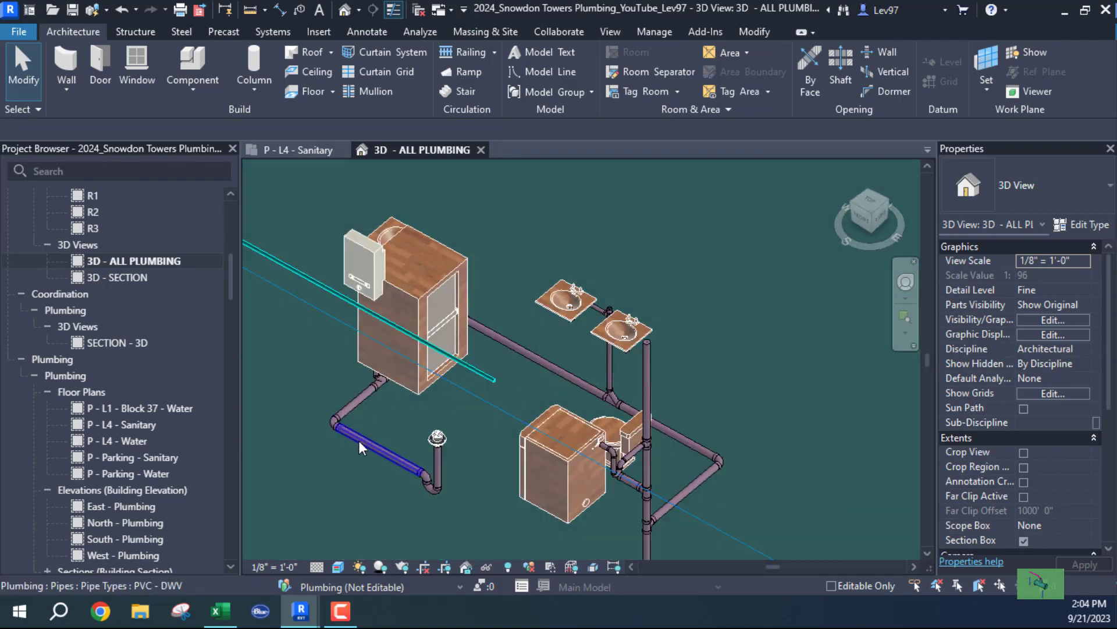
Step: Switch to the P - L4 - Sanitary floor plan and clear the selection of the pipe next to the floor drain
click(359, 440)
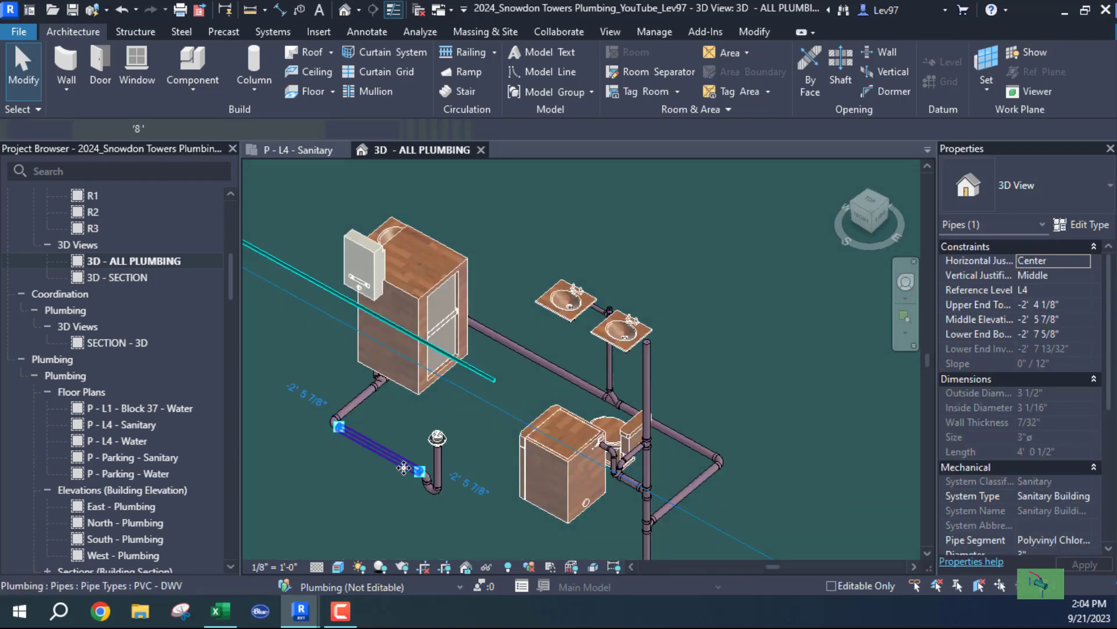
click(299, 150)
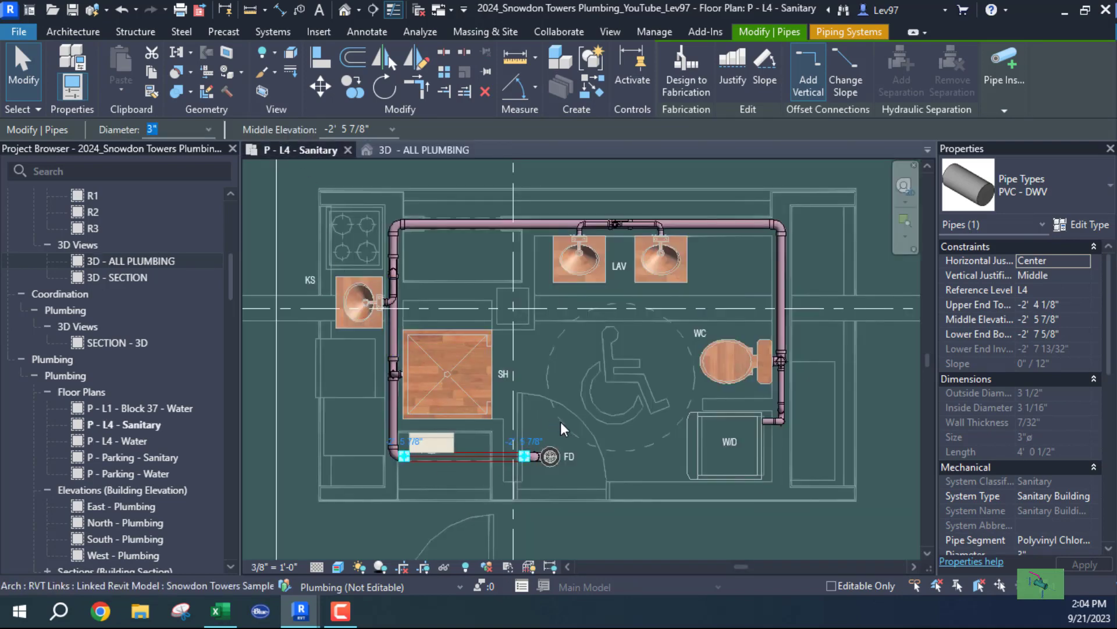
scroll(560, 421, up, 2)
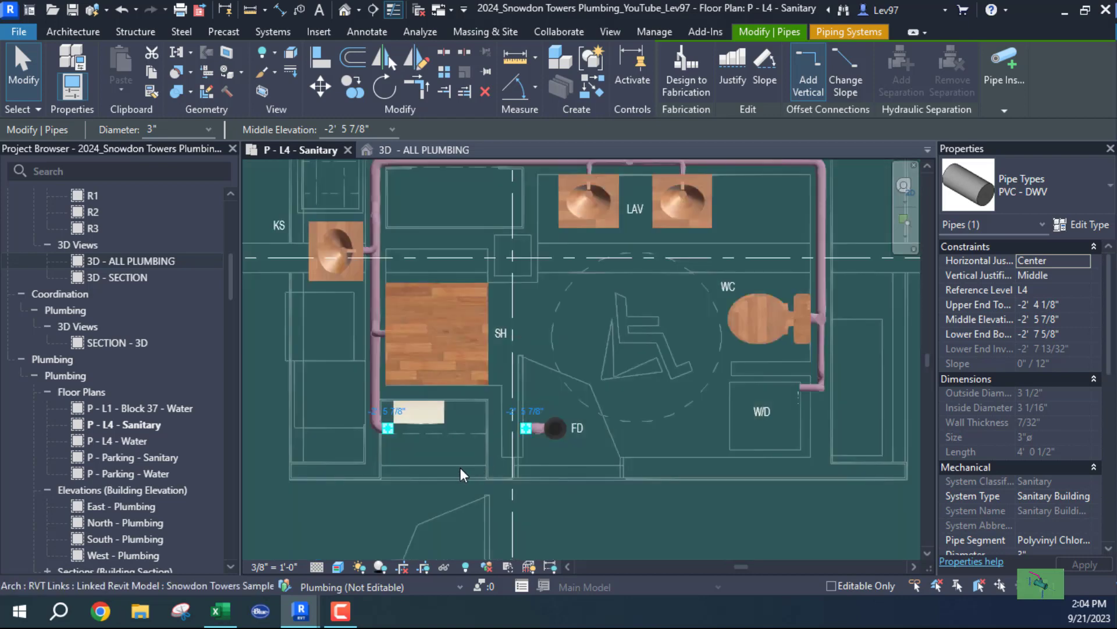
key(Escape)
middle_drag(524, 402, 513, 410)
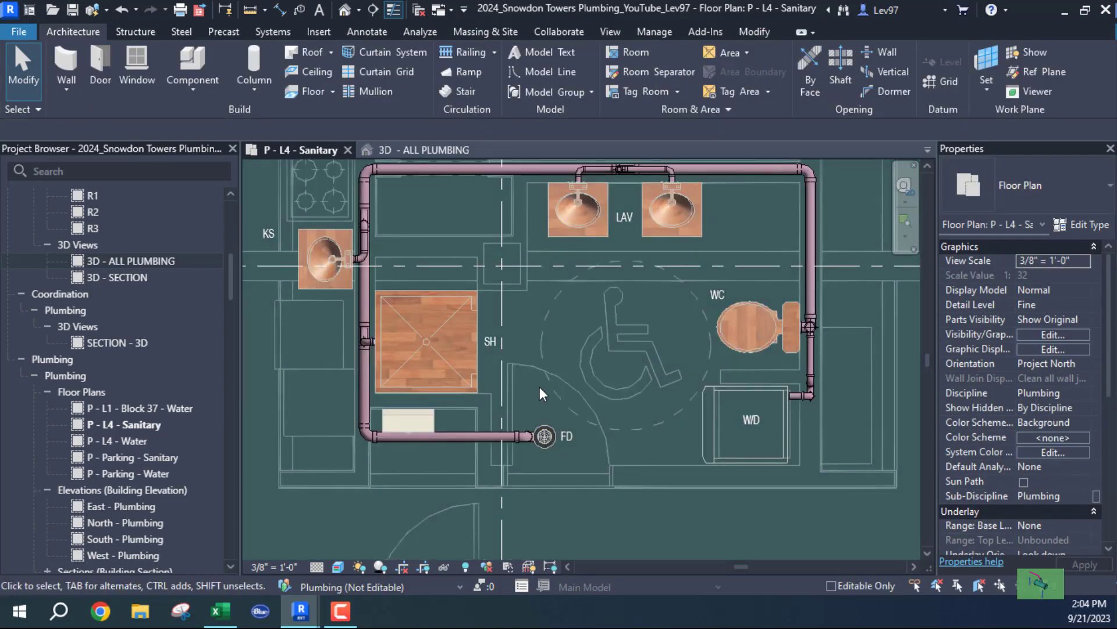
scroll(540, 386, up, 2)
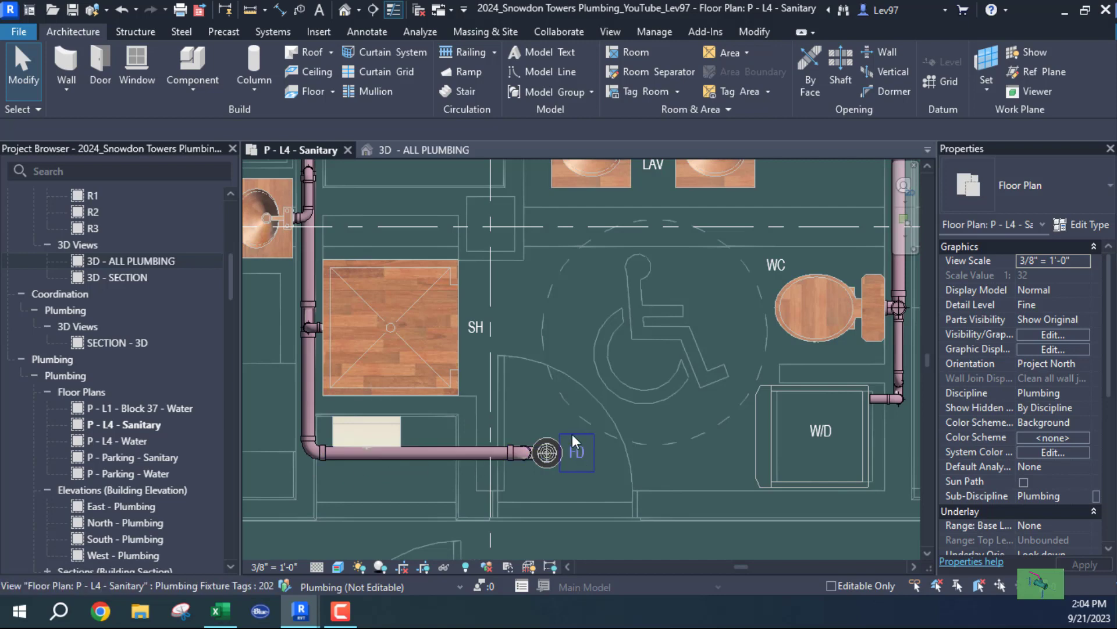
scroll(557, 468, down, 3)
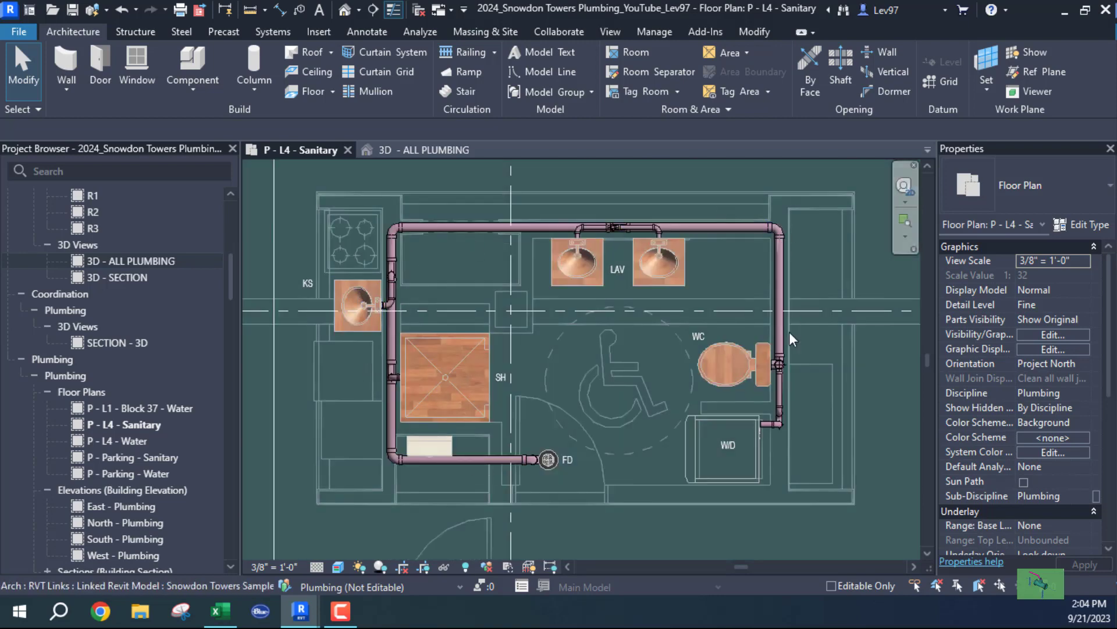
Step: Draw a short horizontal 1 1/2" vent pipe from the floor drain's 1 1/2" inlet connector, alongside its drain pipe
click(550, 463)
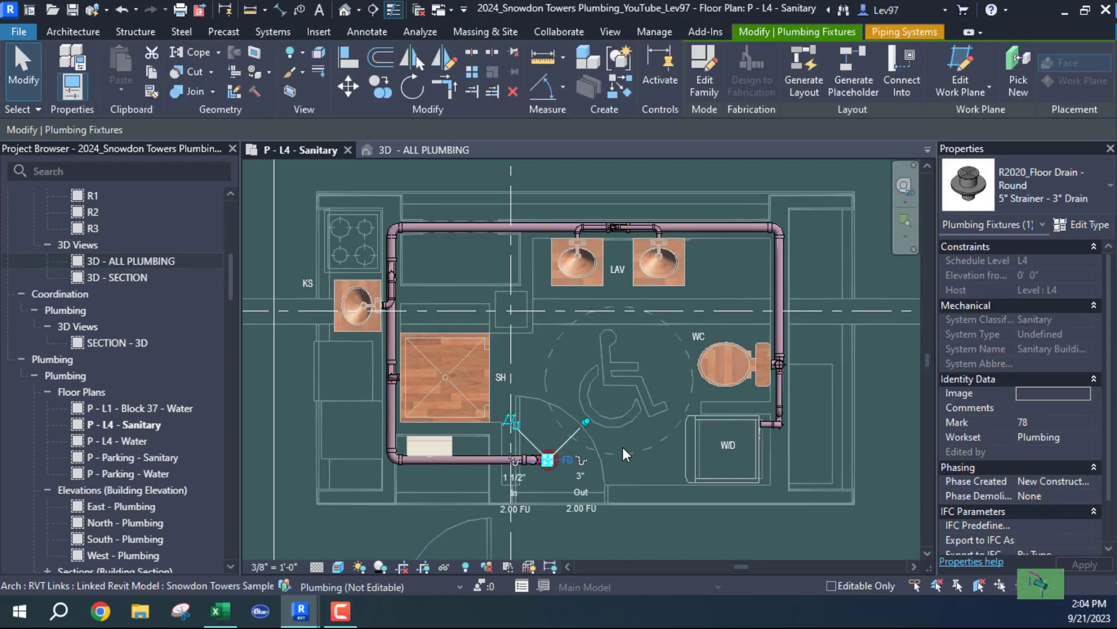
scroll(588, 449, up, 3)
scroll(578, 452, up, 3)
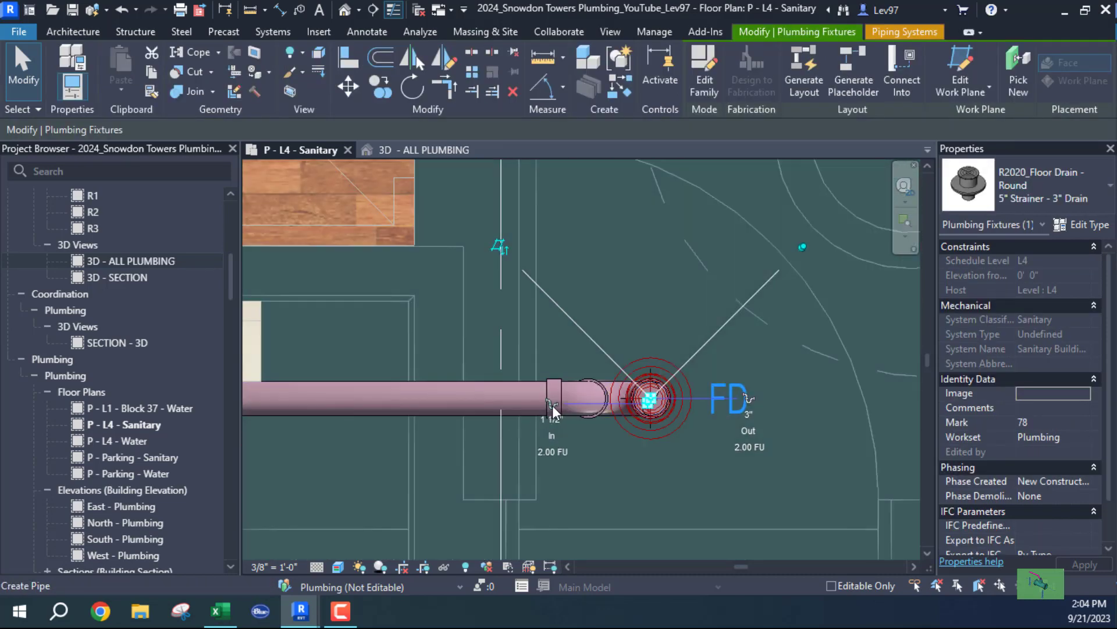
click(552, 405)
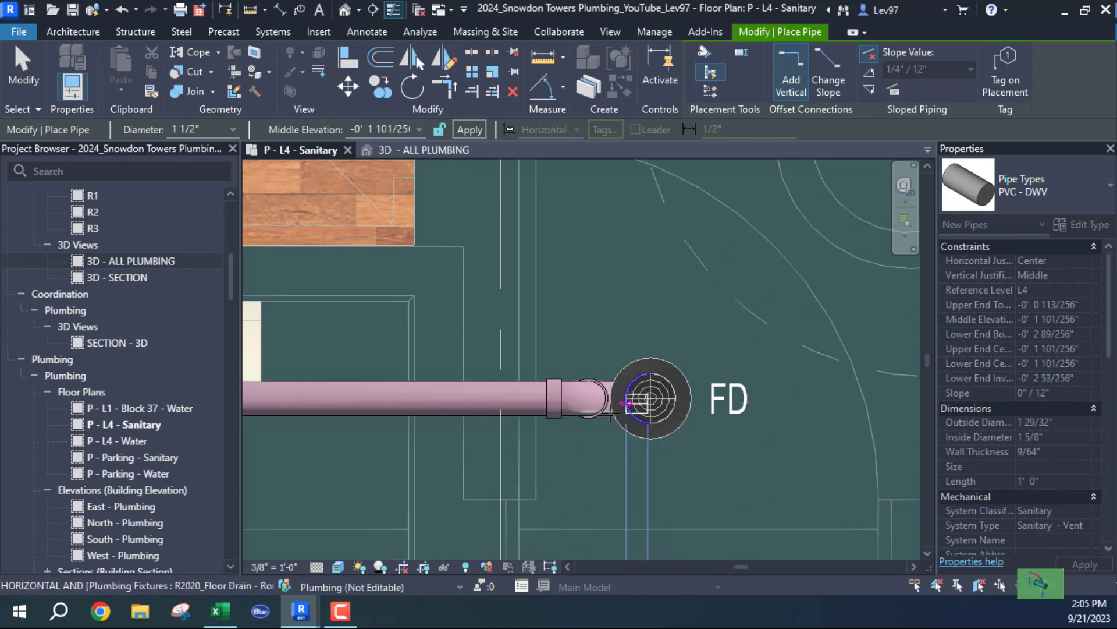
click(627, 403)
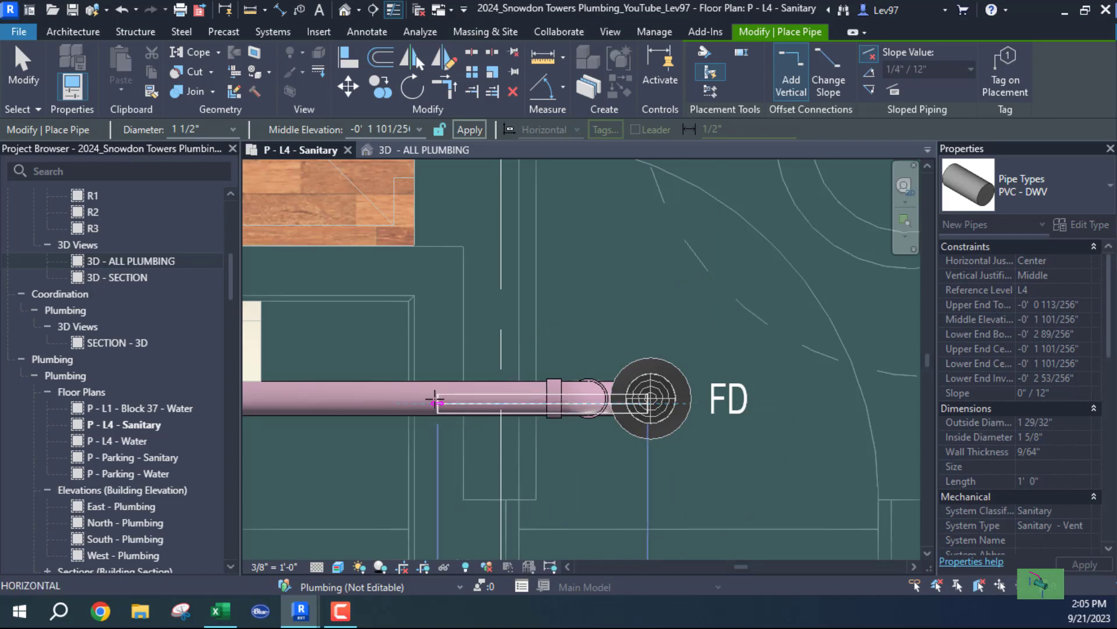
scroll(436, 402, up, 3)
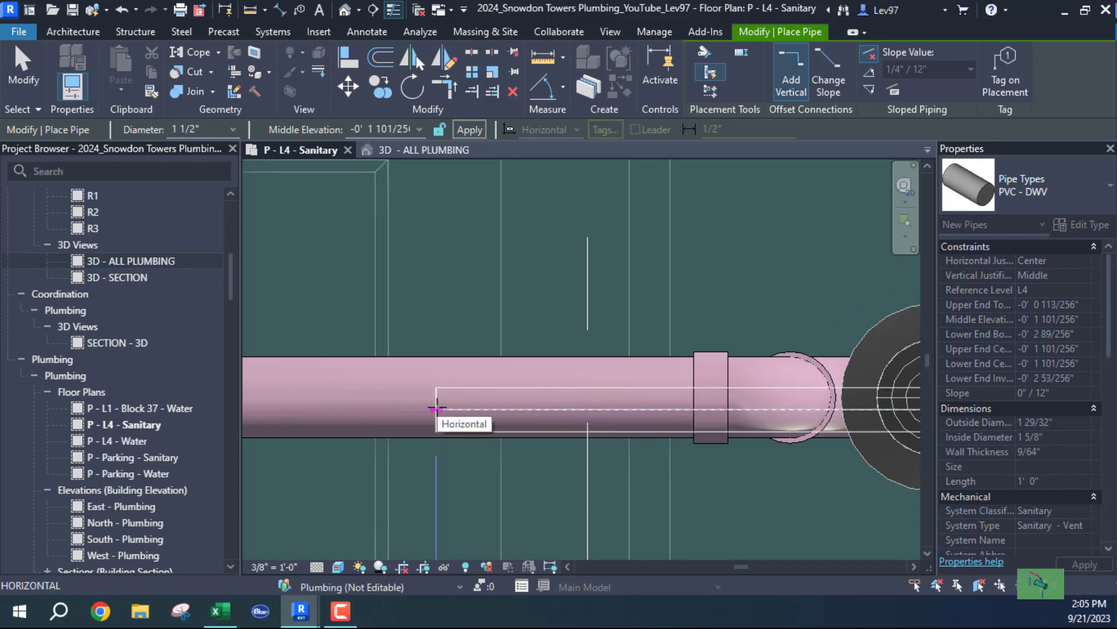
click(437, 407)
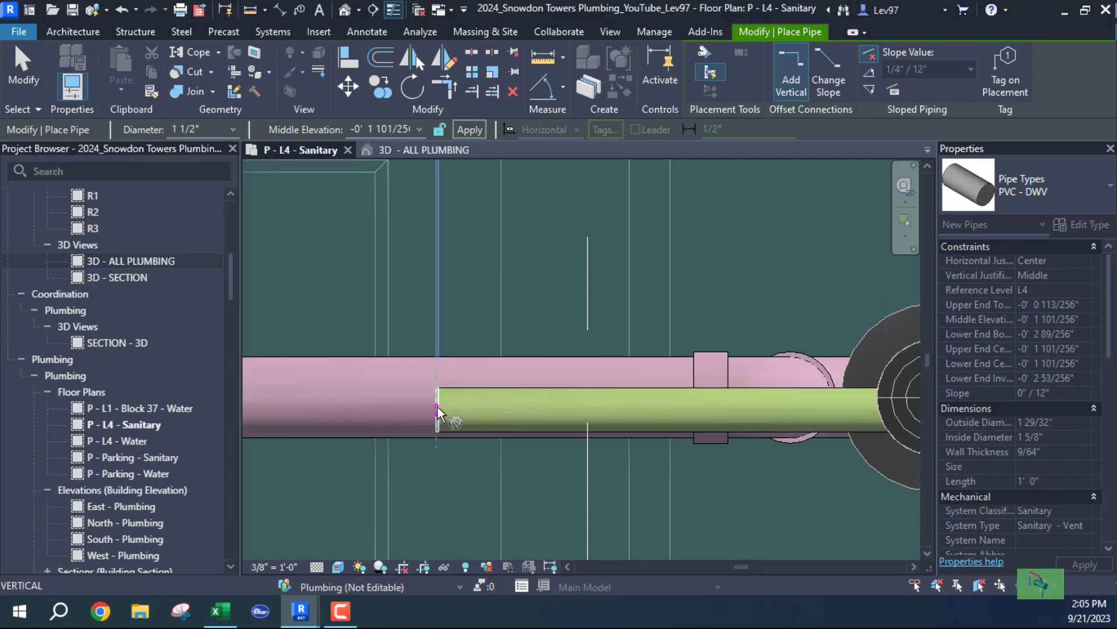
Step: Raise the floor drain vent to a middle elevation of 11' 0" and end it with a diagonal pipe about 1' long
scroll(490, 359, down, 4)
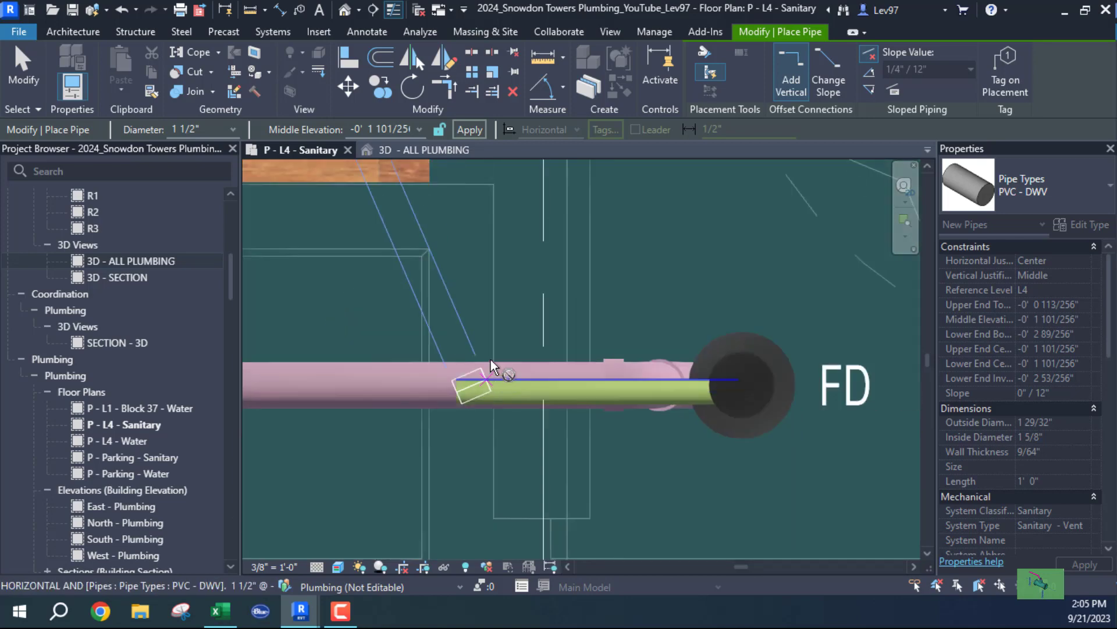
middle_drag(491, 362, 372, 461)
middle_drag(404, 383, 611, 319)
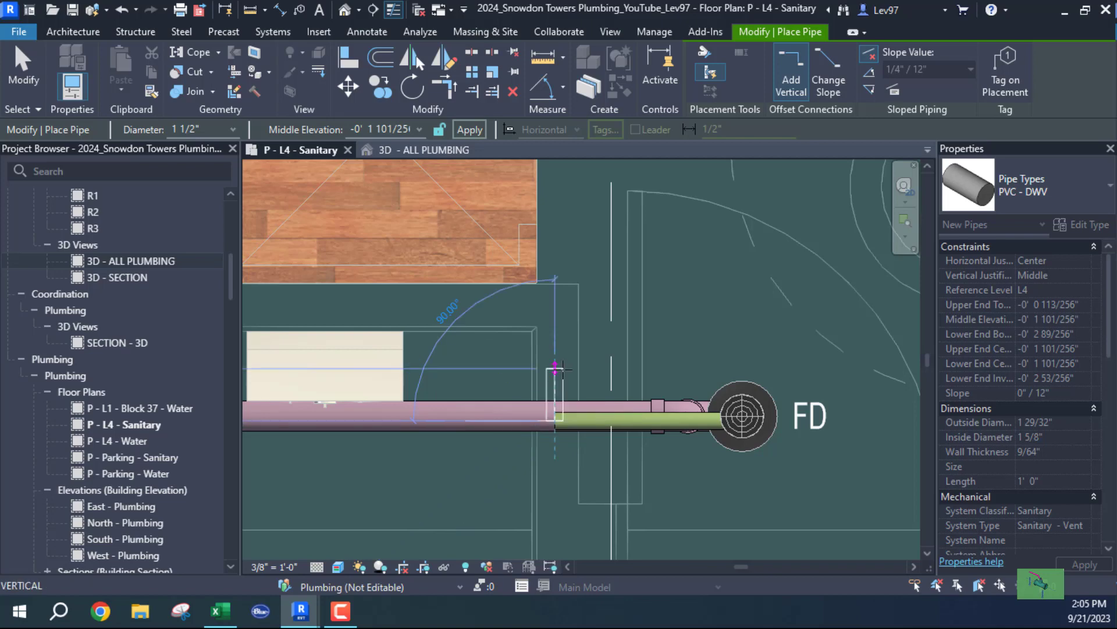
middle_drag(595, 402, 476, 467)
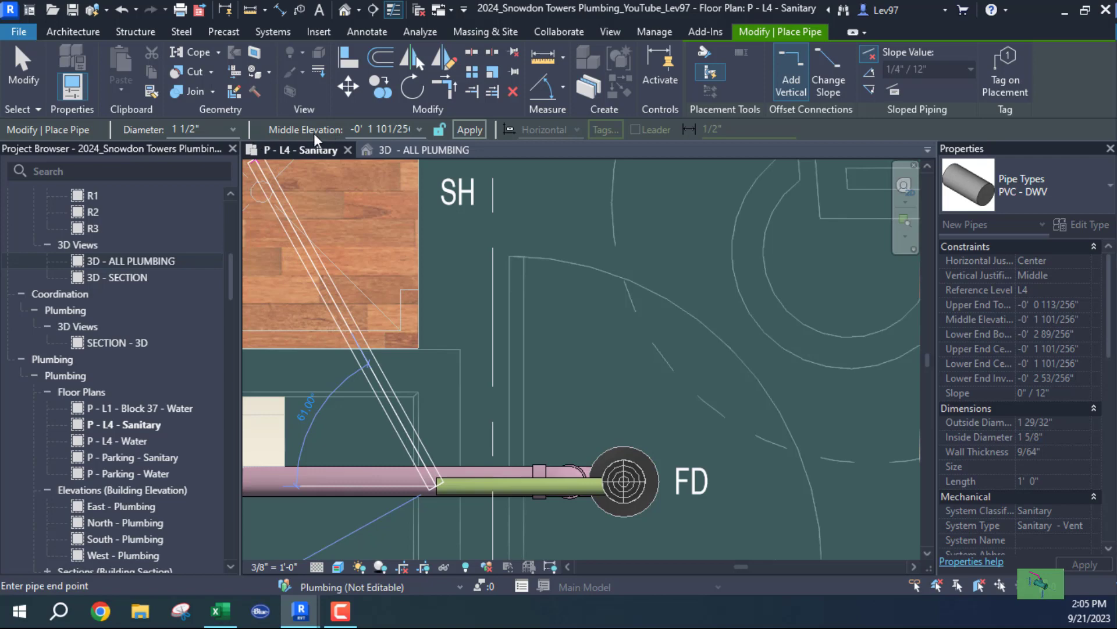
click(386, 132)
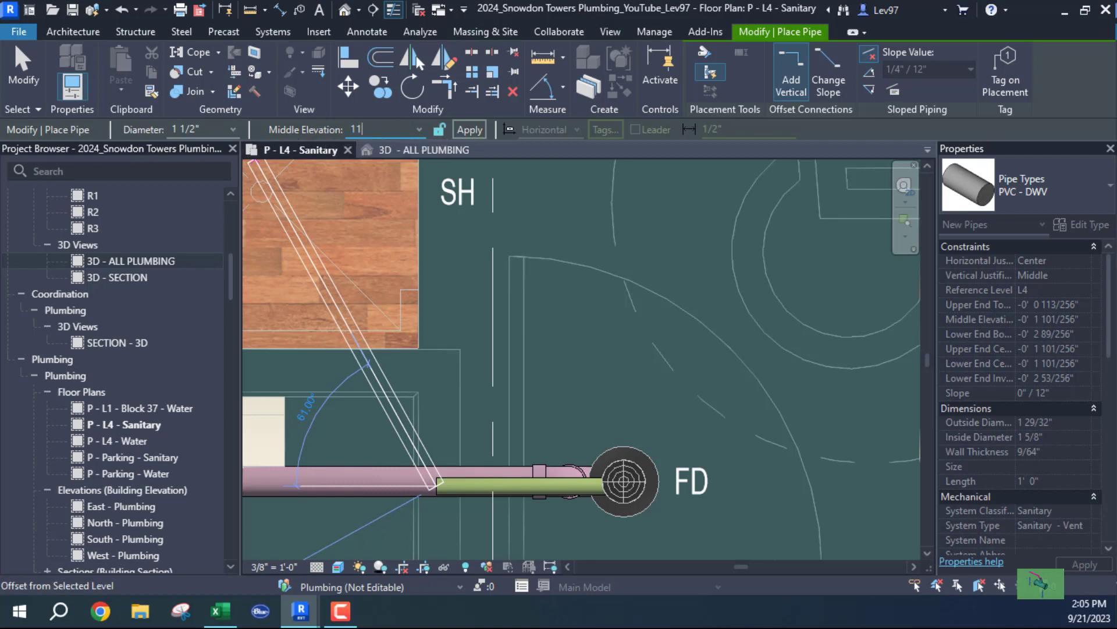
text(11)
key(Return)
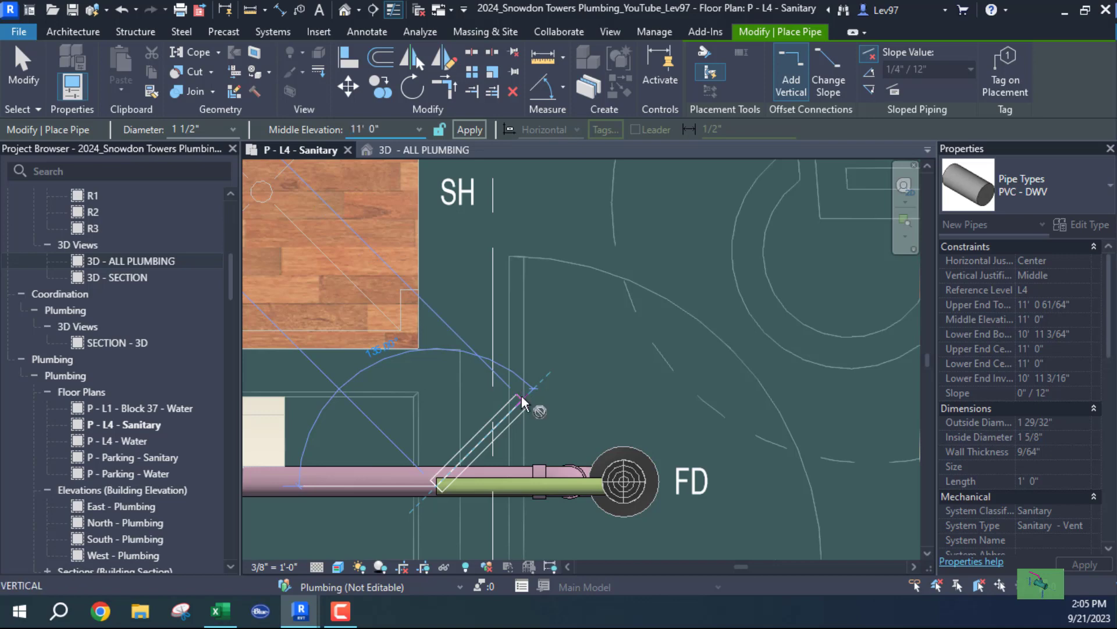
click(522, 400)
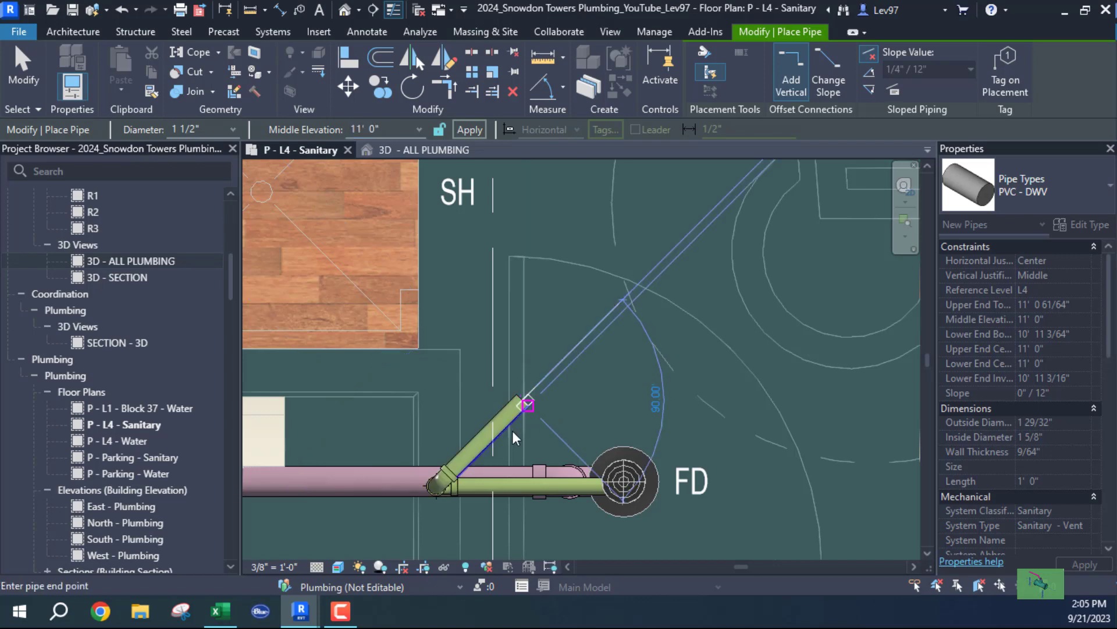
key(Escape)
key(Escape)
scroll(547, 326, down, 1)
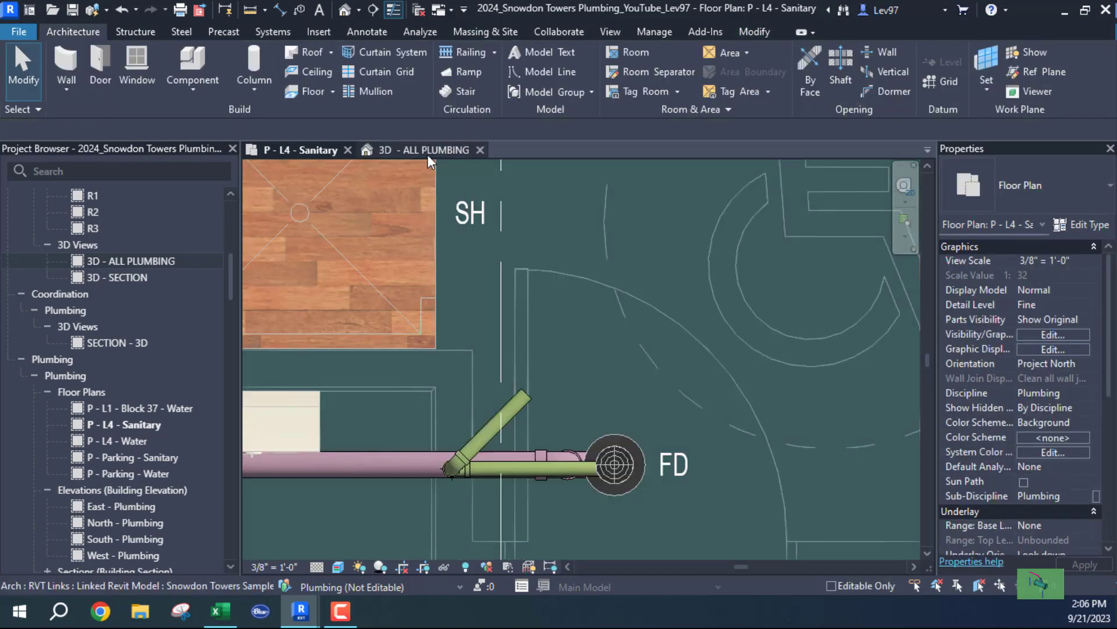
Step: Examine the floor drain's vent riser and its upper pipe segment in the 3D - ALL PLUMBING view
click(427, 149)
middle_drag(465, 215, 494, 226)
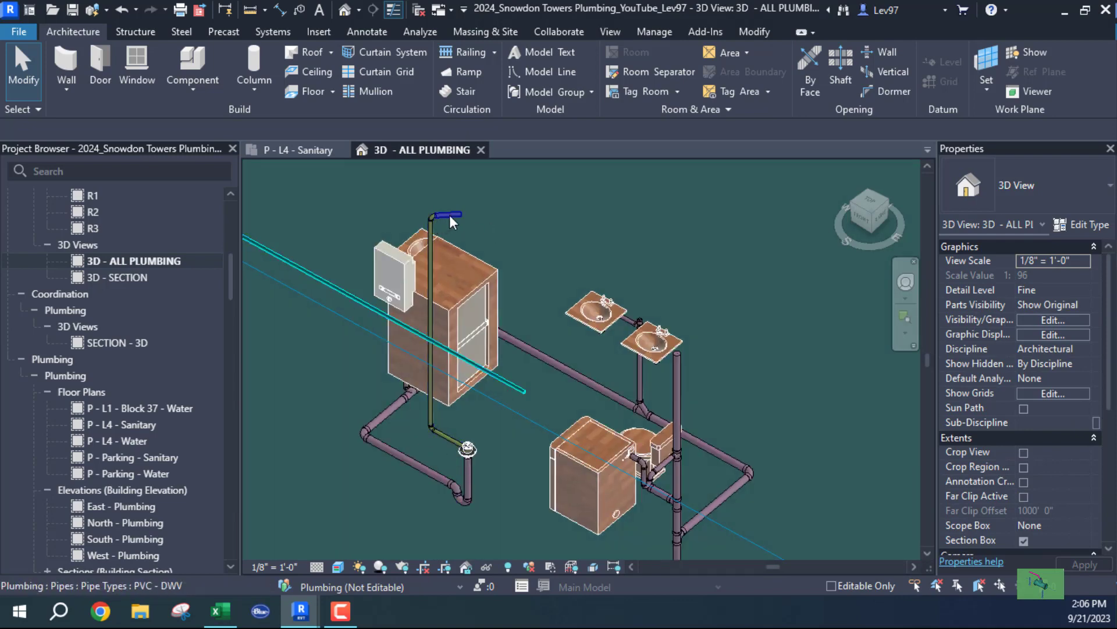
click(449, 215)
click(503, 247)
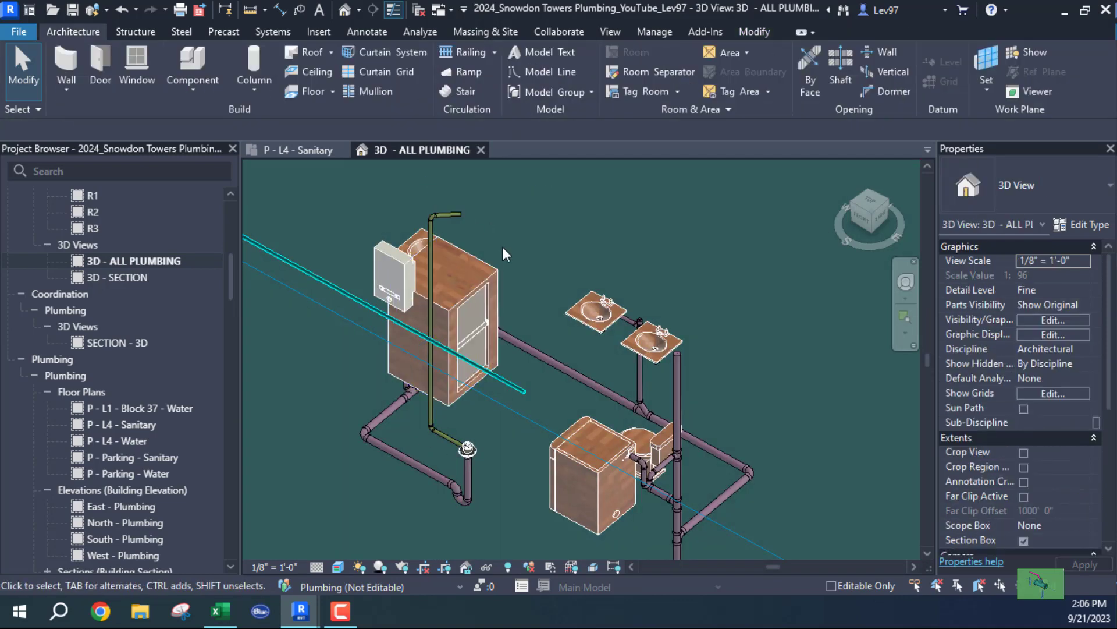
click(450, 214)
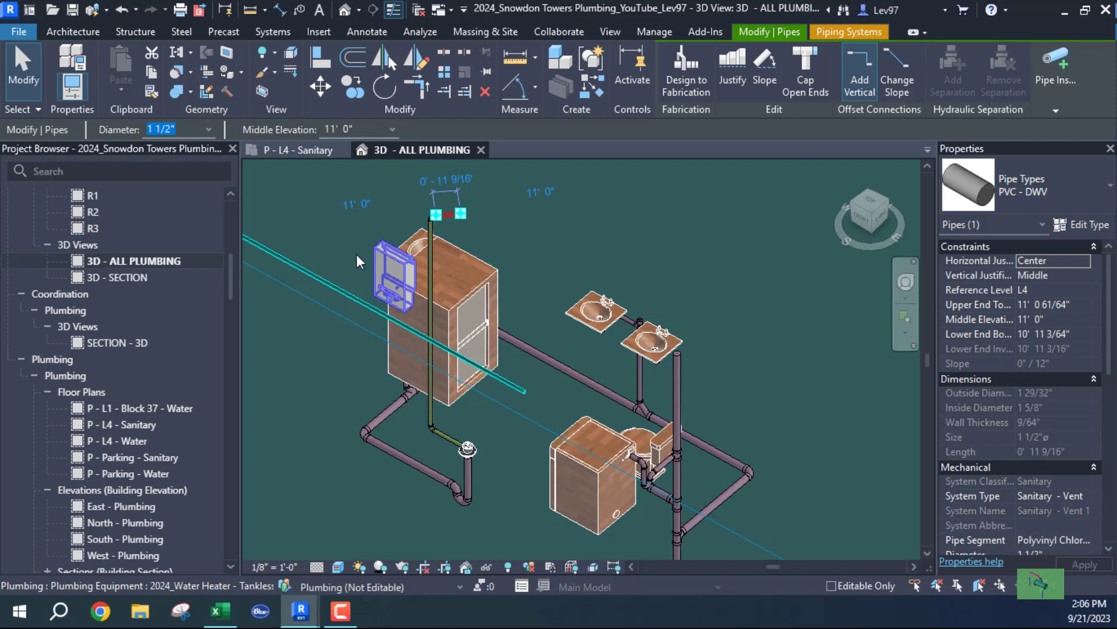
key(Escape)
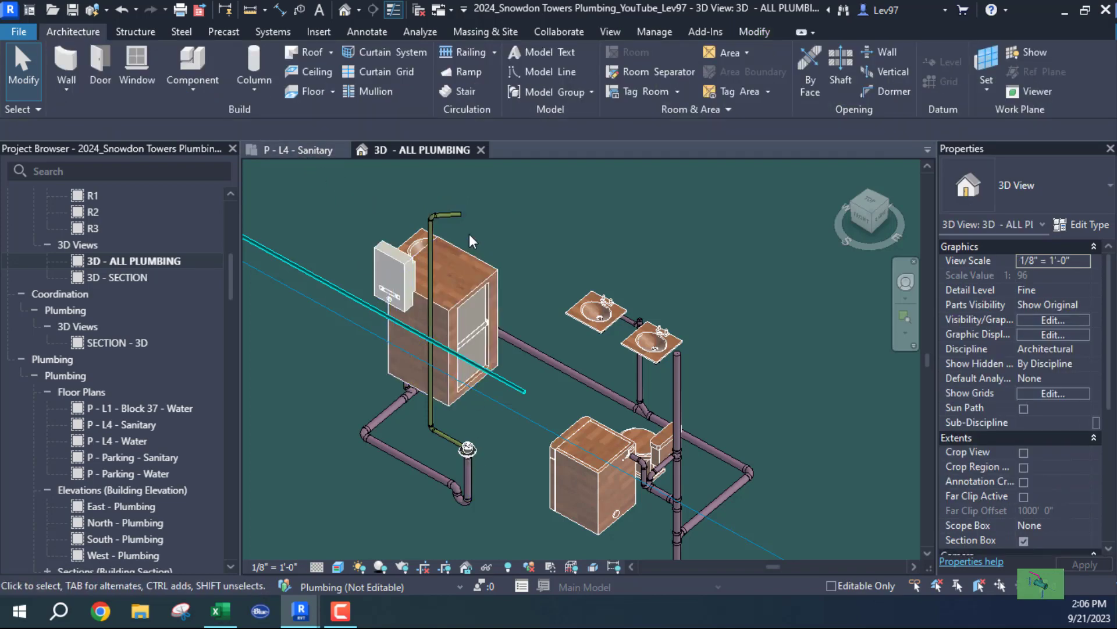
Step: In the P - L4 - Sanitary floor plan, draw a short horizontal 1 1/2" vent pipe from the shower's 1 1/2" inlet connector to the nearby drain main
click(306, 154)
scroll(575, 384, down, 3)
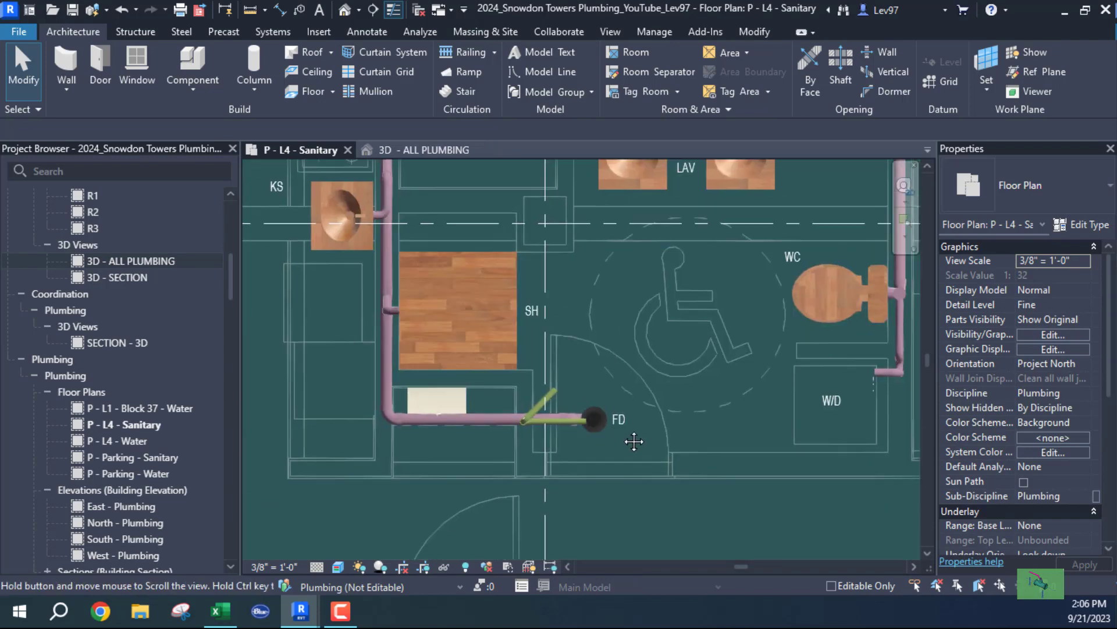
middle_drag(634, 442, 699, 495)
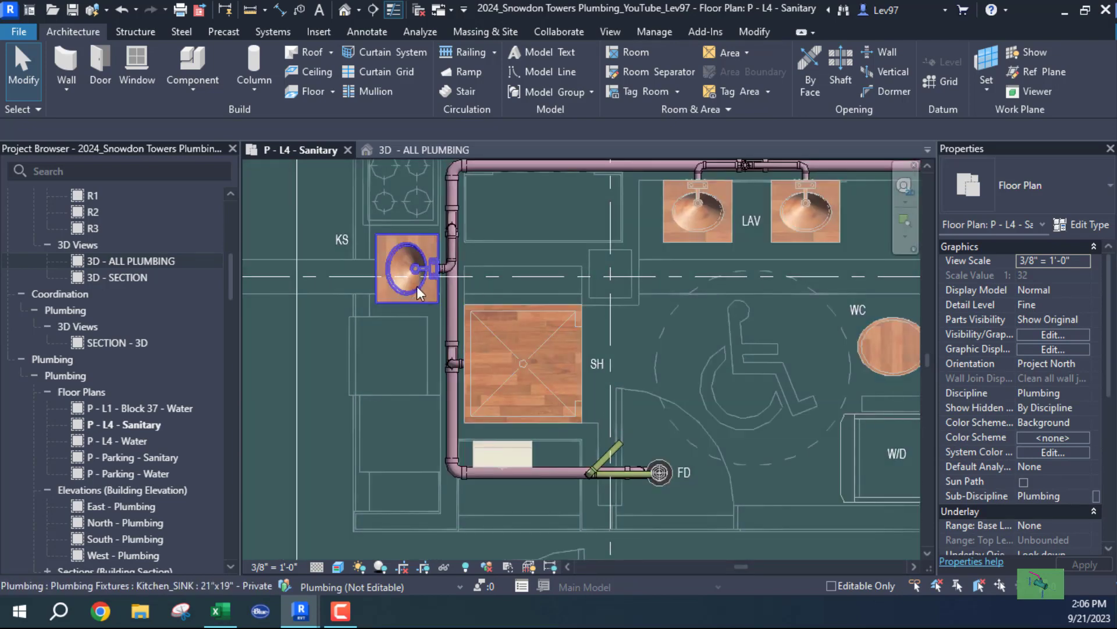
click(532, 418)
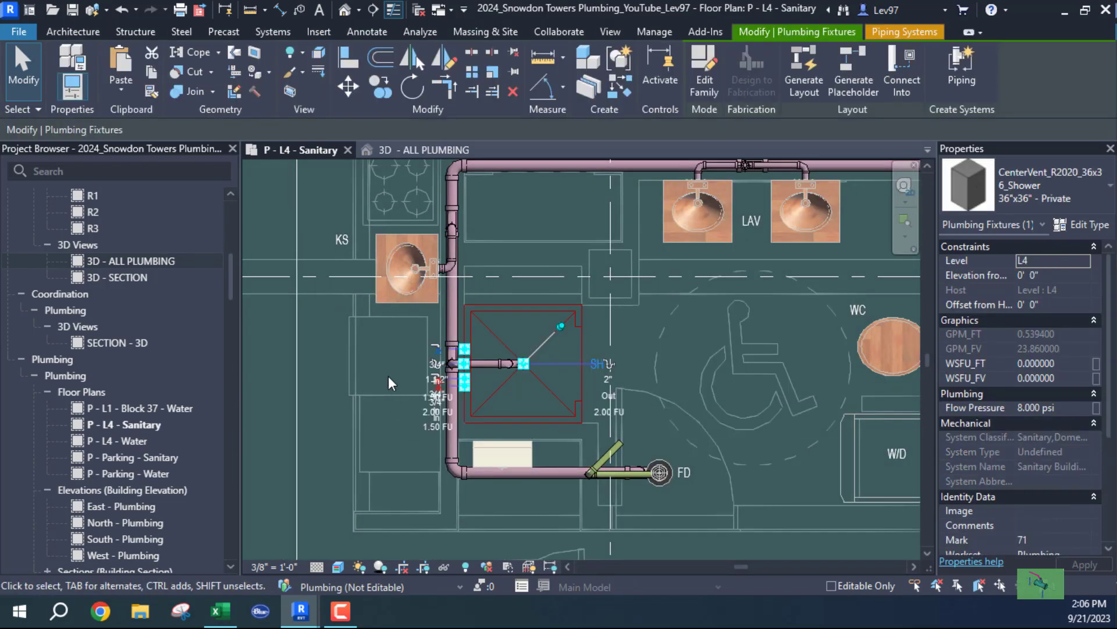
scroll(448, 368, up, 6)
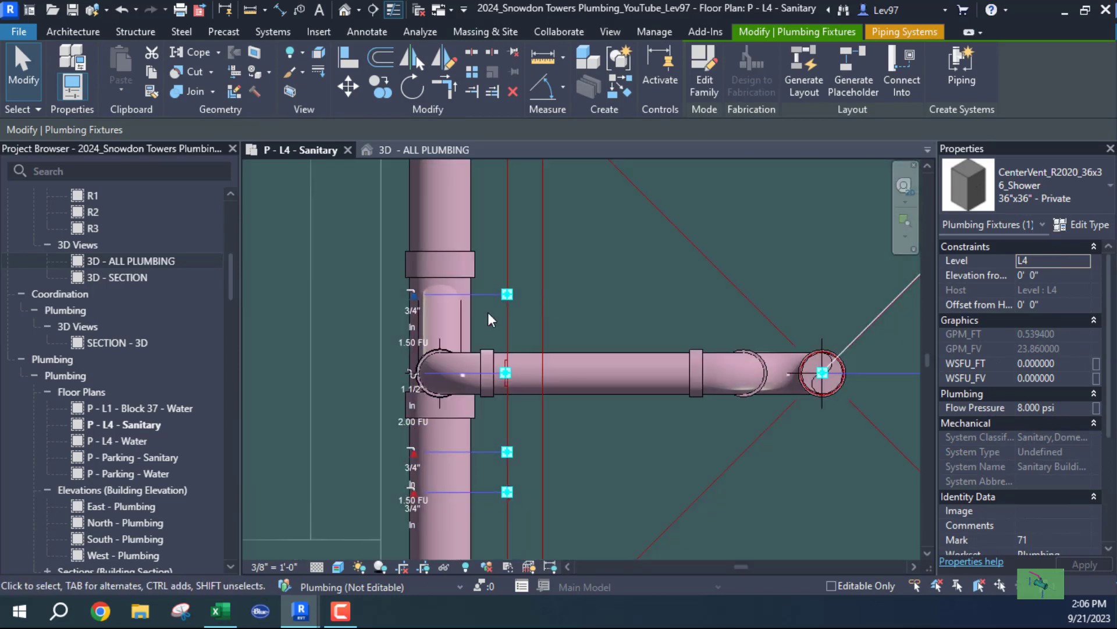
right_click(504, 372)
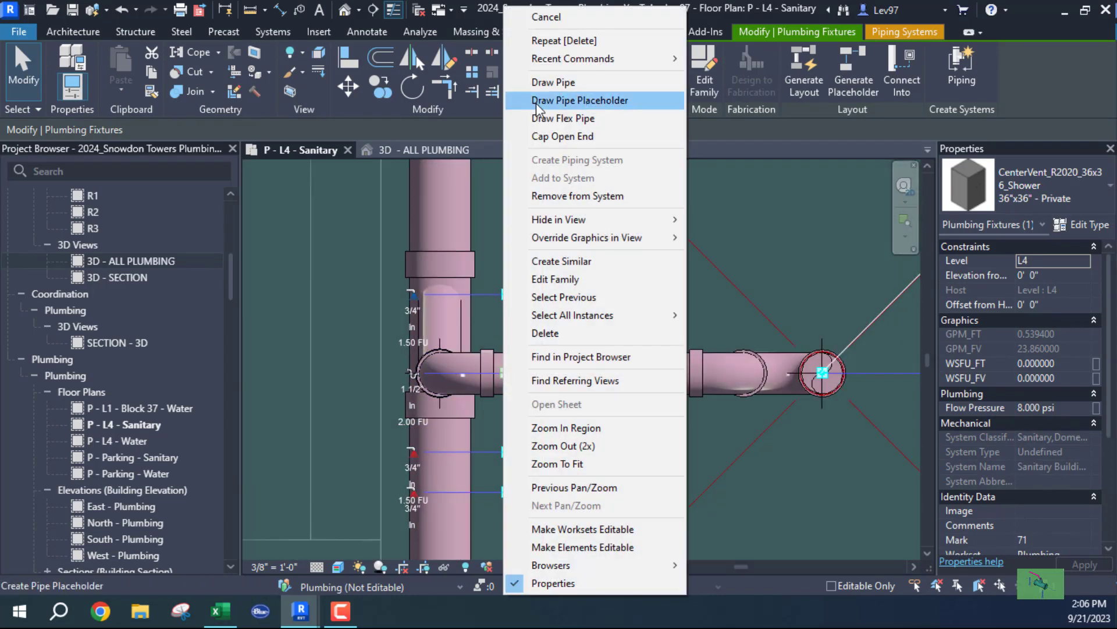
click(550, 82)
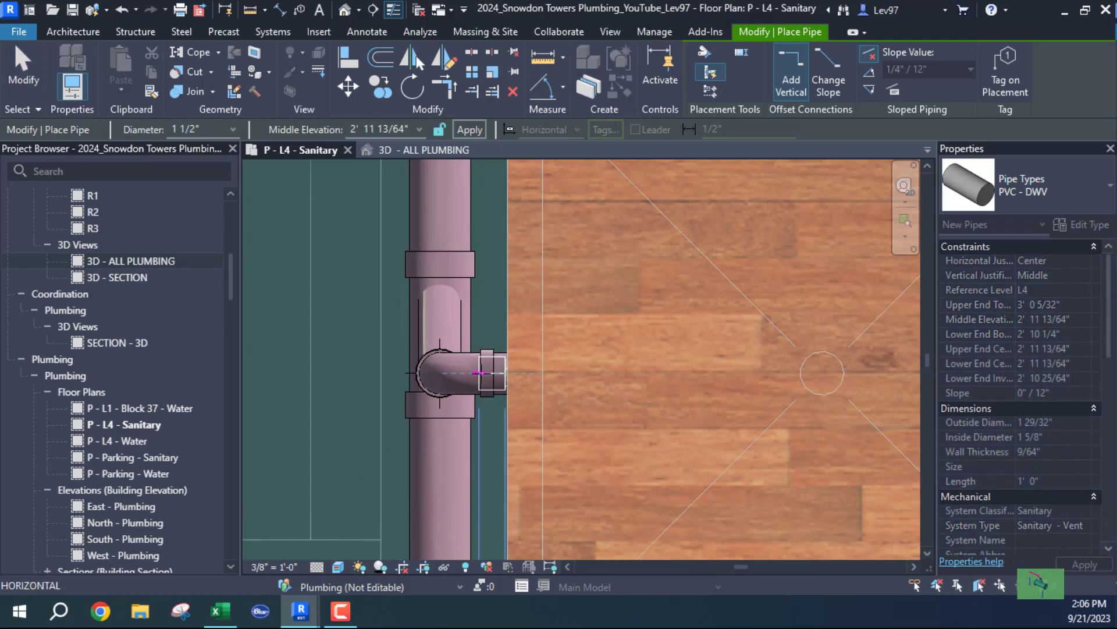
scroll(478, 372, up, 1)
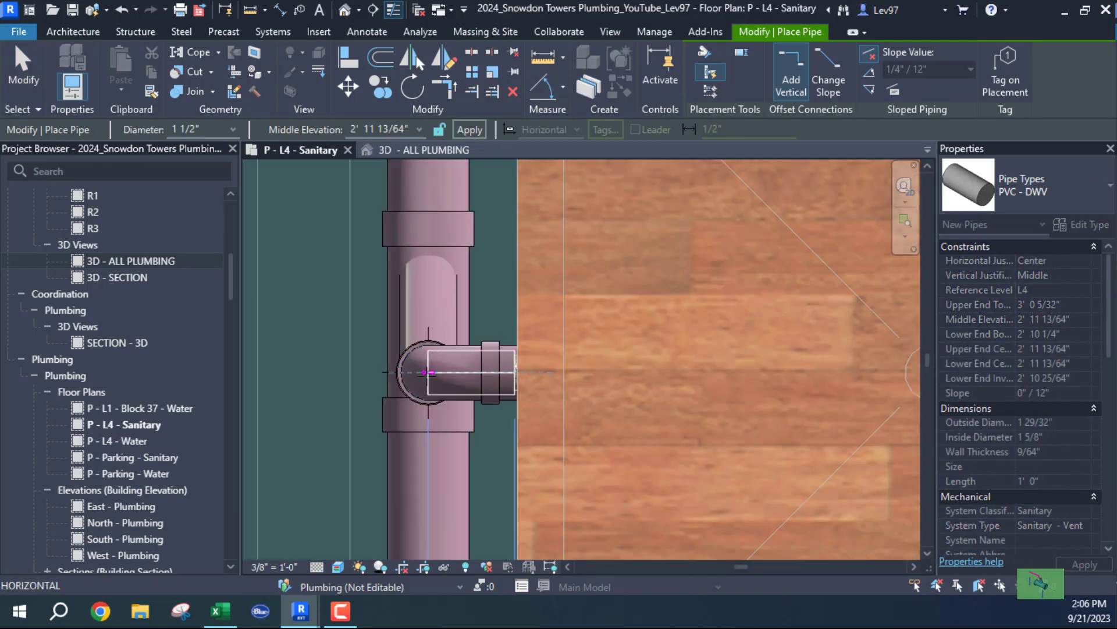
scroll(427, 372, up, 2)
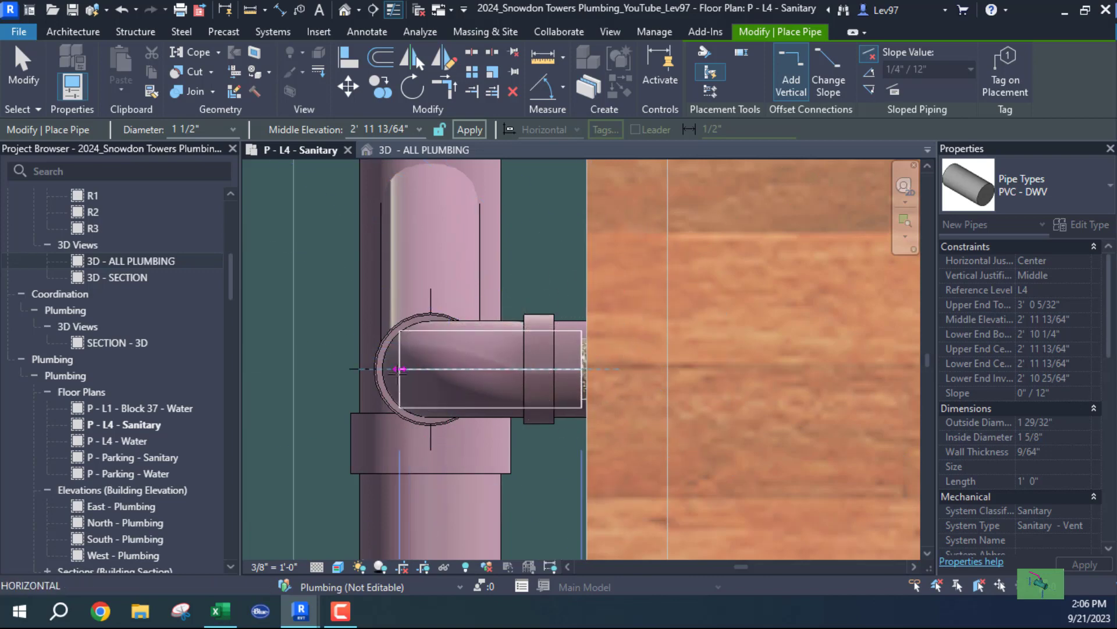
scroll(436, 367, down, 2)
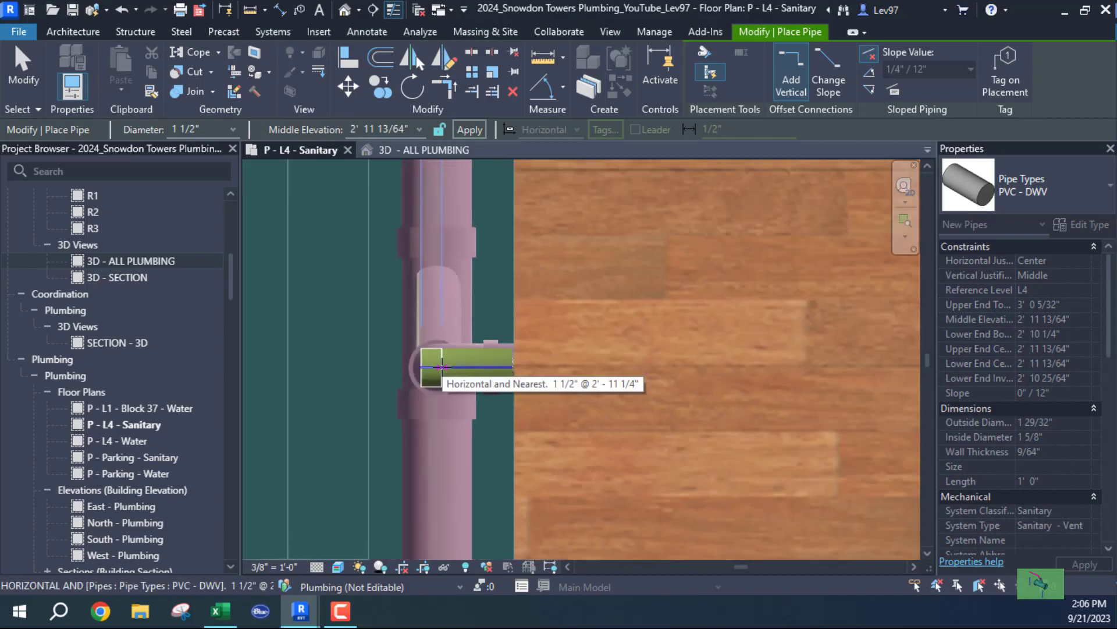
click(441, 367)
Step: Raise the shower vent to a middle elevation of 11' 0" and end it with a short 45-degree diagonal pipe over the shower's corner
scroll(441, 367, up, 3)
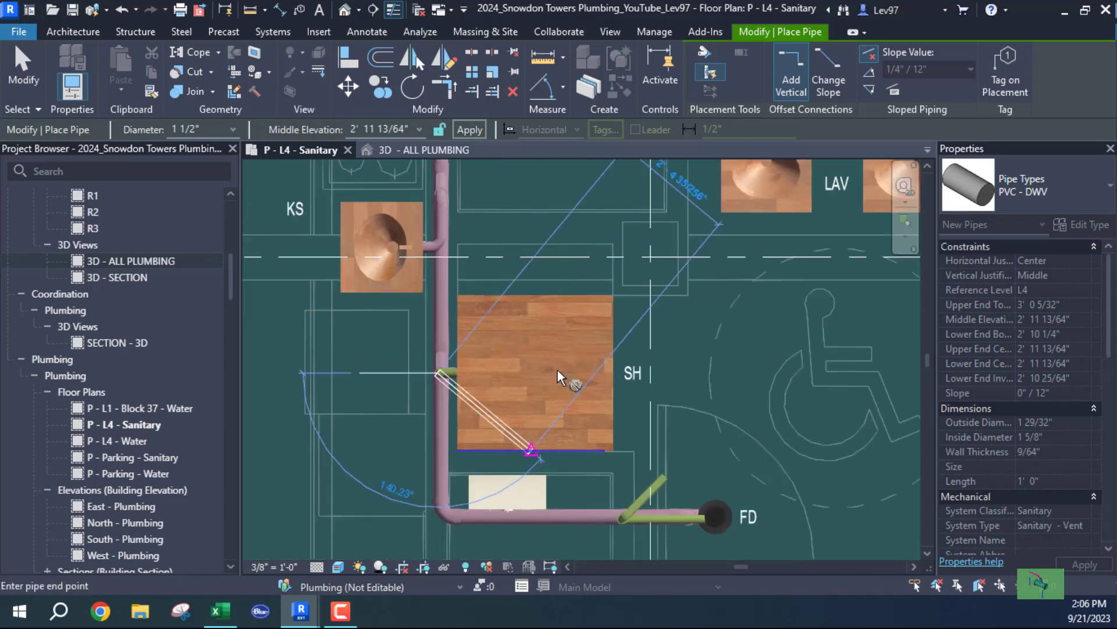
scroll(646, 471, down, 2)
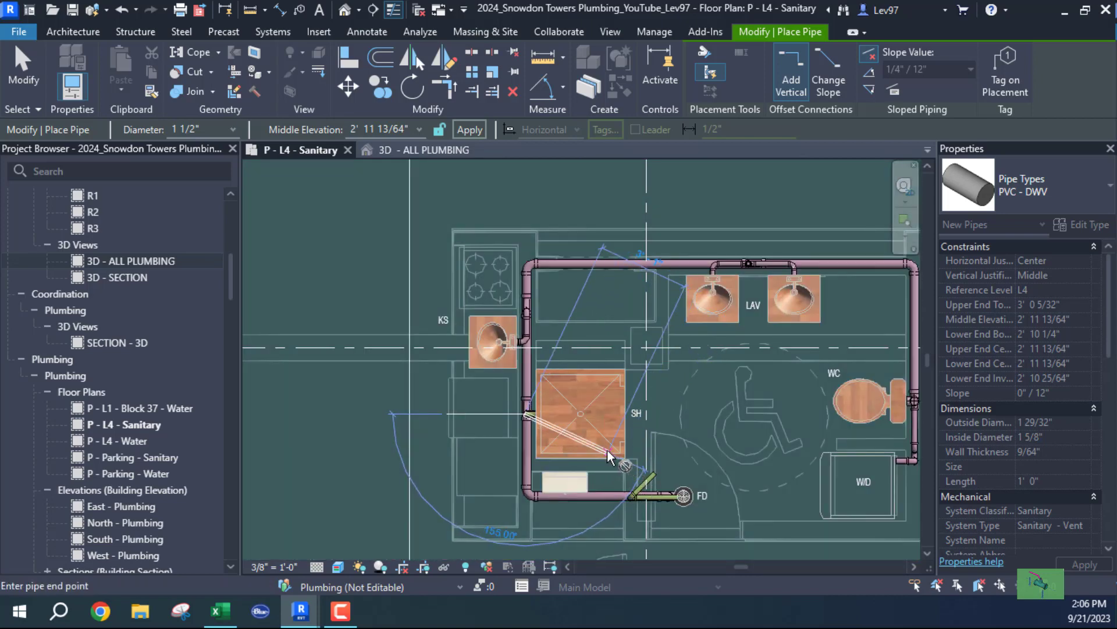
middle_drag(601, 460, 468, 446)
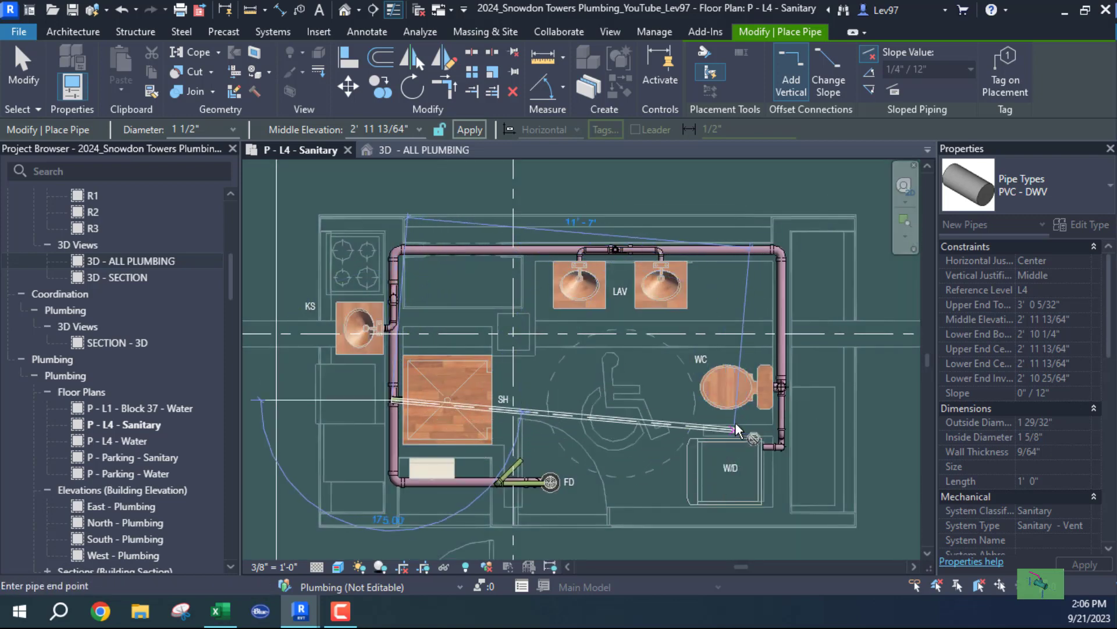
scroll(742, 434, up, 2)
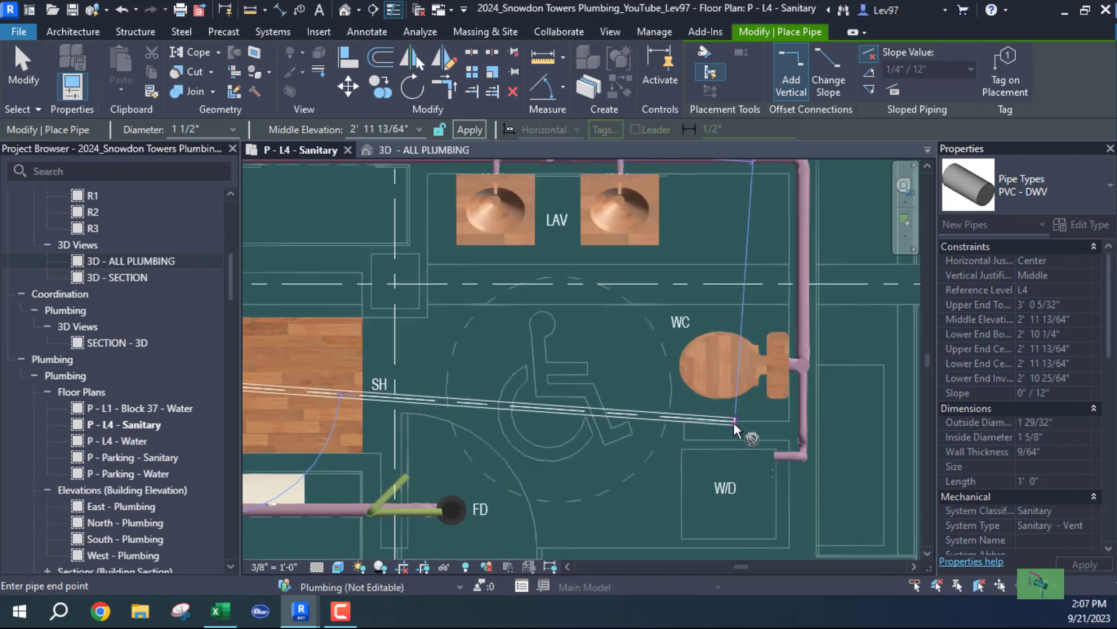
scroll(432, 384, down, 3)
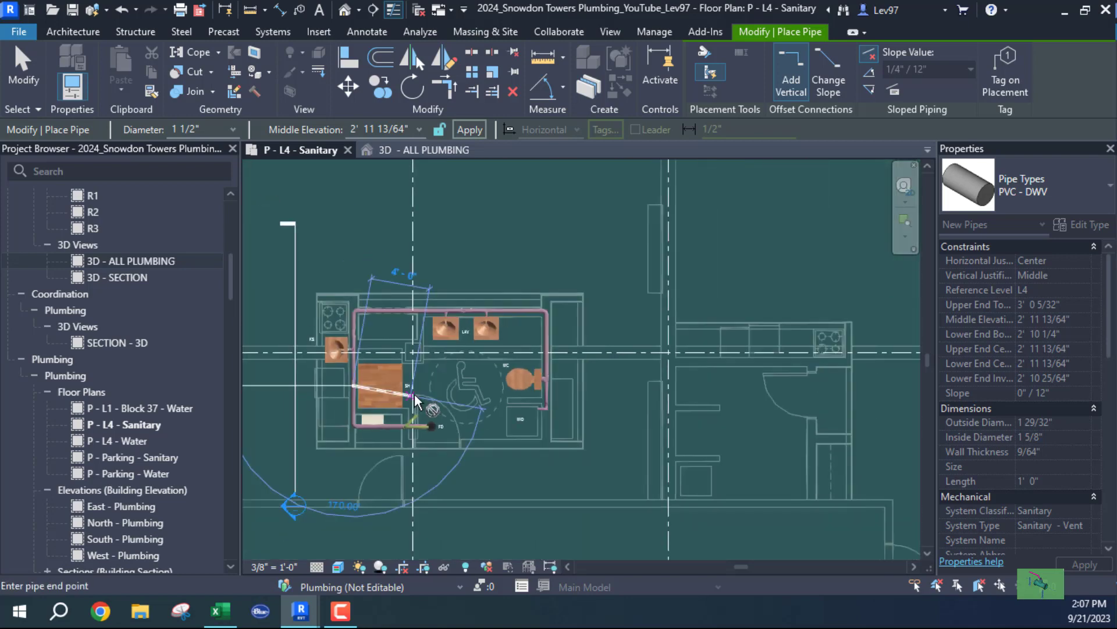
scroll(569, 355, up, 5)
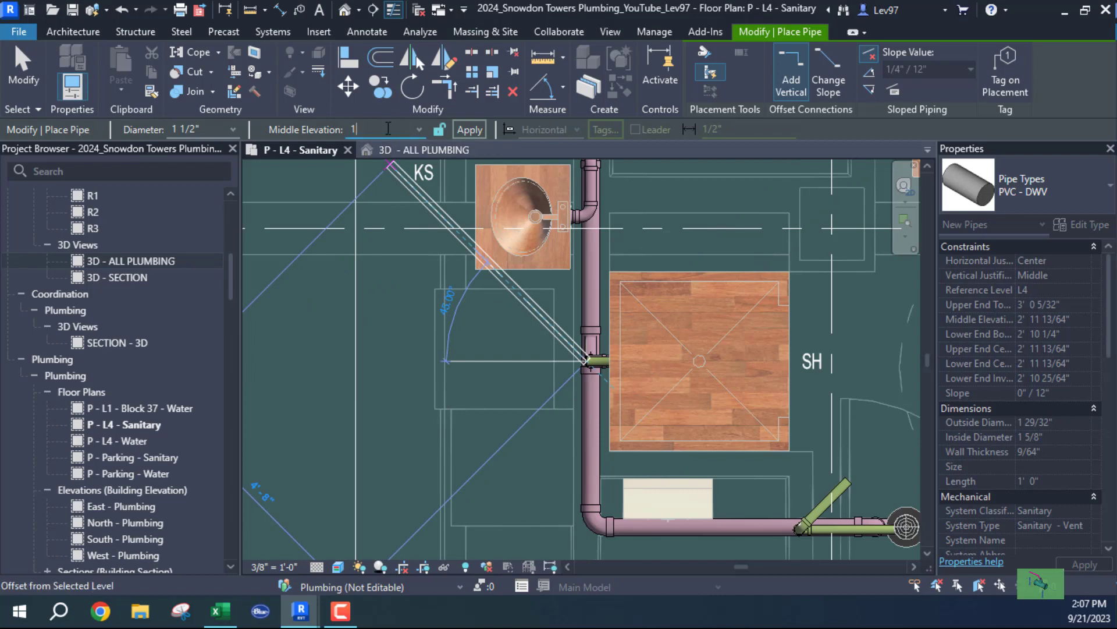
text(1)
key(Return)
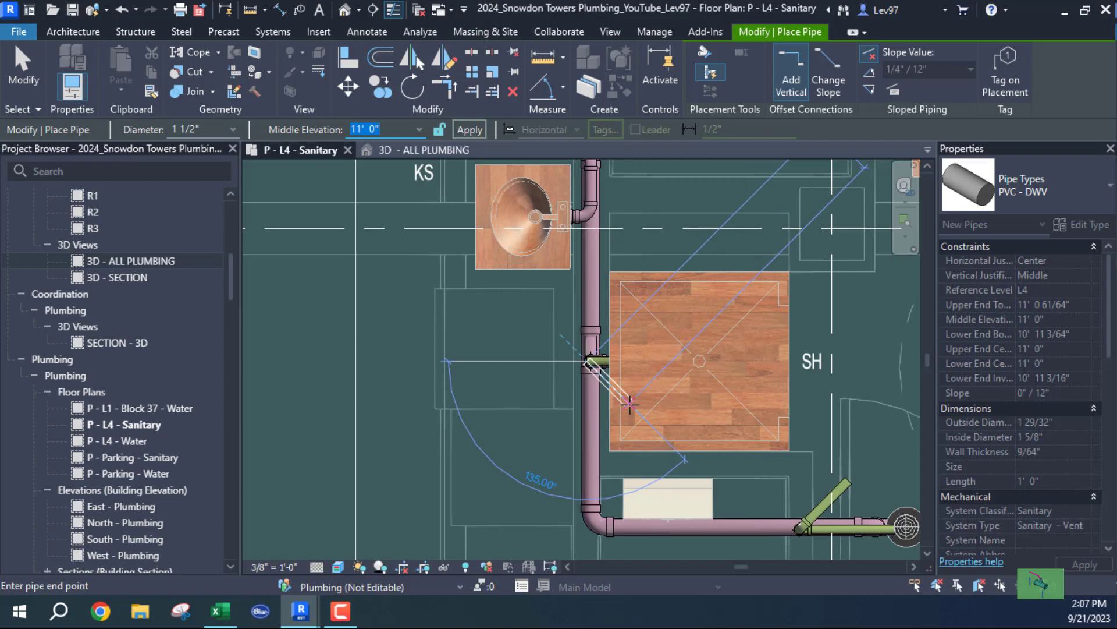
click(630, 403)
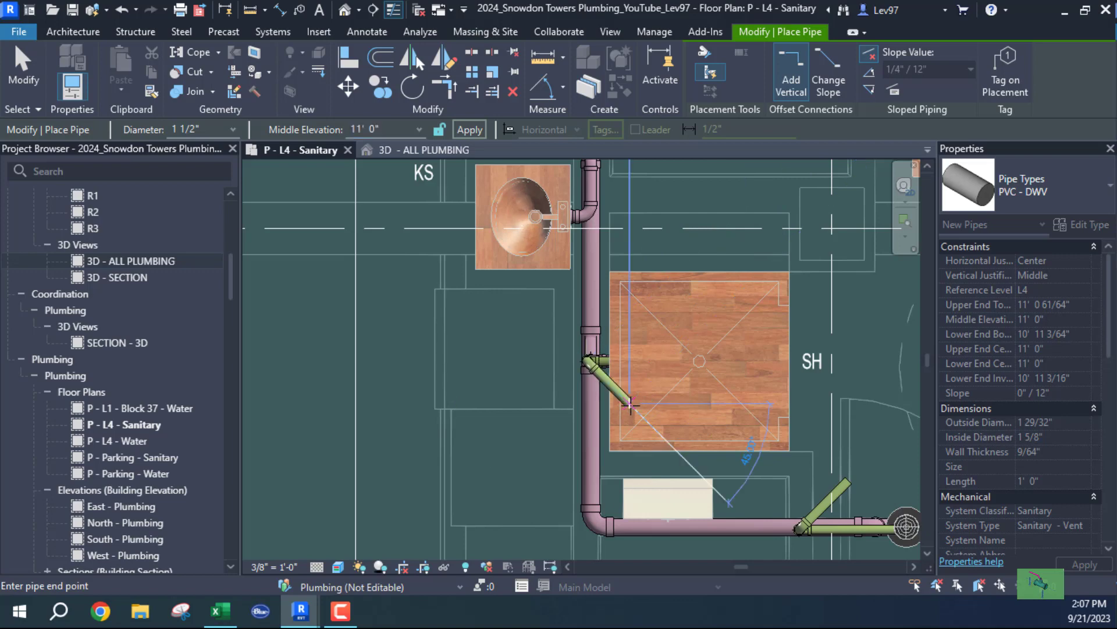
key(Escape)
key(Escape)
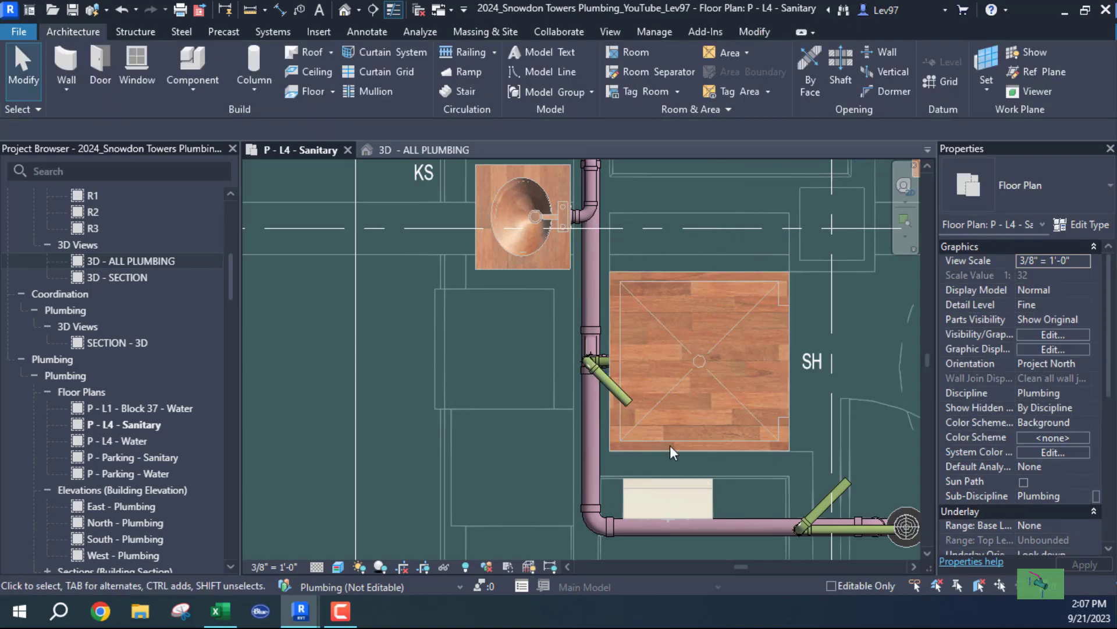
Step: Draw a short horizontal 1 1/2" vent pipe from the kitchen sink's middle connector, ending over the vertical drain line in plan
scroll(745, 297, down, 4)
scroll(814, 262, up, 1)
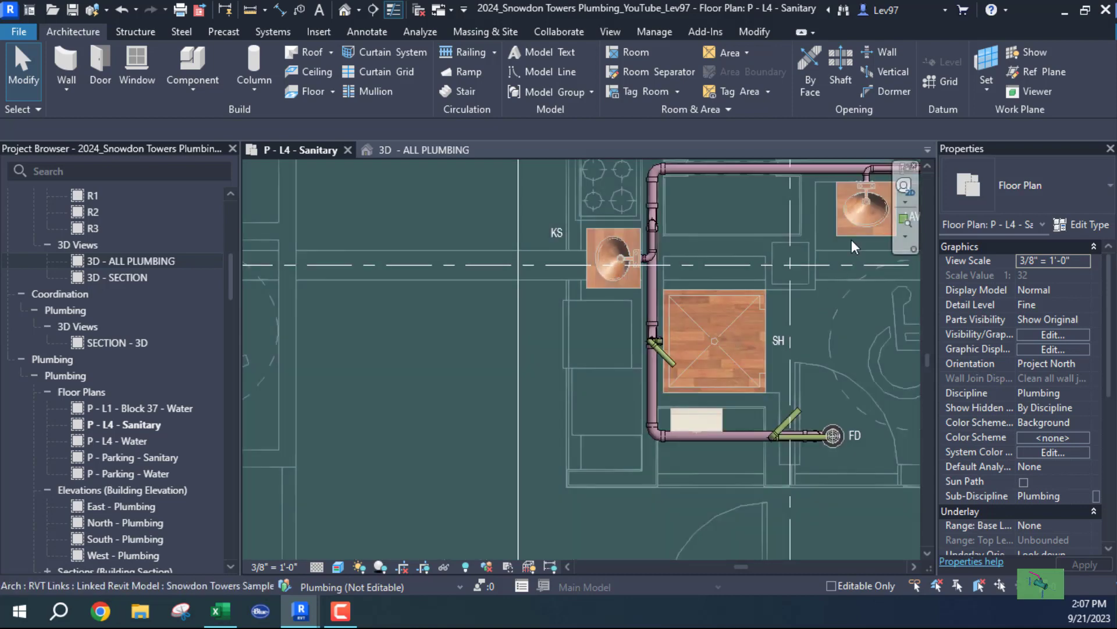
middle_drag(859, 362, 846, 448)
scroll(592, 345, up, 1)
scroll(573, 315, up, 1)
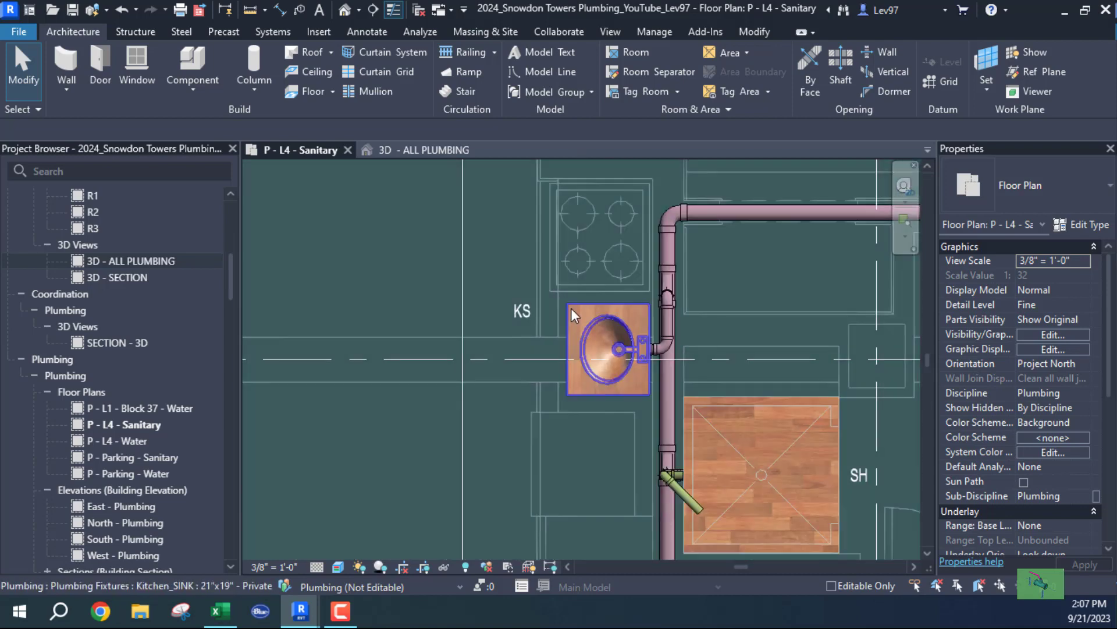
click(599, 372)
scroll(653, 348, up, 4)
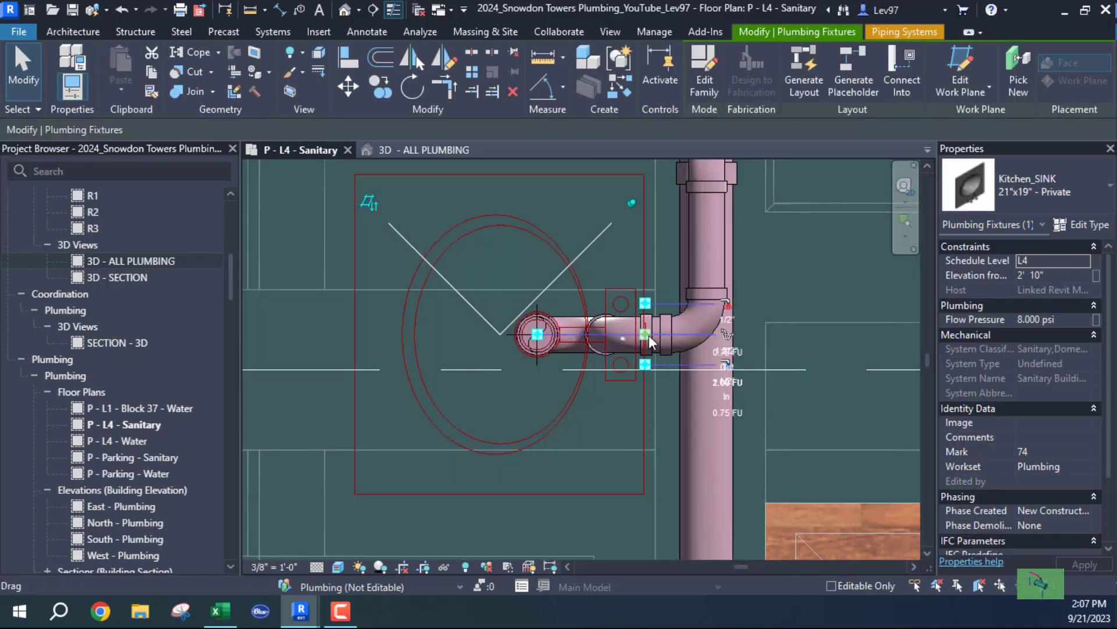
right_click(649, 335)
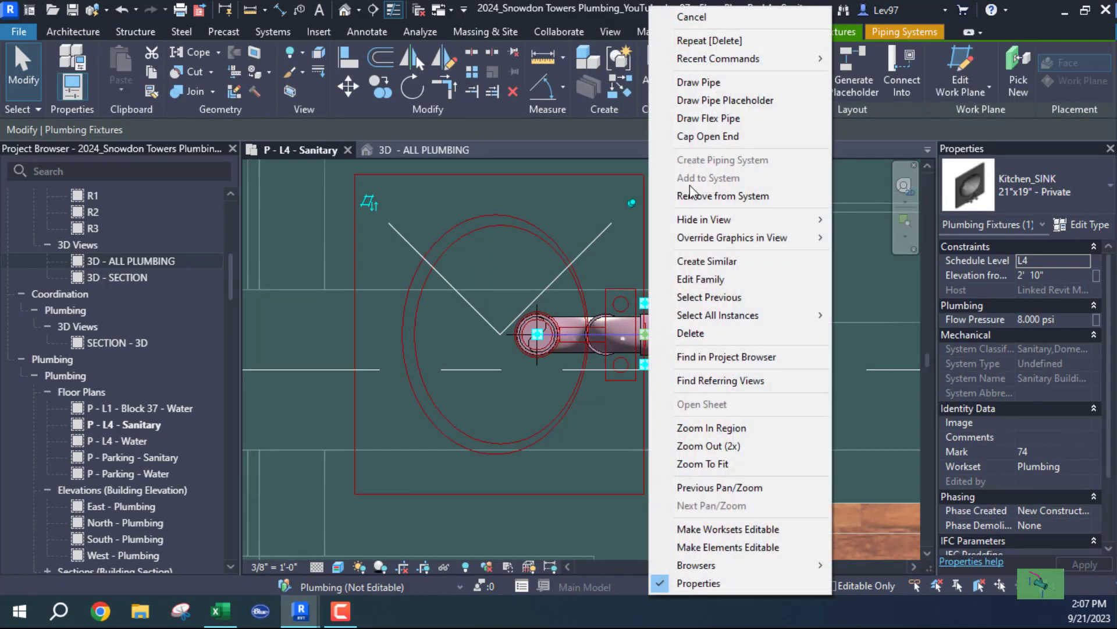
click(701, 82)
scroll(651, 333, up, 5)
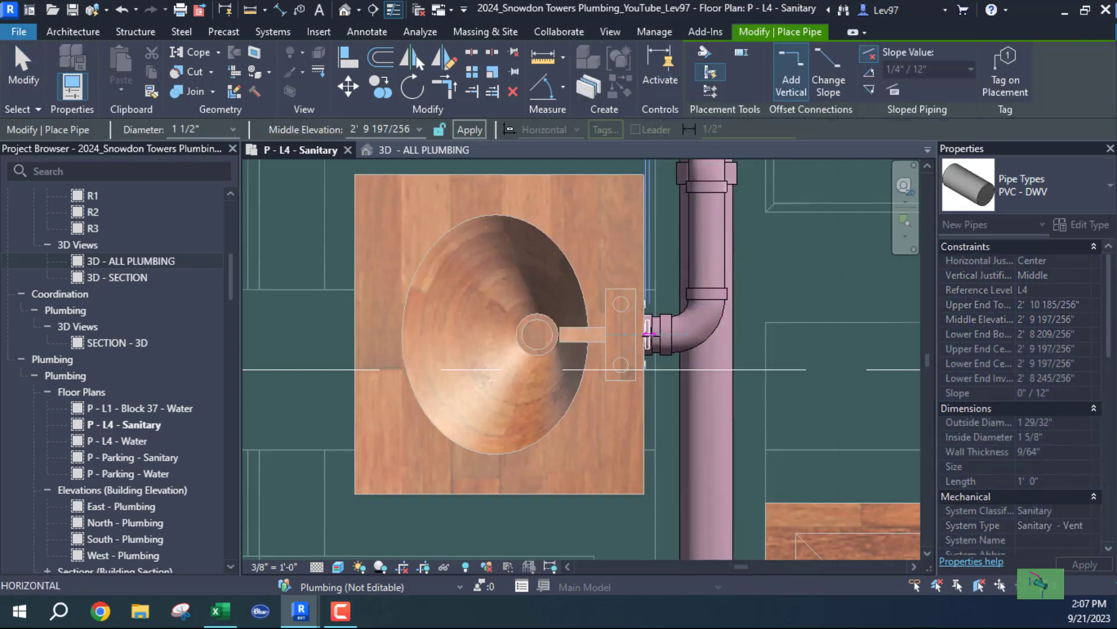
click(651, 333)
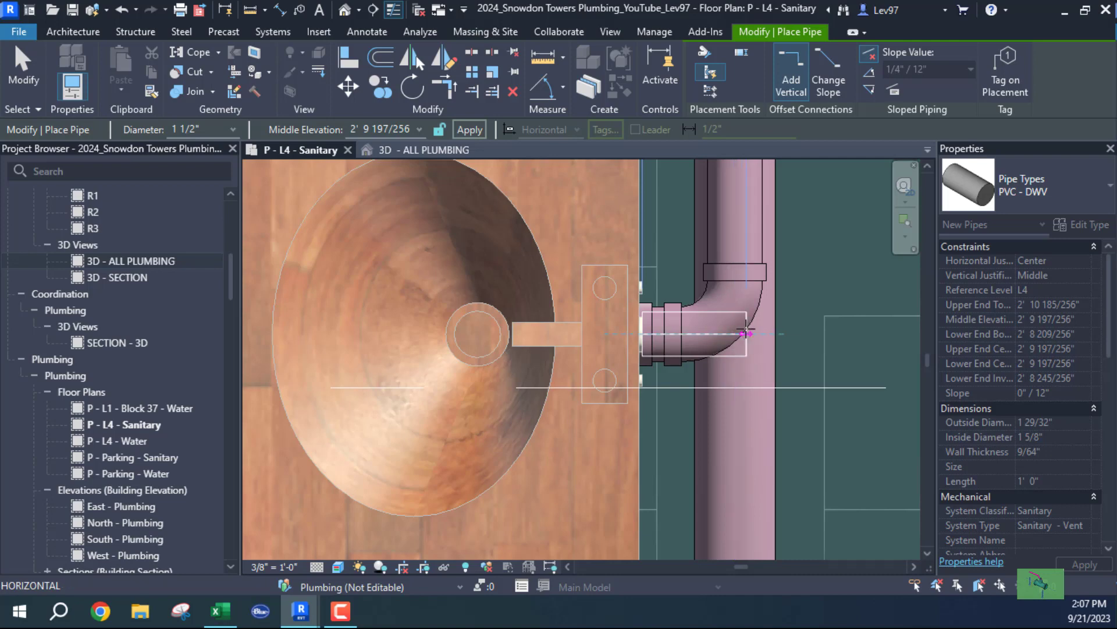
click(746, 333)
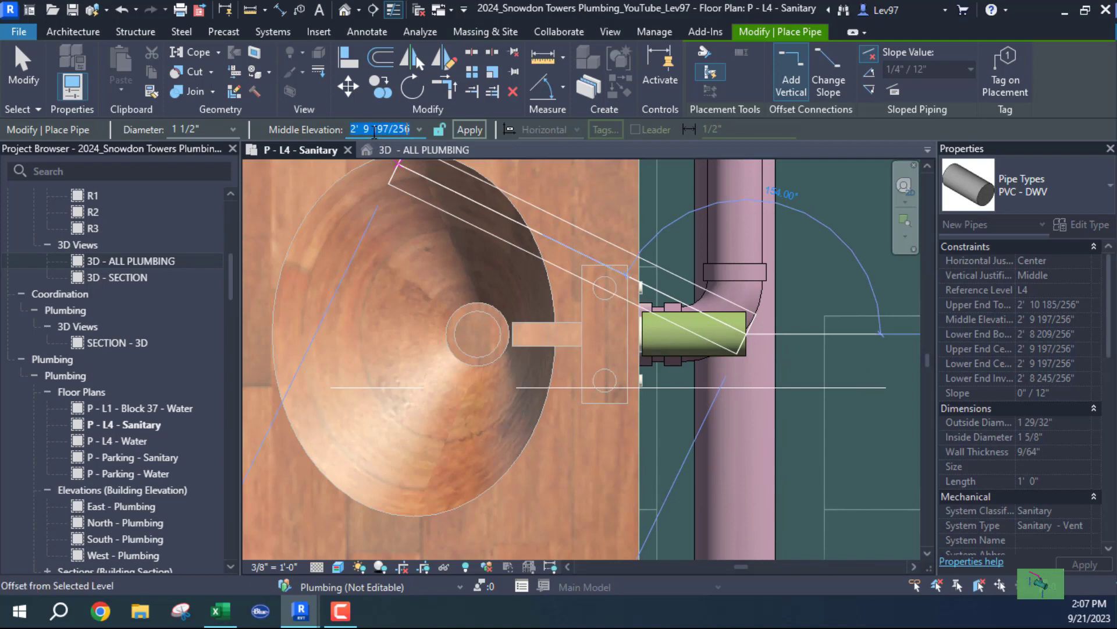
Step: Raise the kitchen sink vent to a middle elevation of 11' 0" and end it with a short 45-degree diagonal pipe toward the shower
key(Return)
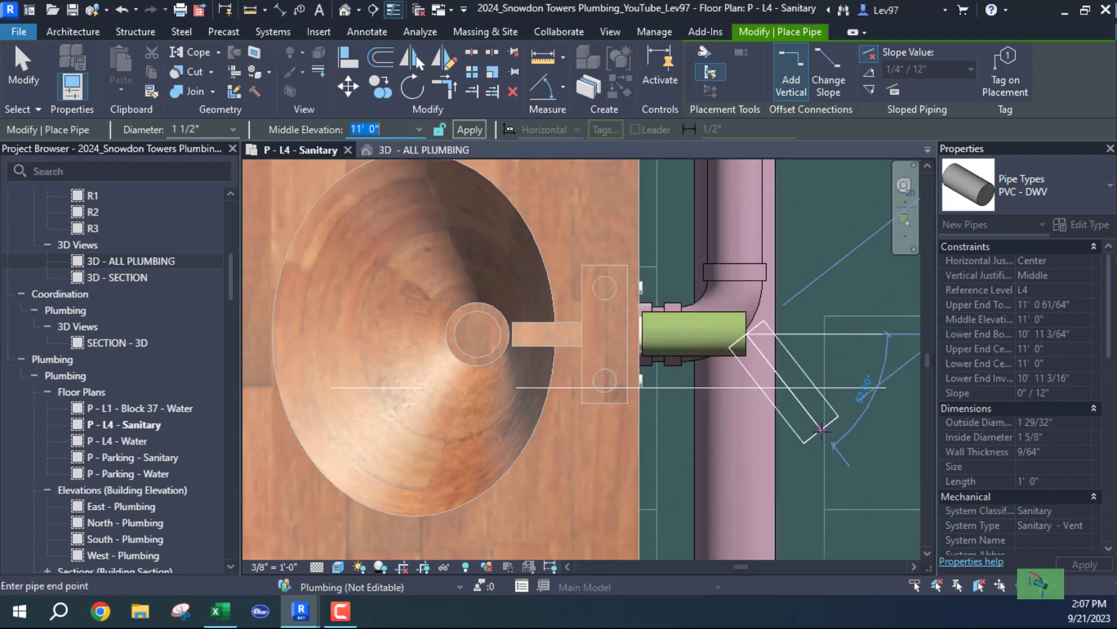
middle_drag(819, 429, 593, 434)
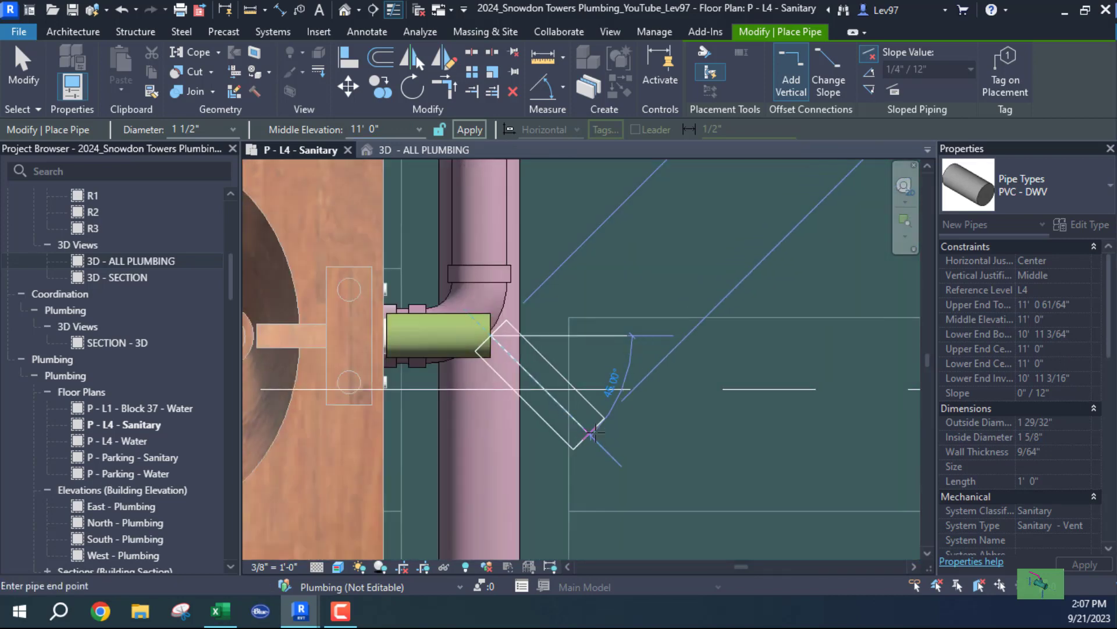
click(615, 459)
key(Escape)
key(Escape)
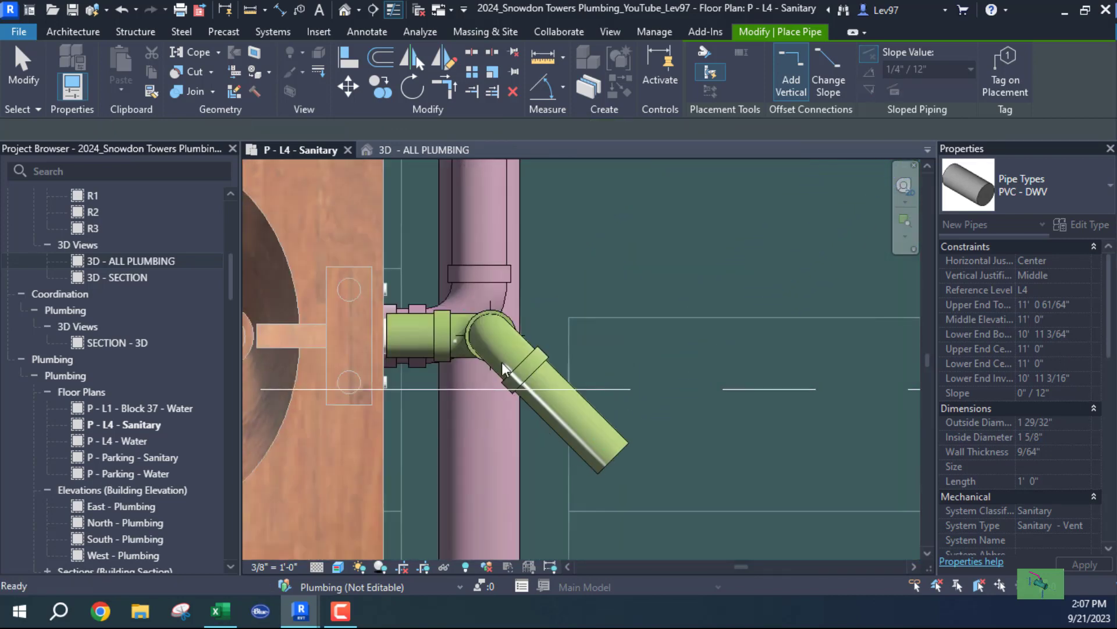
scroll(530, 369, down, 6)
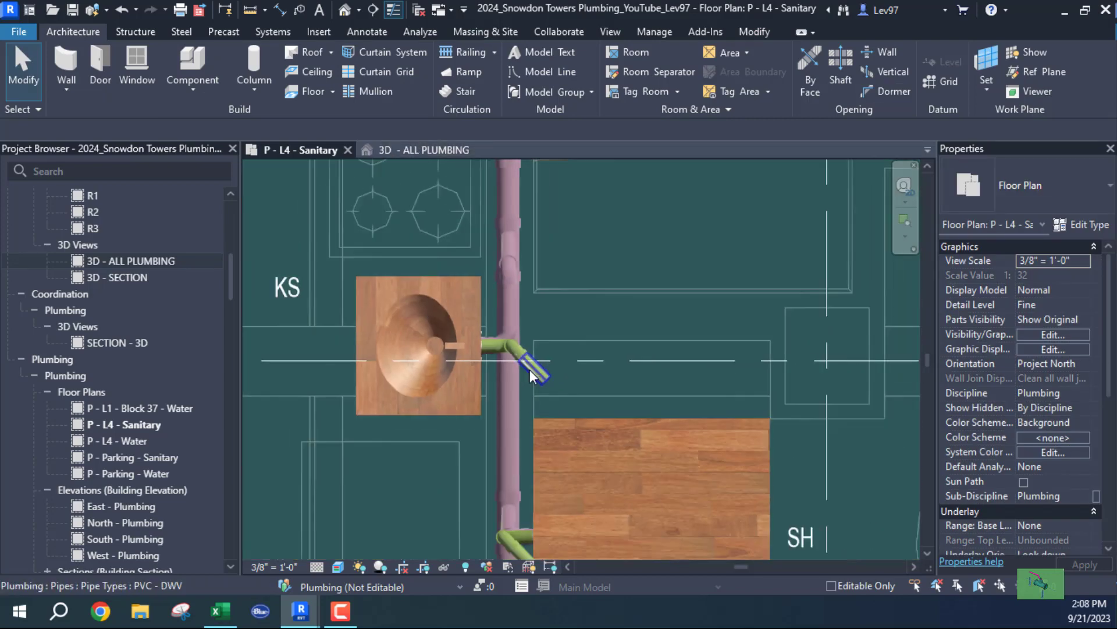
scroll(465, 330, up, 2)
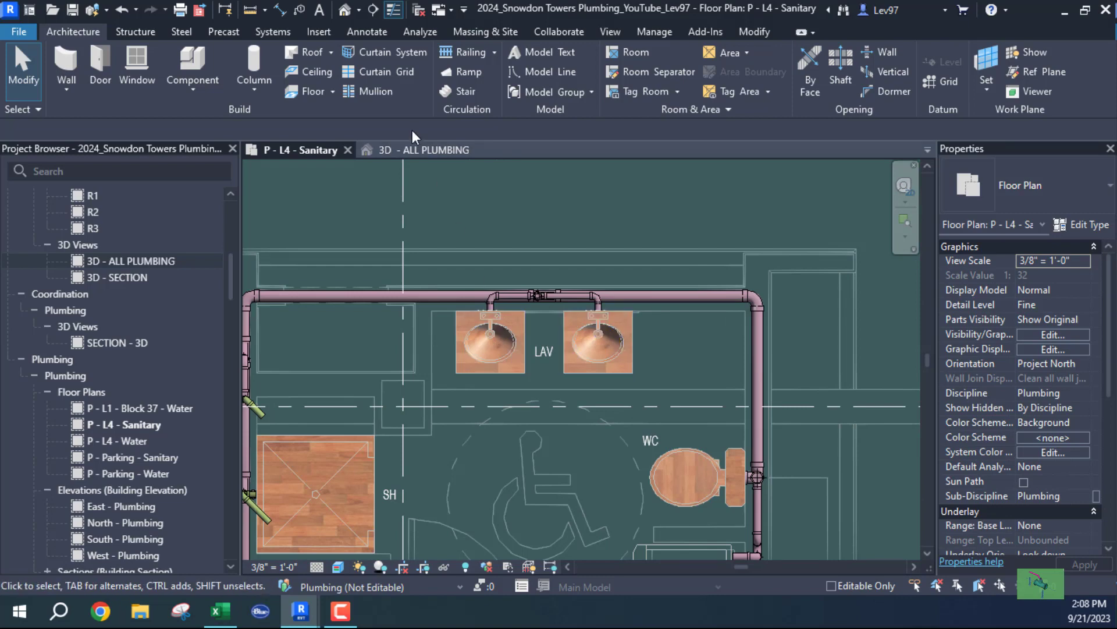
Step: Examine the two lavatories and their drain piping from several angles in the 3D - ALL PLUMBING view
click(430, 152)
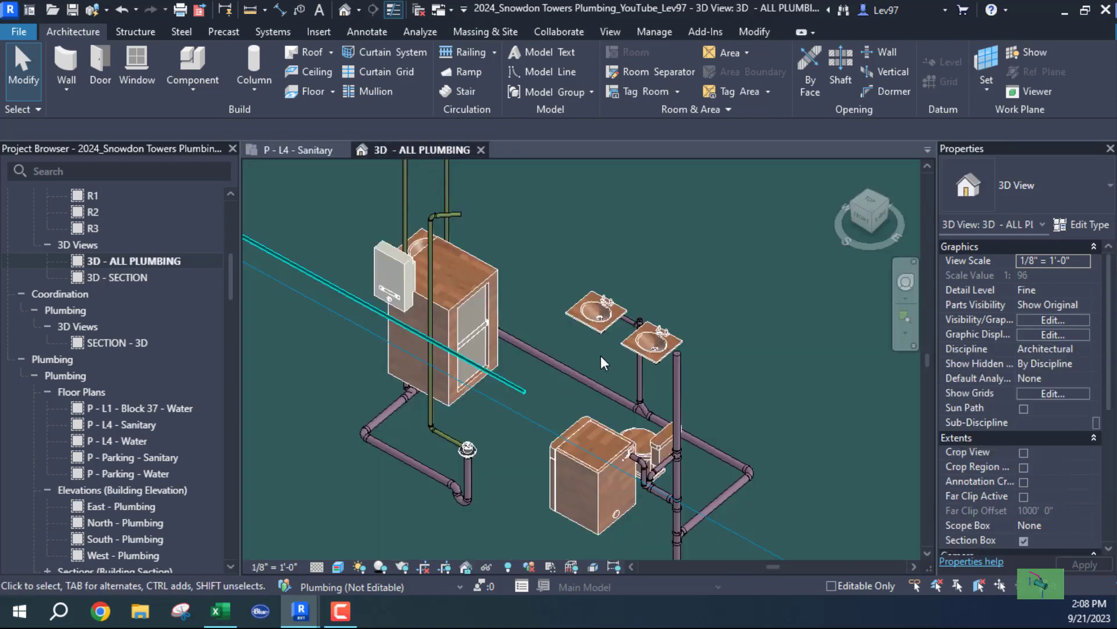
shift+middle_drag(600, 355, 438, 357)
scroll(438, 357, up, 5)
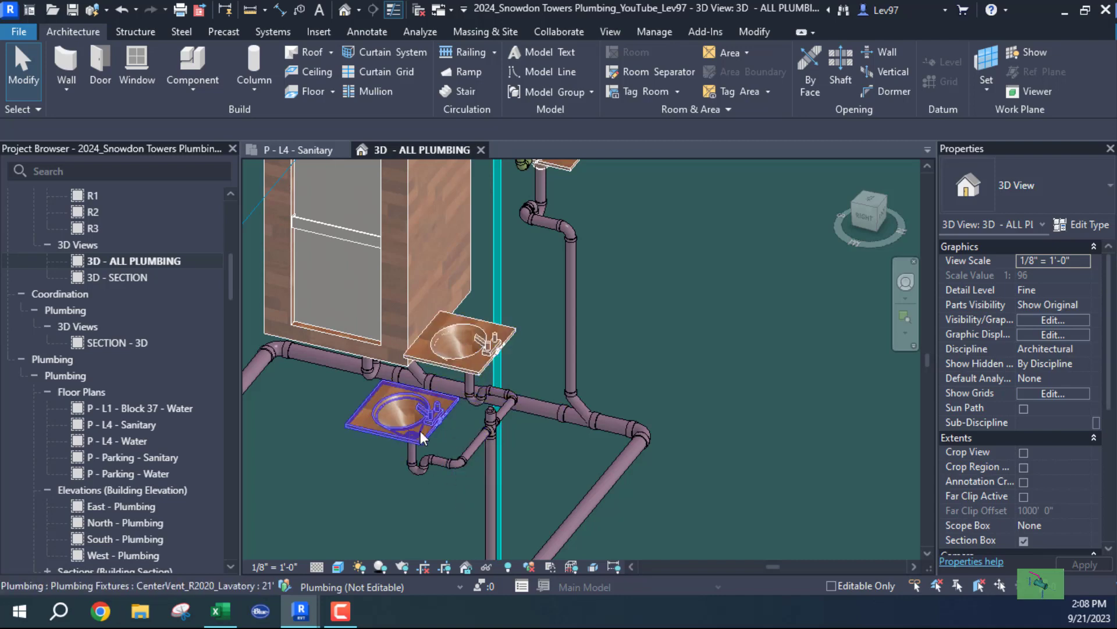
middle_drag(544, 466, 681, 472)
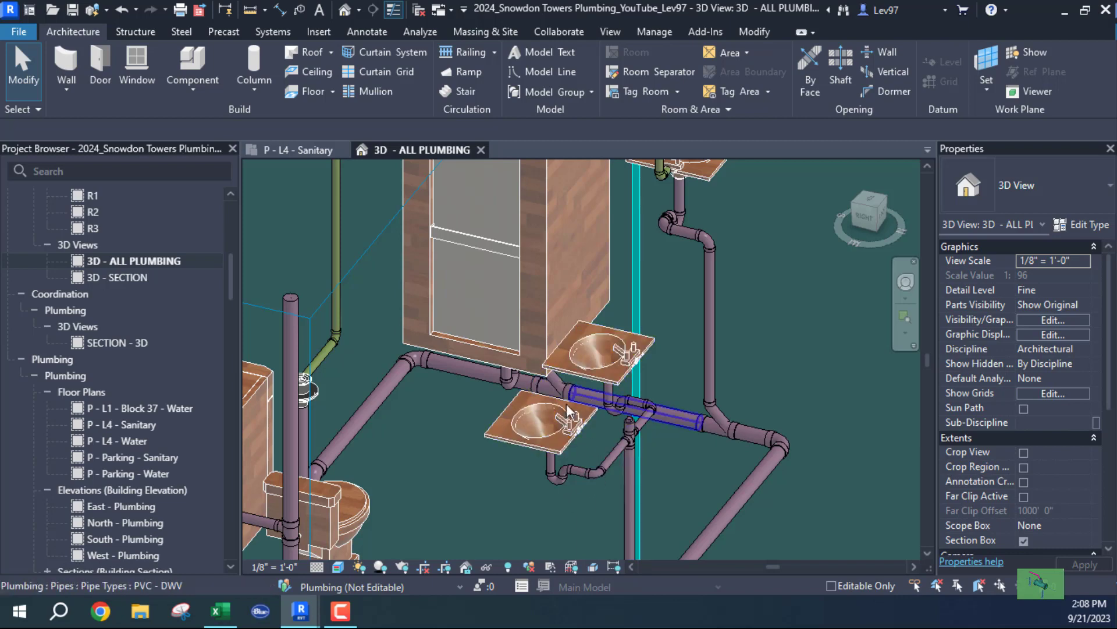
shift+middle_drag(613, 457, 718, 512)
Step: In the P - L4 - Sanitary plan, draw a short 1 1/2" vent pipe from the right lavatory's middle rear connector, ending over the main drain line
click(298, 150)
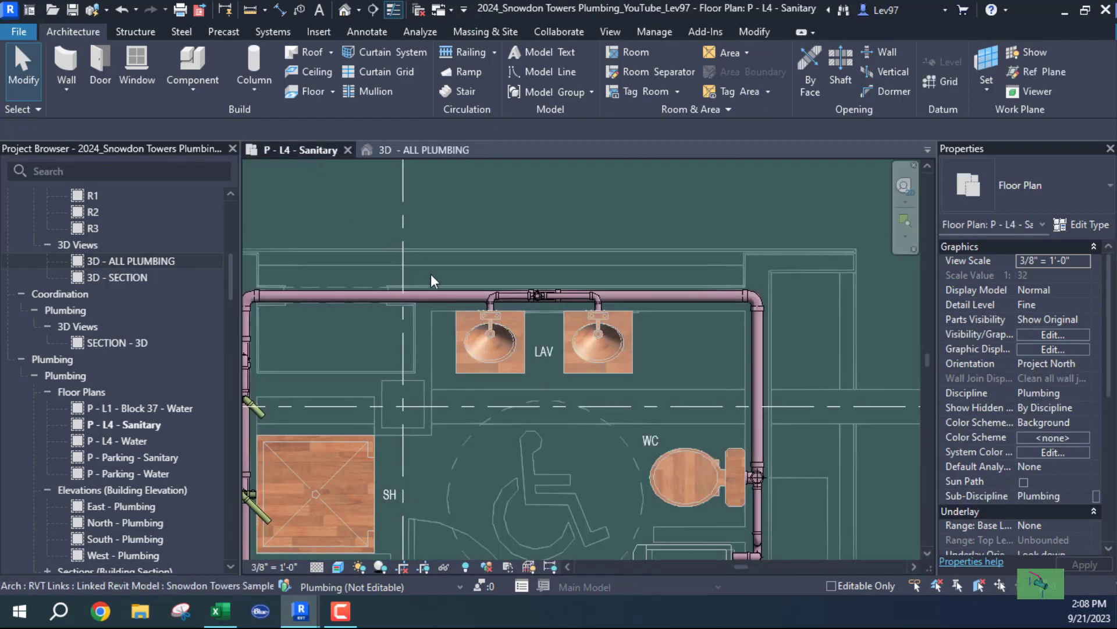
middle_drag(430, 274, 390, 318)
scroll(390, 318, up, 1)
scroll(390, 318, up, 1)
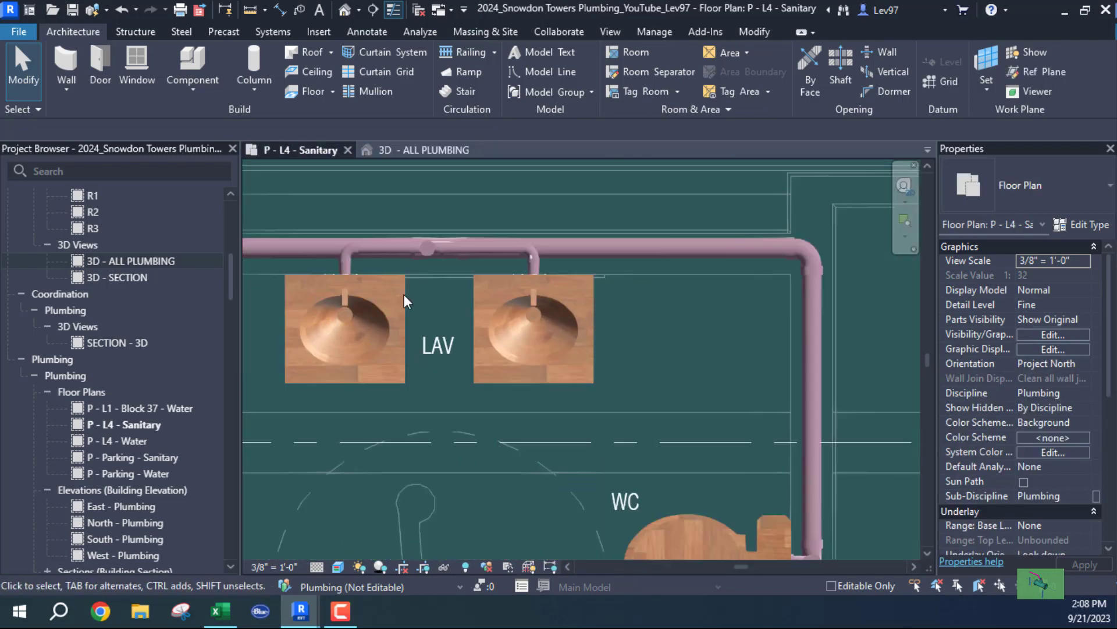
click(477, 296)
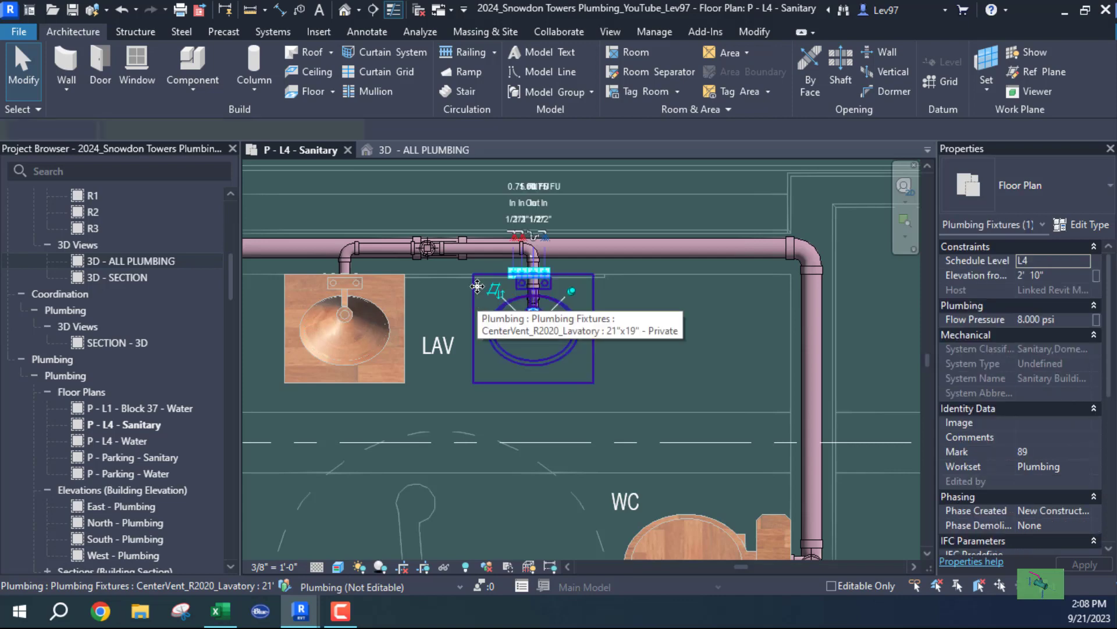
scroll(511, 284, up, 3)
scroll(511, 284, up, 1)
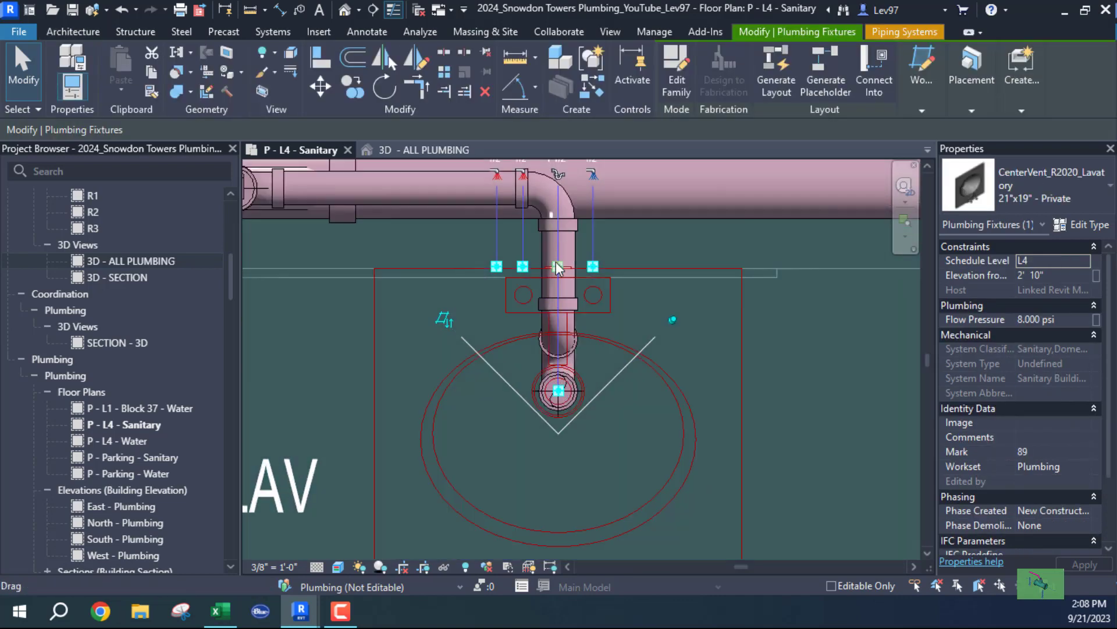
right_click(561, 269)
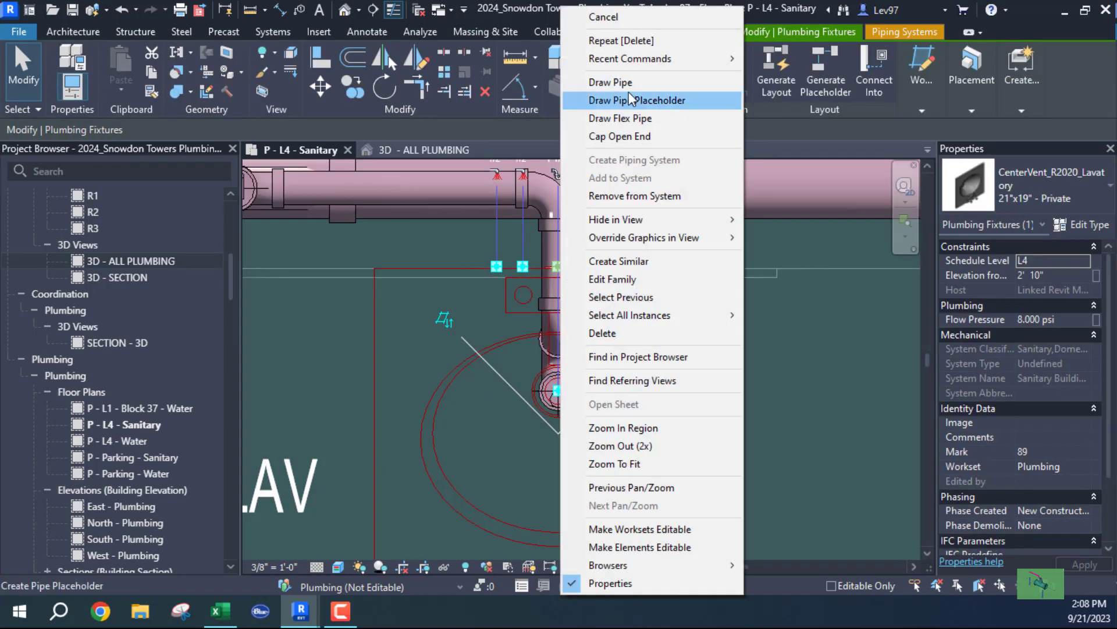
click(615, 82)
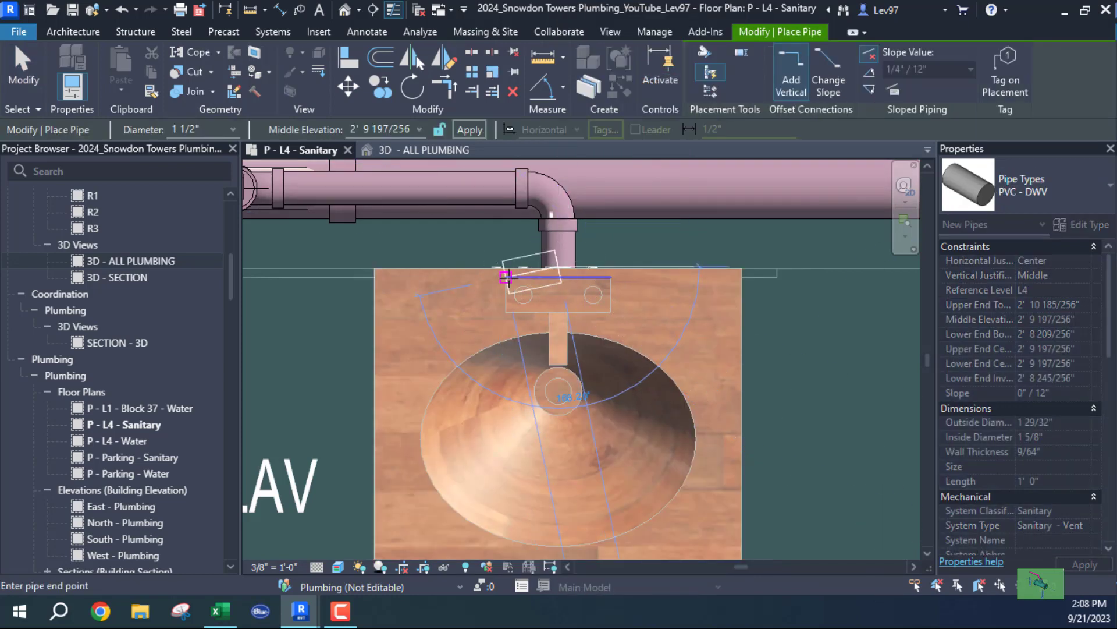
middle_drag(517, 275, 534, 398)
scroll(534, 399, up, 2)
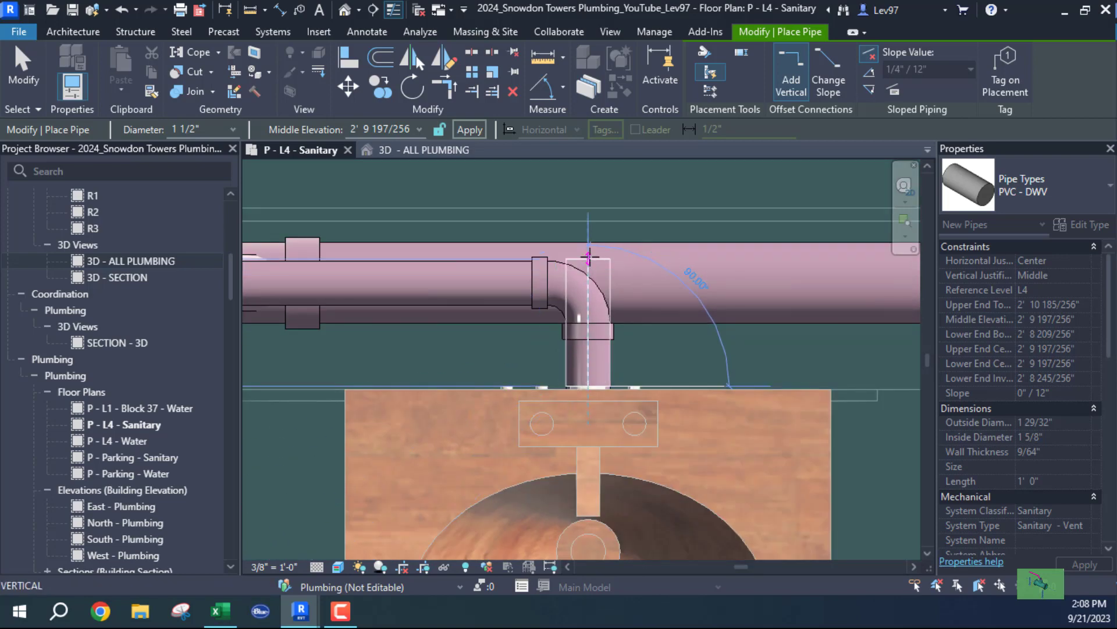
click(588, 254)
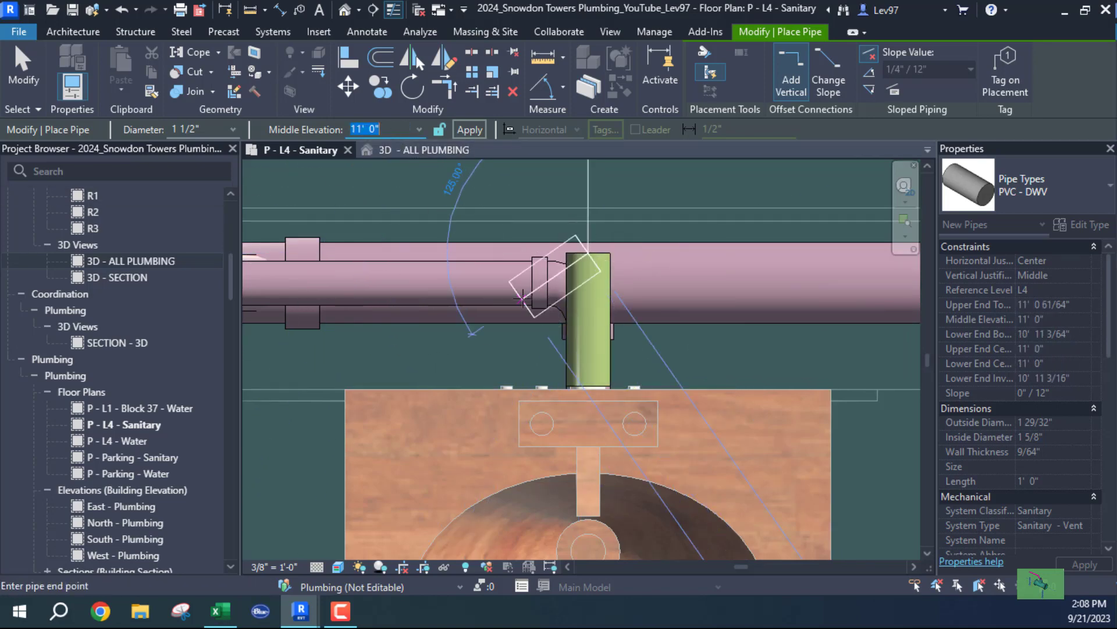
Step: Raise the right lavatory's vent to a middle elevation of 11' 0" and run it straight back about 4' 2" across the bathroom, ending beside the toilet
scroll(516, 317, down, 5)
middle_drag(560, 366, 548, 105)
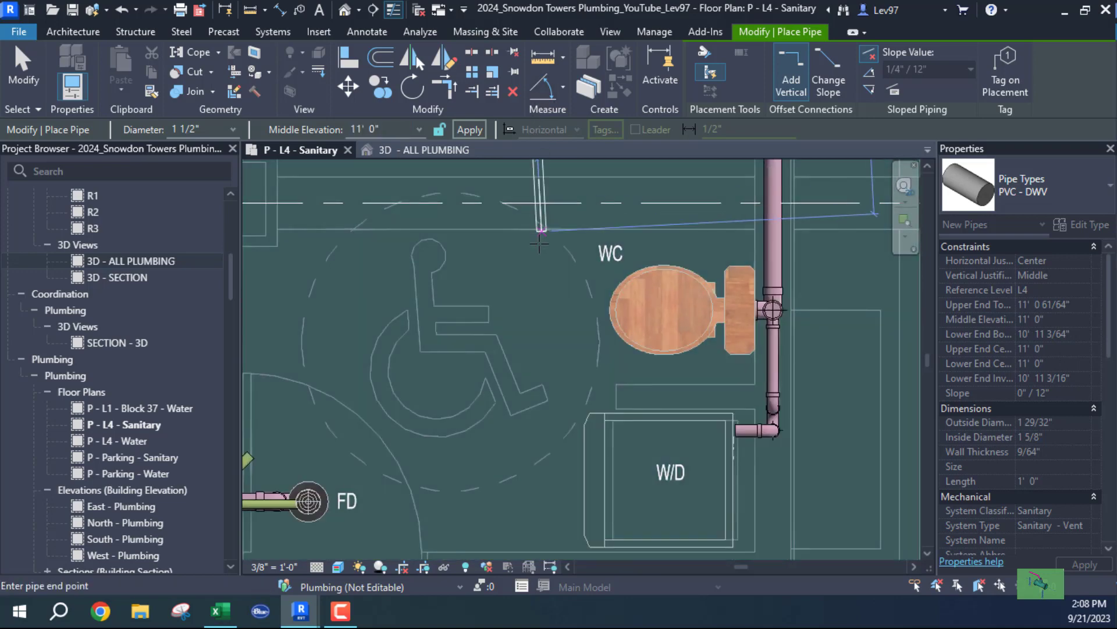
scroll(532, 314, down, 3)
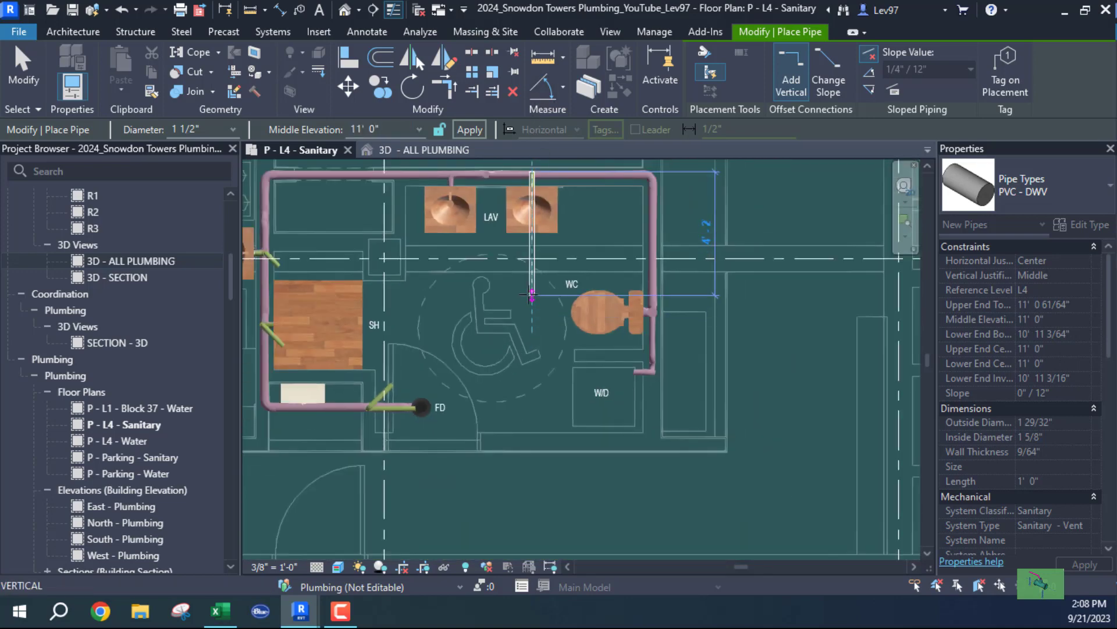
click(531, 301)
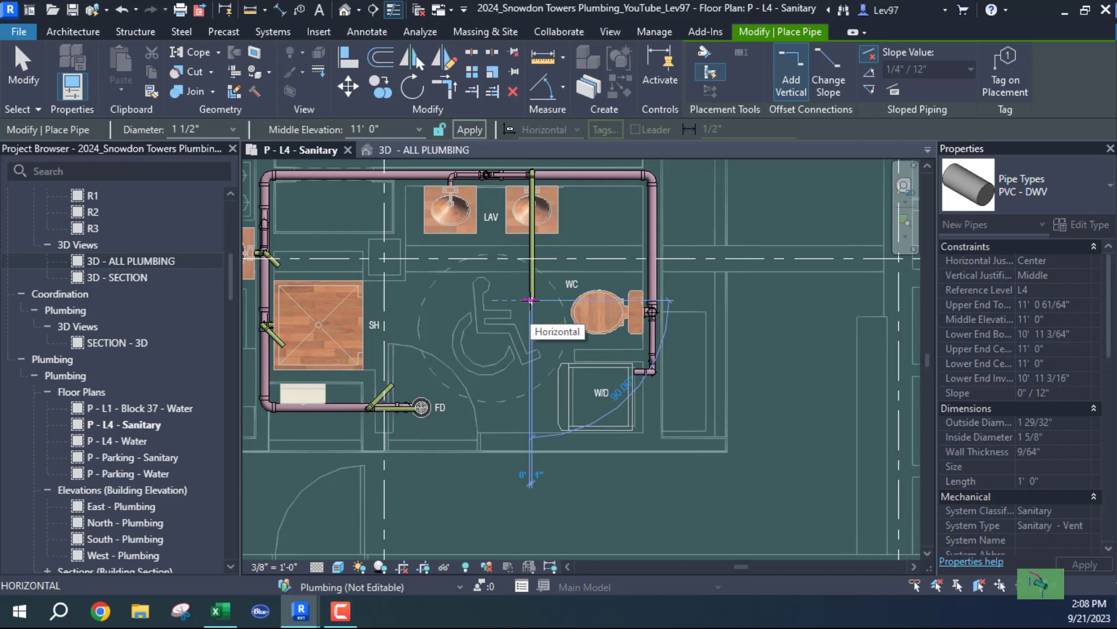
key(Escape)
key(Escape)
middle_drag(494, 304, 550, 320)
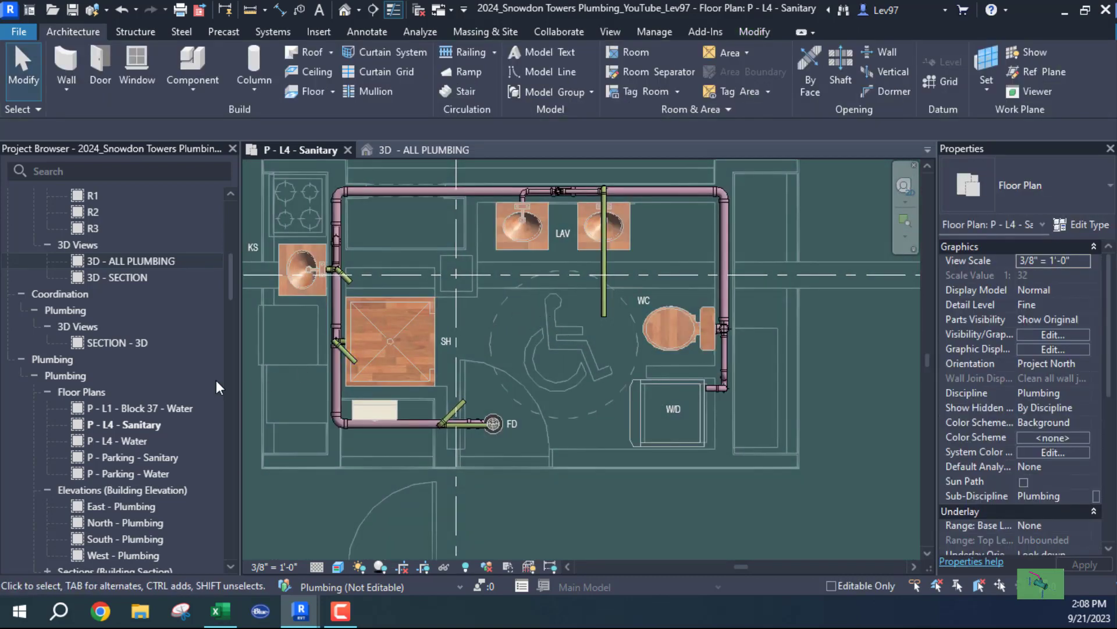
key(v)
key(g)
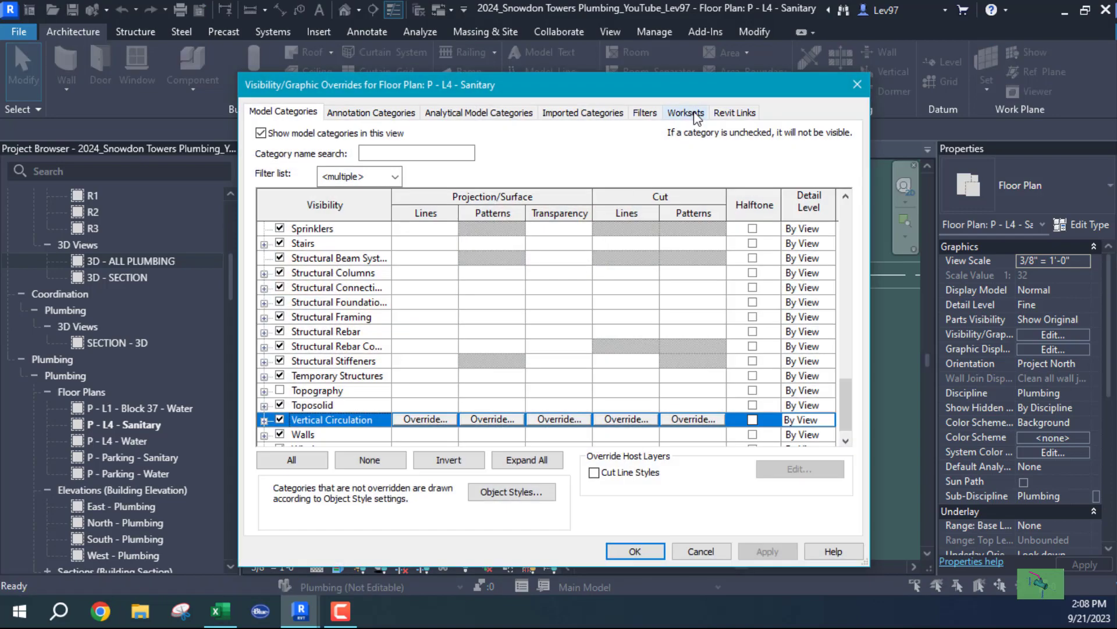
click(737, 113)
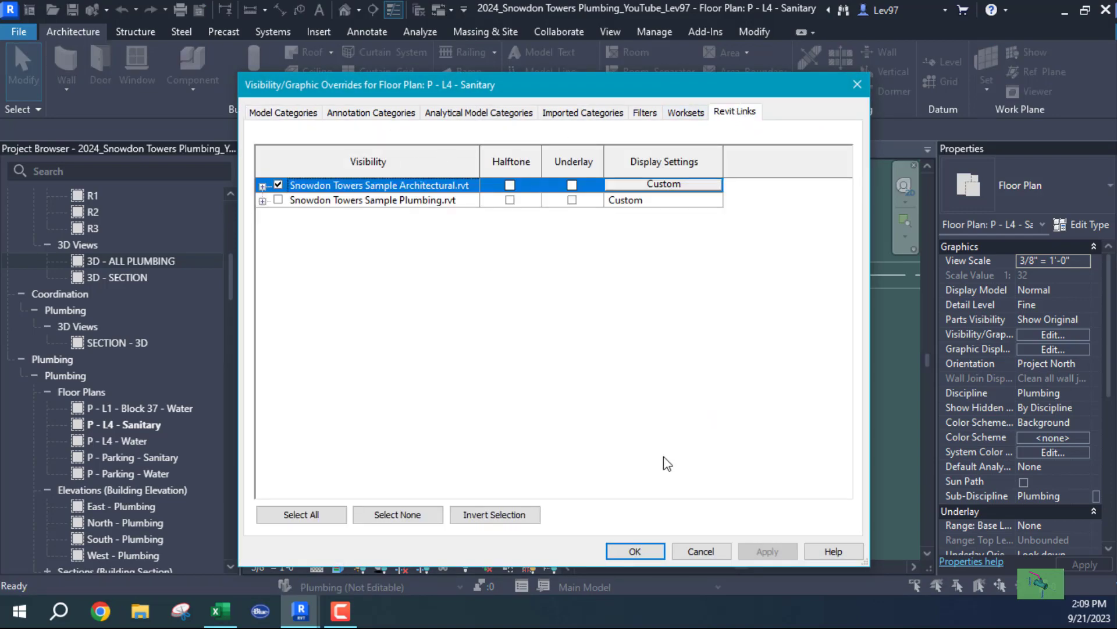
click(701, 551)
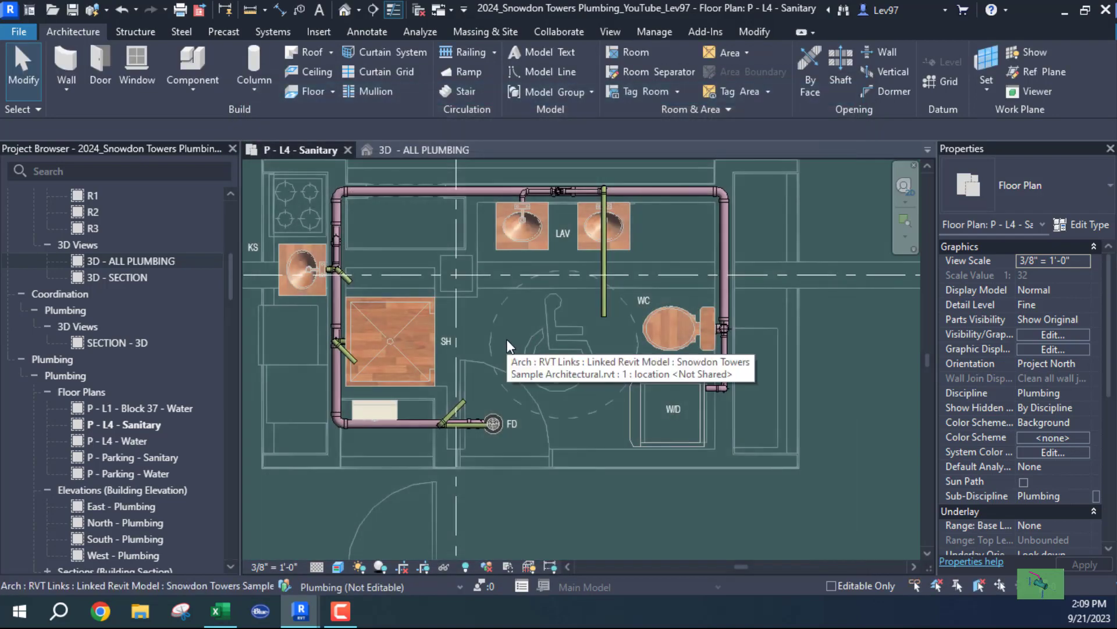
Step: Examine the toilet and washer drain connections in plan and in the 3D - ALL PLUMBING view
middle_drag(593, 355, 519, 378)
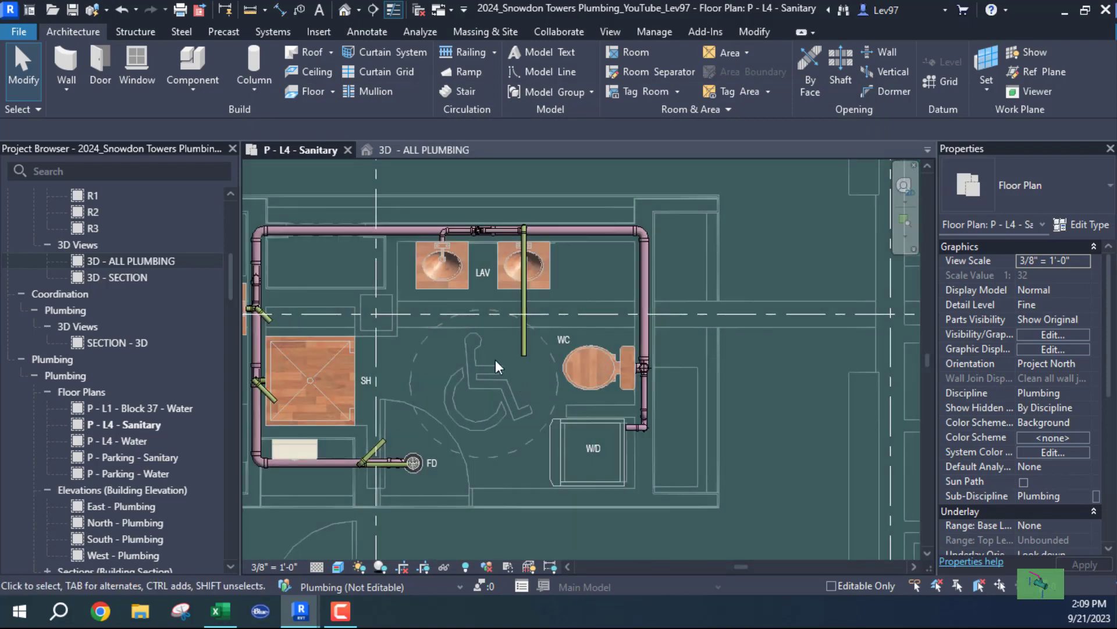
scroll(515, 362, up, 2)
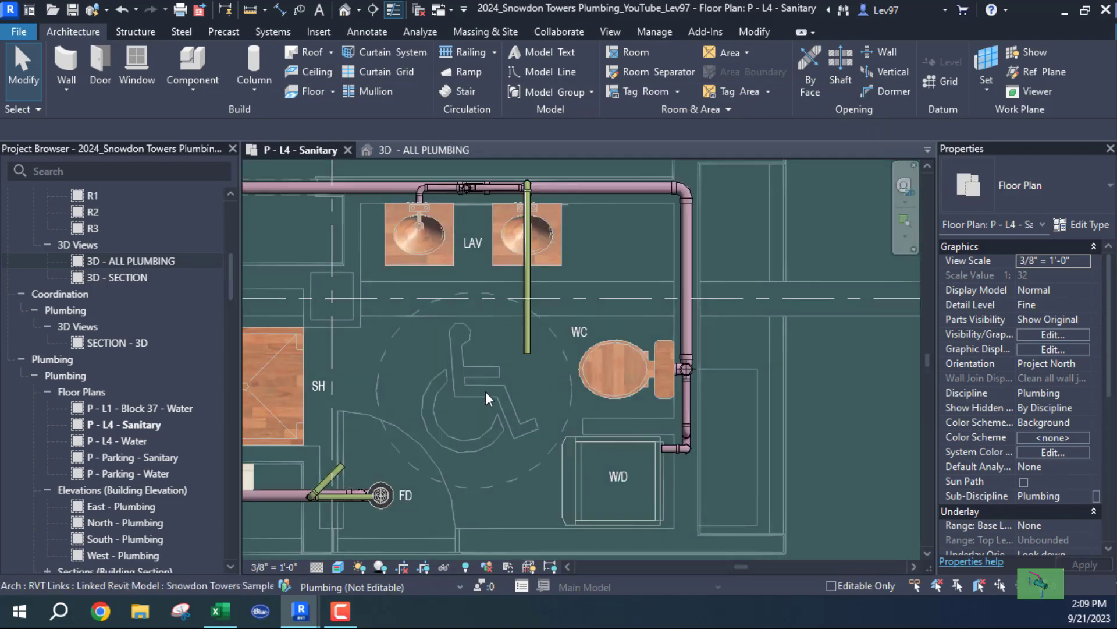
middle_drag(459, 407, 378, 390)
scroll(596, 380, up, 1)
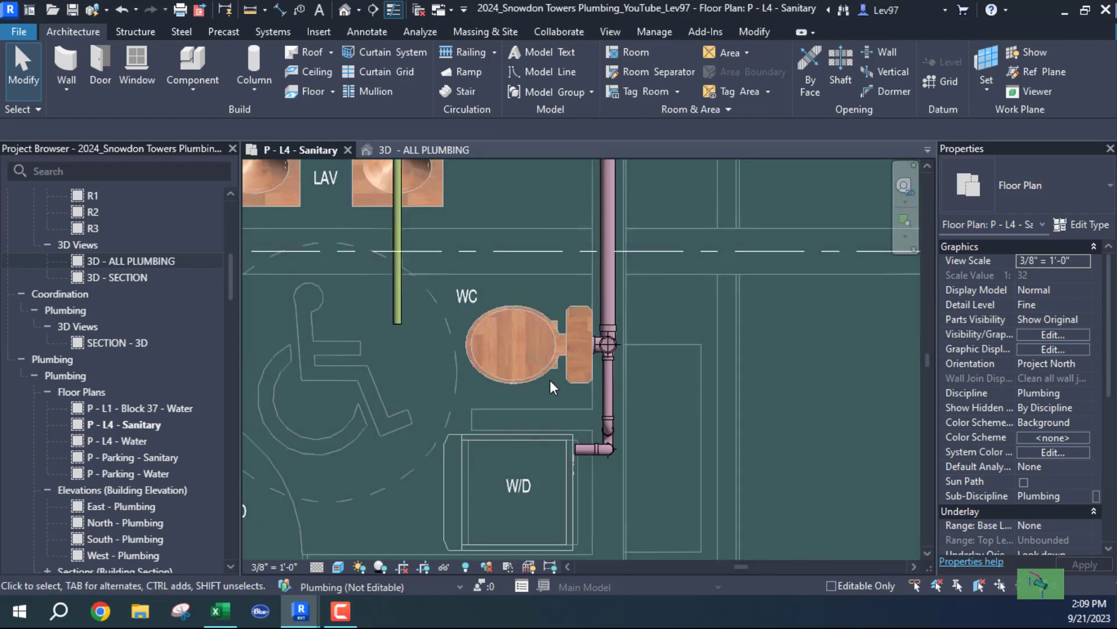
middle_drag(419, 377, 394, 329)
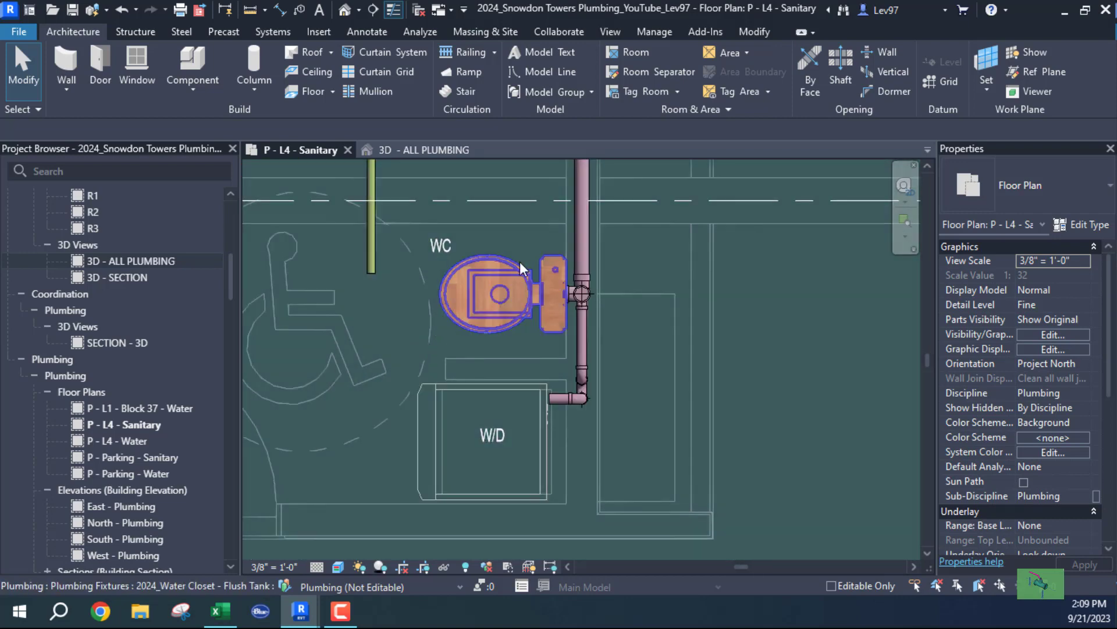
click(417, 149)
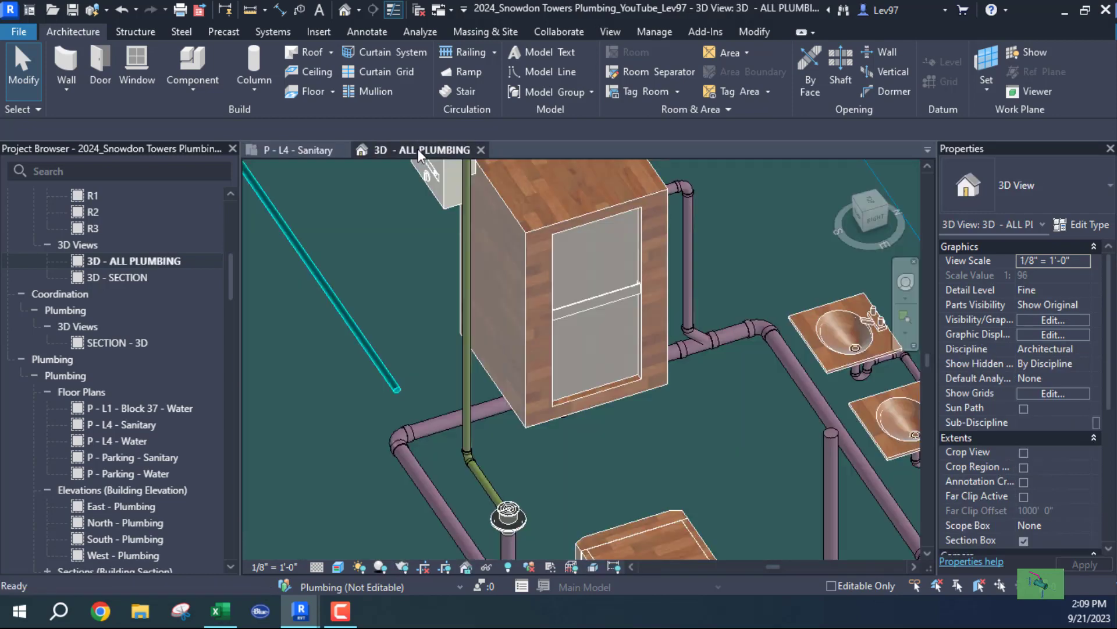
scroll(637, 459, down, 4)
middle_drag(667, 478, 498, 276)
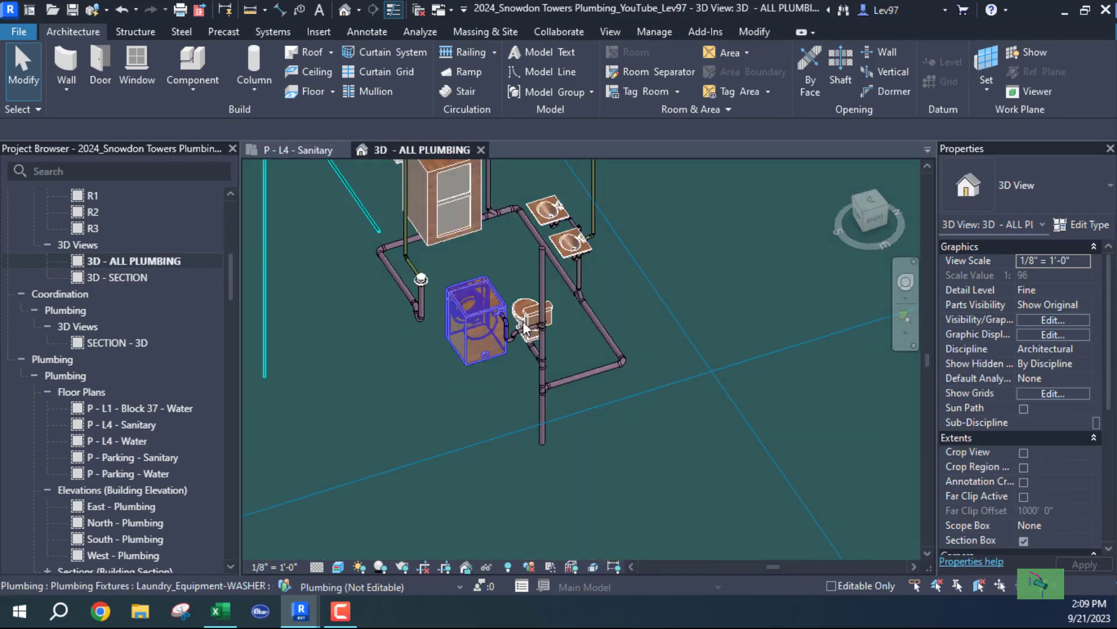
scroll(545, 352, up, 2)
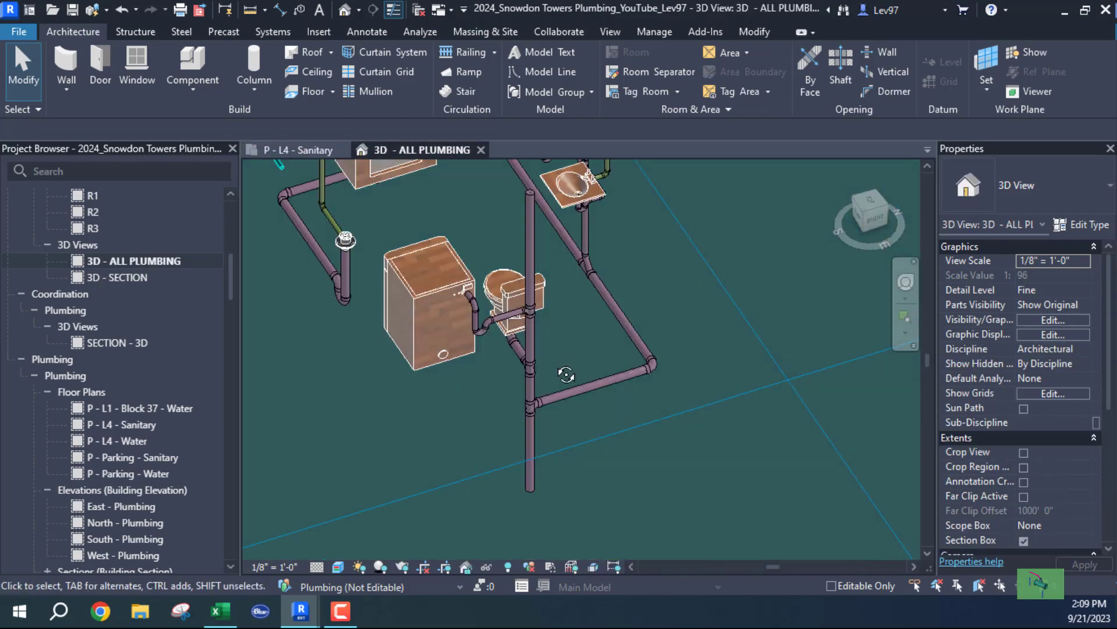
shift+middle_drag(565, 374, 553, 398)
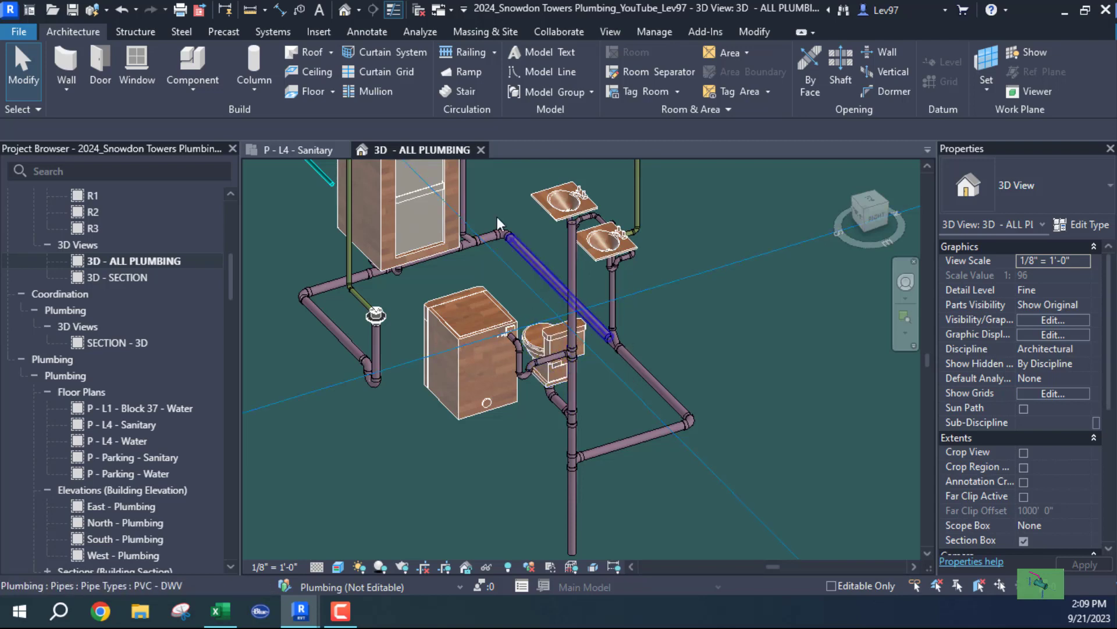
Step: In the P - L4 - Sanitary plan, draw a short horizontal 1 1/2" vent pipe from the washer's 1 1/2" connector, ending beside the drain elbow
click(302, 146)
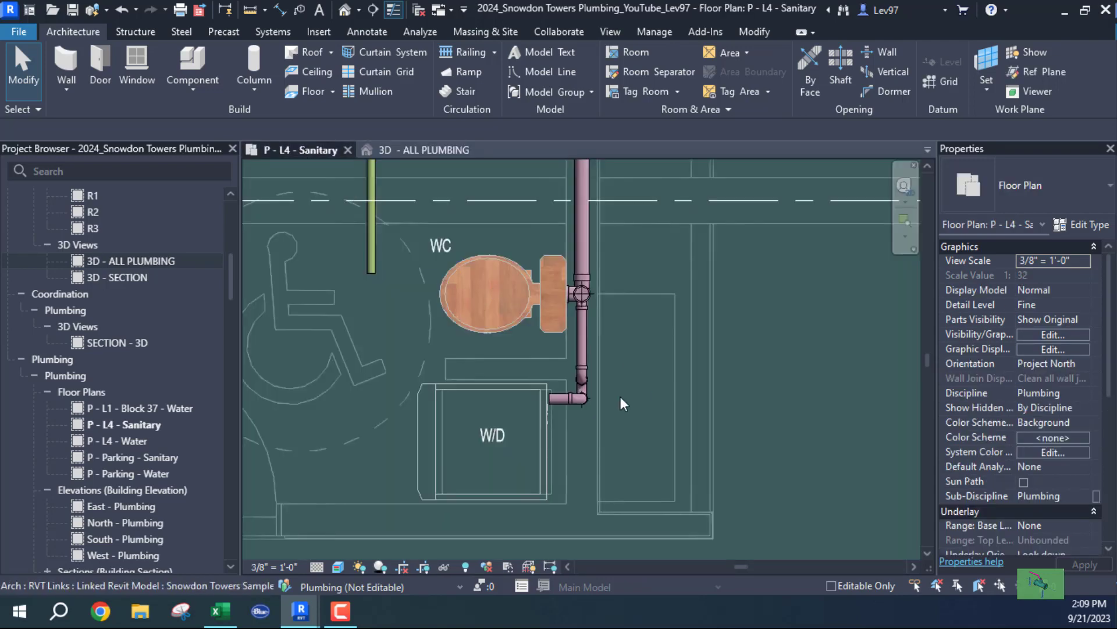
scroll(547, 434, up, 3)
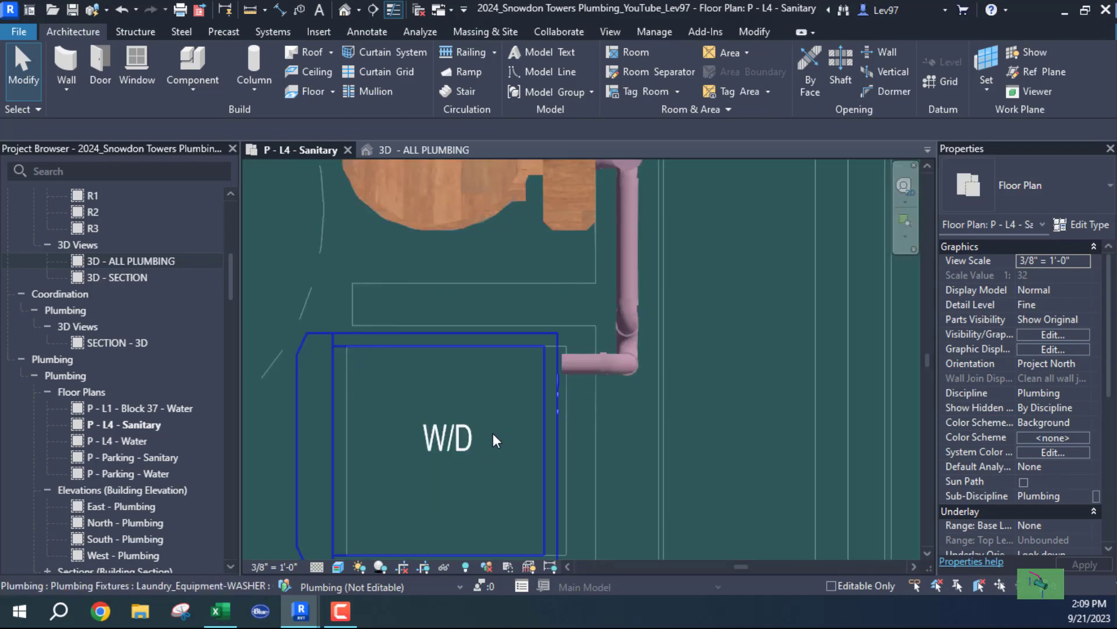
click(451, 350)
scroll(571, 400, up, 3)
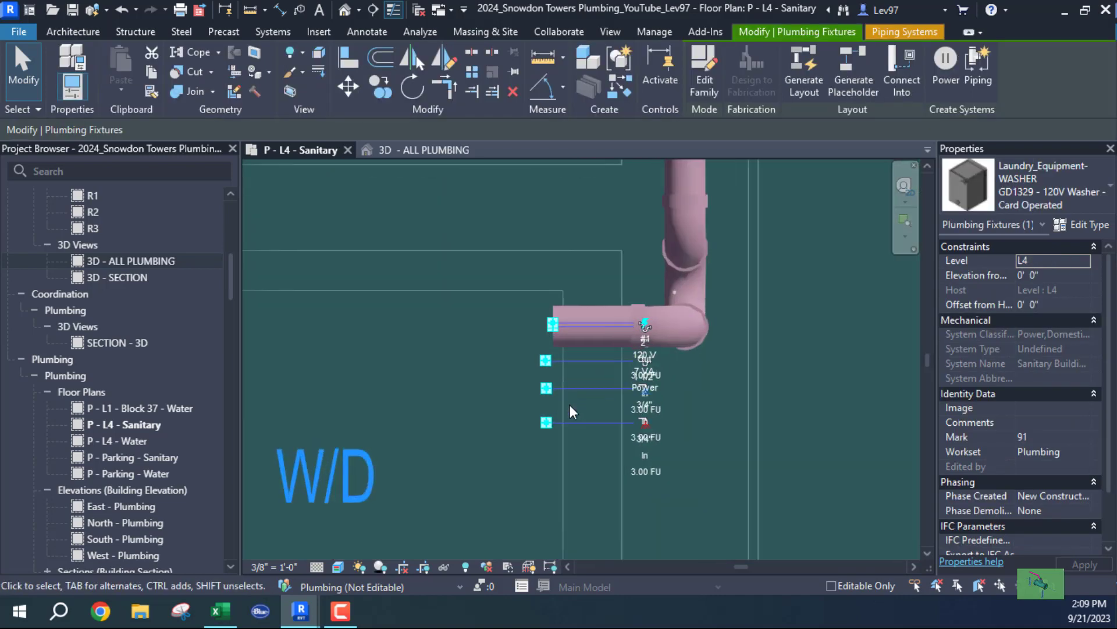
scroll(575, 430, up, 1)
scroll(581, 356, up, 1)
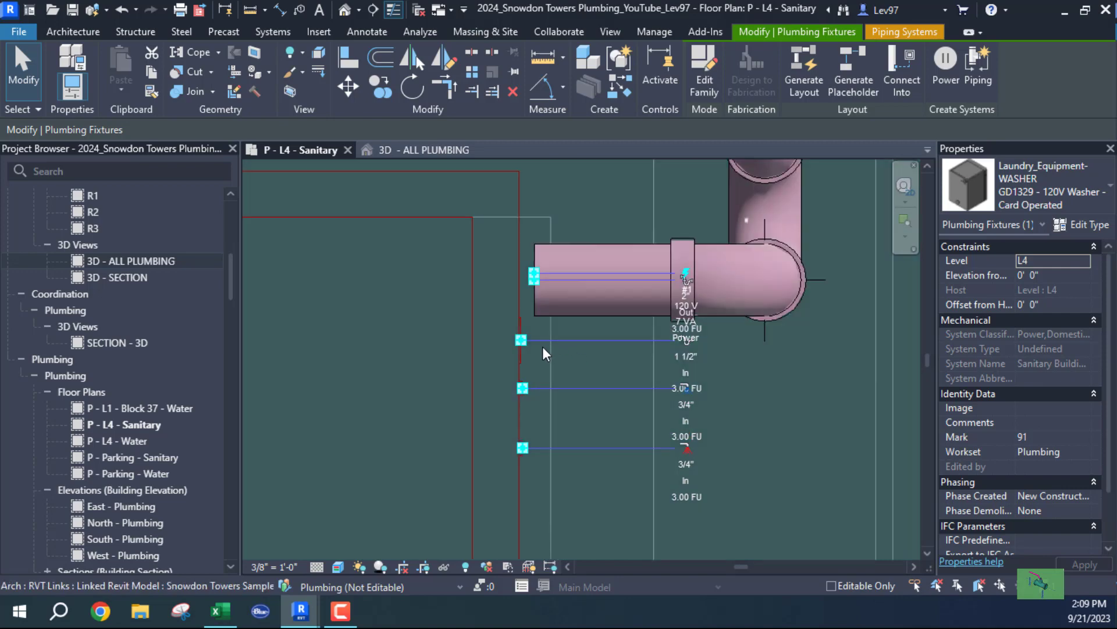
right_click(521, 340)
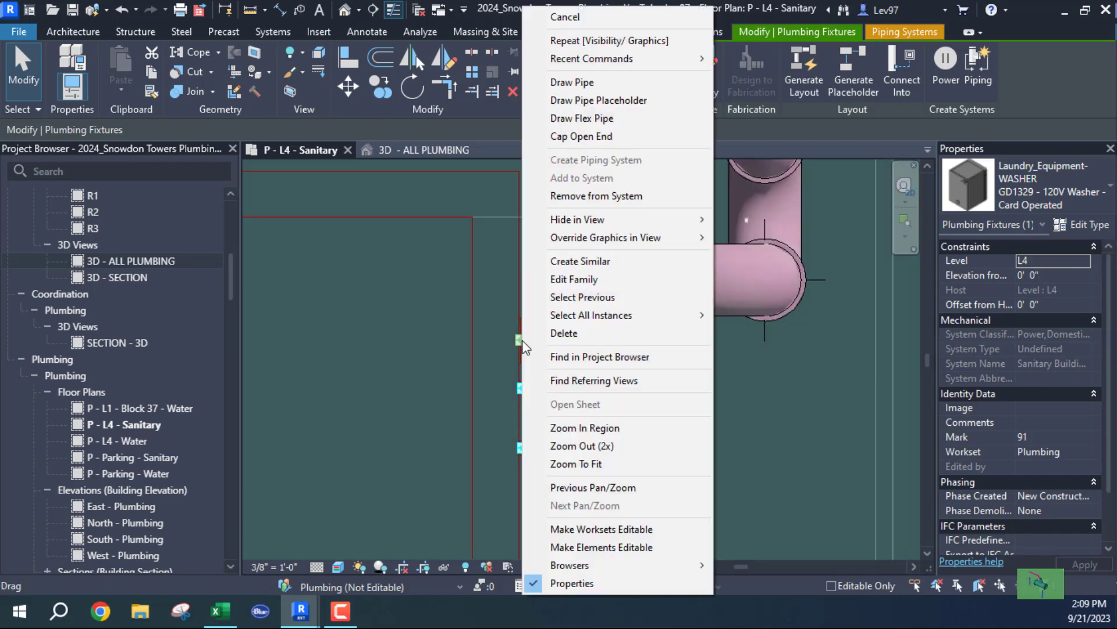
click(579, 83)
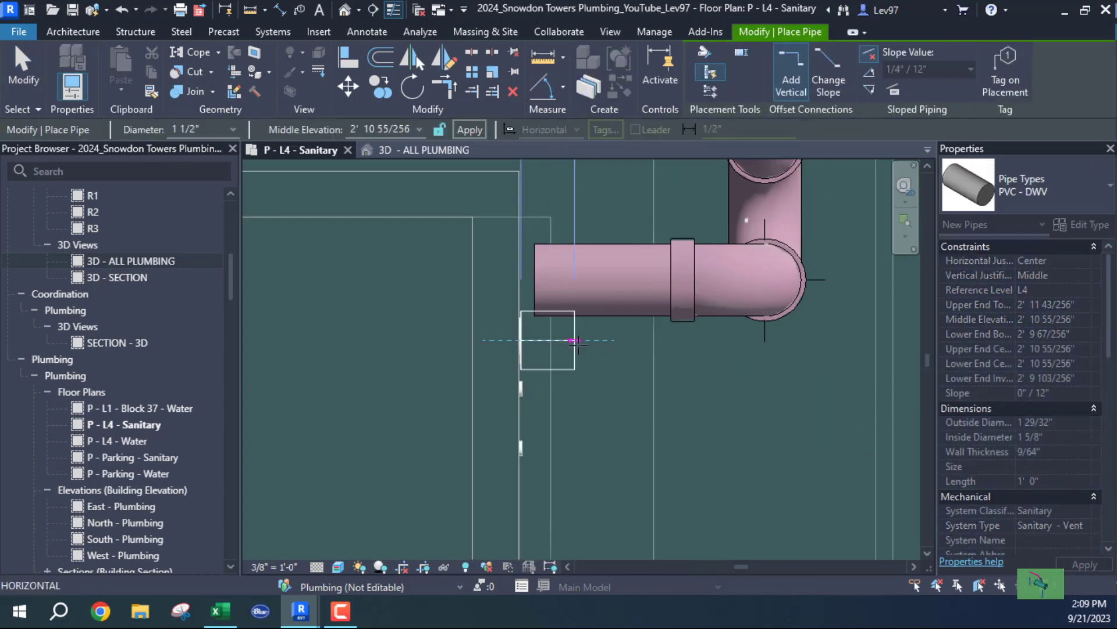
scroll(582, 347, down, 1)
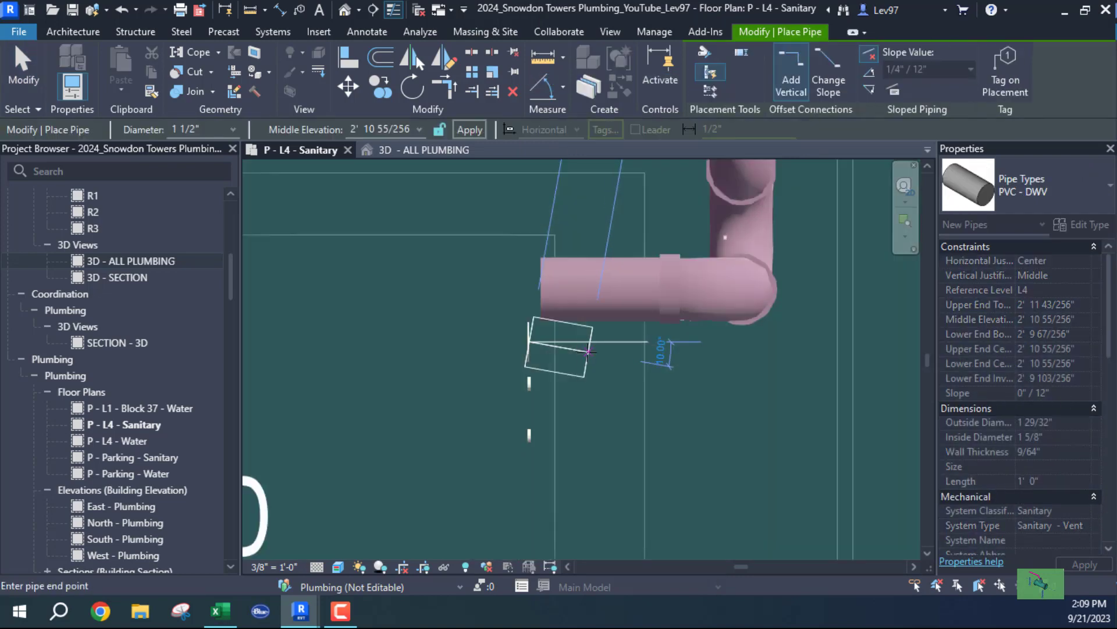
scroll(621, 344, down, 5)
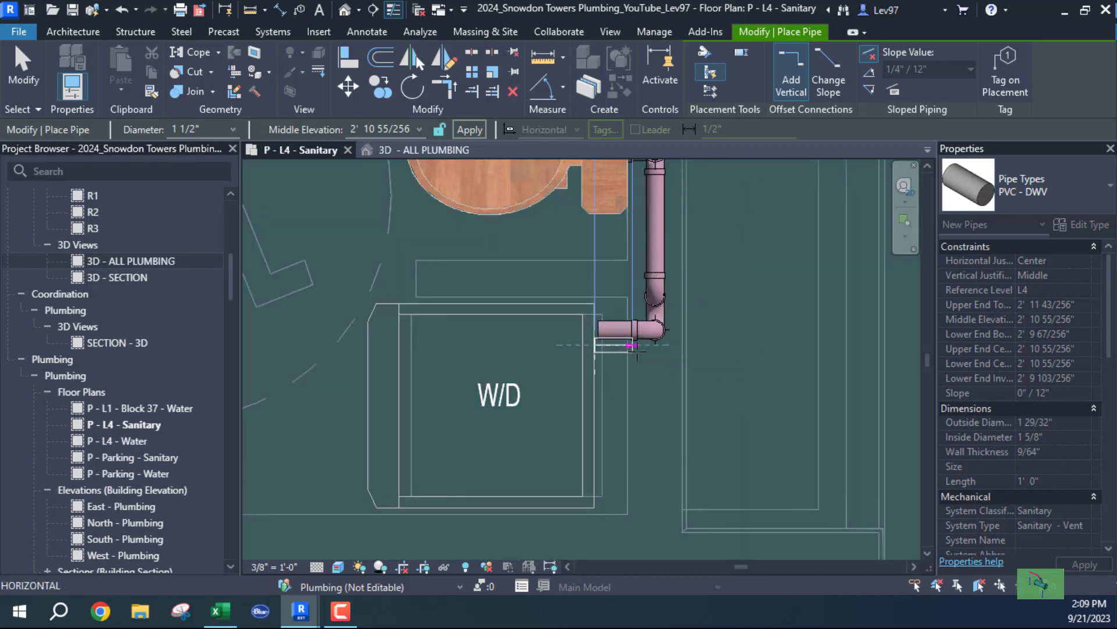
scroll(638, 346, up, 2)
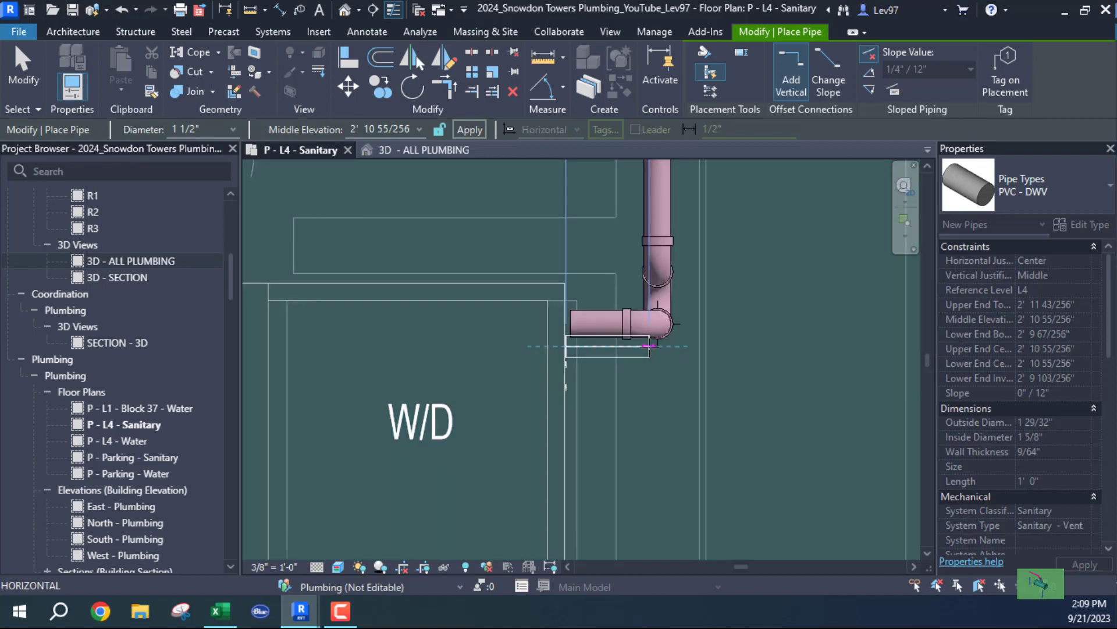
click(644, 346)
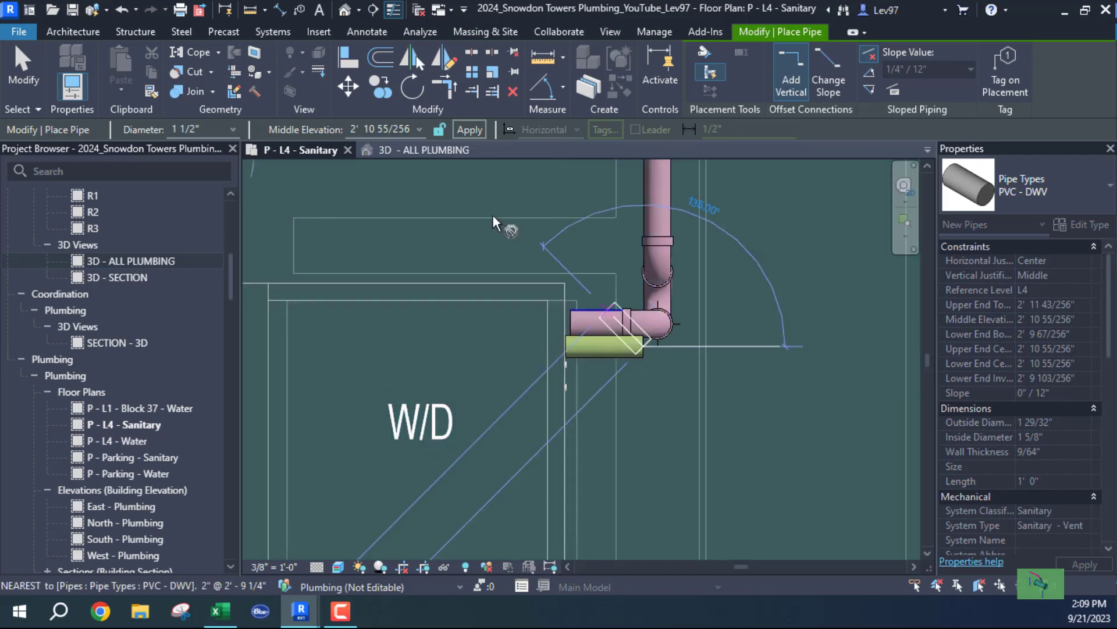
Step: Raise the washer vent to a middle elevation of 11' 0" and end it with a 45-degree diagonal pipe toward the toilet
click(381, 131)
text(11)
key(Return)
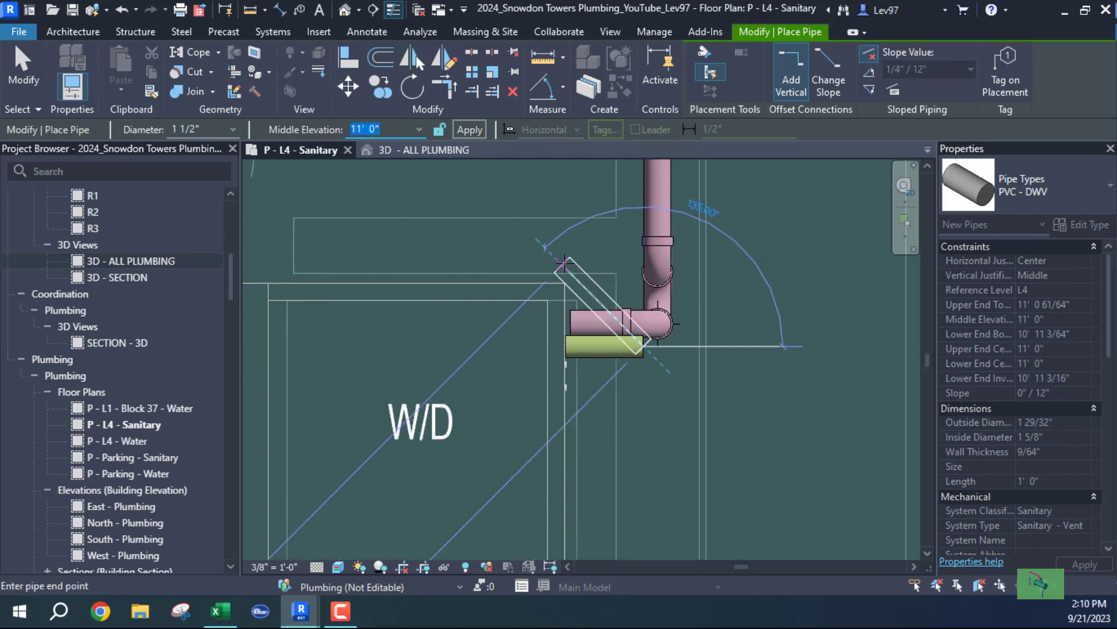
click(481, 182)
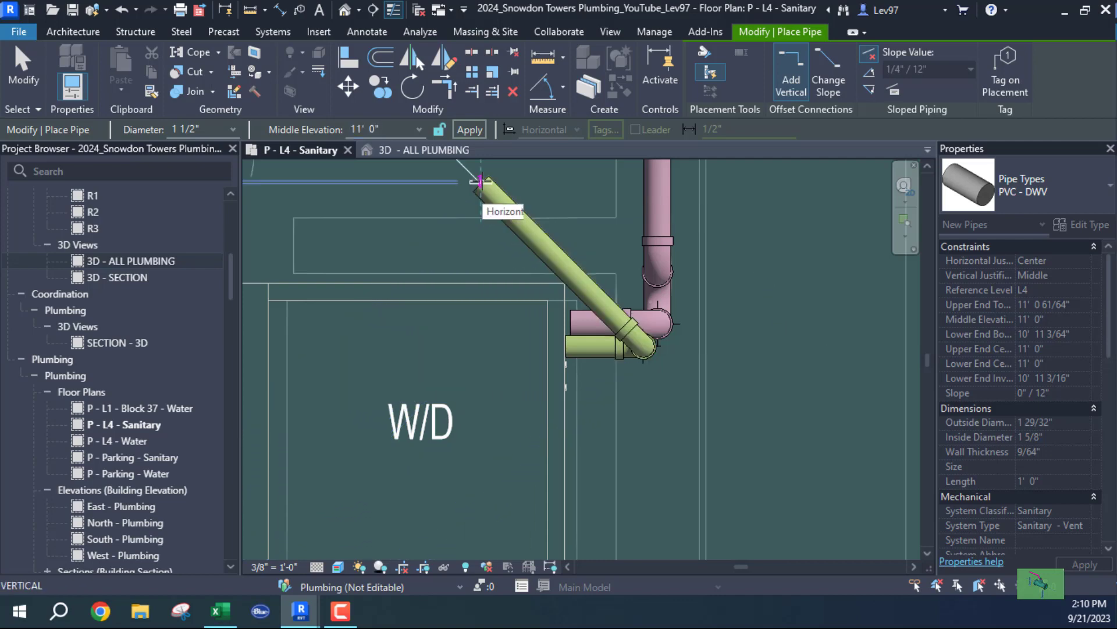
Step: Extend the washer vent's diagonal end with a horizontal 1 1/2" pipe at 11' 0" between toilet and washer, ending near the toilet's front
key(Escape)
key(Escape)
scroll(484, 230, down, 5)
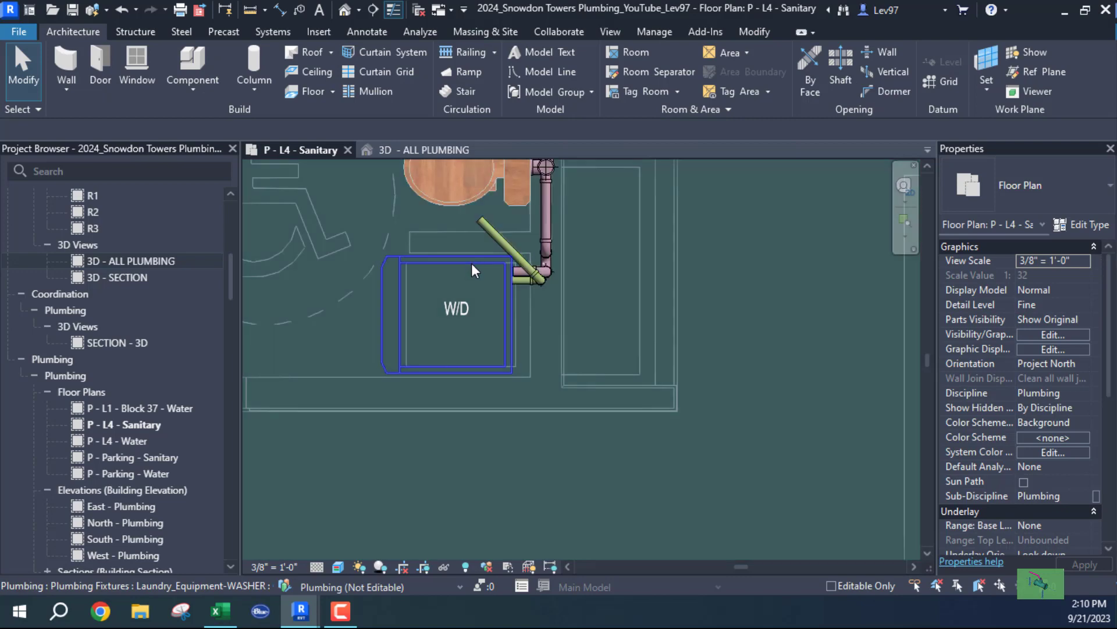
middle_drag(472, 263, 647, 280)
scroll(615, 304, down, 3)
middle_drag(745, 264, 498, 288)
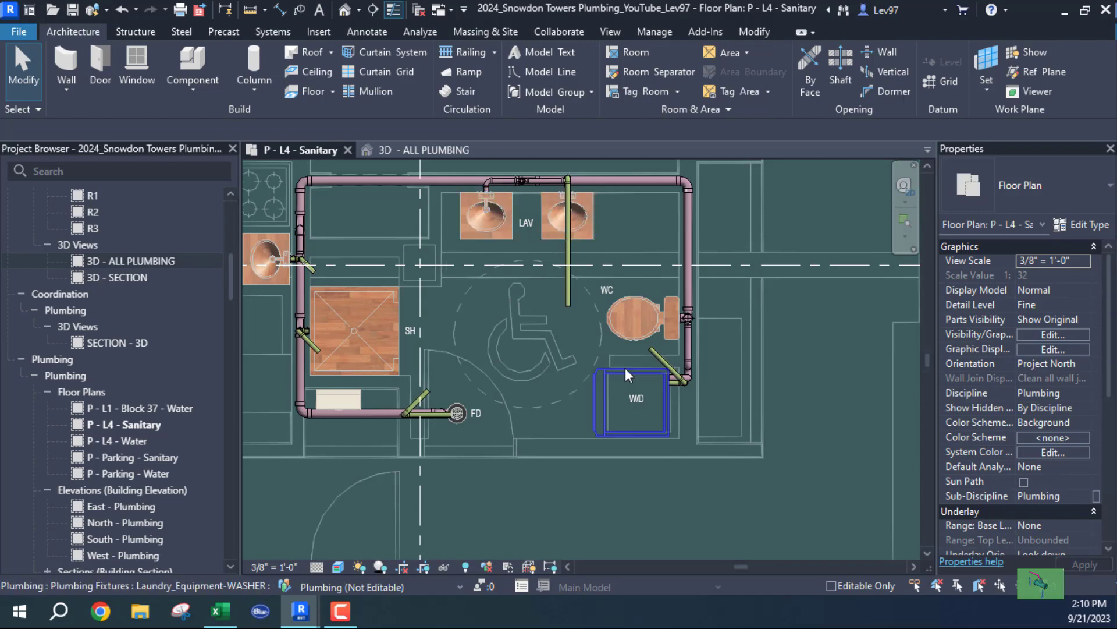
scroll(635, 365, up, 2)
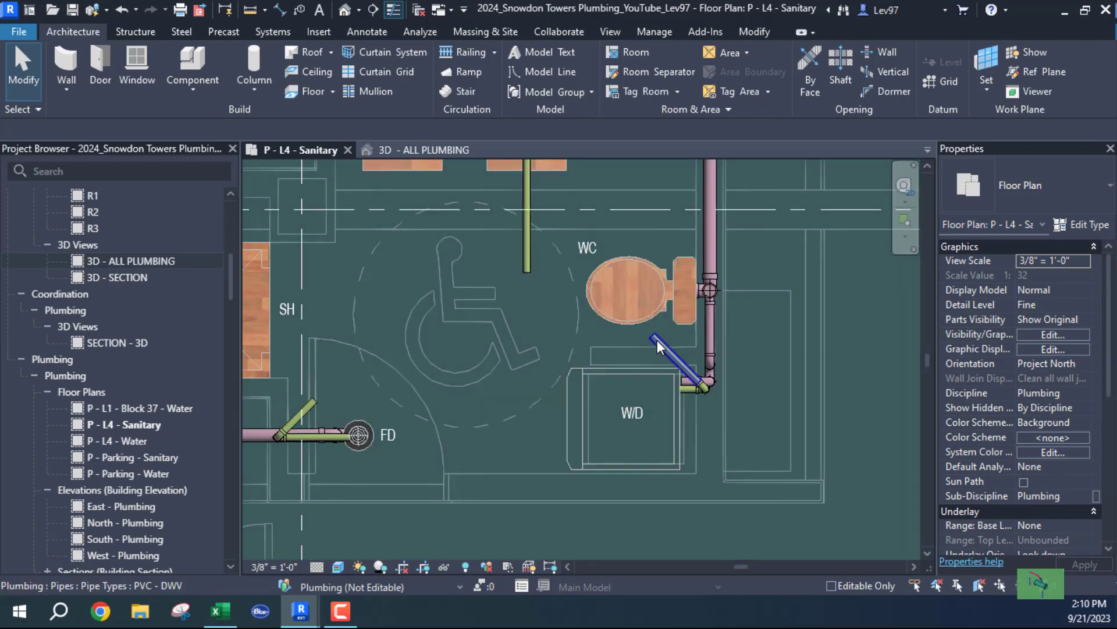
click(658, 346)
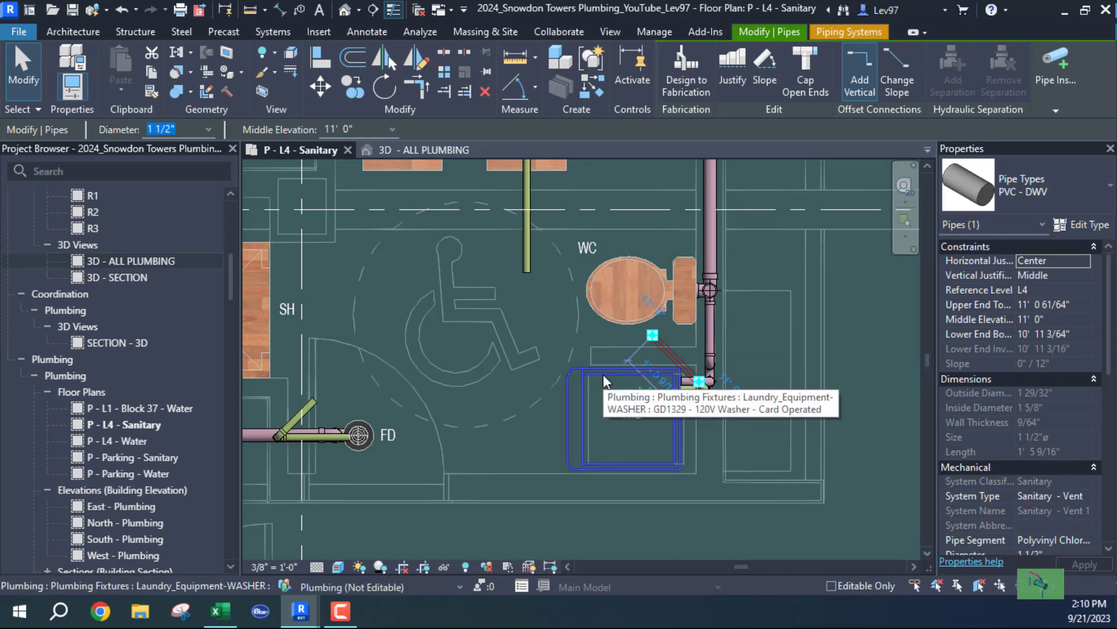
right_click(653, 345)
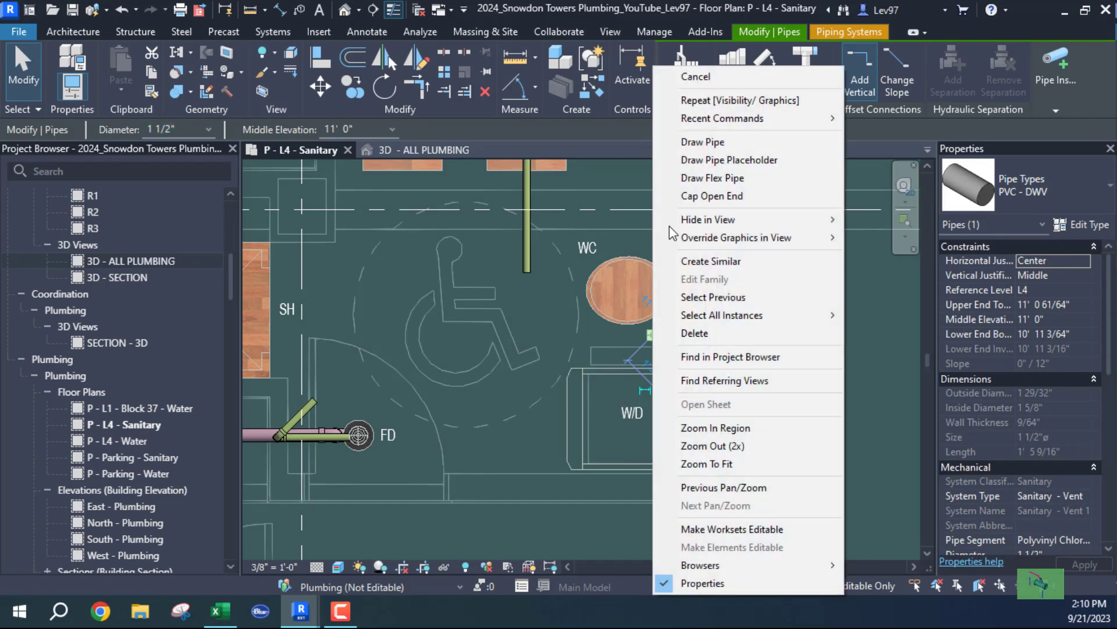
click(703, 142)
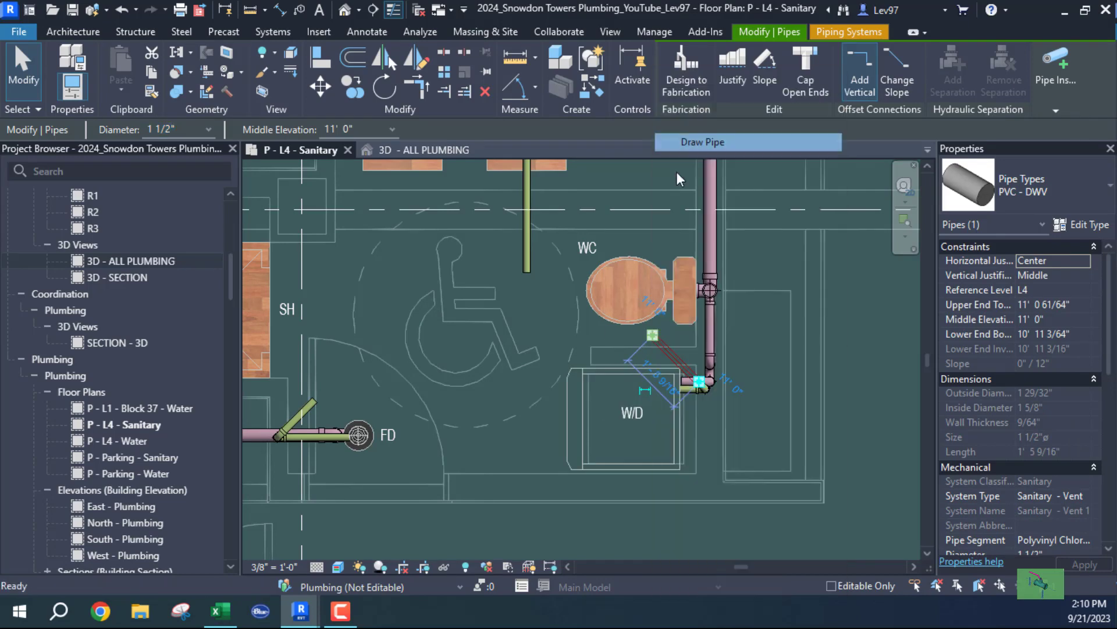
click(583, 336)
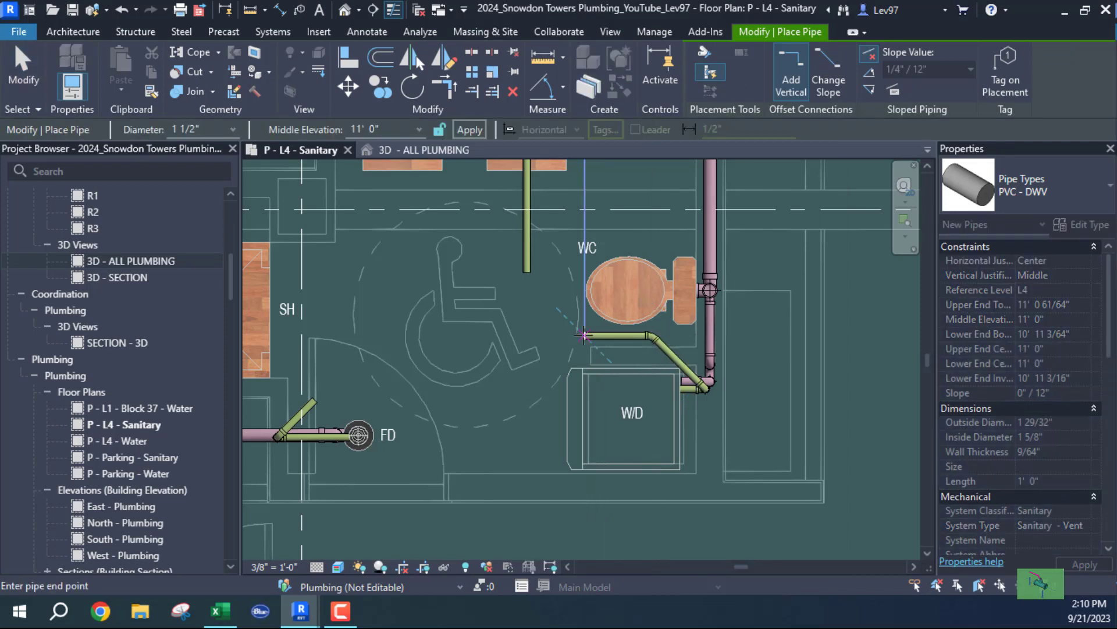
key(Escape)
key(Escape)
Step: Extend the kitchen sink's 45-degree vent diagonally at 11' 0" to just inside the shower's upper edge
scroll(549, 347, down, 2)
middle_drag(529, 361, 721, 363)
middle_drag(622, 338, 707, 348)
scroll(601, 278, up, 1)
middle_drag(512, 234, 578, 241)
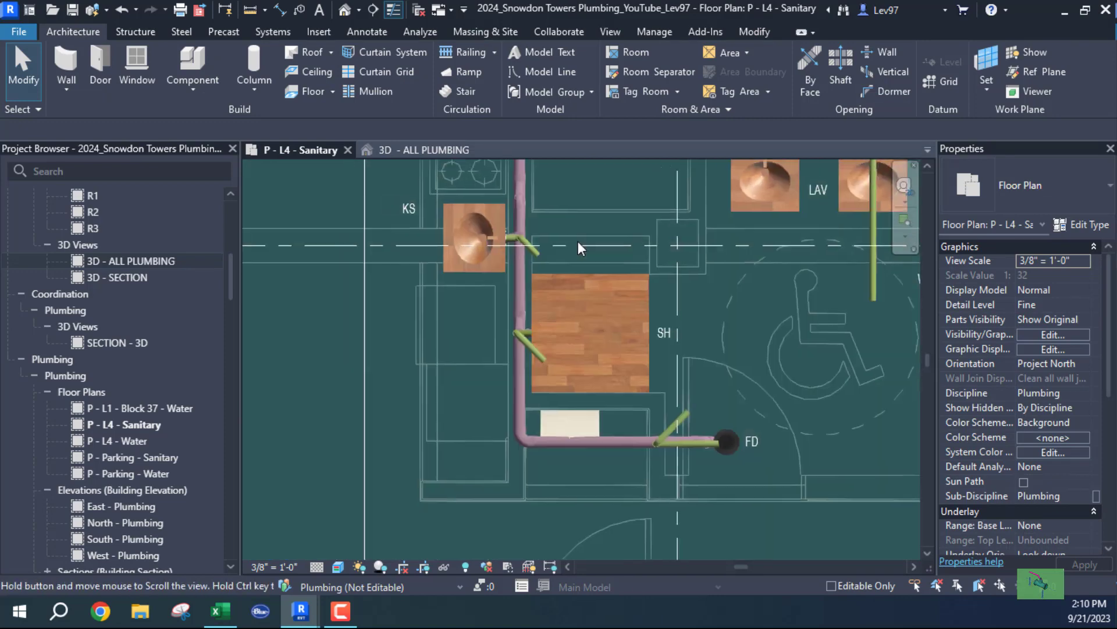
scroll(560, 253, up, 1)
click(534, 260)
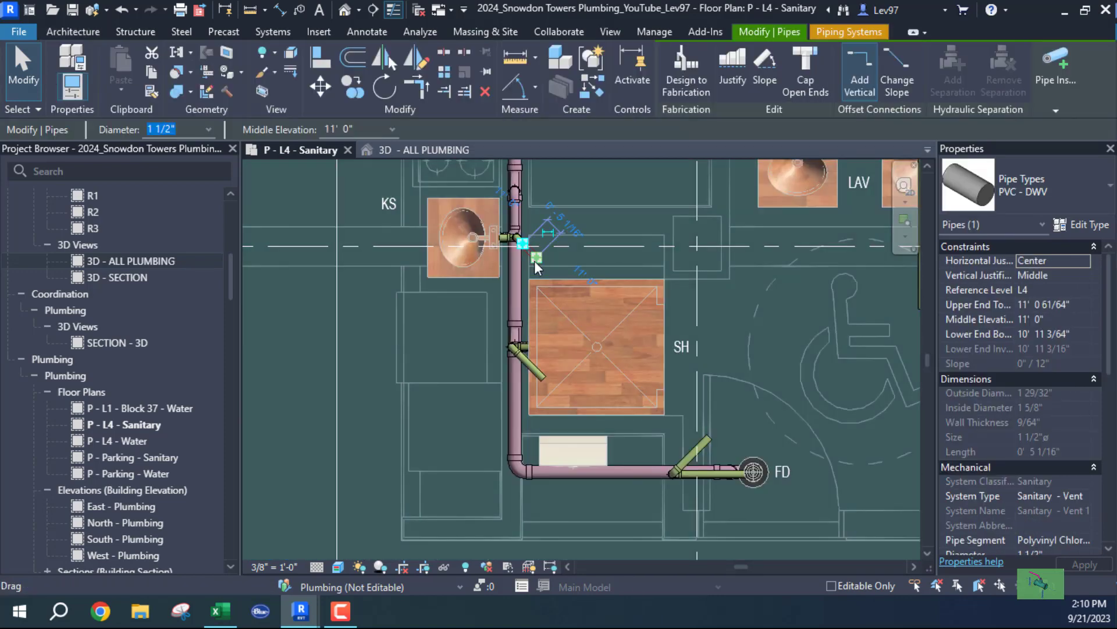
right_click(535, 261)
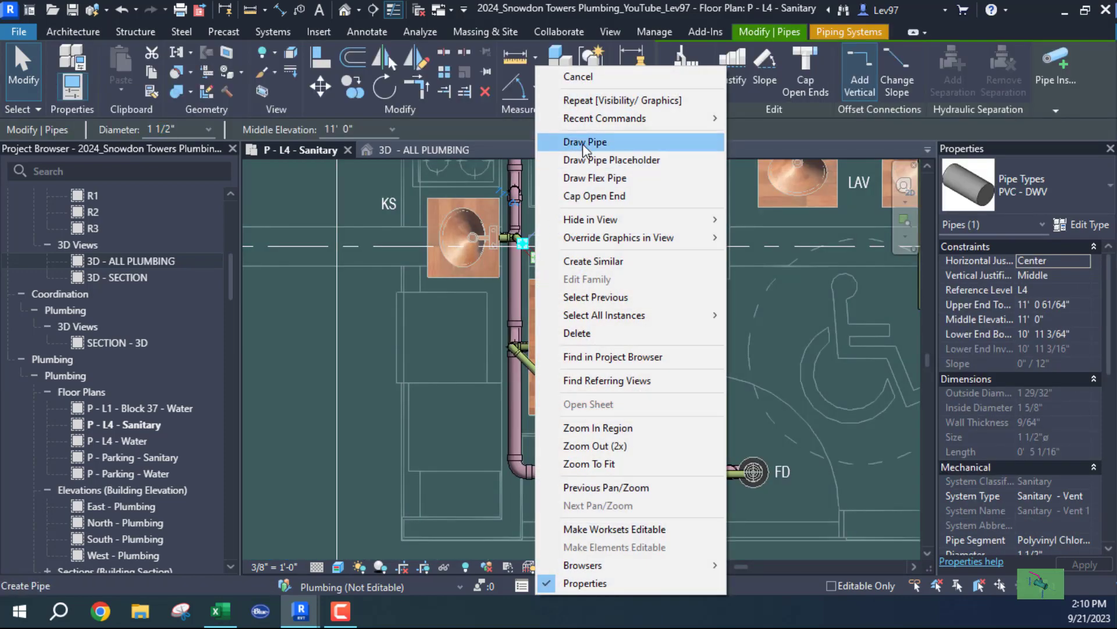
click(584, 142)
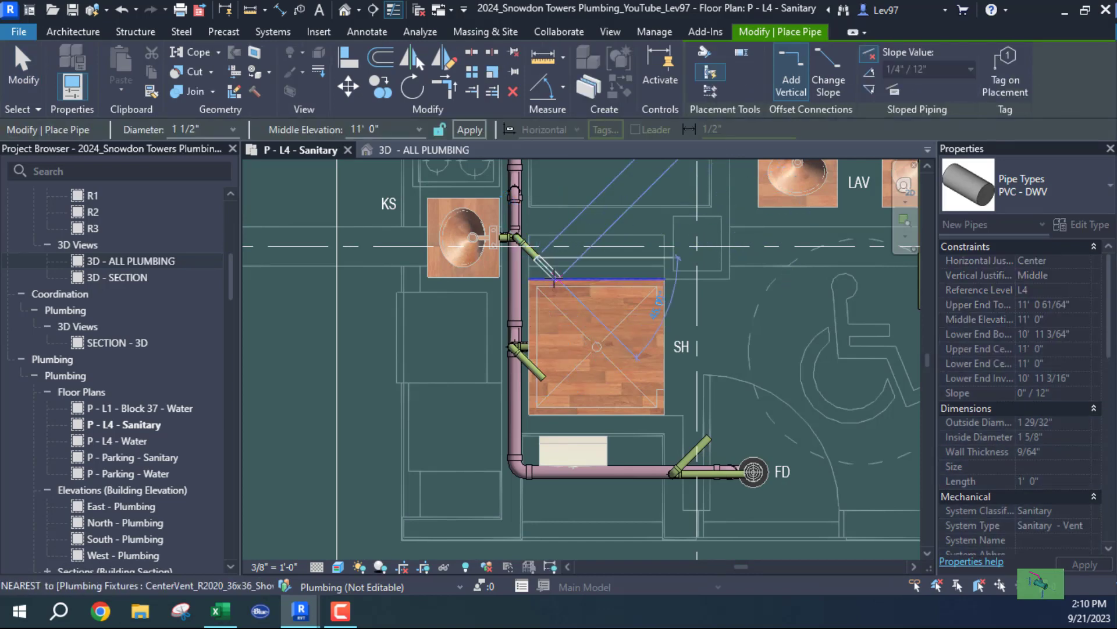
scroll(555, 277, up, 3)
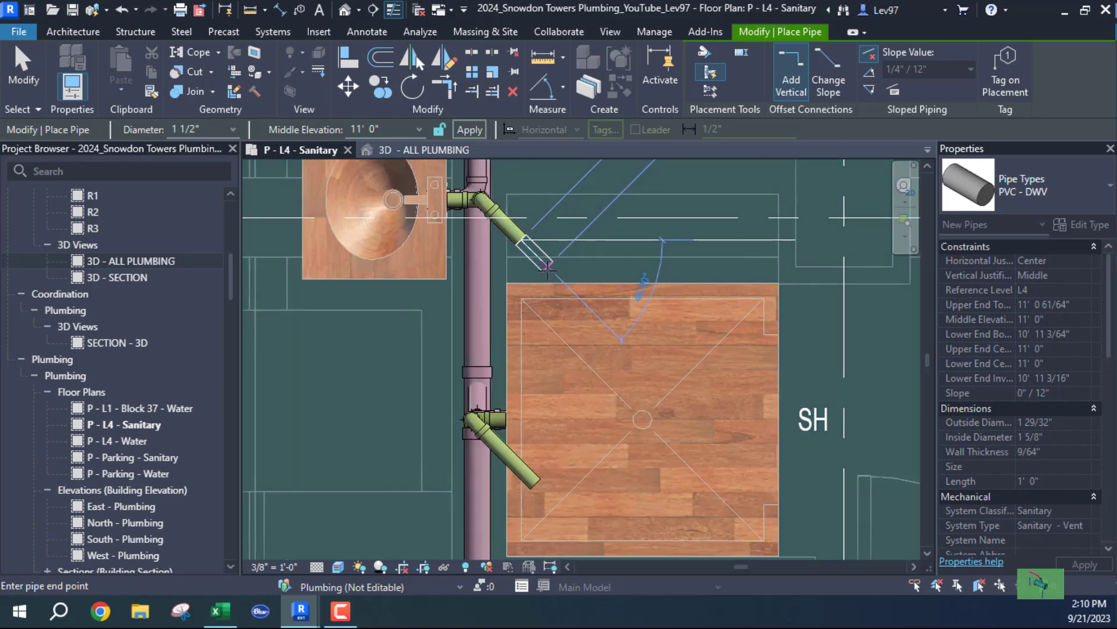
click(575, 287)
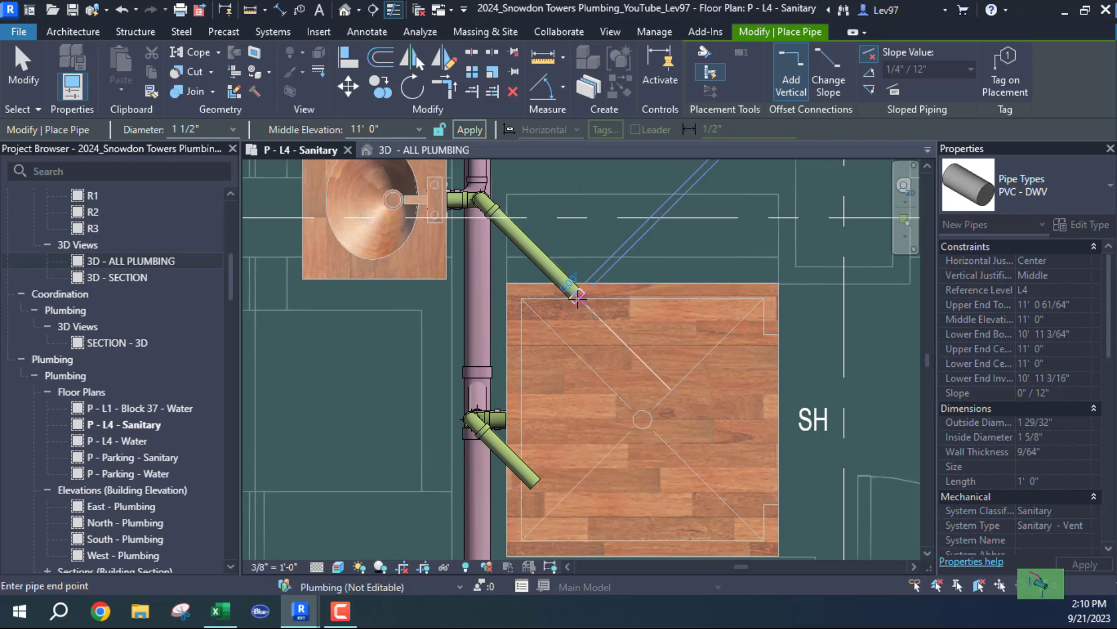
Step: Continue the kitchen sink vent straight down the plan about 4' 9" across the shower, ending below the horizontal drain main
scroll(573, 377, down, 3)
scroll(573, 377, down, 2)
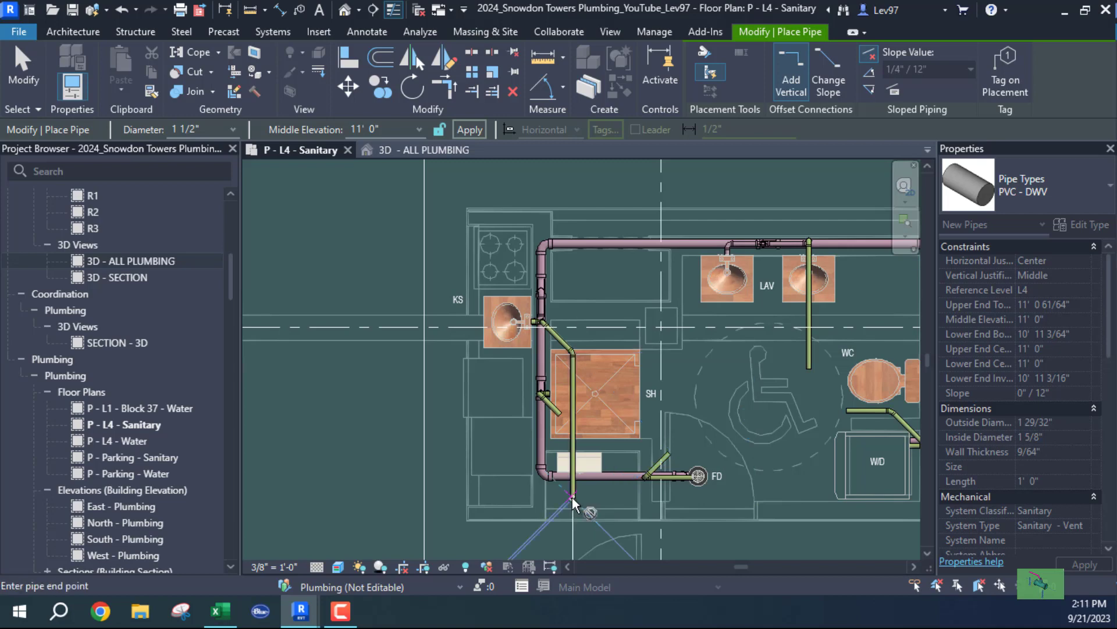
key(Escape)
key(Escape)
Step: Extend the shower's diagonal vent to the kitchen sink's vertical vent run with Trim/Extend Single Element
scroll(568, 394, up, 4)
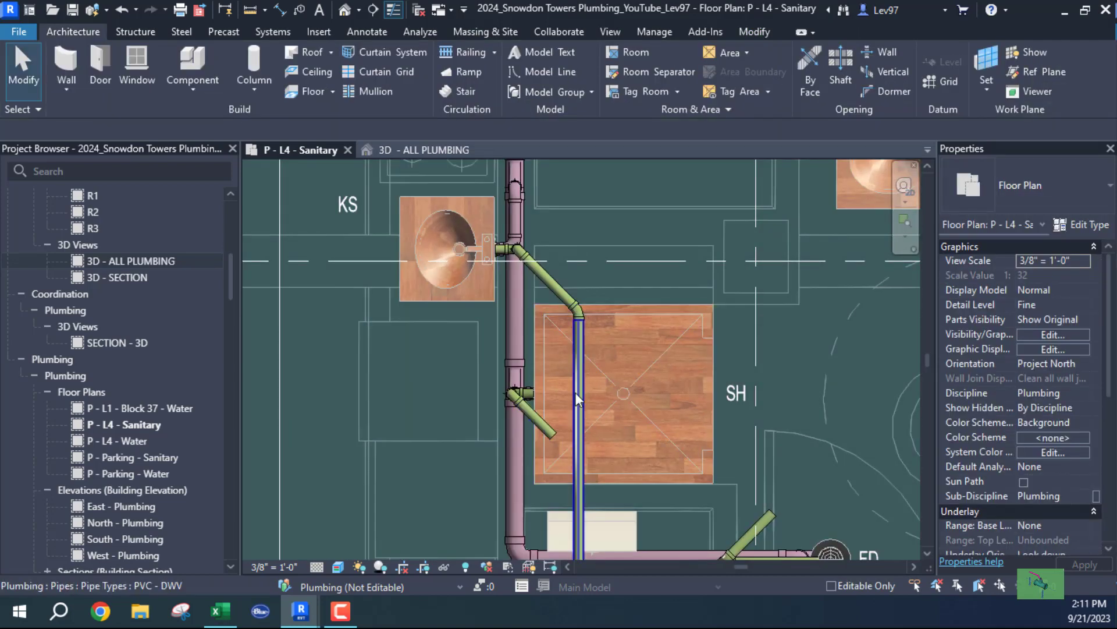
click(756, 32)
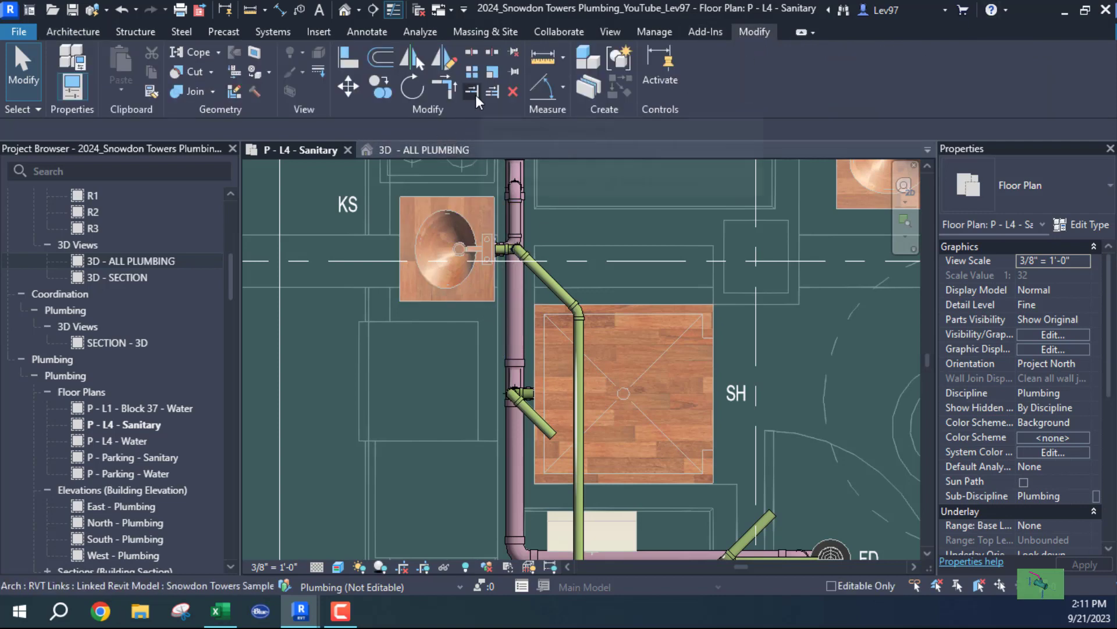
click(580, 506)
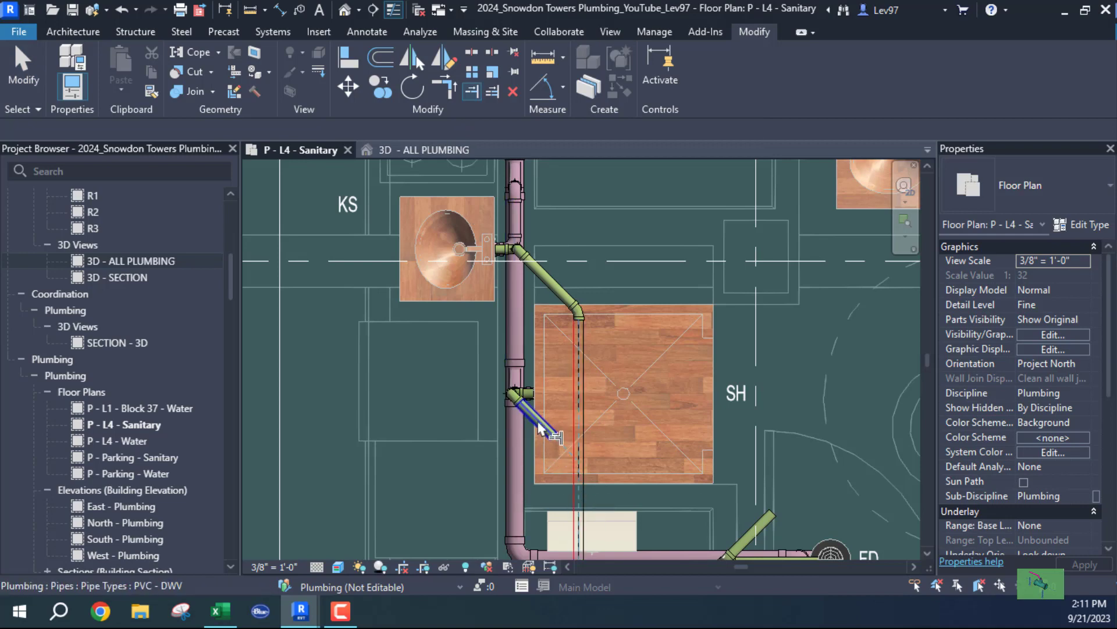
key(Escape)
Step: Draw a horizontal 1 1/2" vent from the kitchen sink run's open end past the floor drain, and move it above the drain main
middle_drag(602, 489, 541, 255)
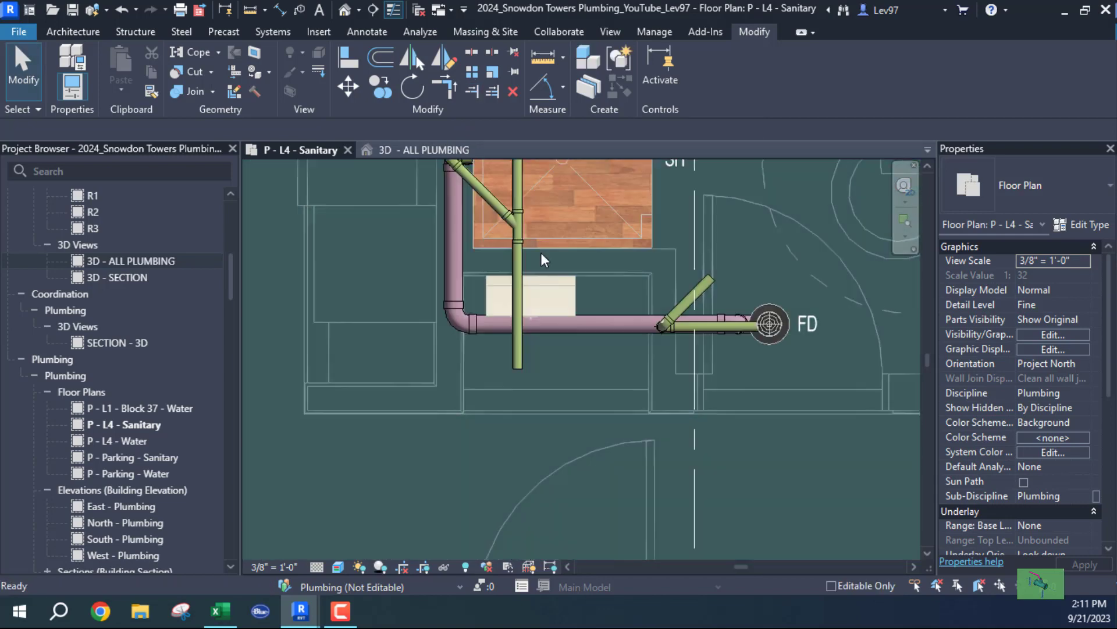
click(518, 352)
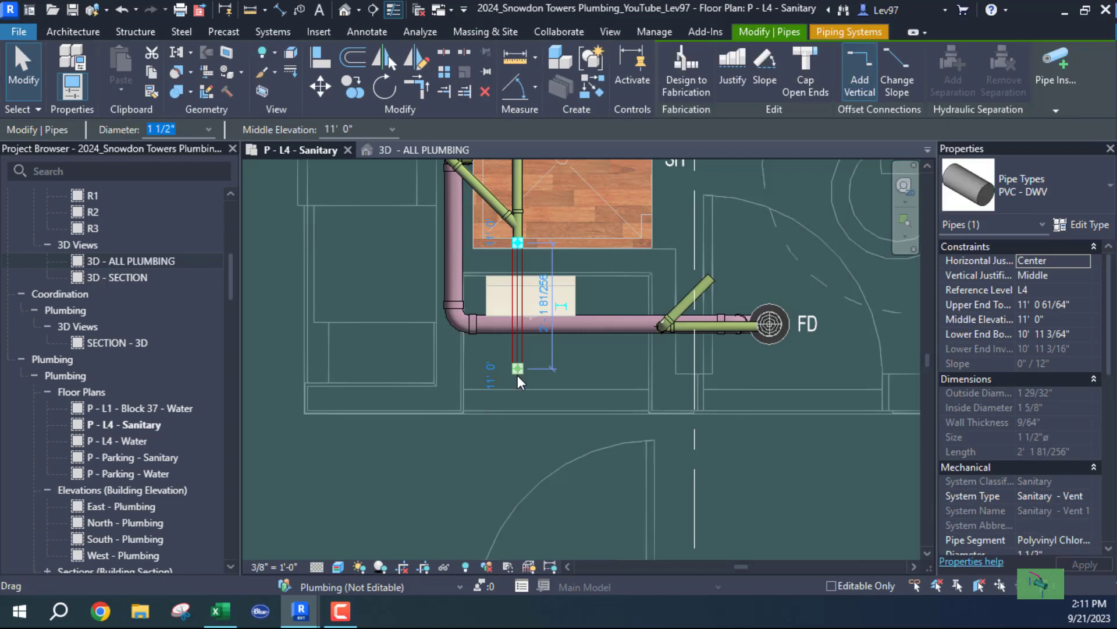
right_click(518, 369)
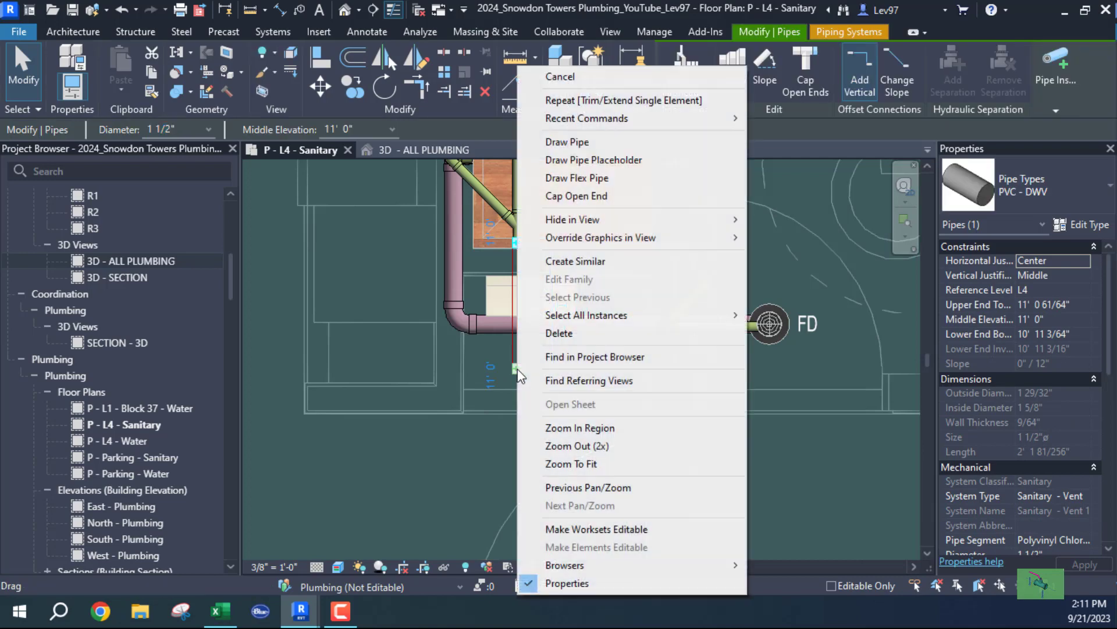
click(582, 140)
click(781, 368)
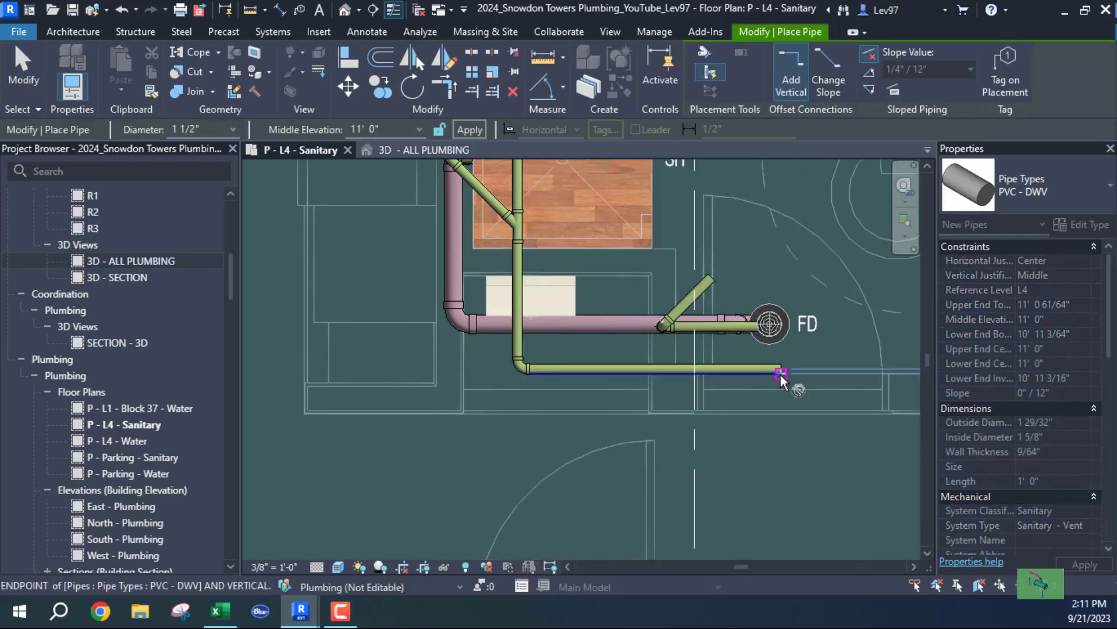
key(Escape)
key(Escape)
drag(595, 367, 626, 271)
key(Escape)
Step: Connect the open end of the floor drain's diagonal vent to the horizontal vent run above it
middle_drag(705, 419, 546, 468)
scroll(540, 354, up, 1)
click(540, 340)
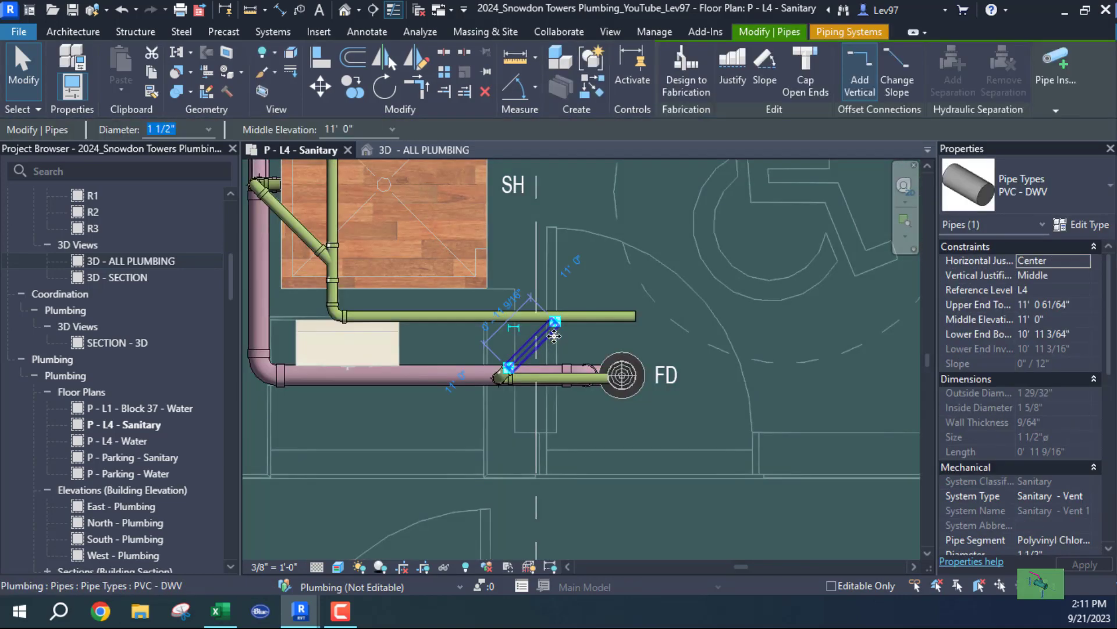
mouse_move(554, 335)
mouse_down()
mouse_move(554, 322)
mouse_move(542, 343)
mouse_move(560, 316)
mouse_move(562, 334)
mouse_up()
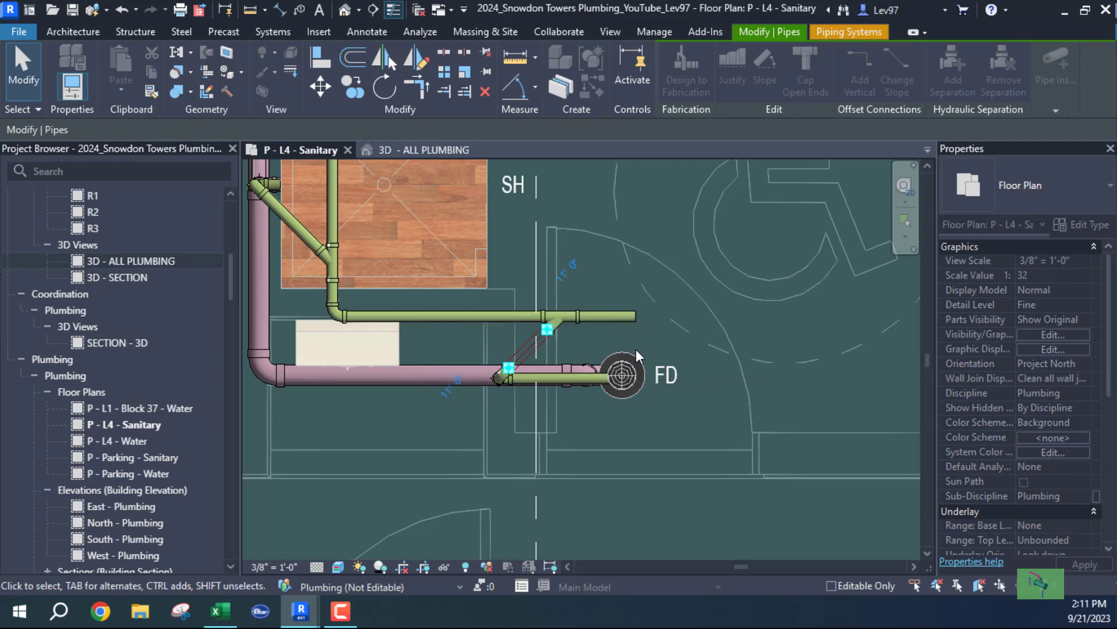
key(Escape)
Step: Examine the joined kitchen sink, shower and floor drain vents in the 3D - ALL PLUMBING view and the P - L4 - Sanitary plan
scroll(666, 361, down, 2)
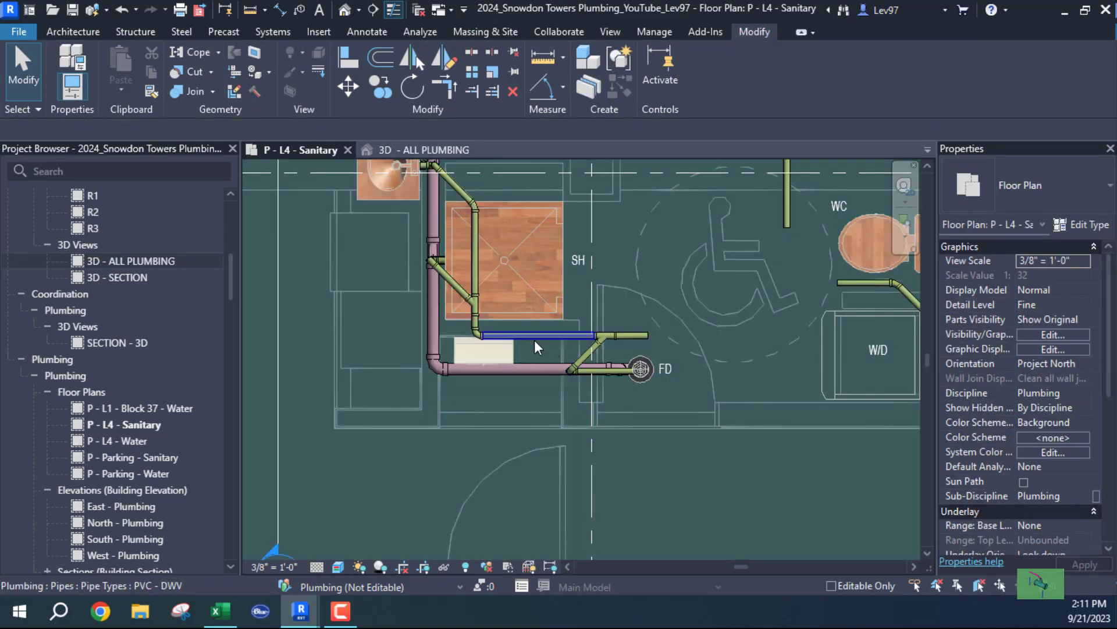
click(414, 149)
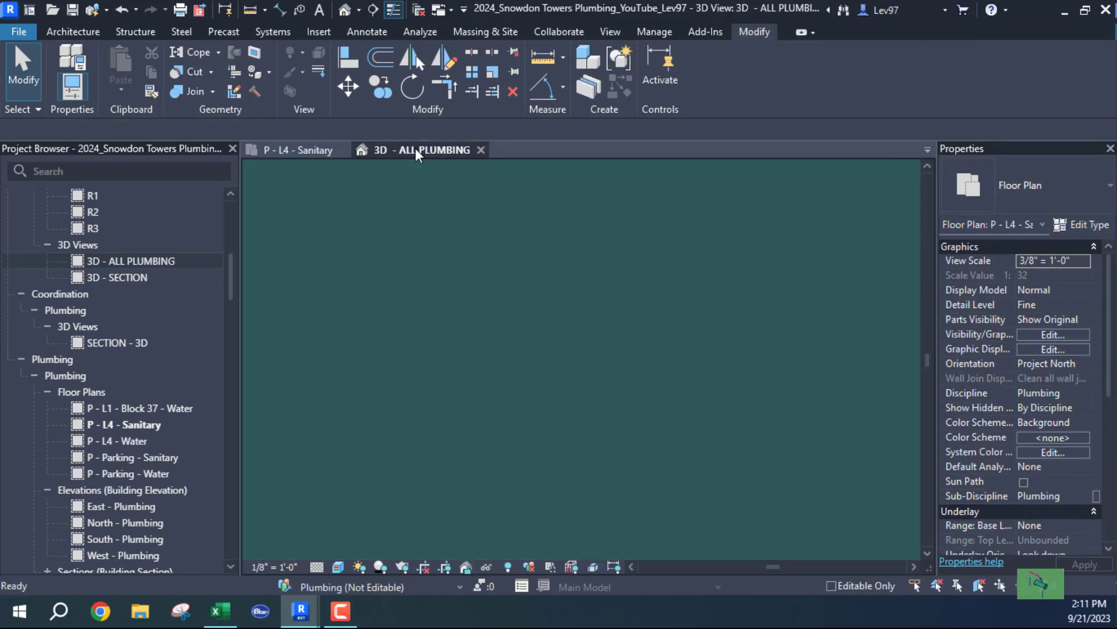
scroll(483, 352, up, 3)
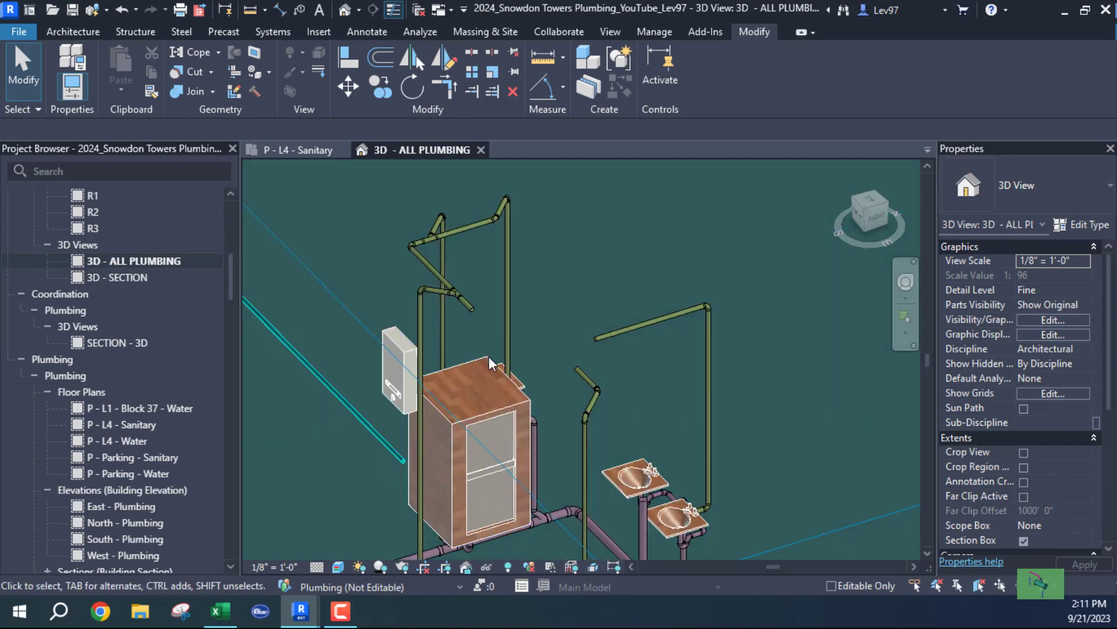
shift+middle_drag(489, 357, 576, 385)
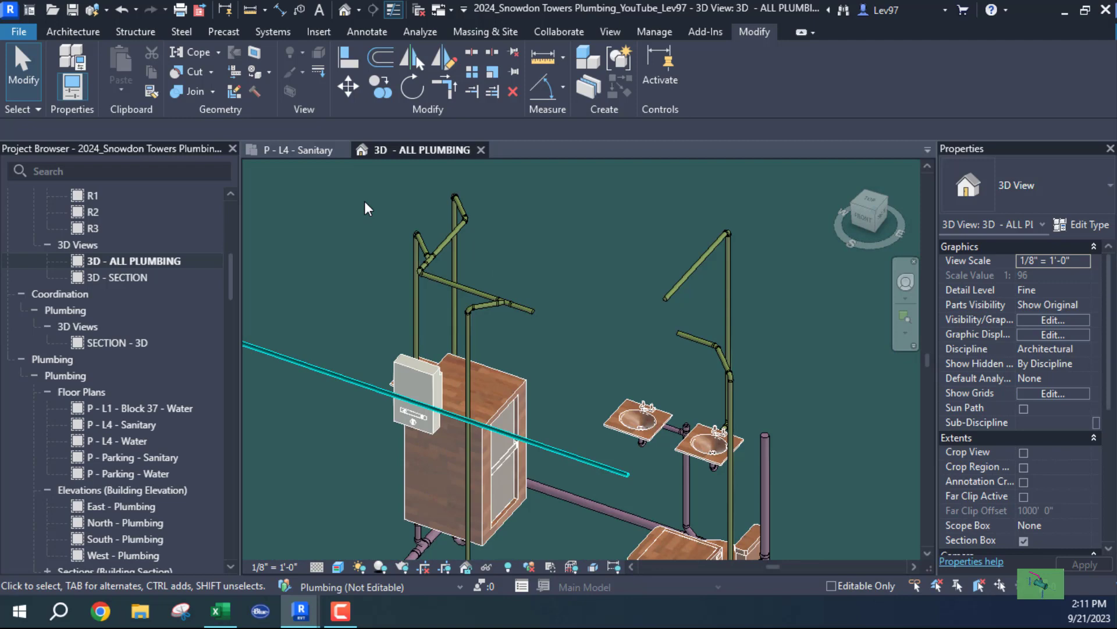
click(308, 149)
middle_drag(685, 455, 725, 455)
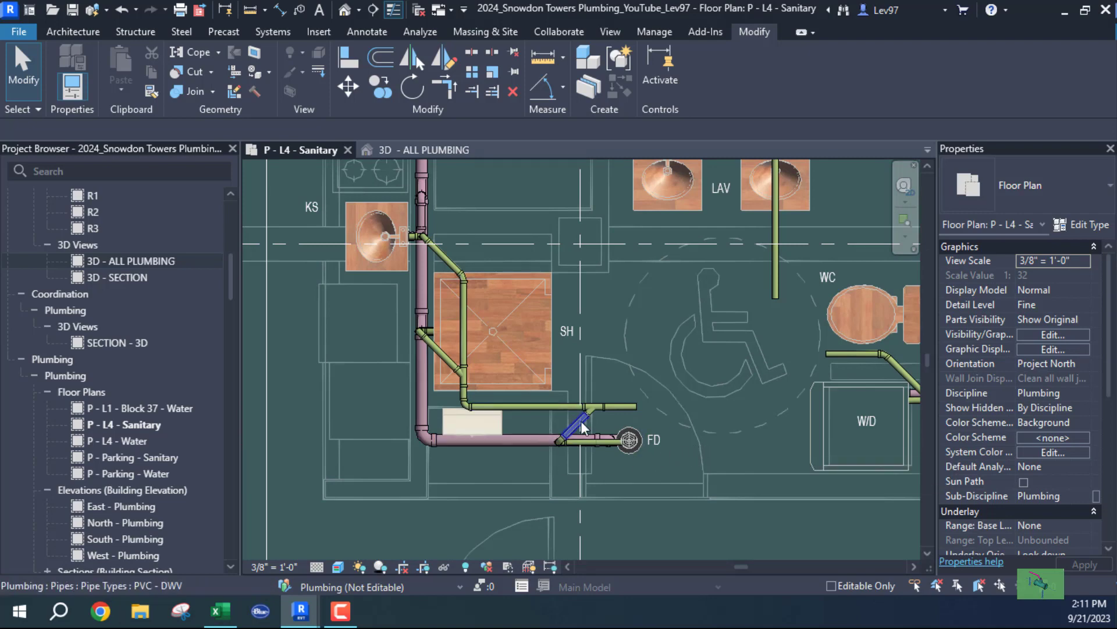
scroll(581, 421, up, 3)
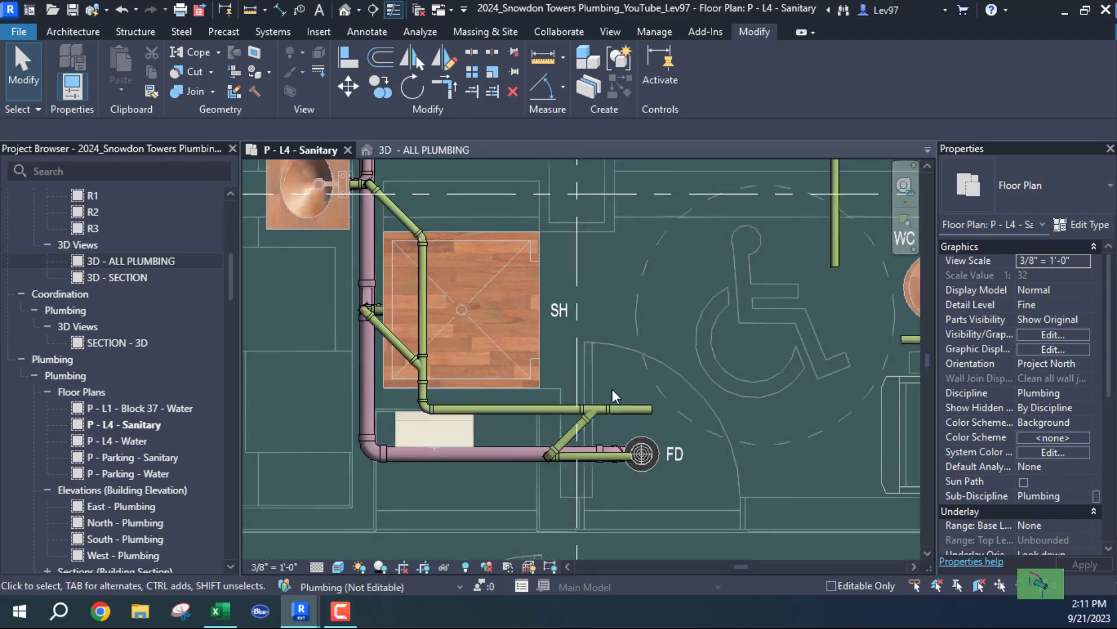
middle_drag(622, 389, 687, 362)
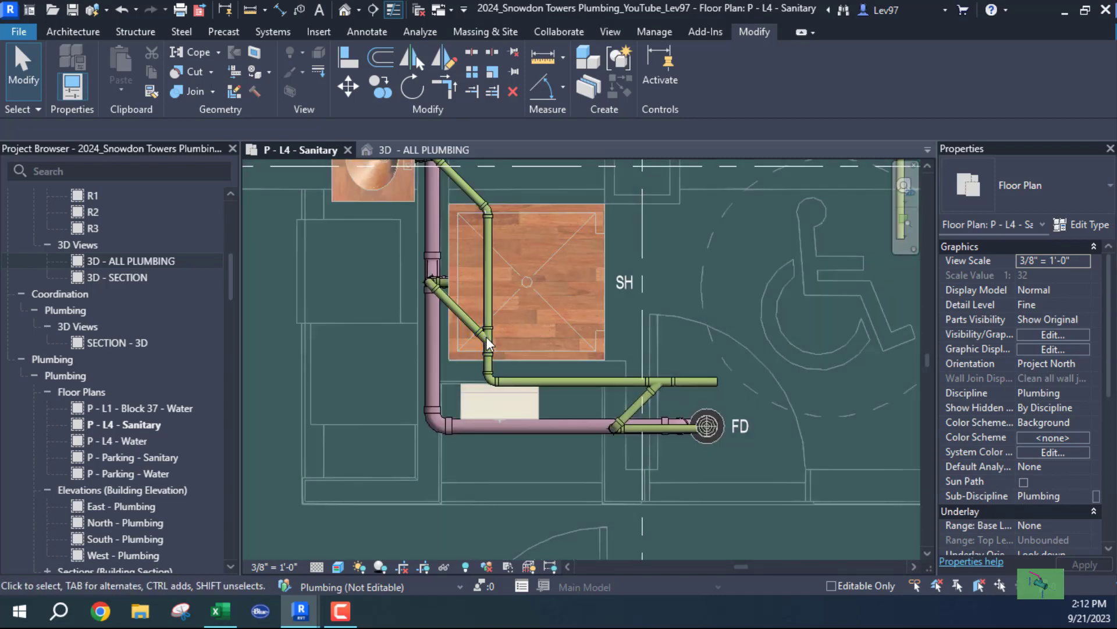
Step: Undo the floor drain vent connection, the horizontal vent run and its move, and the shower vent connection
click(123, 9)
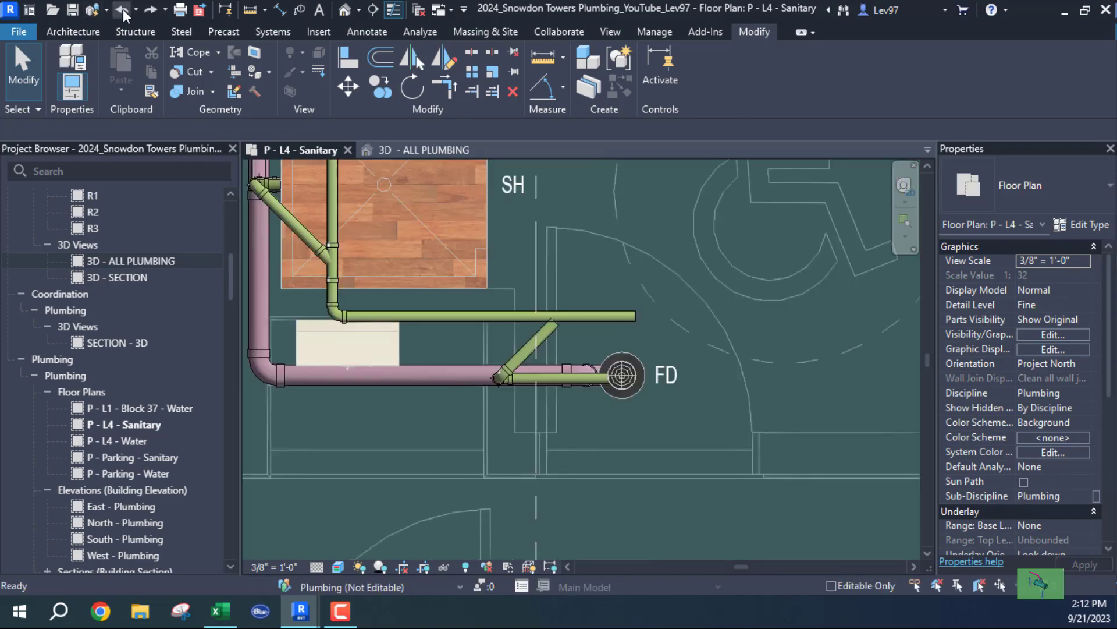
click(122, 9)
click(124, 9)
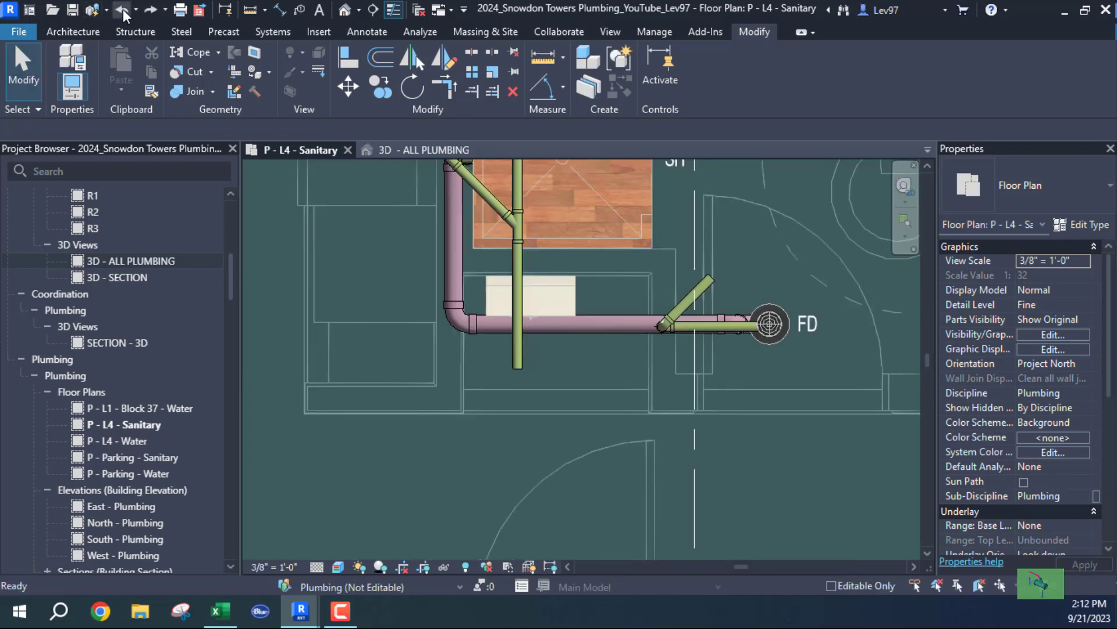
click(123, 10)
Step: Draw a horizontal 1 1/2" vent at 11' 0" from the kitchen sink vent's open end past the floor drain, and move it above the drain main
scroll(415, 314, down, 2)
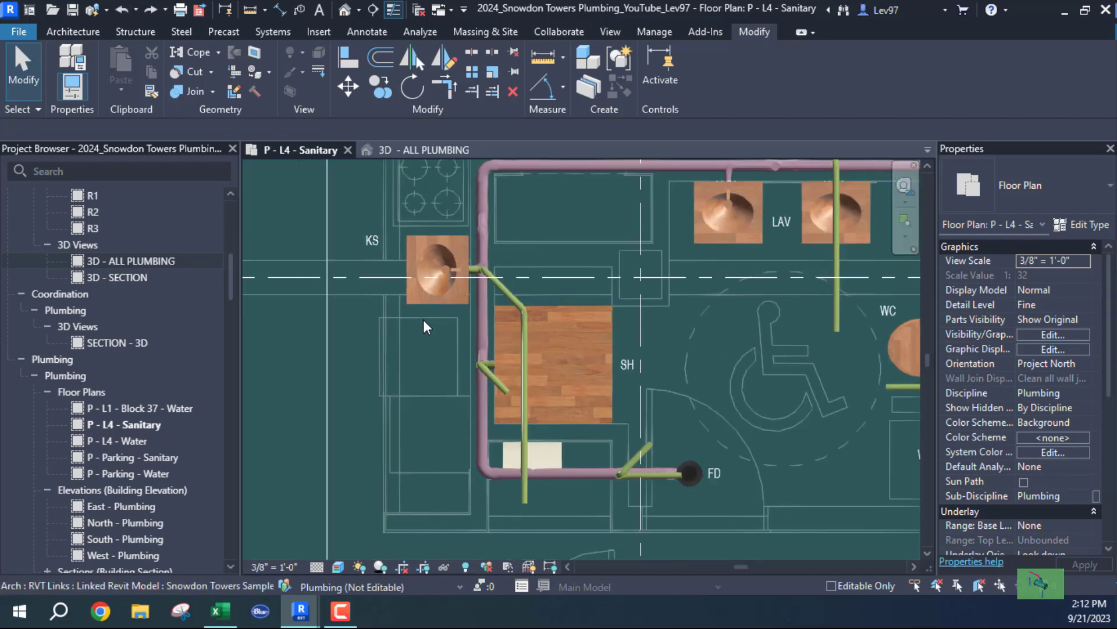
middle_drag(429, 325, 346, 277)
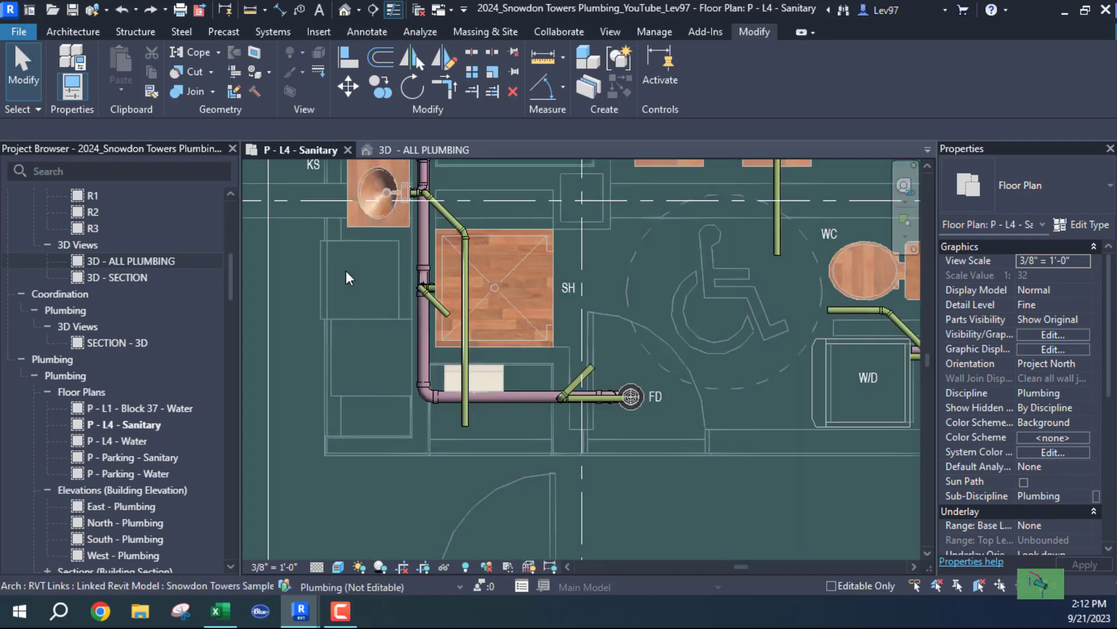
click(466, 428)
right_click(467, 429)
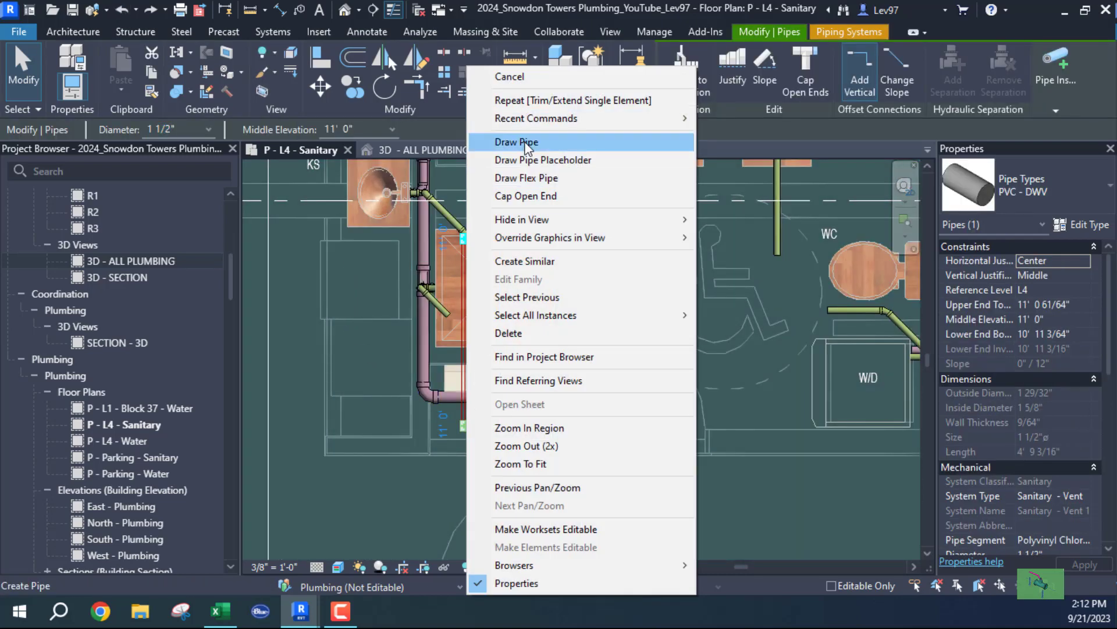
click(527, 143)
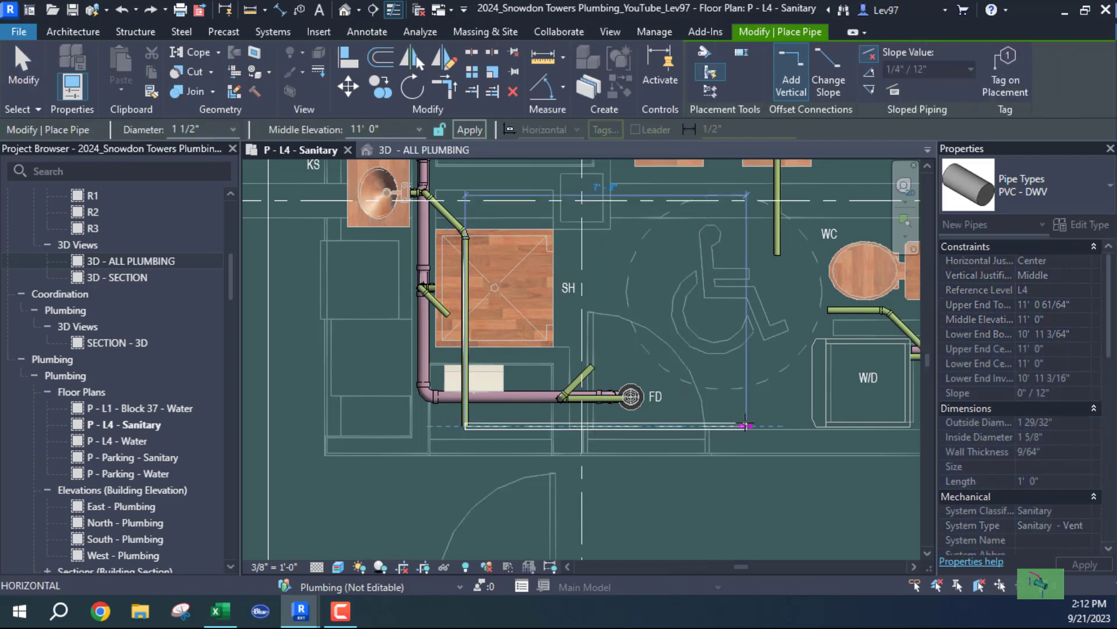
click(746, 426)
key(Escape)
key(Escape)
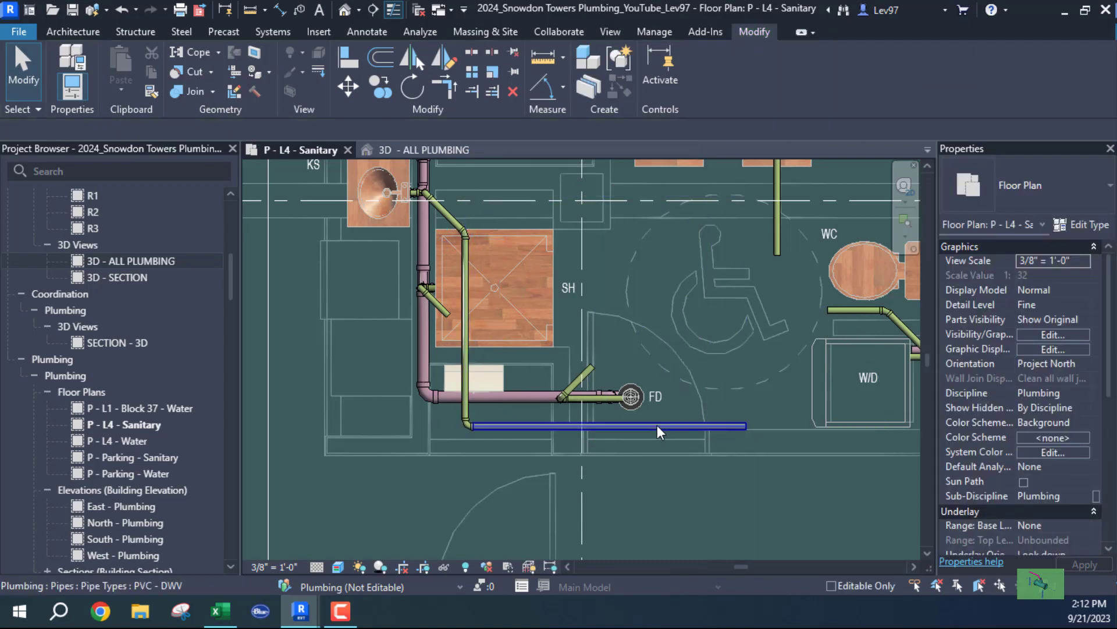
drag(658, 425, 668, 324)
Step: Move the washer vent's horizontal pipe into the wall cavity between the water closet and the W/D
middle_drag(746, 359, 494, 421)
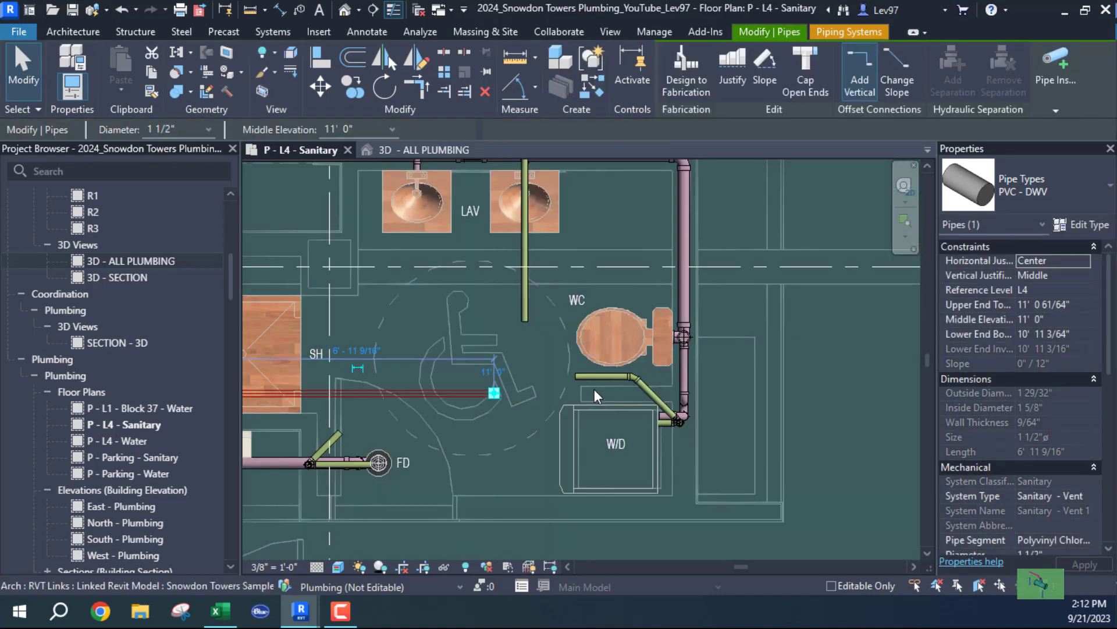
drag(603, 376, 614, 397)
scroll(634, 410, up, 3)
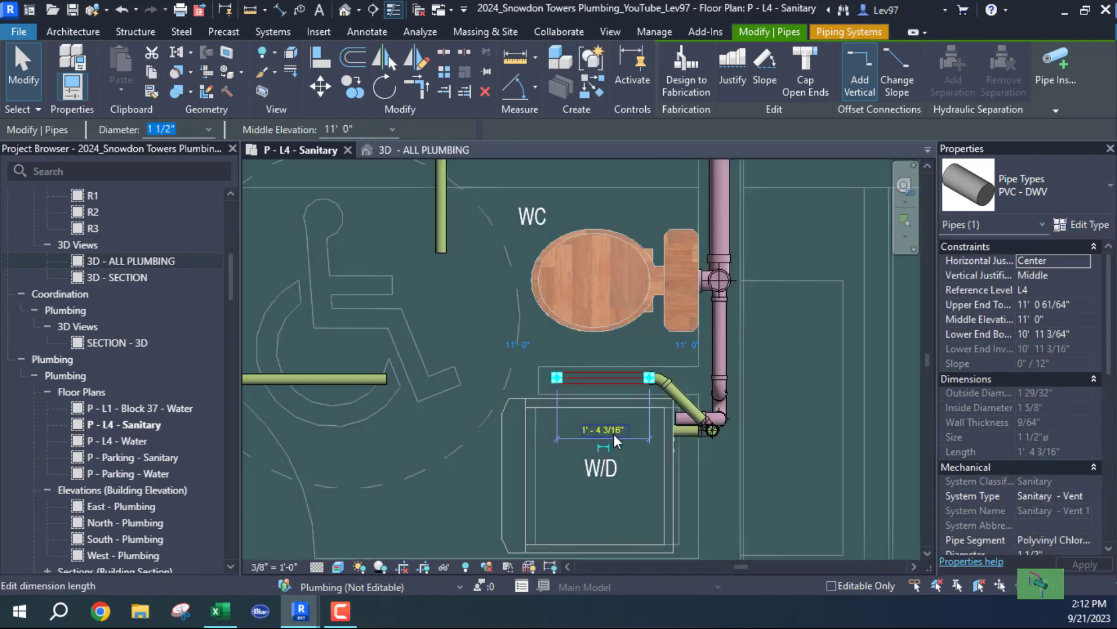
key(Escape)
middle_drag(602, 433, 523, 413)
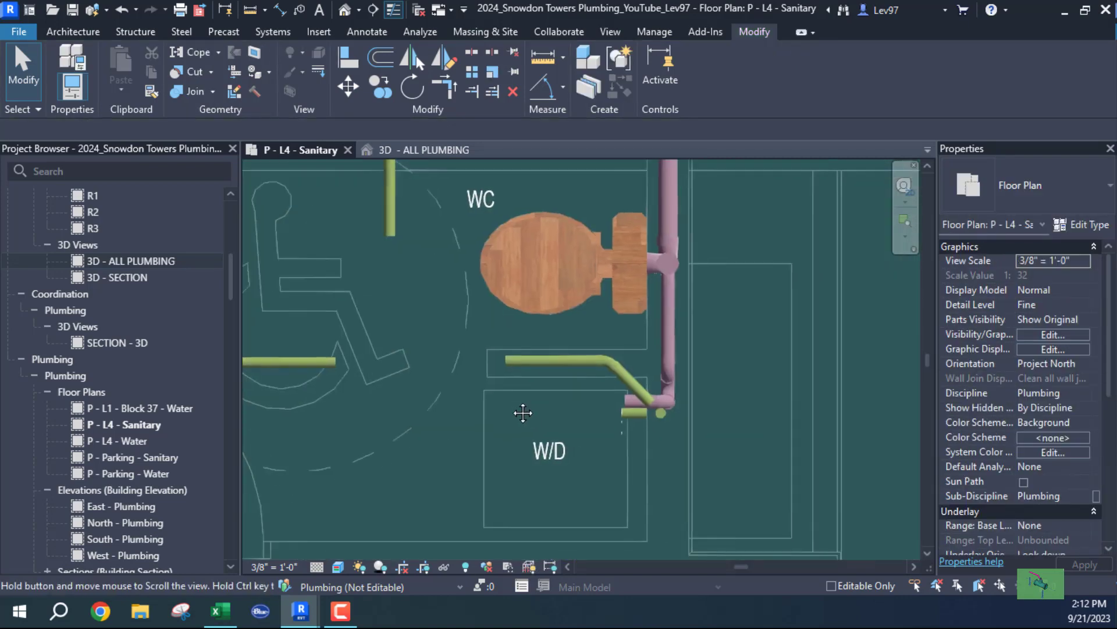
Step: Move the Section 1 line from beside the kitchen sink so that it crosses the washer vent's horizontal pipe
scroll(537, 413, down, 6)
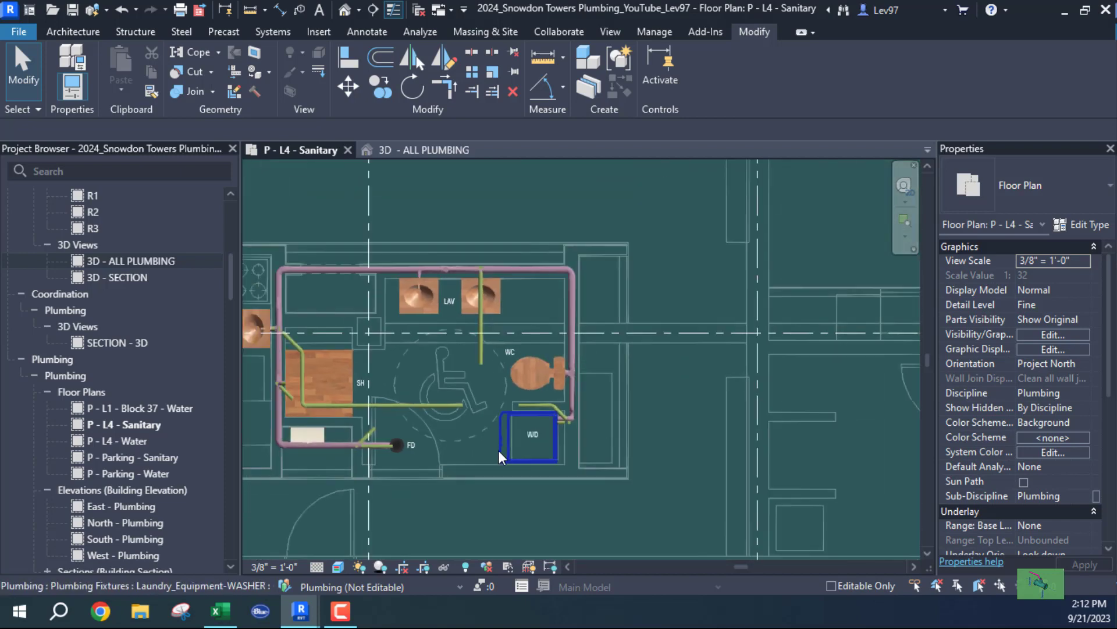
scroll(543, 366, down, 2)
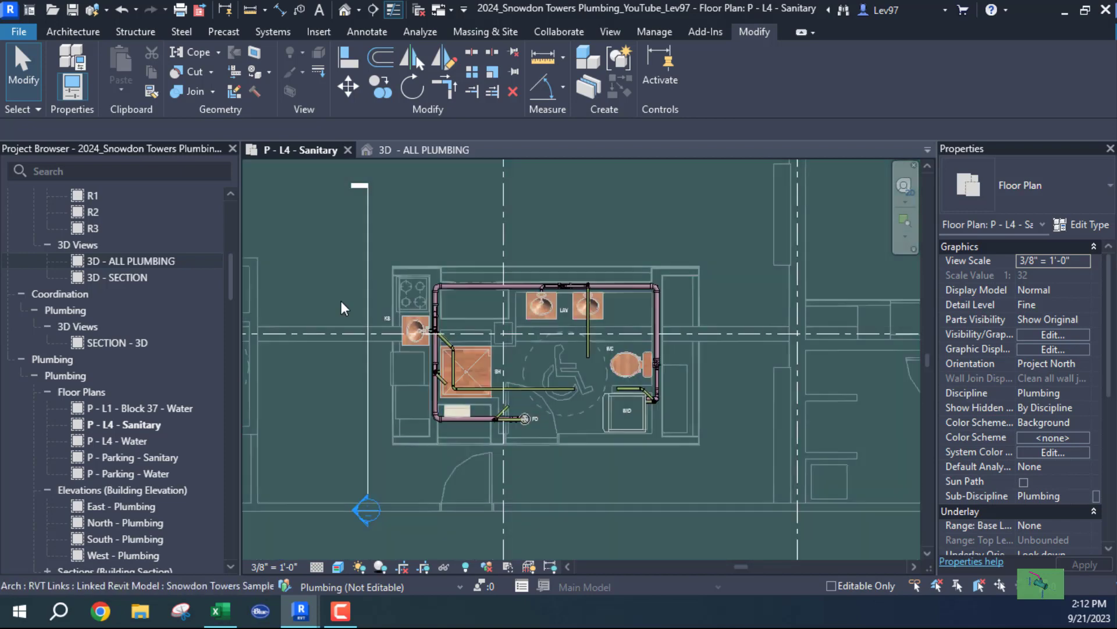
click(369, 292)
drag(785, 378, 730, 288)
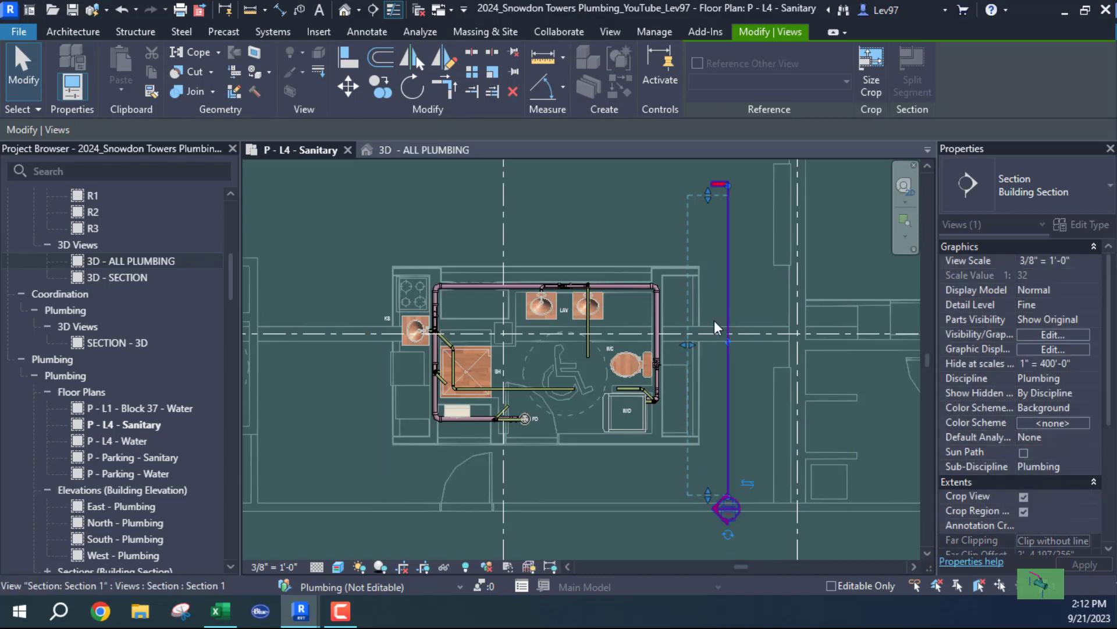
scroll(704, 385, up, 4)
scroll(675, 407, up, 1)
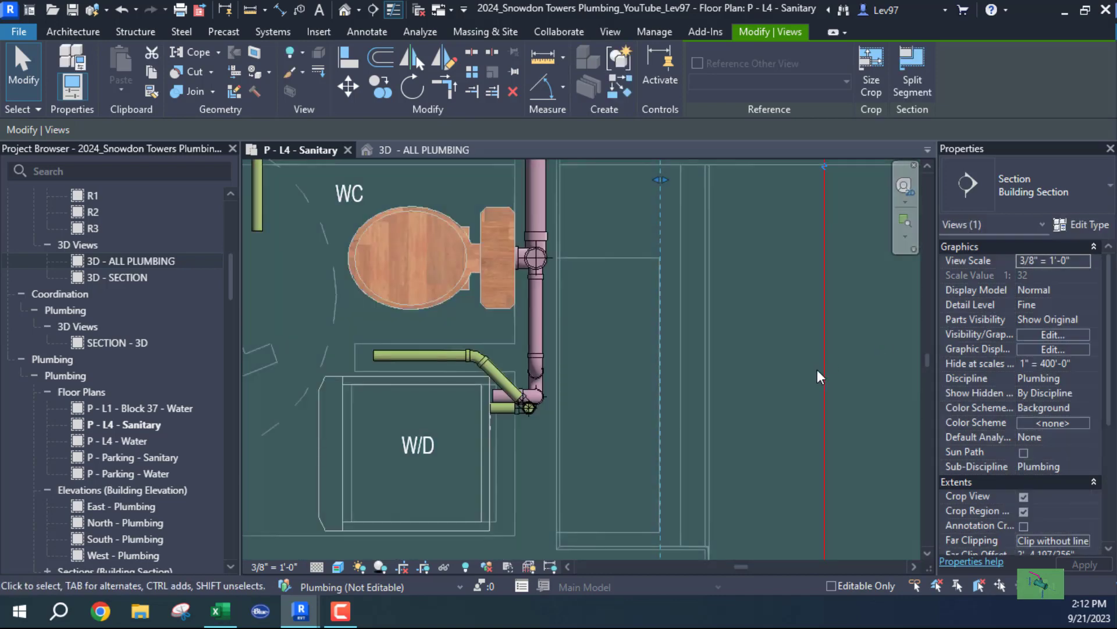
drag(823, 373, 452, 382)
scroll(436, 380, up, 4)
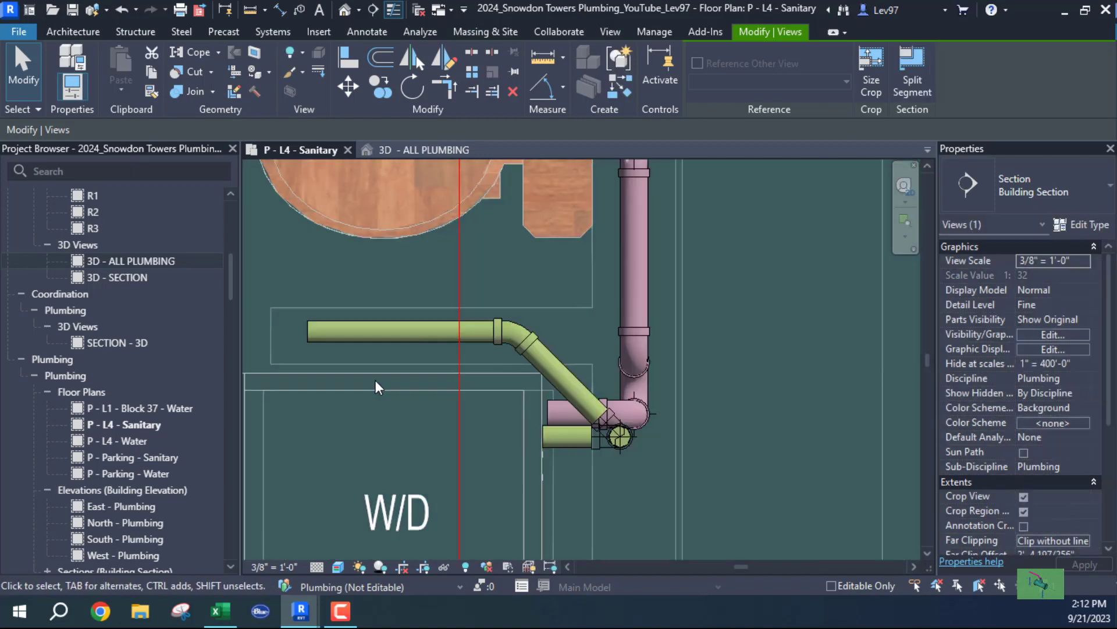
key(Escape)
Step: Rotate the section line 90 degrees about a point just above the washer vent
middle_drag(401, 373, 403, 483)
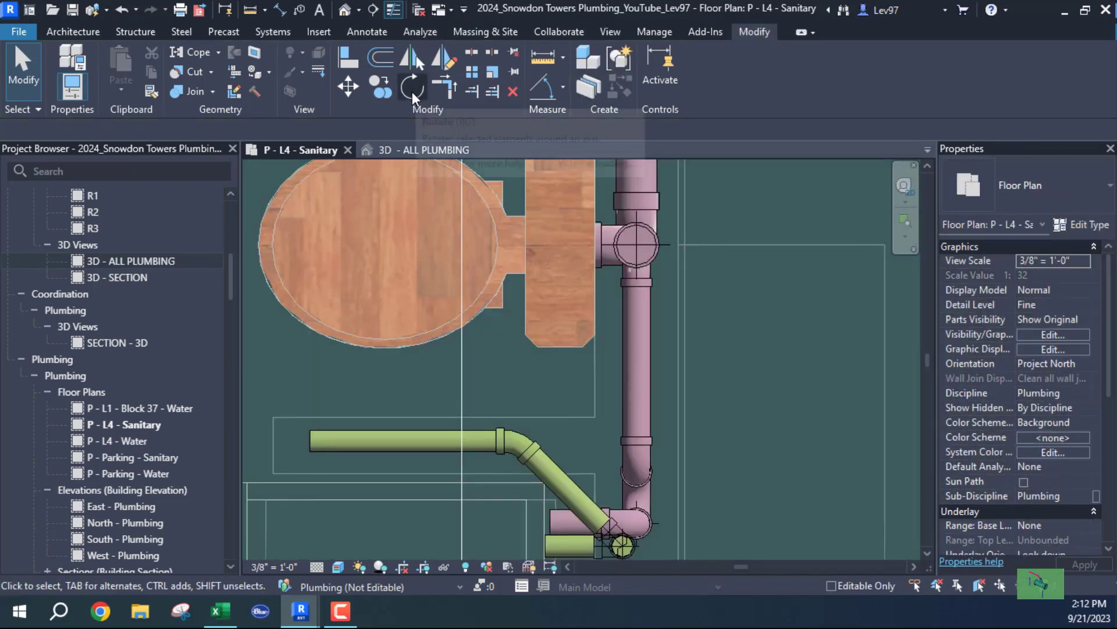
click(465, 381)
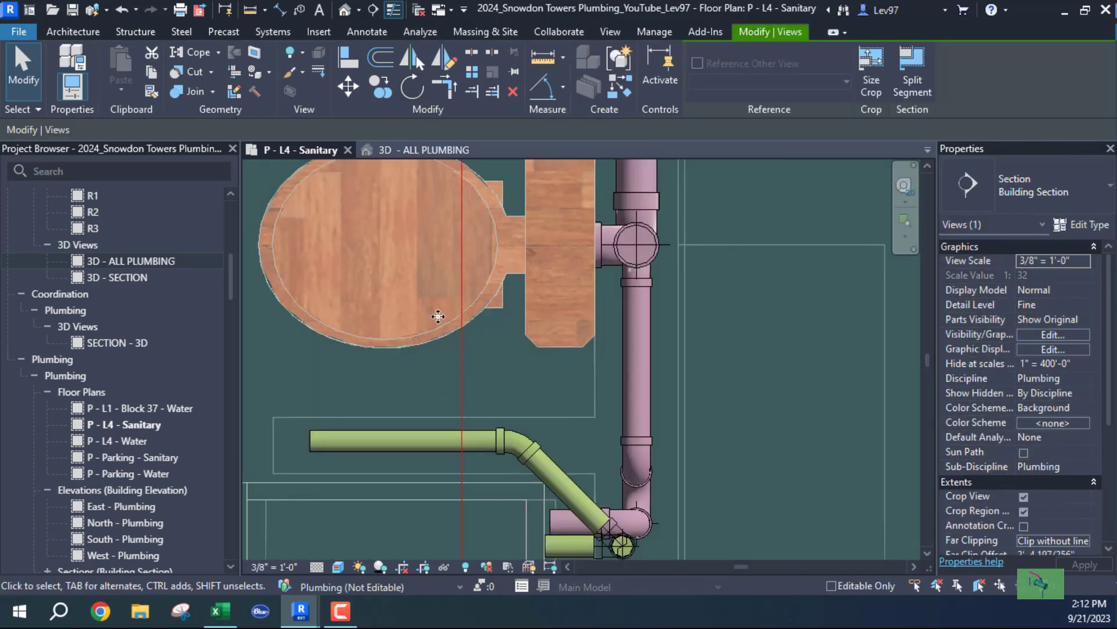
click(417, 90)
click(442, 131)
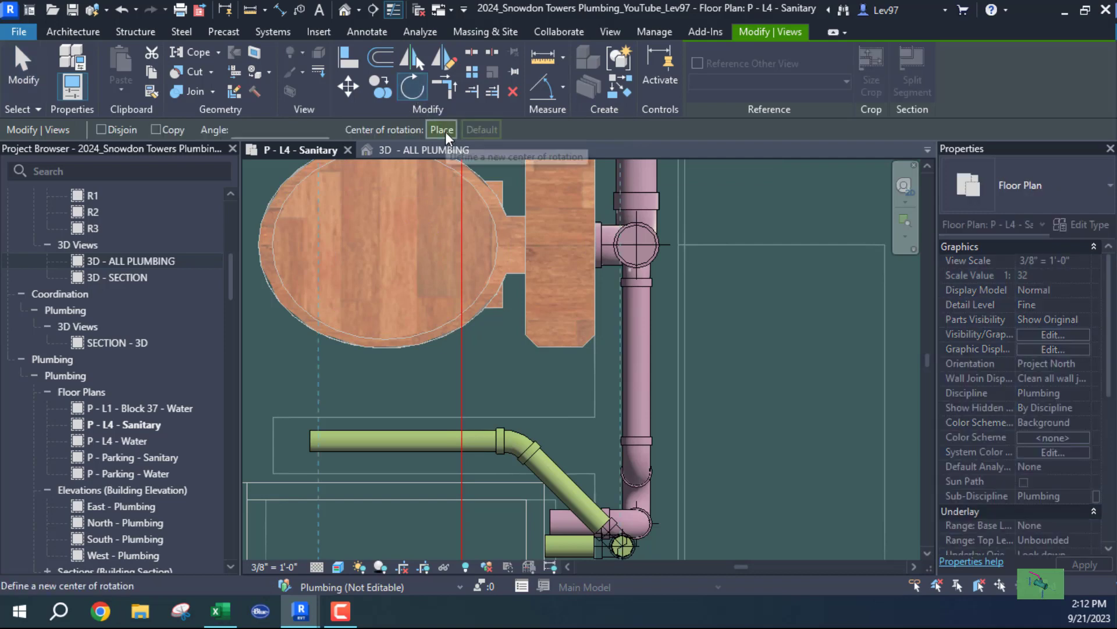
click(461, 394)
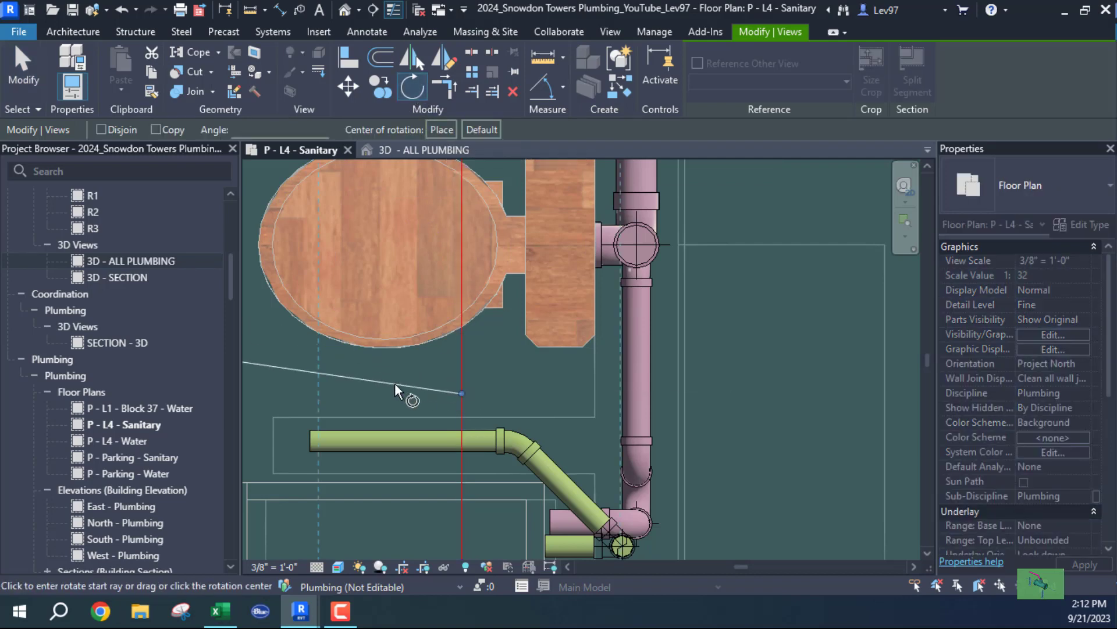
click(394, 394)
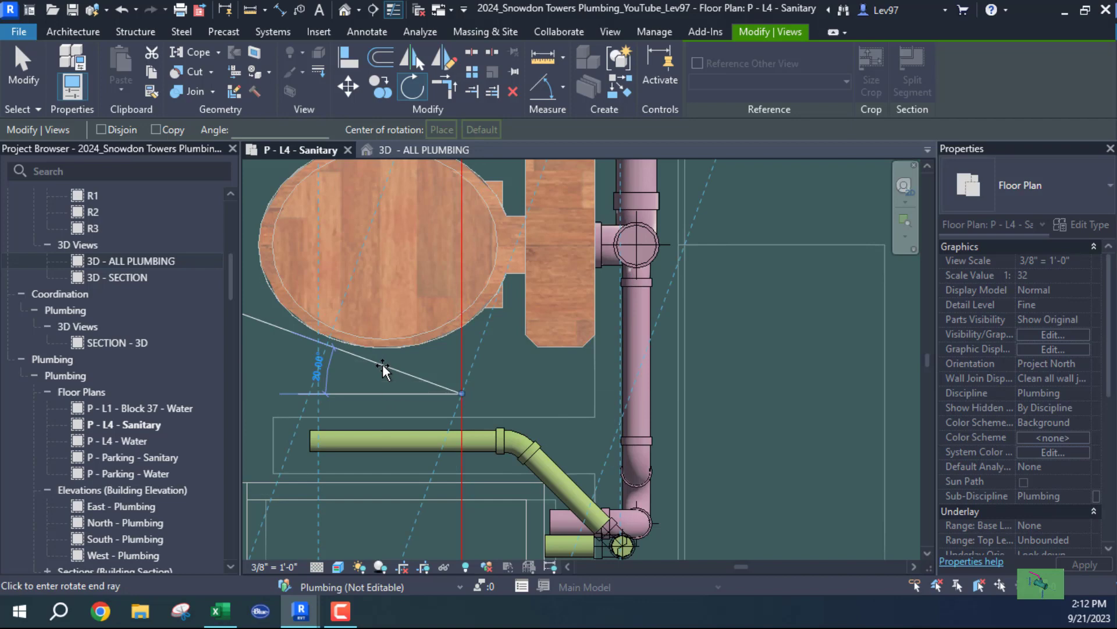
text(90)
key(Return)
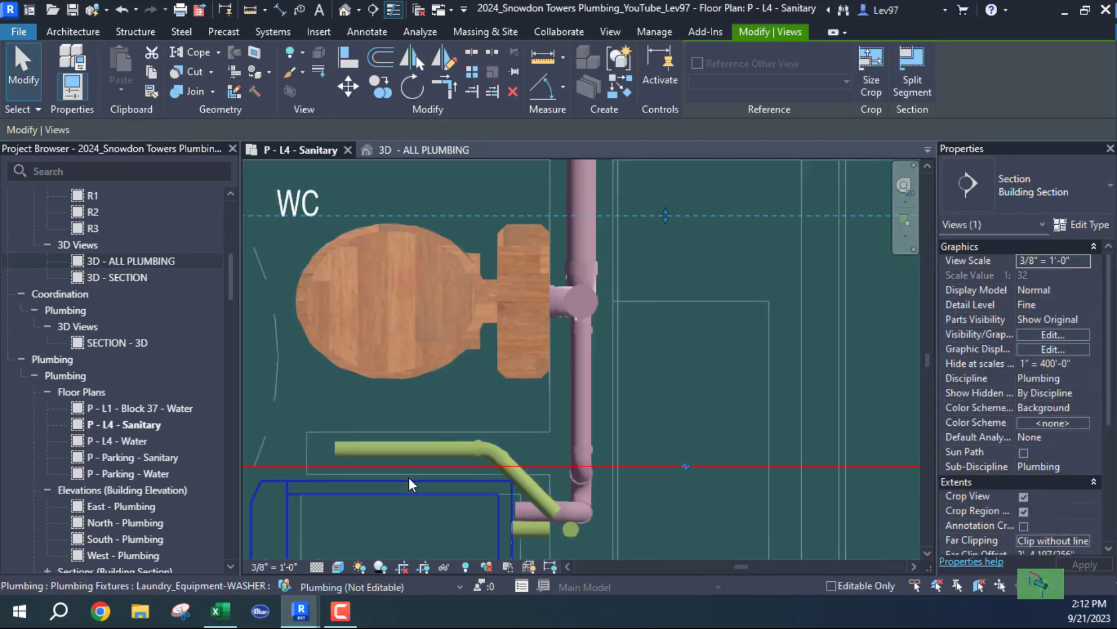
Step: Reduce the section's view depth to just beyond the washer vent and open the Section 1 view at the vent pipes below L5
drag(665, 215, 653, 434)
middle_drag(507, 412, 636, 398)
right_click(421, 452)
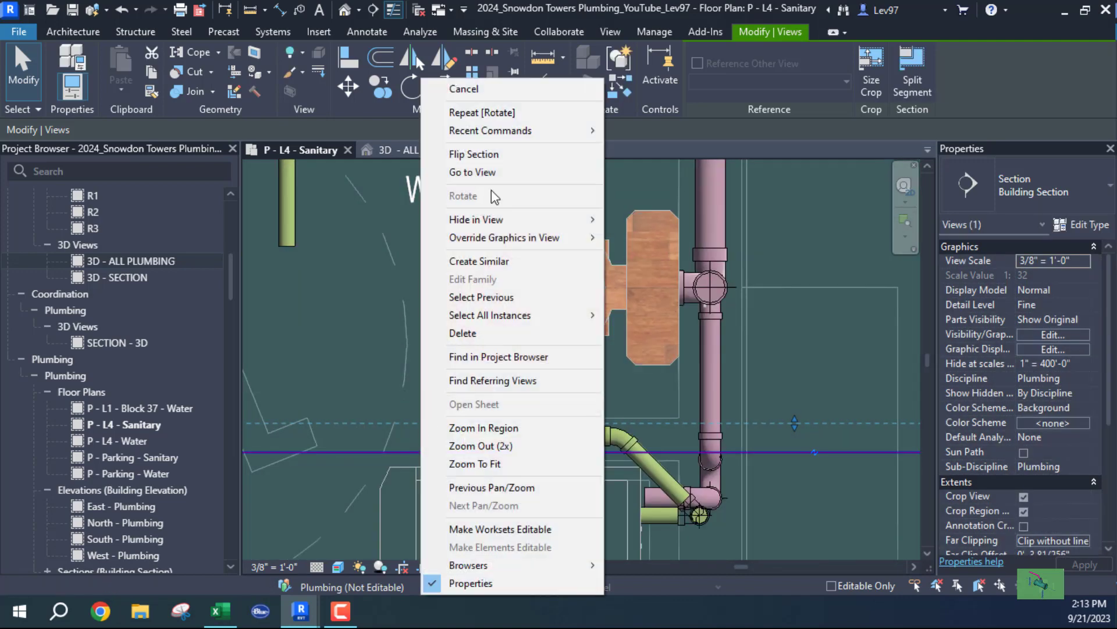
click(489, 172)
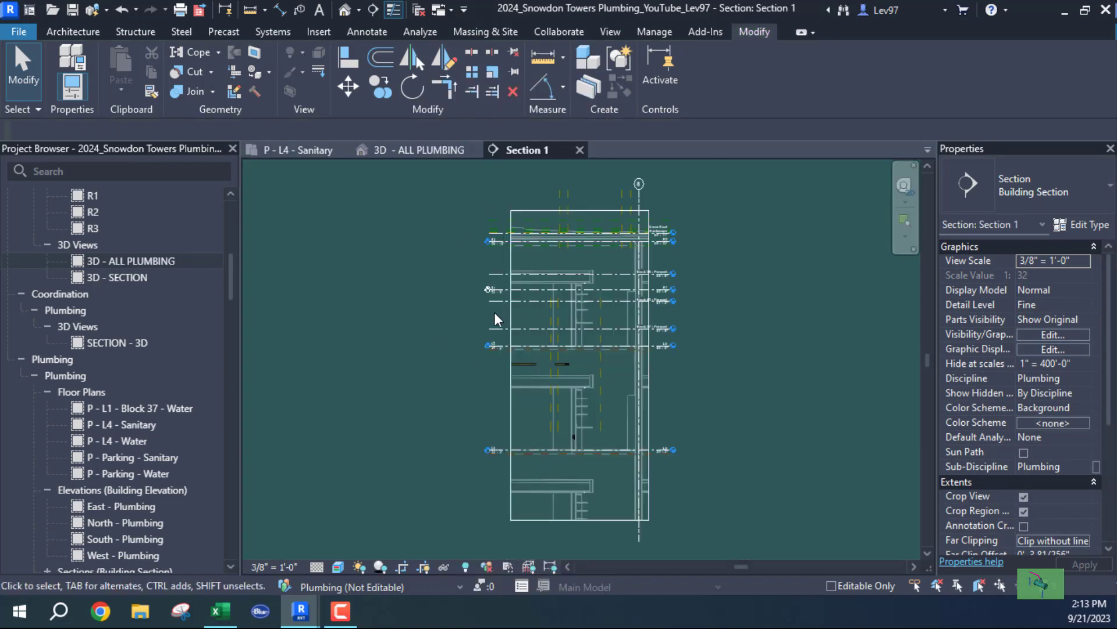
scroll(564, 358, up, 8)
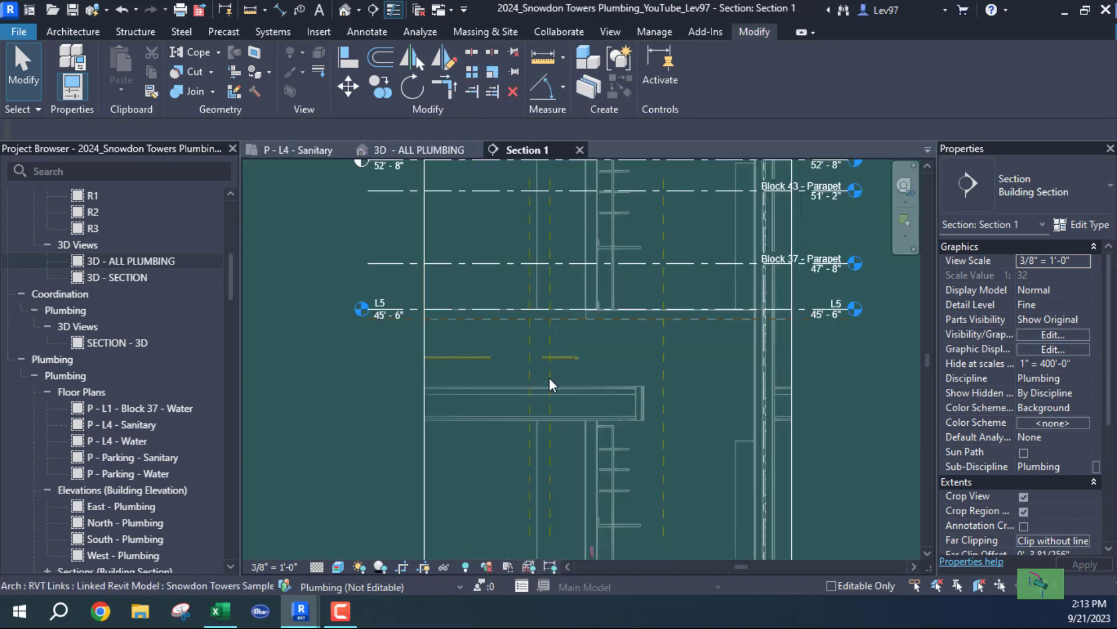
Step: Draw a vertical 1 1/2" vent from the washer vent's open end up to about 12' 7"
click(550, 341)
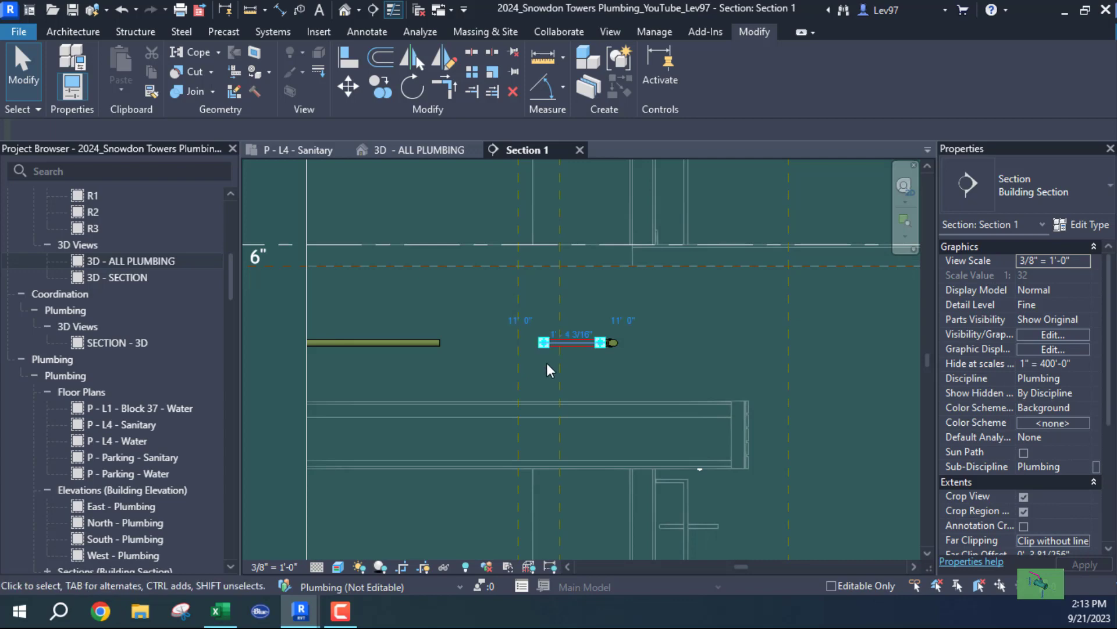
scroll(542, 338, up, 3)
right_click(551, 337)
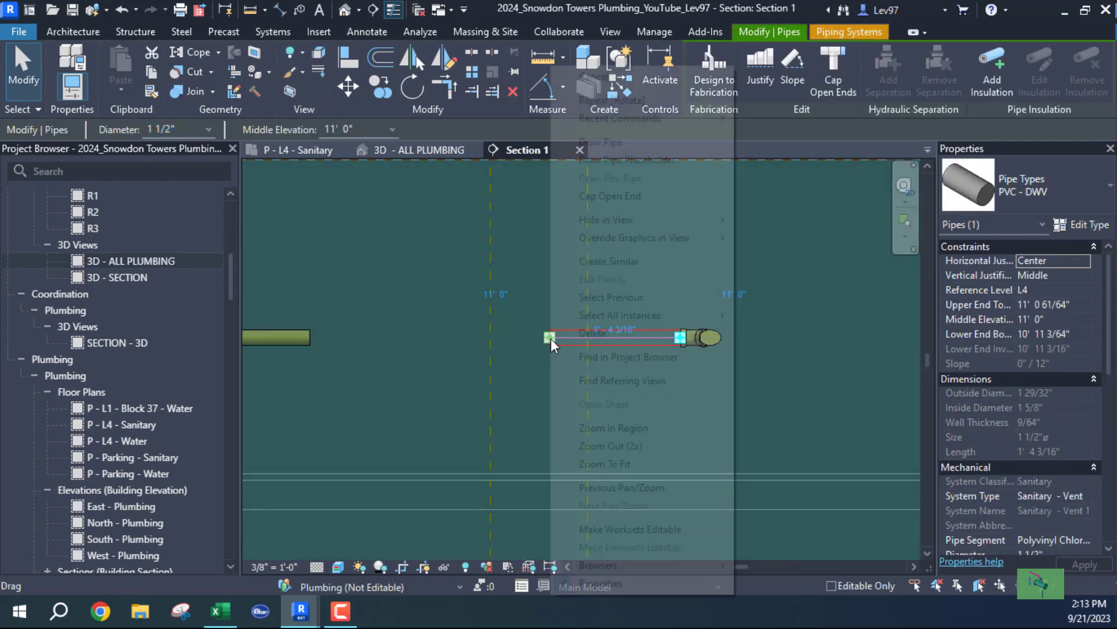
click(605, 142)
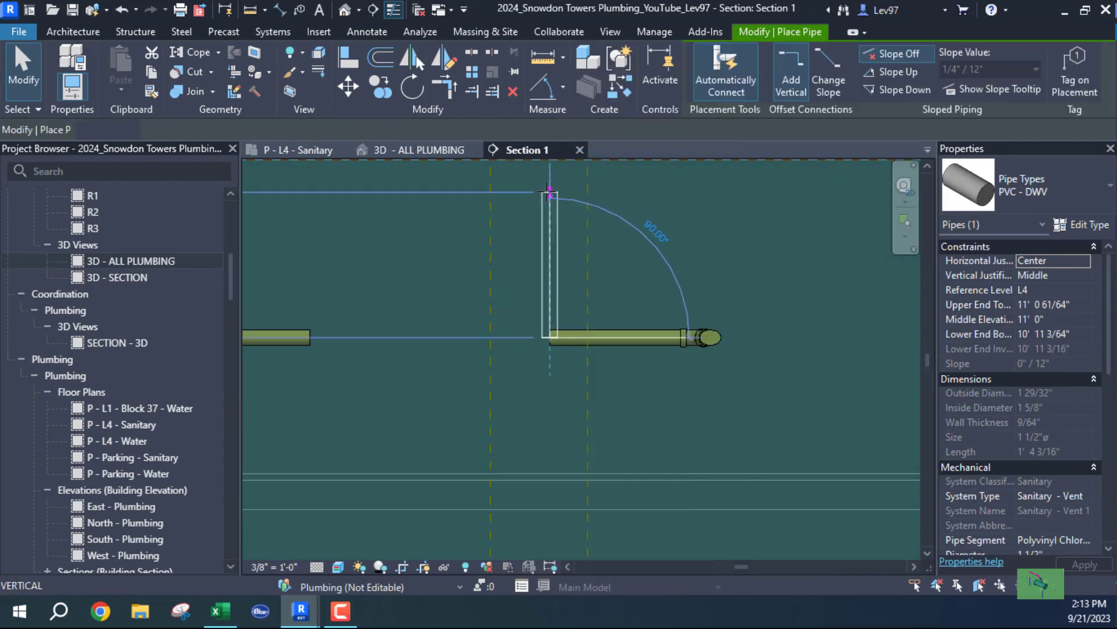
click(550, 185)
key(Escape)
key(Escape)
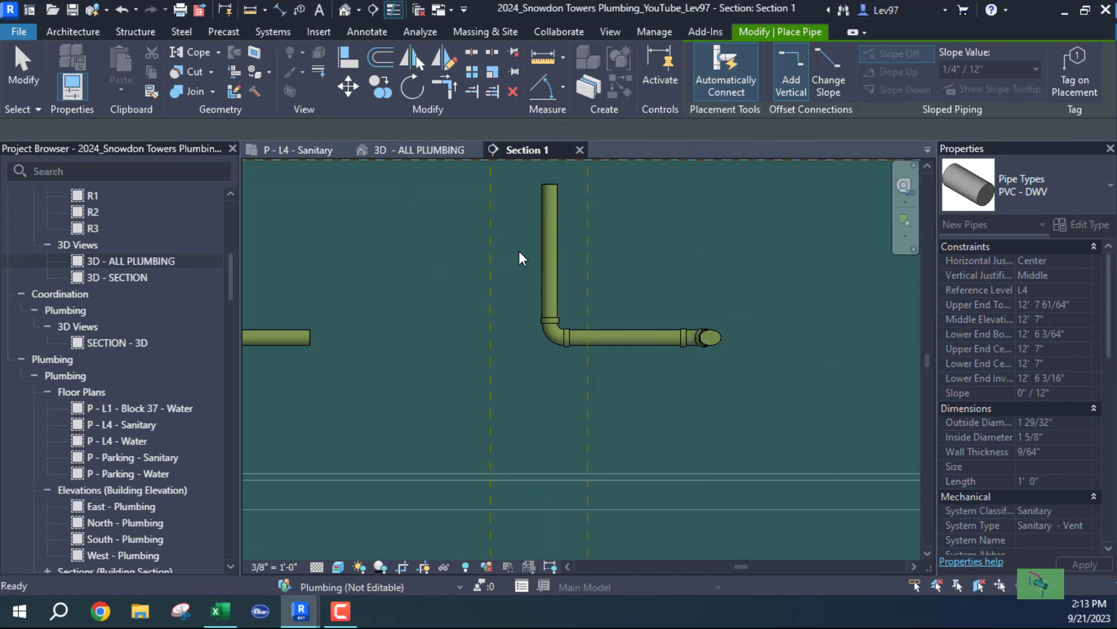
Step: Delete the elbow joining the washer vent to the vertical pipe, and extend the vertical pipe's lower end down to 10' 0"
click(526, 339)
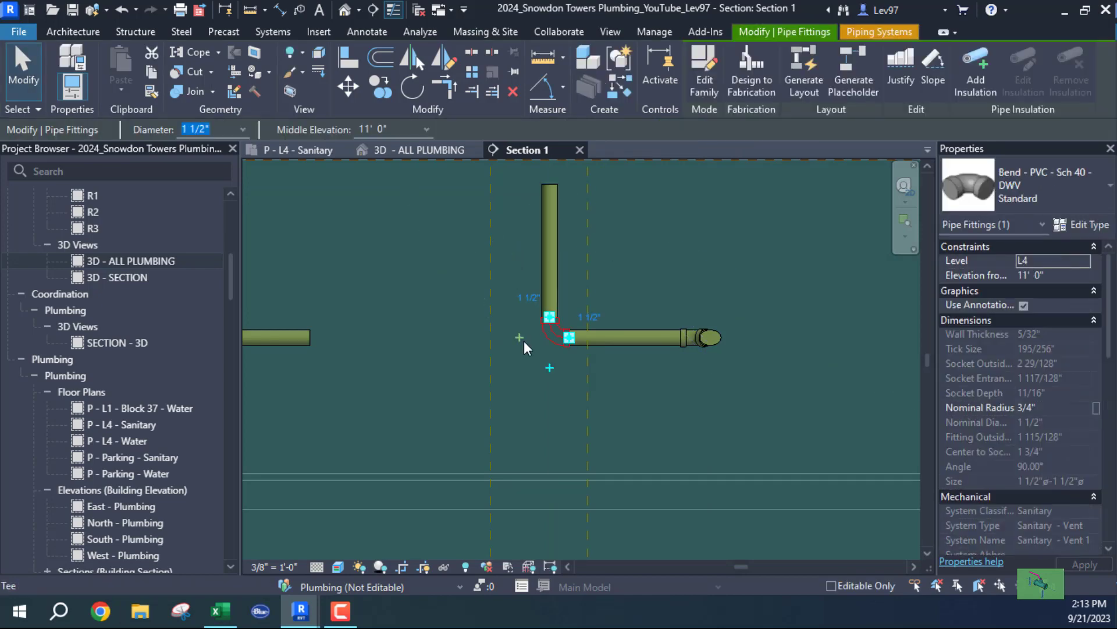
key(Delete)
click(547, 303)
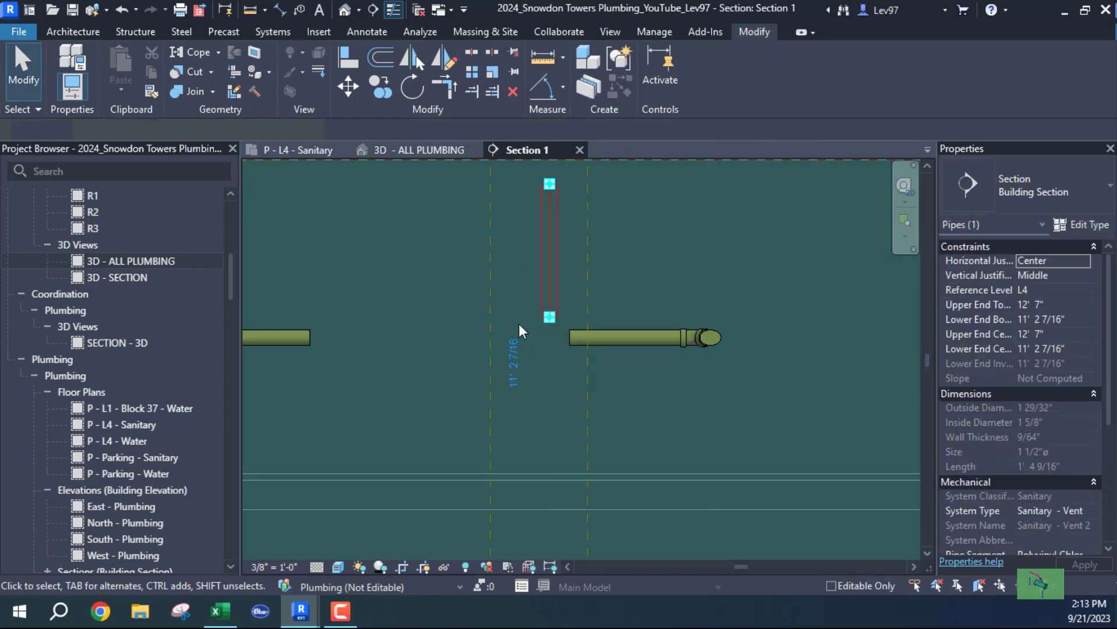
drag(548, 317, 551, 429)
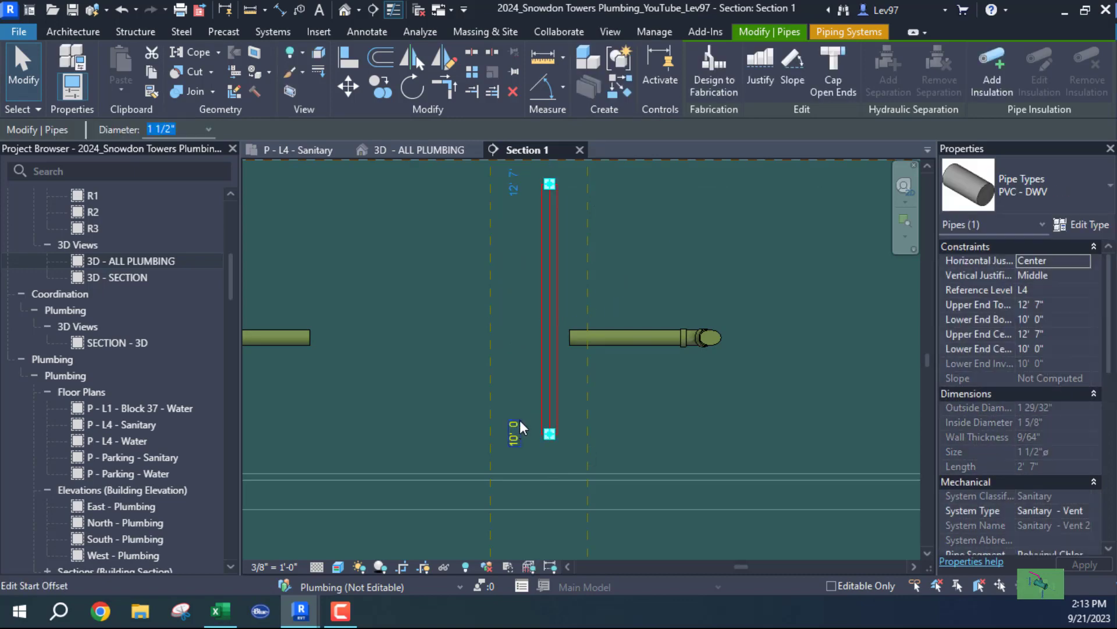
click(473, 395)
scroll(559, 362, down, 2)
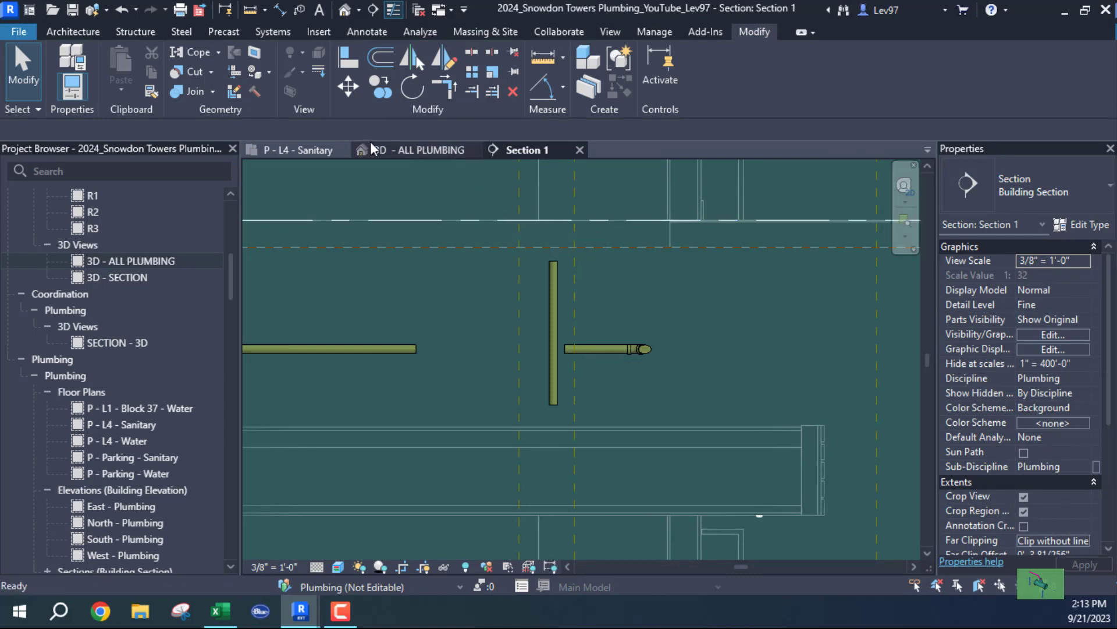
click(293, 149)
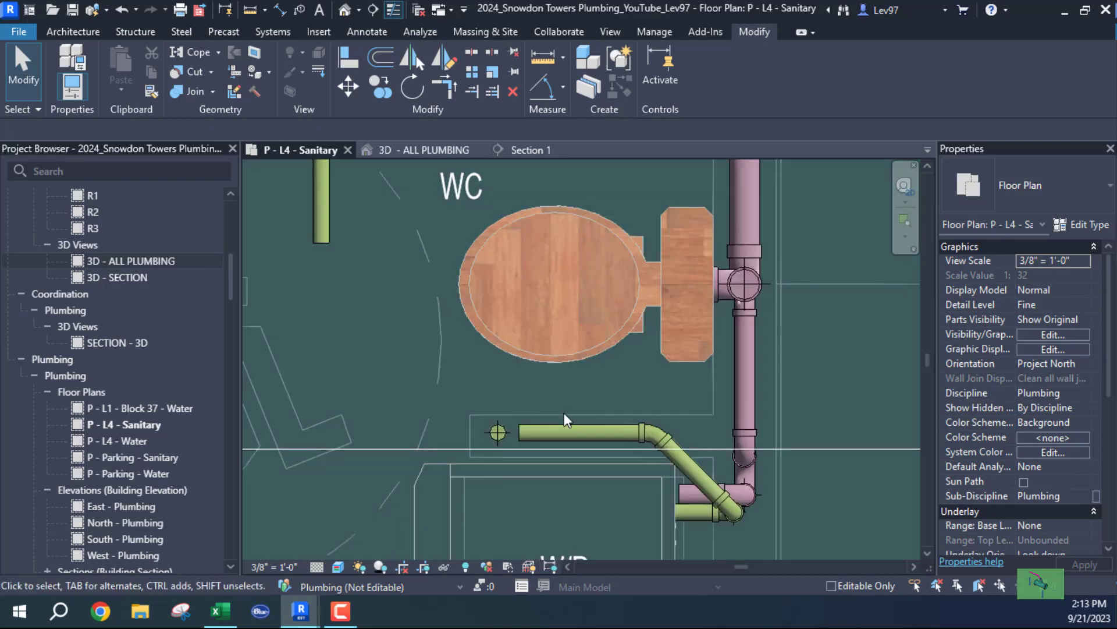
click(421, 449)
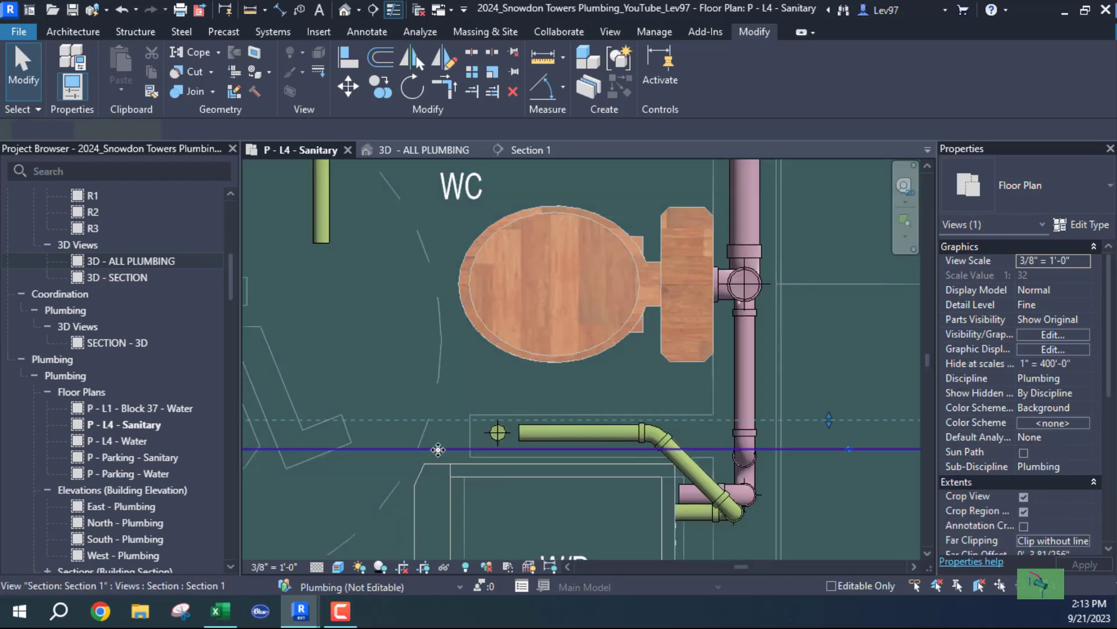
click(533, 150)
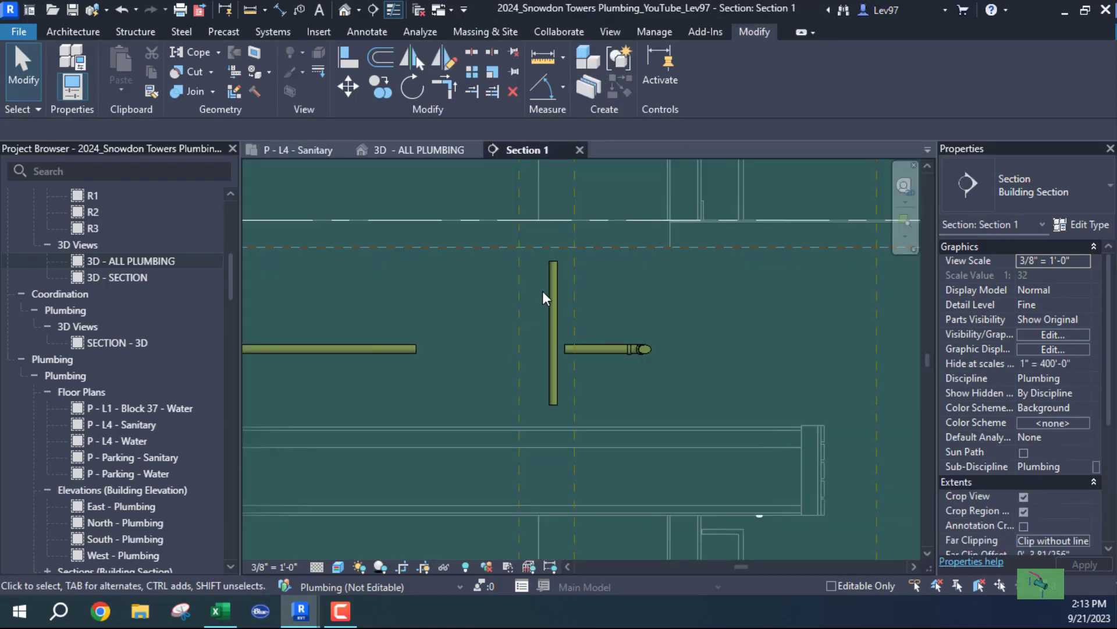
Step: Set the Junction fitting in the PVC - DWV pipe type's routing preferences to Tee Sanitary - PVC - Sch 40 - DWV: Standard
click(550, 307)
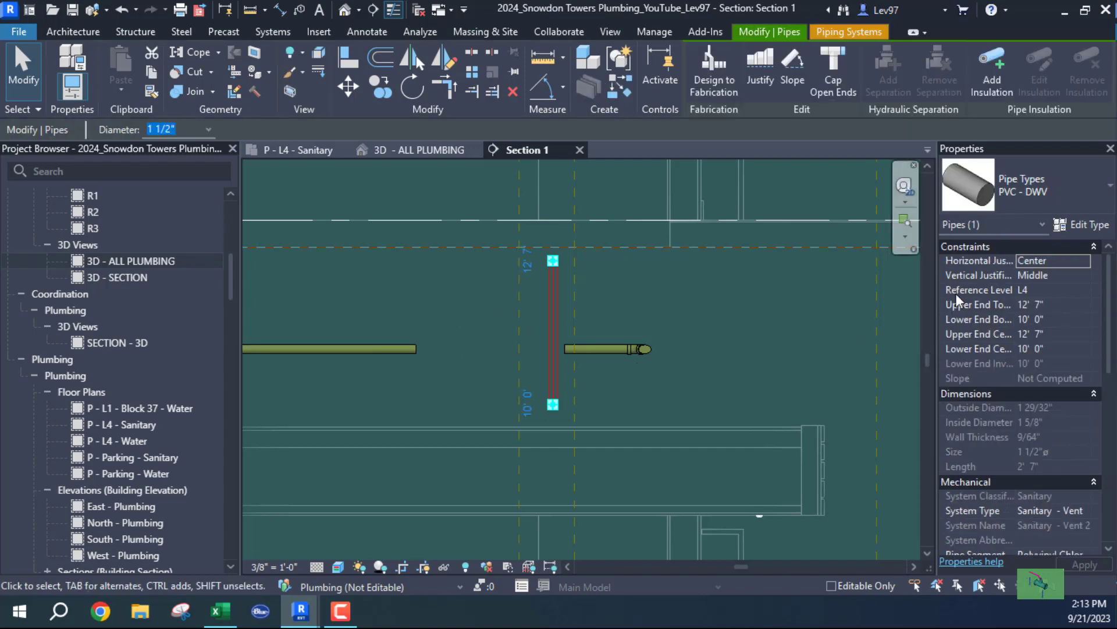
click(1092, 226)
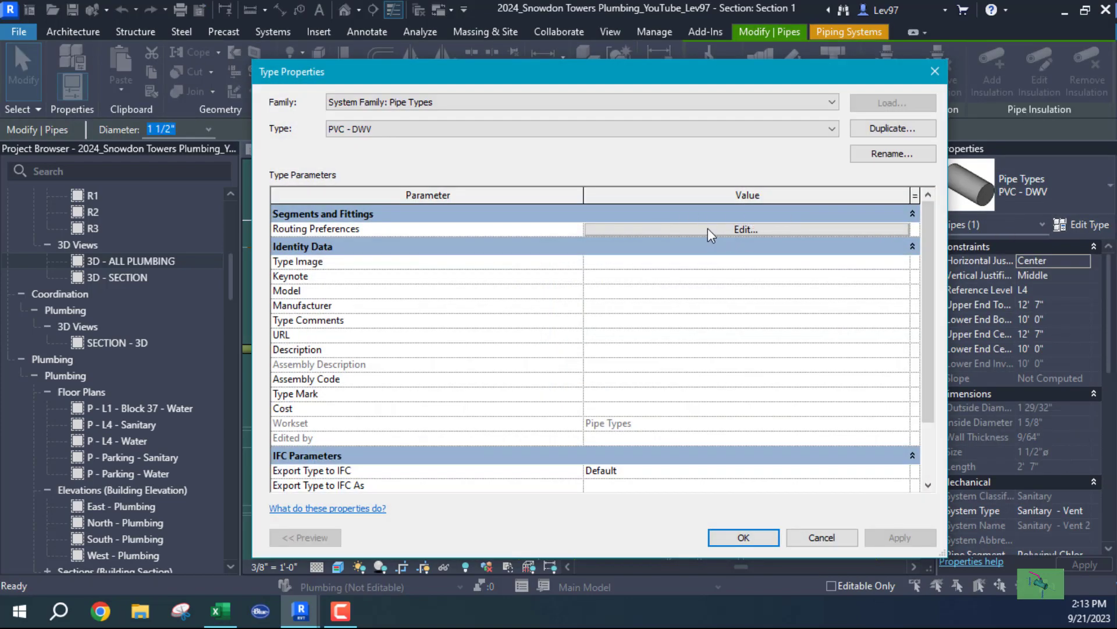
click(714, 227)
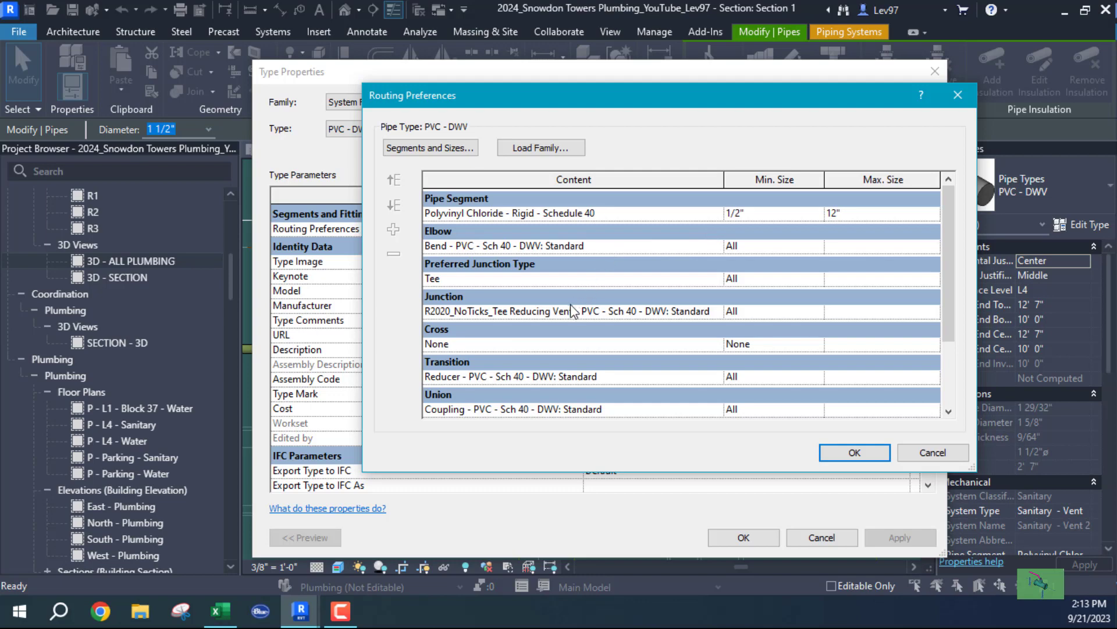
click(608, 311)
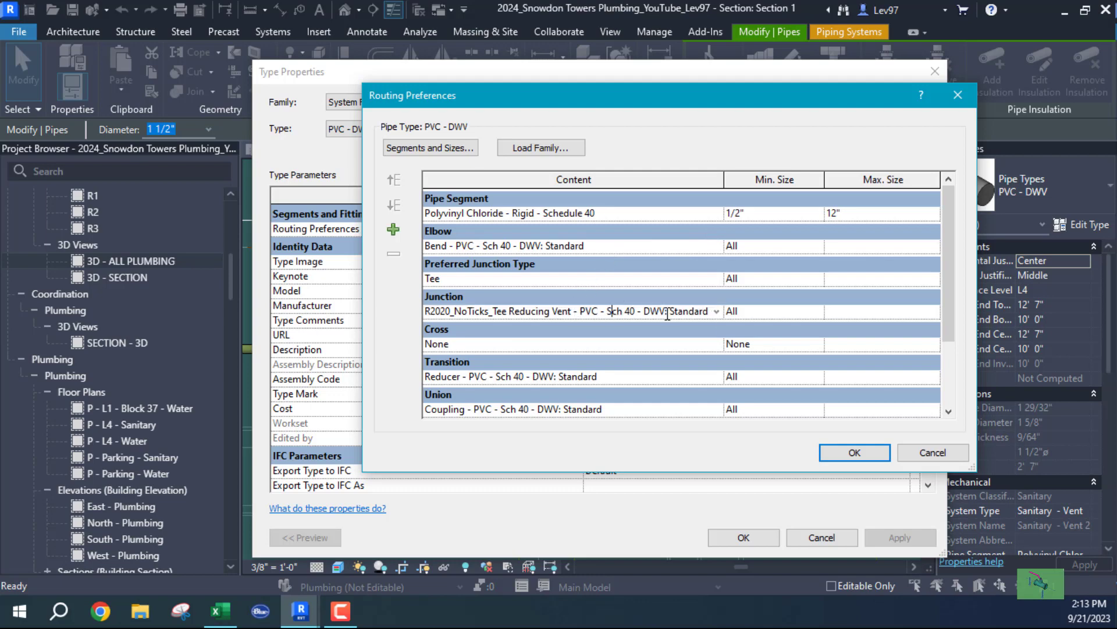
click(720, 313)
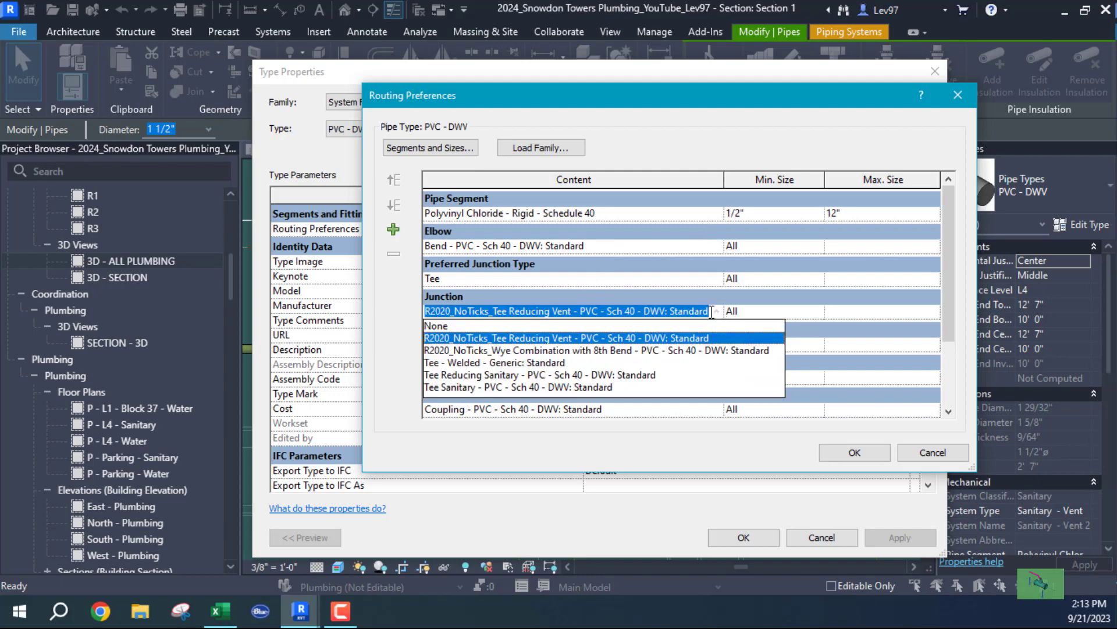
click(449, 388)
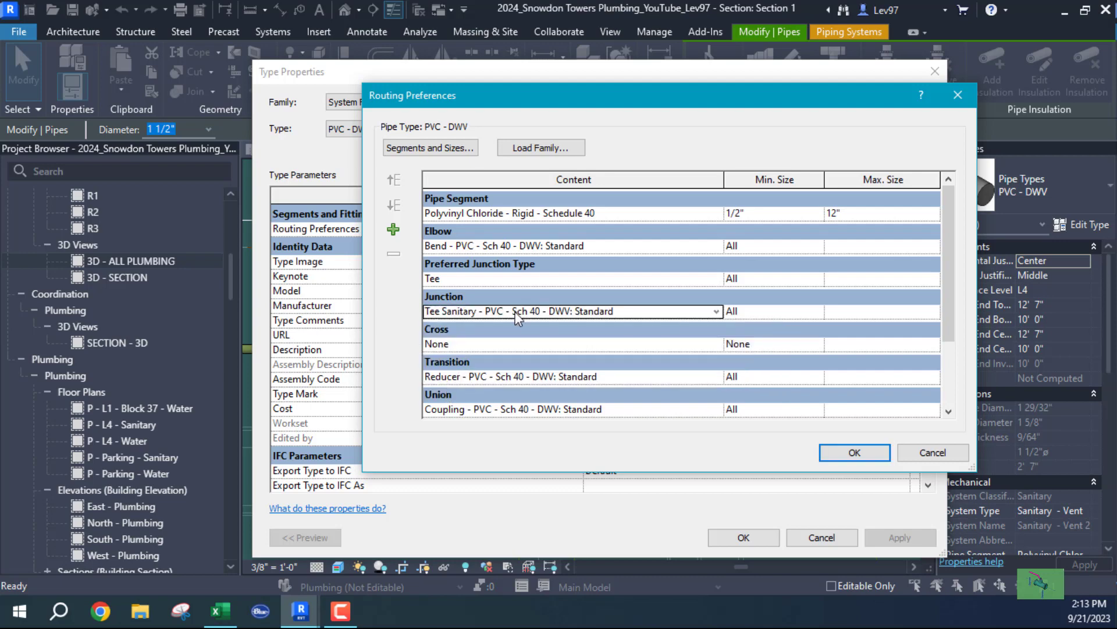
click(854, 452)
click(744, 537)
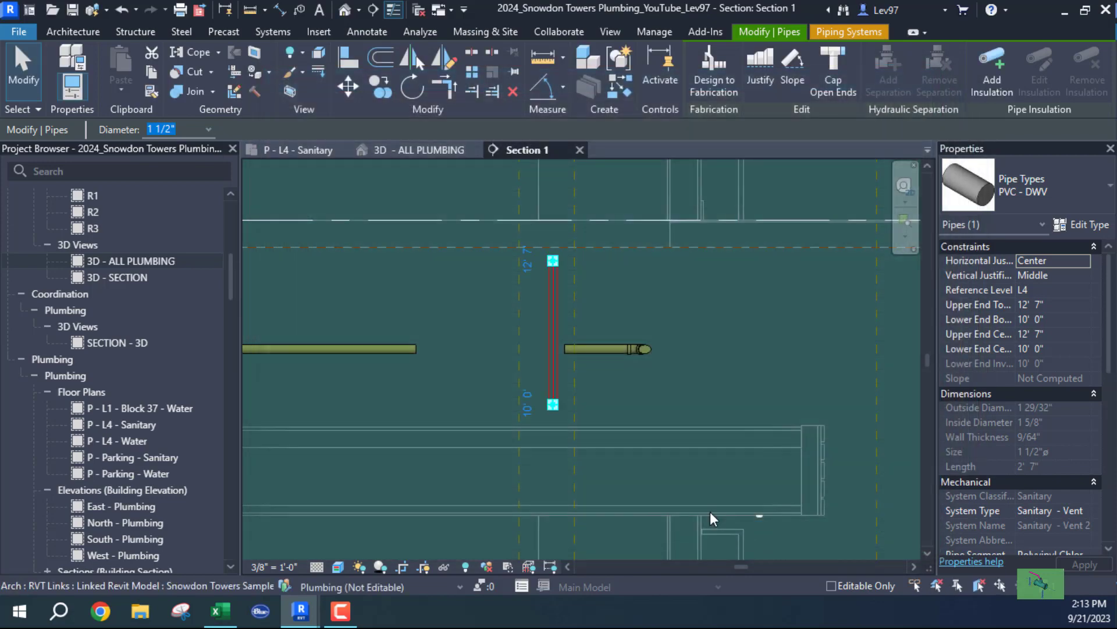
click(474, 355)
scroll(460, 331, up, 2)
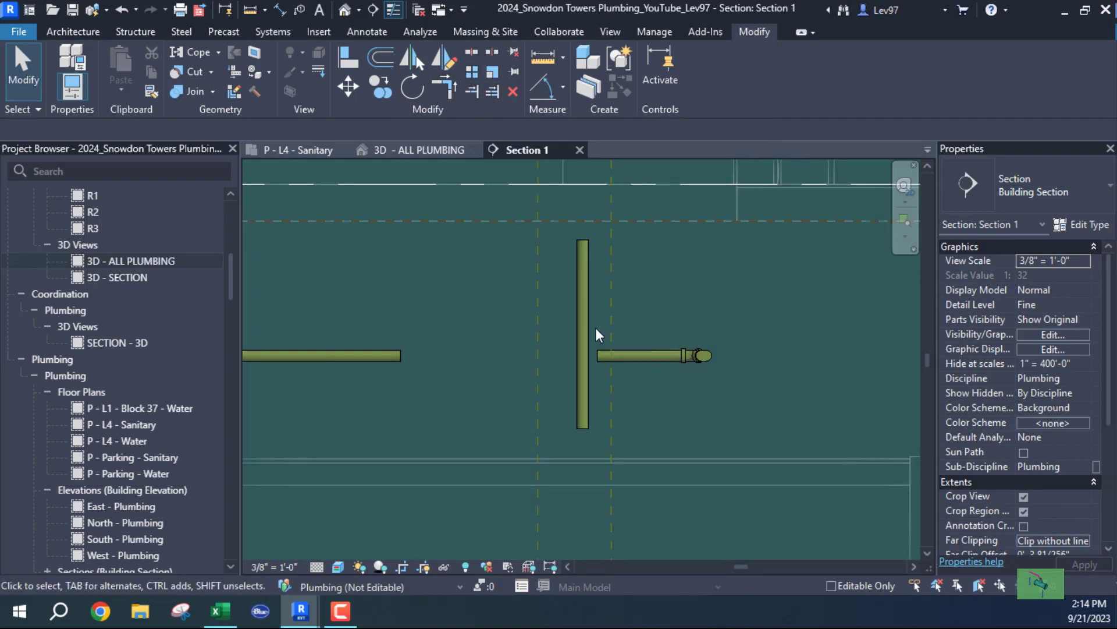
click(627, 354)
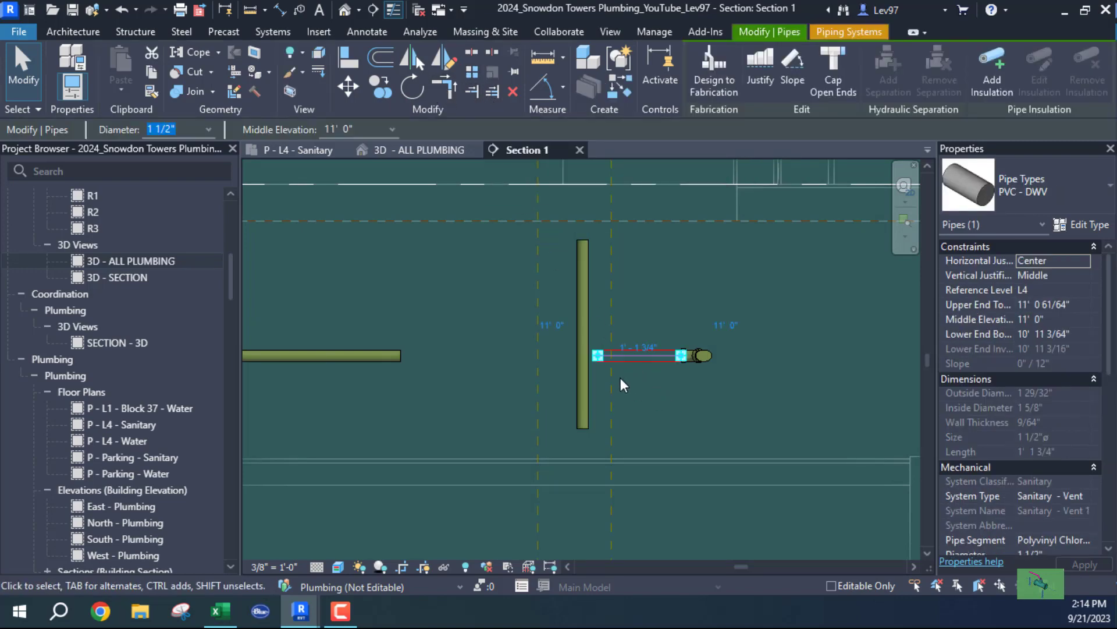
click(605, 371)
scroll(603, 358, up, 2)
click(603, 351)
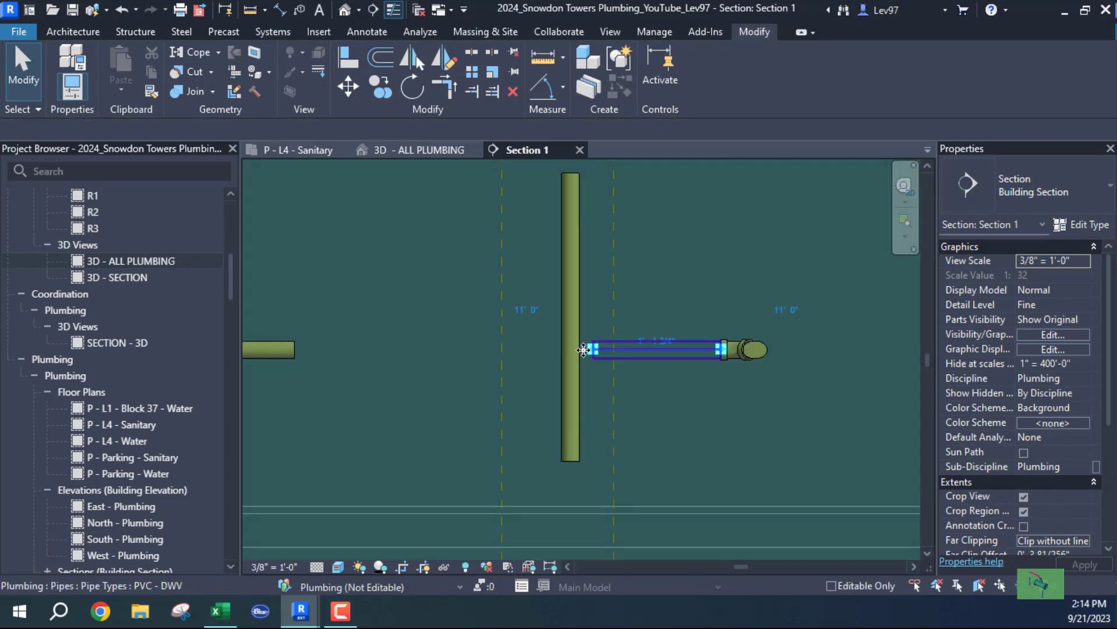
click(482, 343)
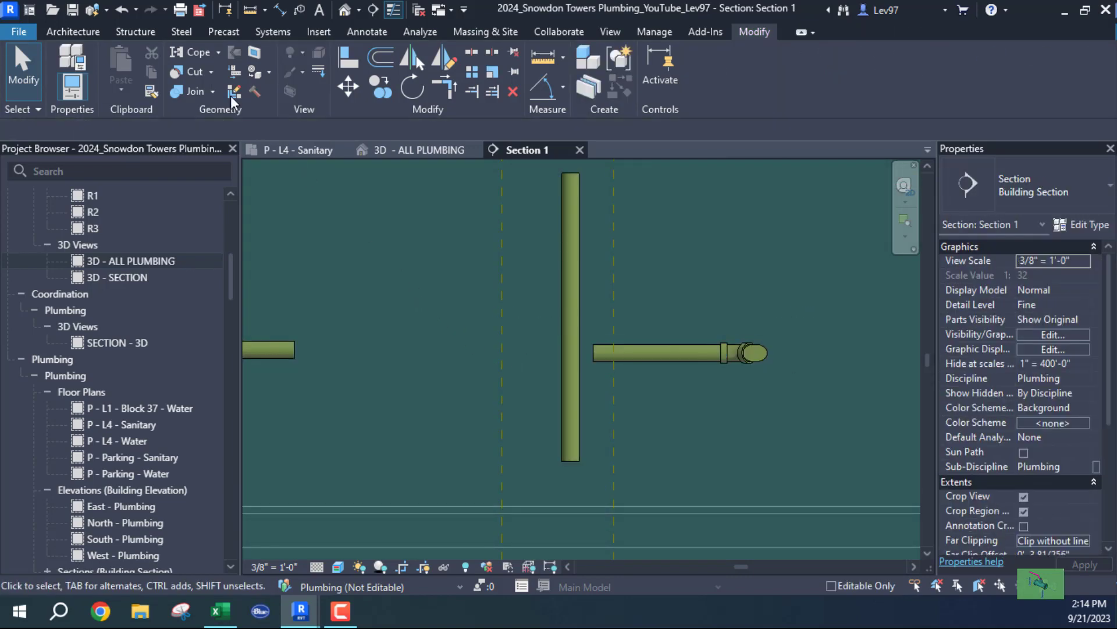
click(121, 10)
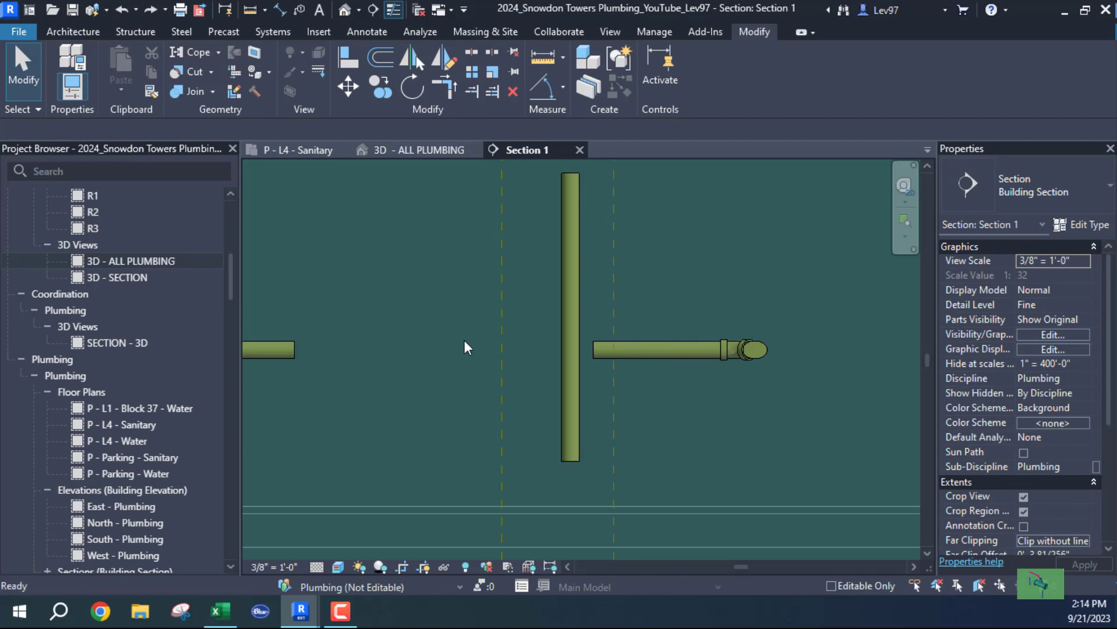
Step: Extend the horizontal washer vent to the vertical vent with a sanitary tee, and undo the connection
click(471, 93)
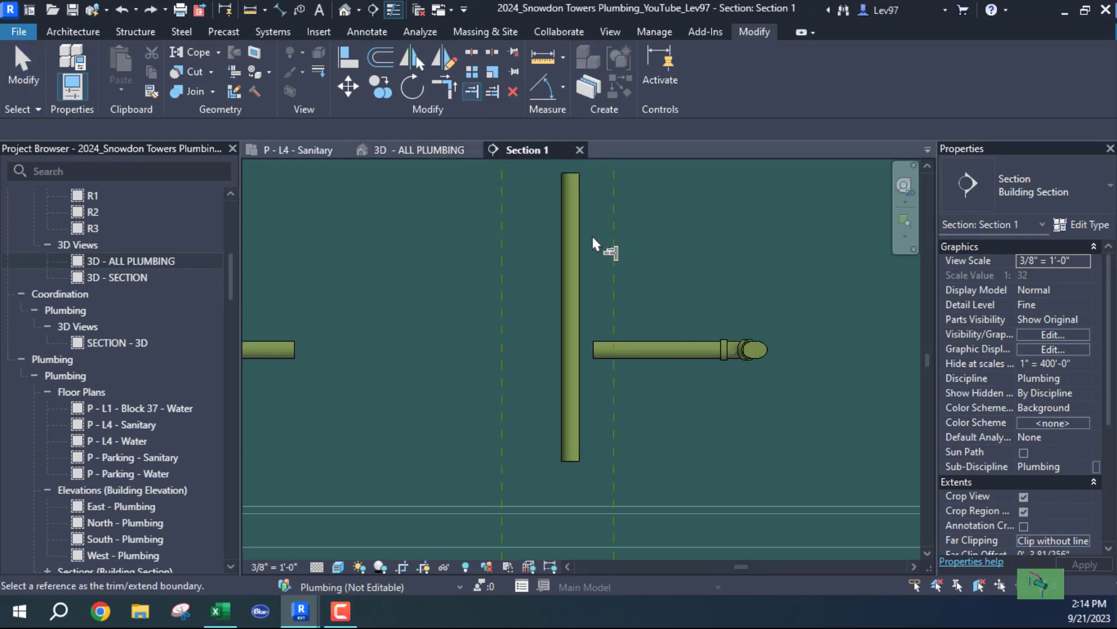
click(570, 257)
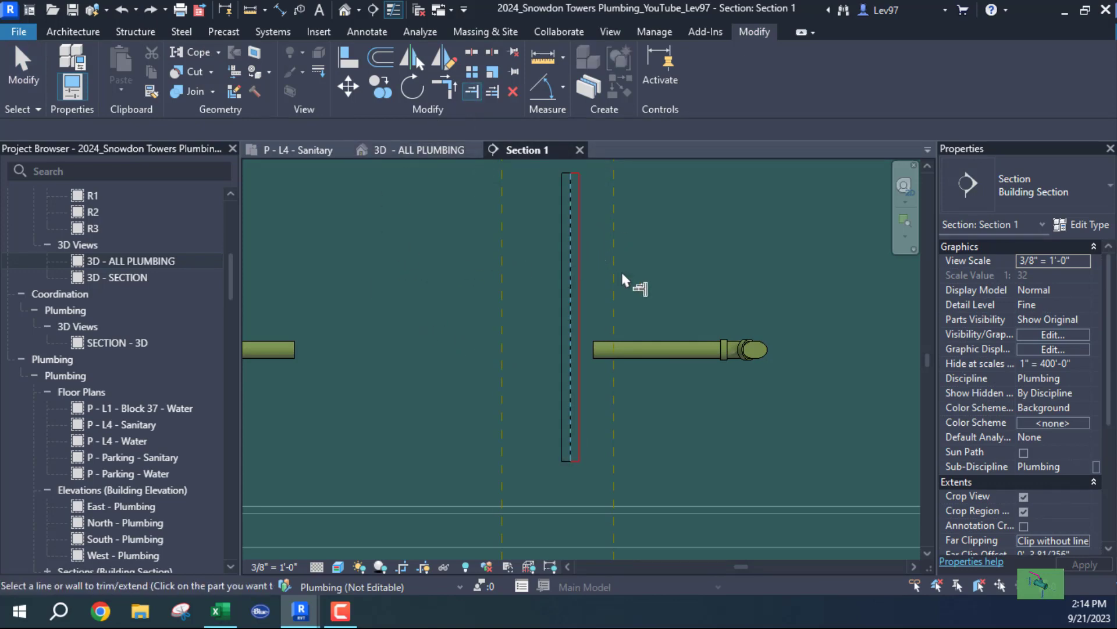
click(647, 351)
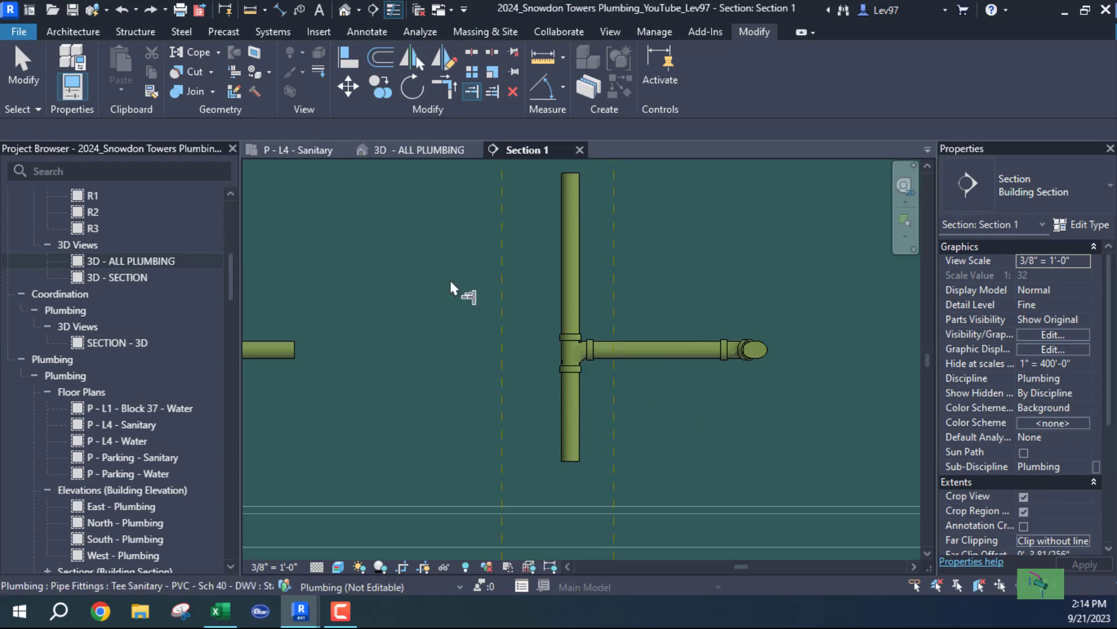
click(121, 10)
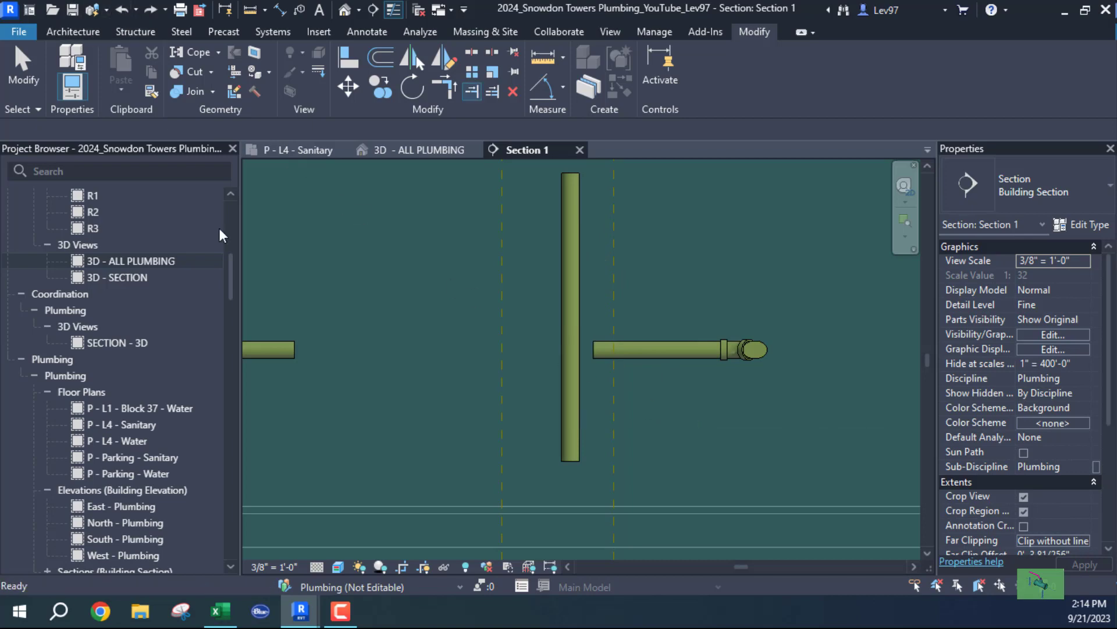
Step: Set the PVC - DWV routing preference for Junction to R2020_NoTicks_Tee Reducing Vent - PVC - Sch 40 - DWV: Standard
click(566, 322)
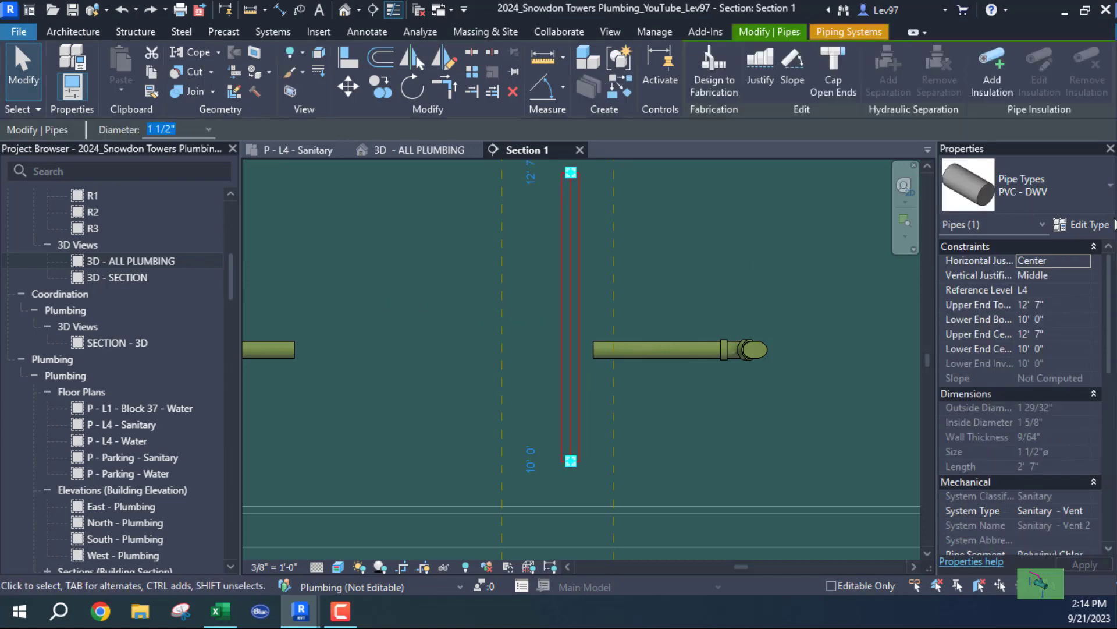
click(1081, 224)
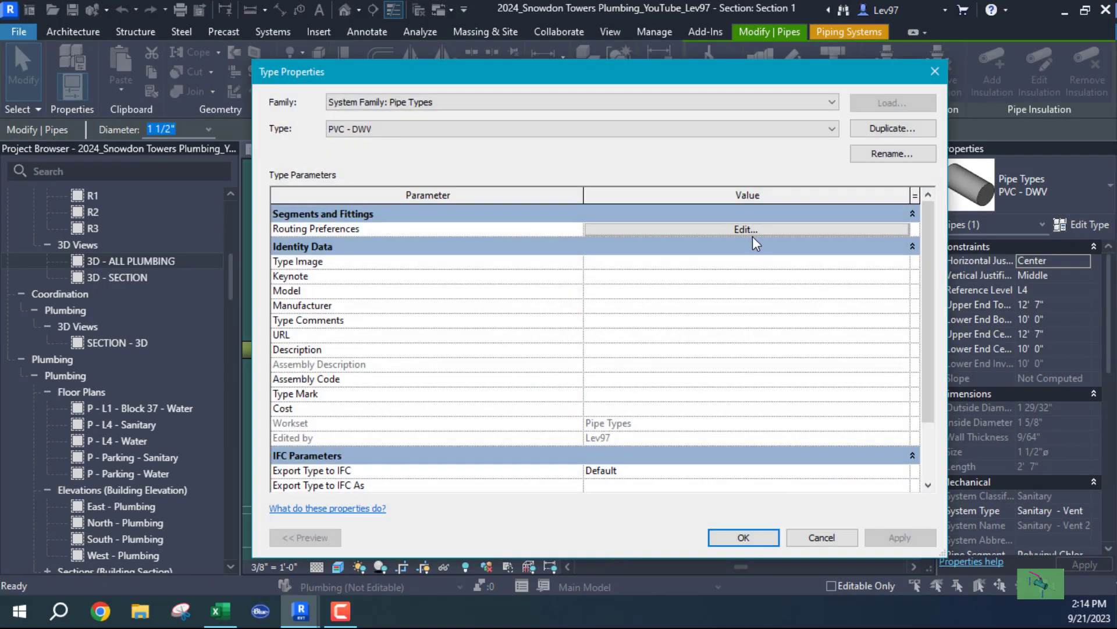
click(745, 230)
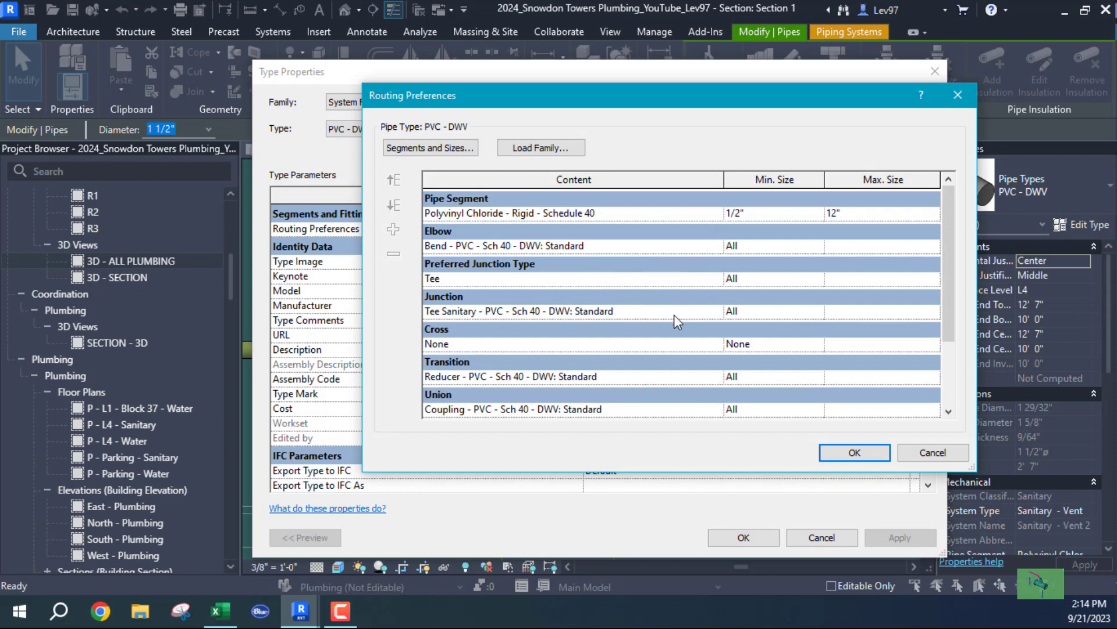
click(674, 315)
click(717, 314)
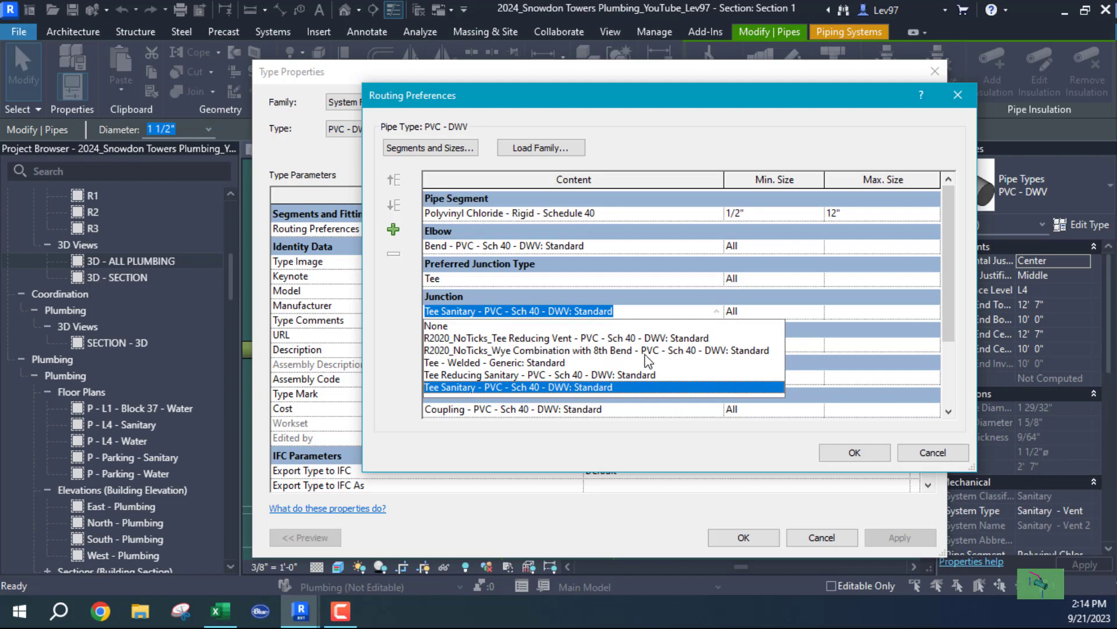
click(527, 326)
click(602, 318)
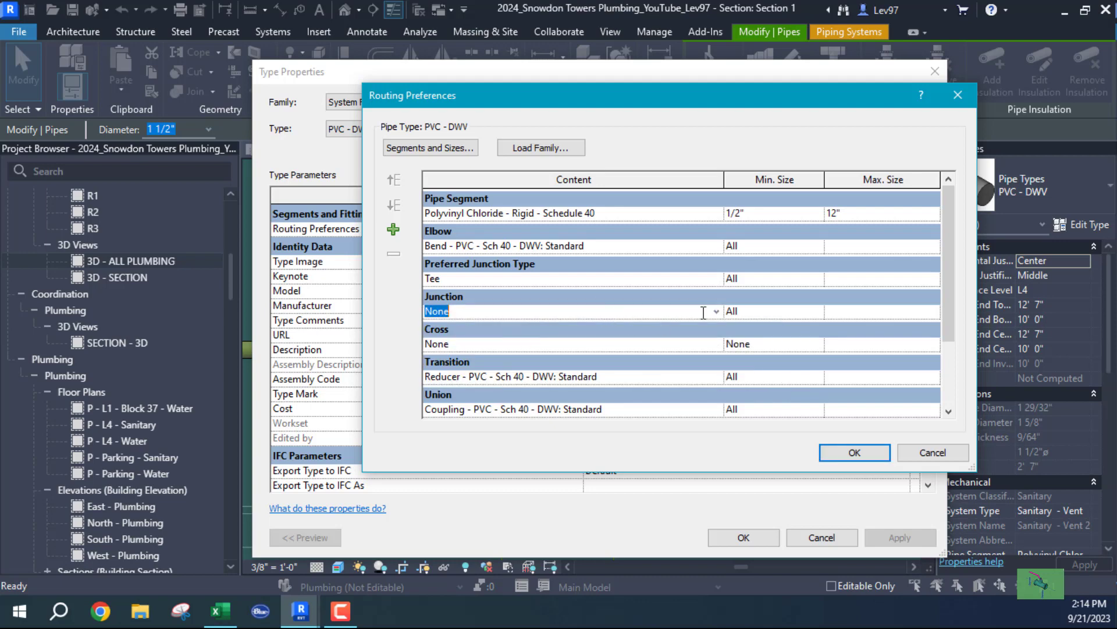
click(717, 313)
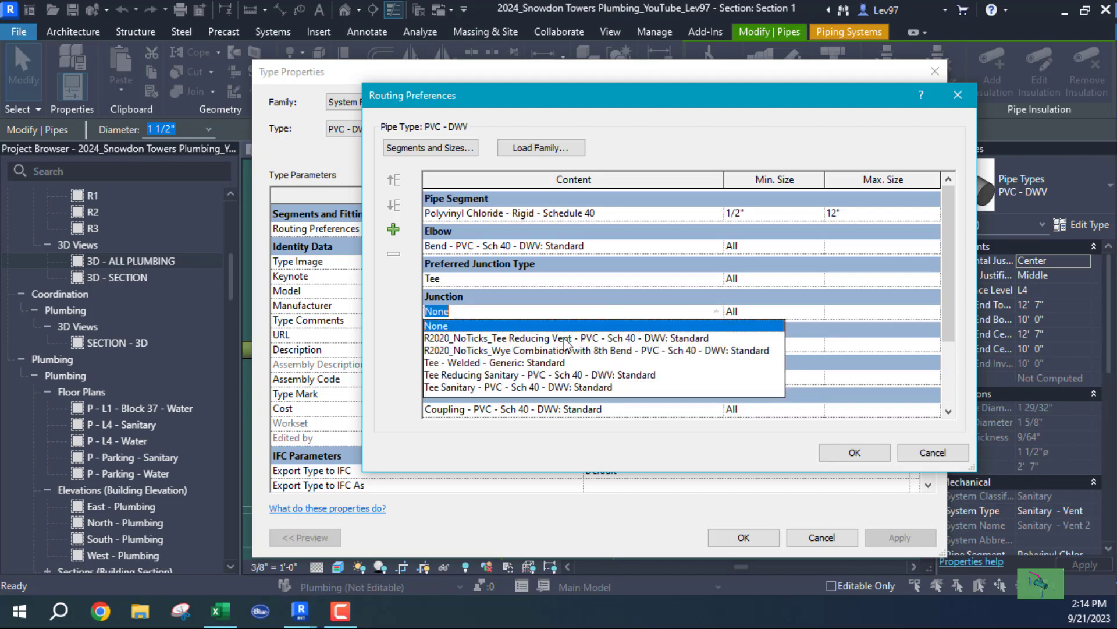
click(517, 339)
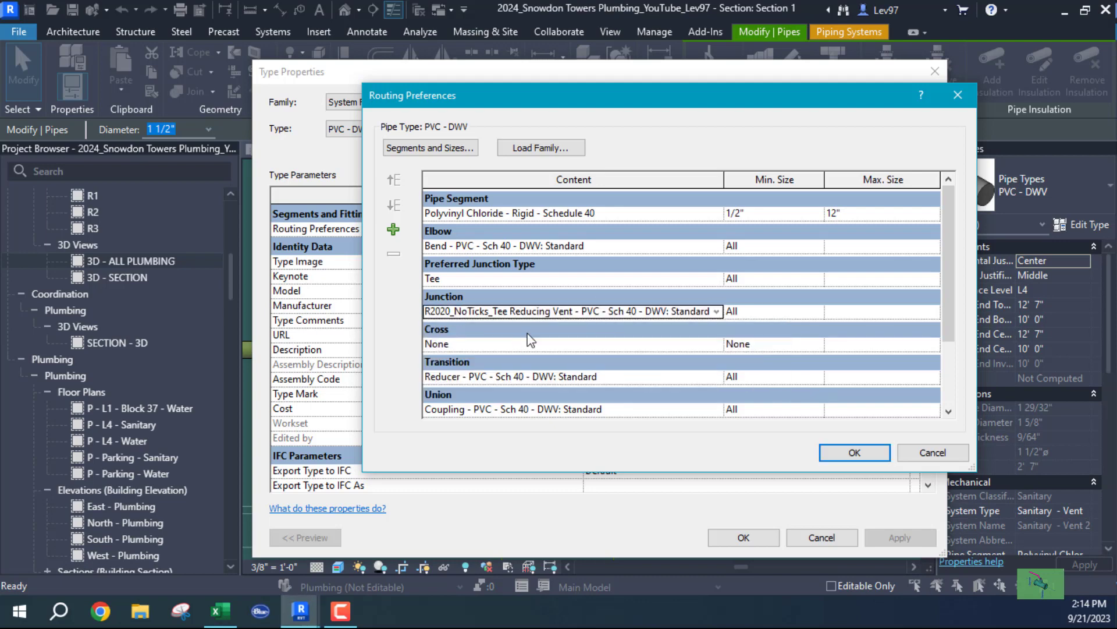
click(855, 453)
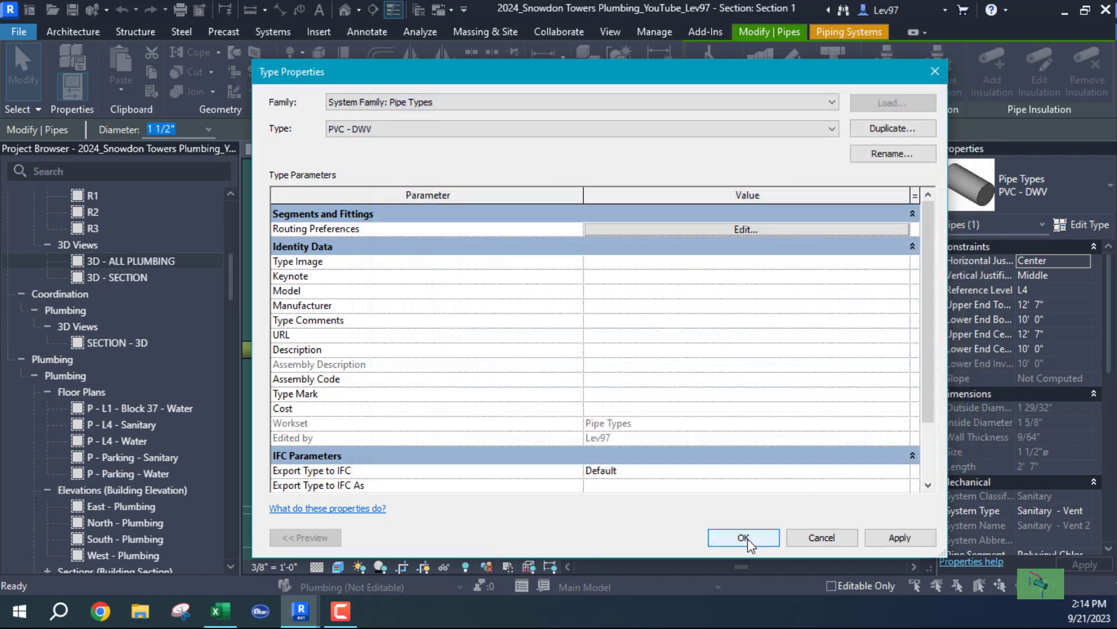
click(744, 536)
click(439, 336)
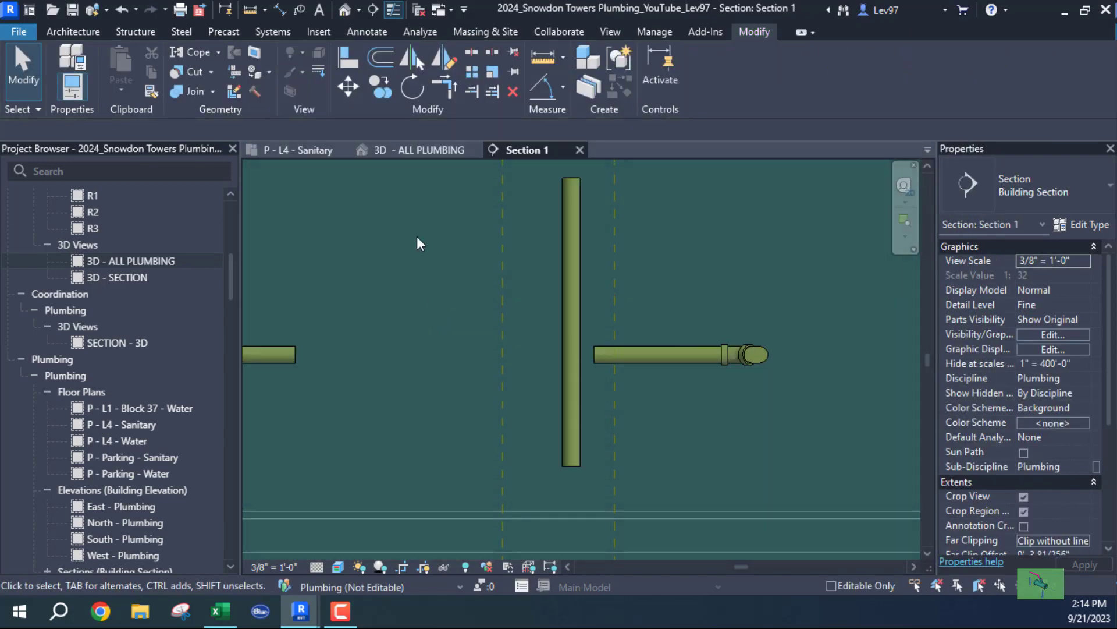
Step: Extend the horizontal washer vent to the vertical vent so that a reducing vent tee joins them
click(473, 89)
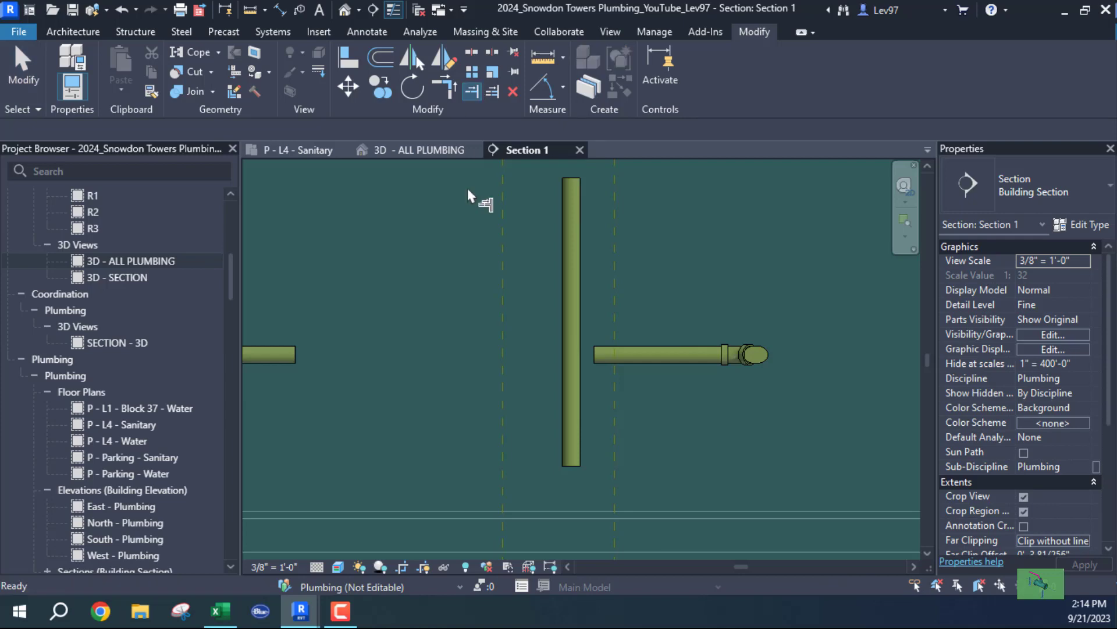
click(571, 349)
click(653, 356)
key(Escape)
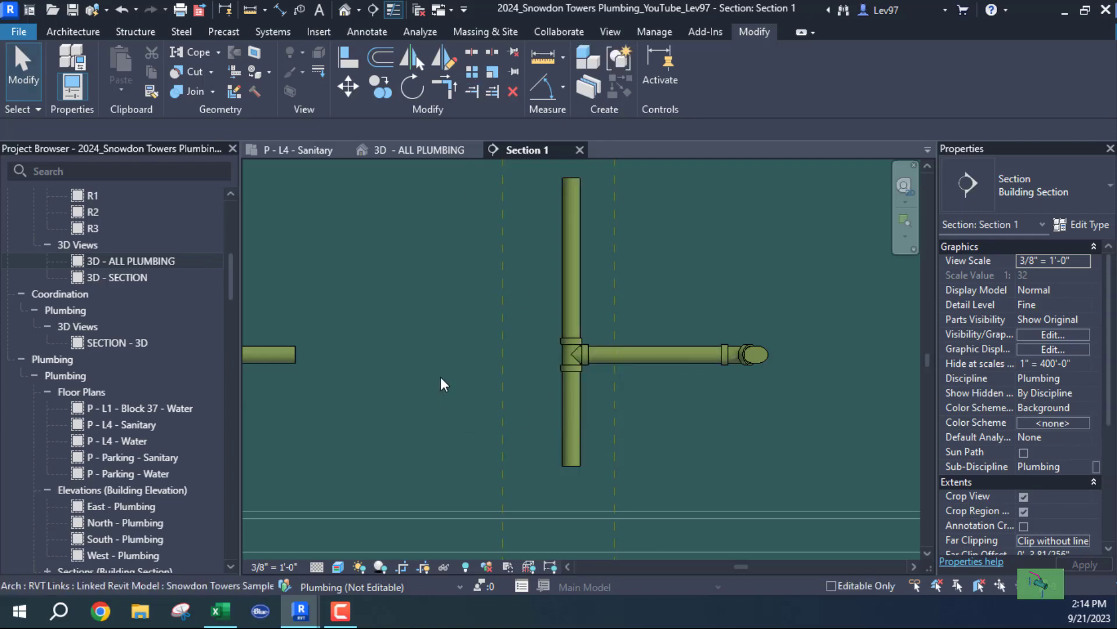
Step: Select the unconnected horizontal vent in Section 1 and examine its route from the kitchen sink in the P - L4 - Sanitary plan
scroll(439, 376, down, 2)
middle_drag(438, 376, 631, 419)
scroll(574, 422, down, 1)
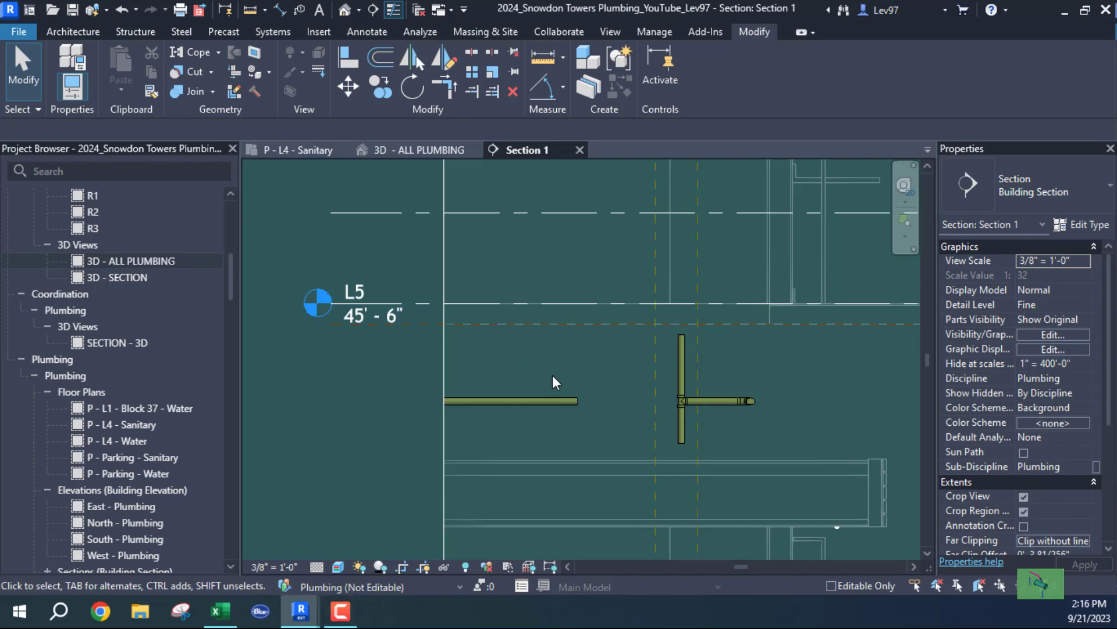
middle_drag(560, 381, 608, 375)
scroll(600, 361, down, 1)
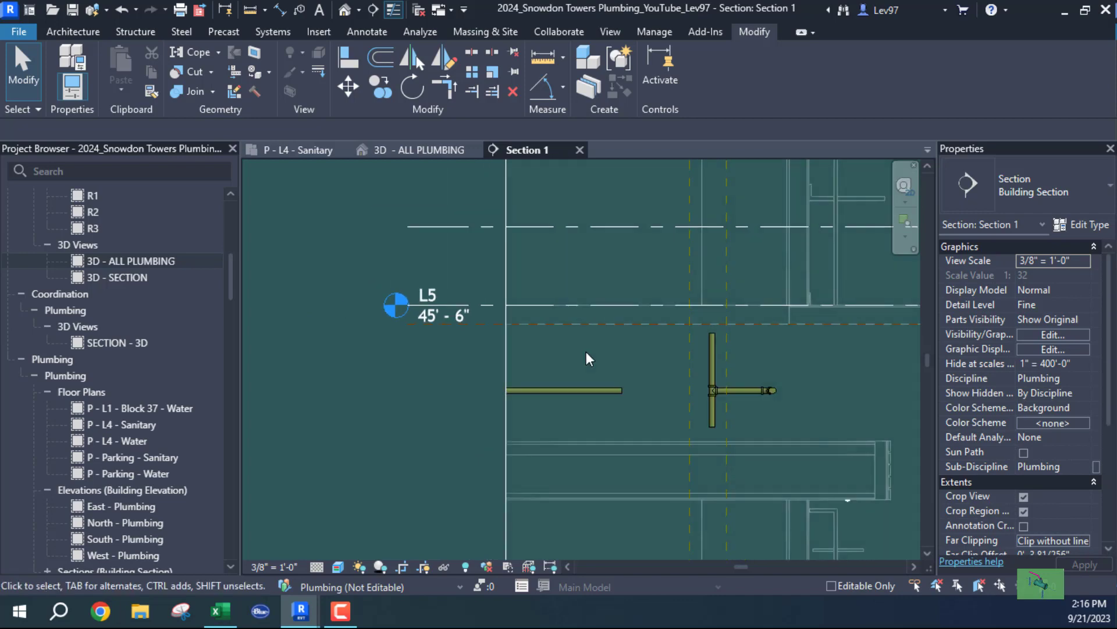
click(600, 394)
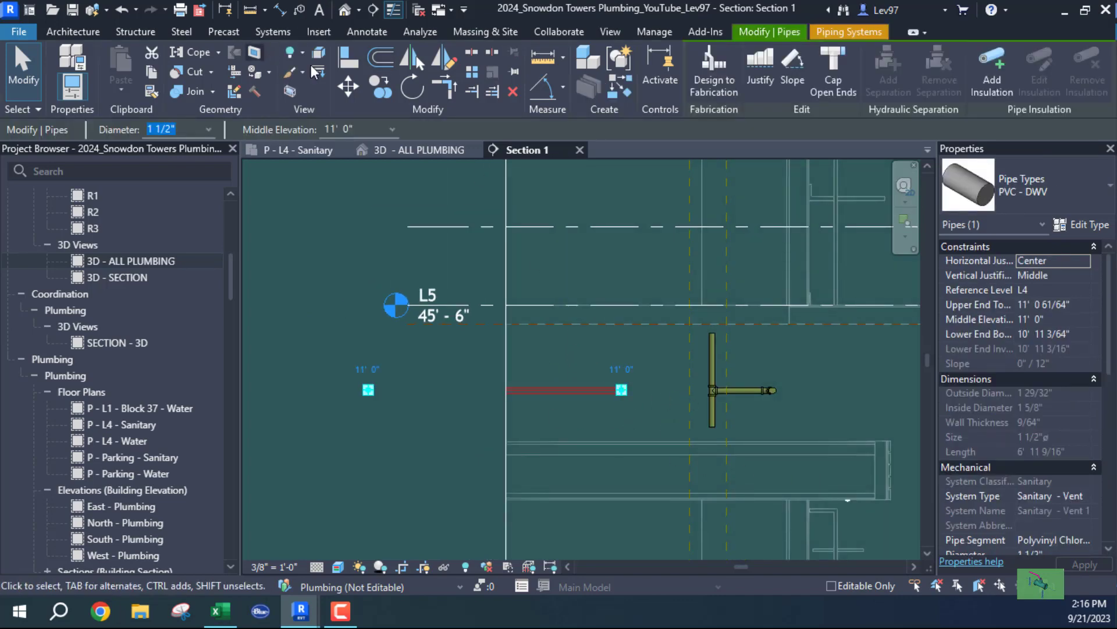
click(296, 149)
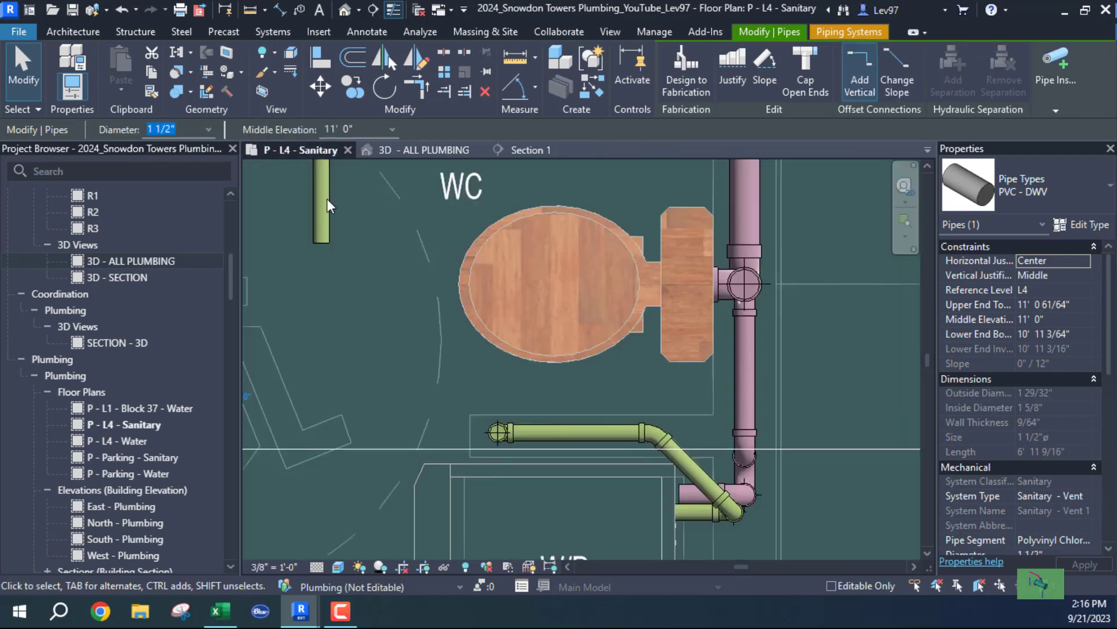
scroll(392, 327, down, 2)
middle_drag(408, 355, 727, 361)
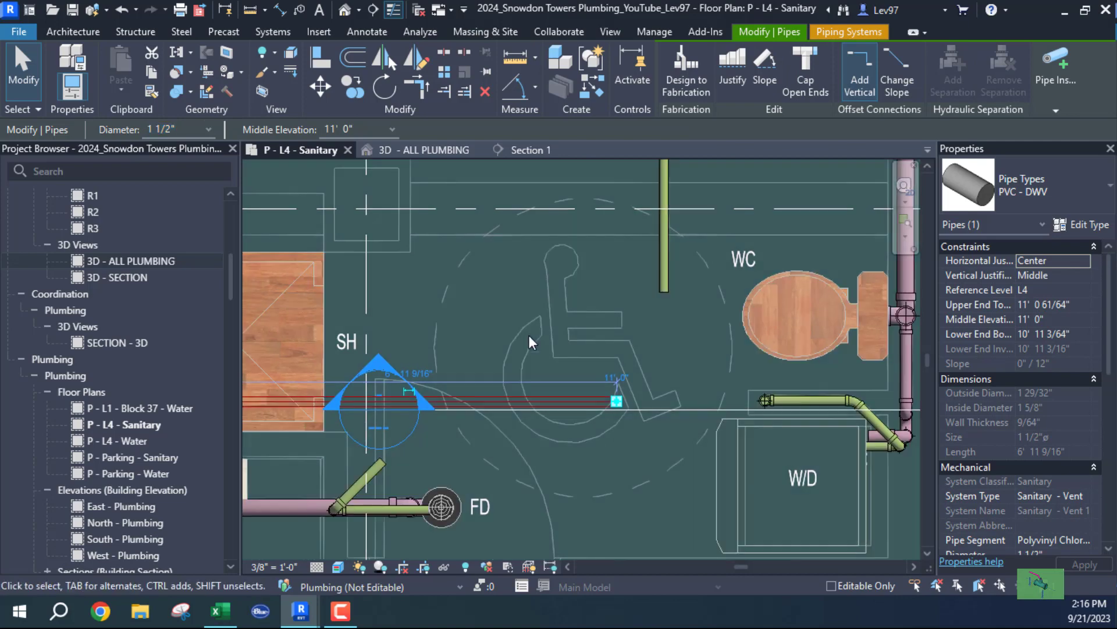
middle_drag(605, 342, 915, 299)
middle_drag(642, 346, 723, 469)
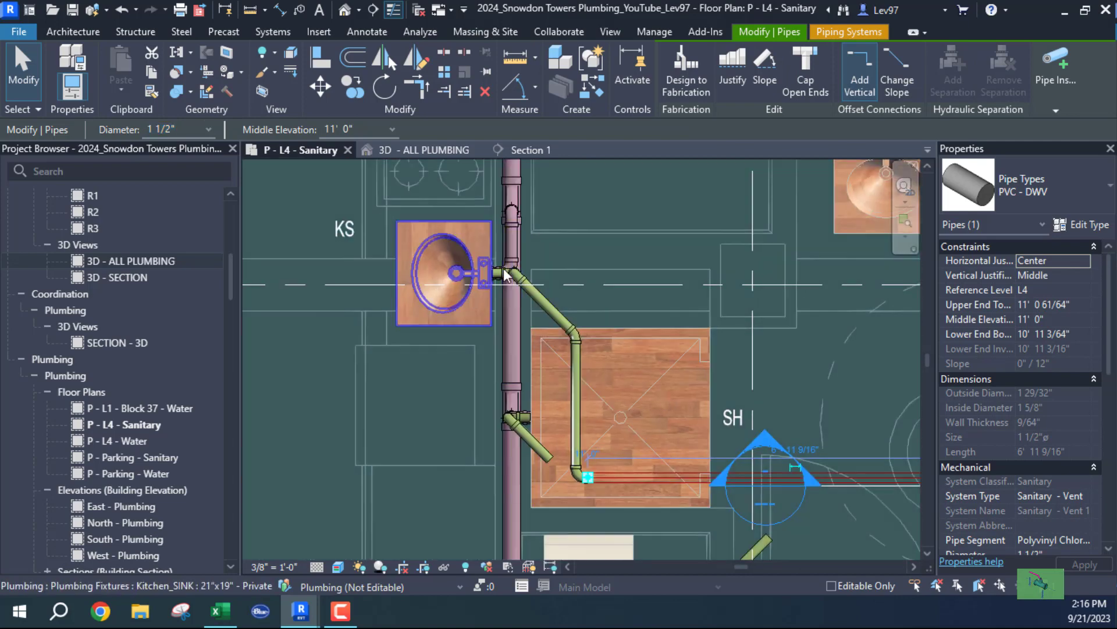
middle_drag(649, 318, 505, 247)
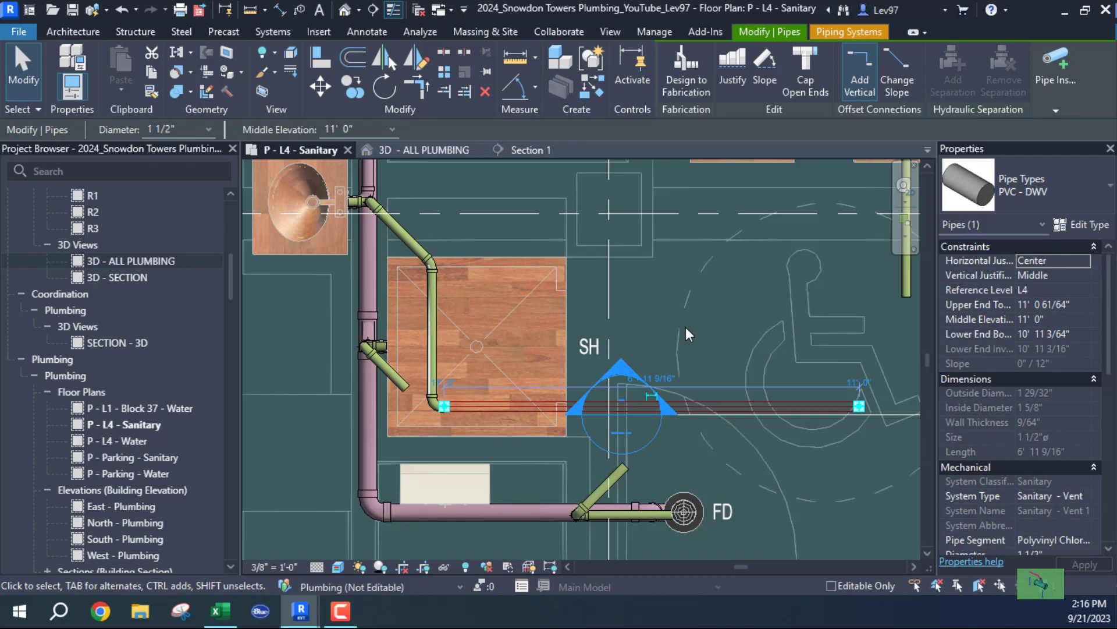
scroll(706, 326, down, 1)
middle_drag(678, 326, 532, 308)
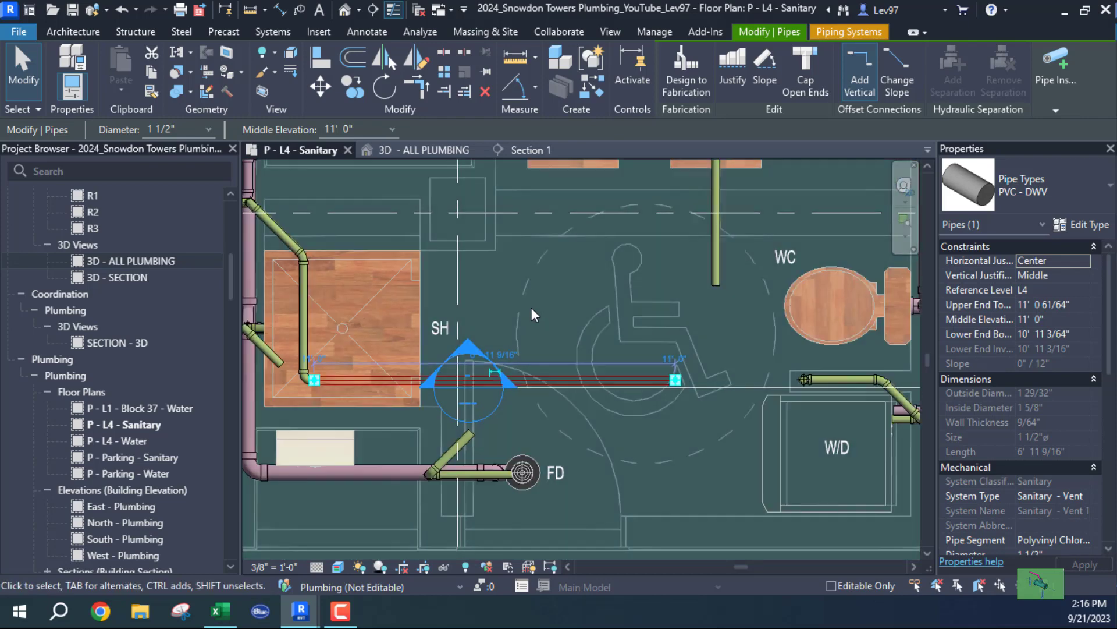
Step: In Section 1, raise the kitchen sink's horizontal vent pipe to a middle elevation of 11' 5"
click(531, 149)
middle_drag(575, 332, 492, 308)
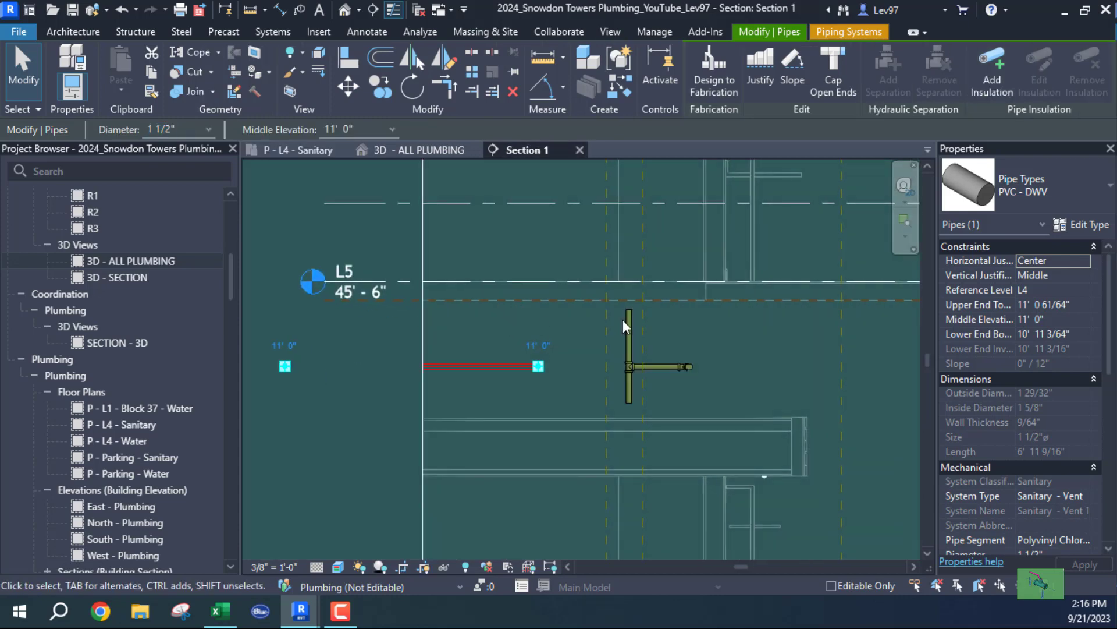
key(Up)
key(Up)
key(Up)
key(Up)
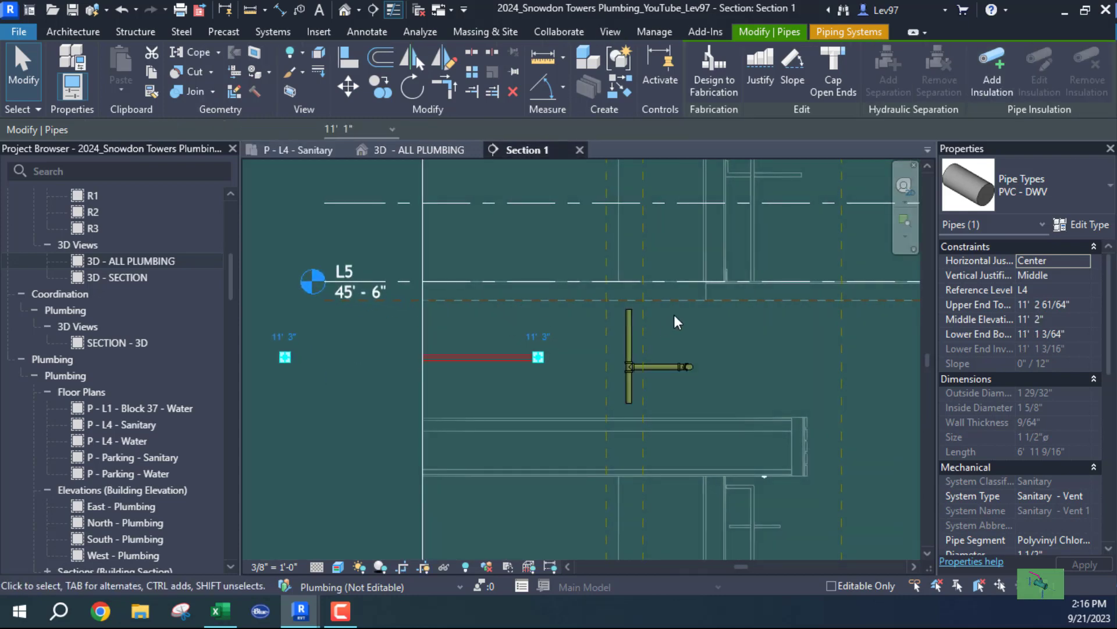
click(671, 314)
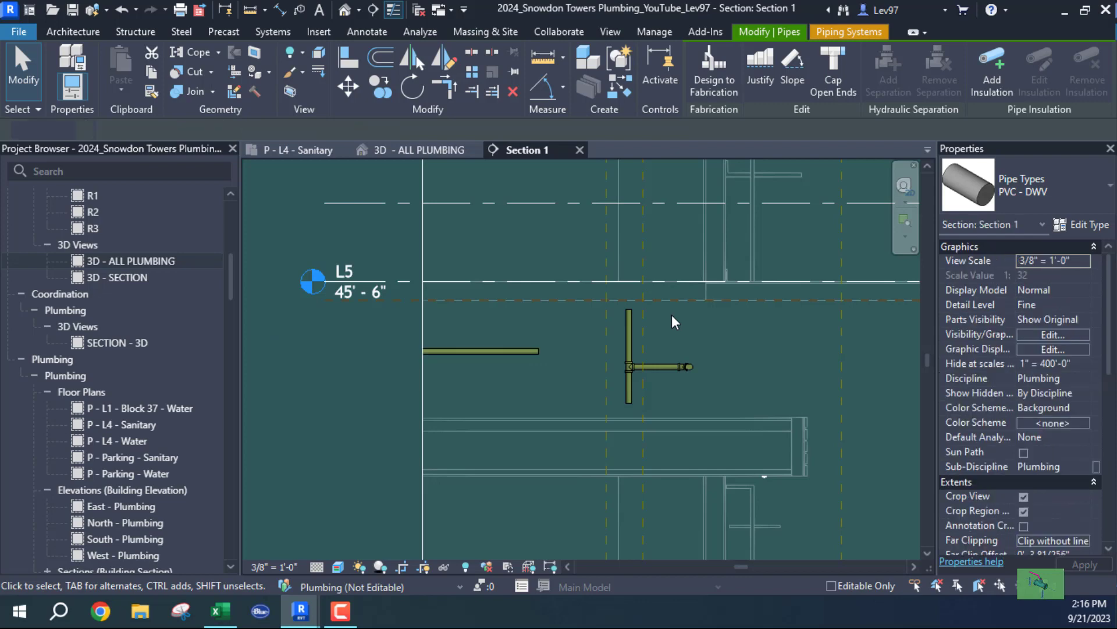
Step: Nudge the kitchen sink's horizontal vent pipe further up, past 11' 5 1/2"
scroll(542, 369, up, 2)
click(514, 348)
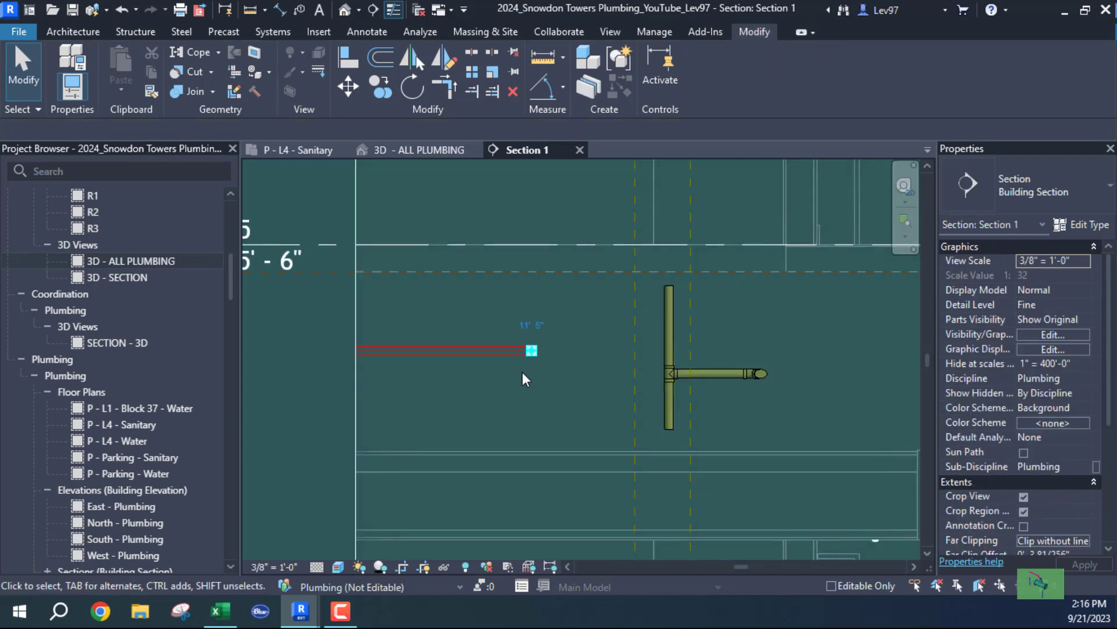
click(568, 340)
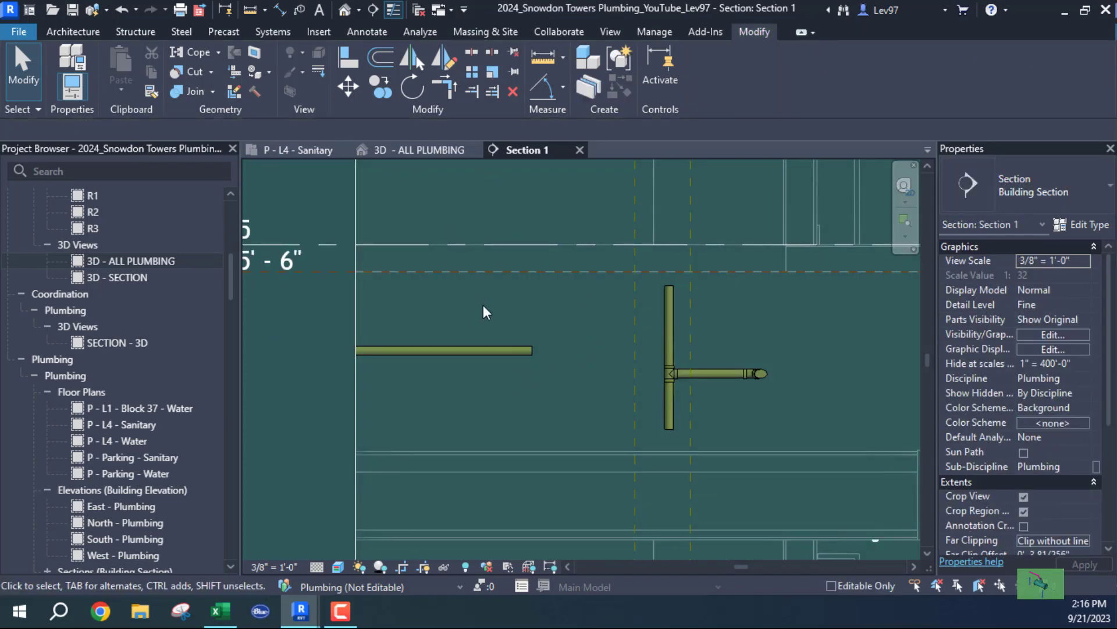
click(491, 350)
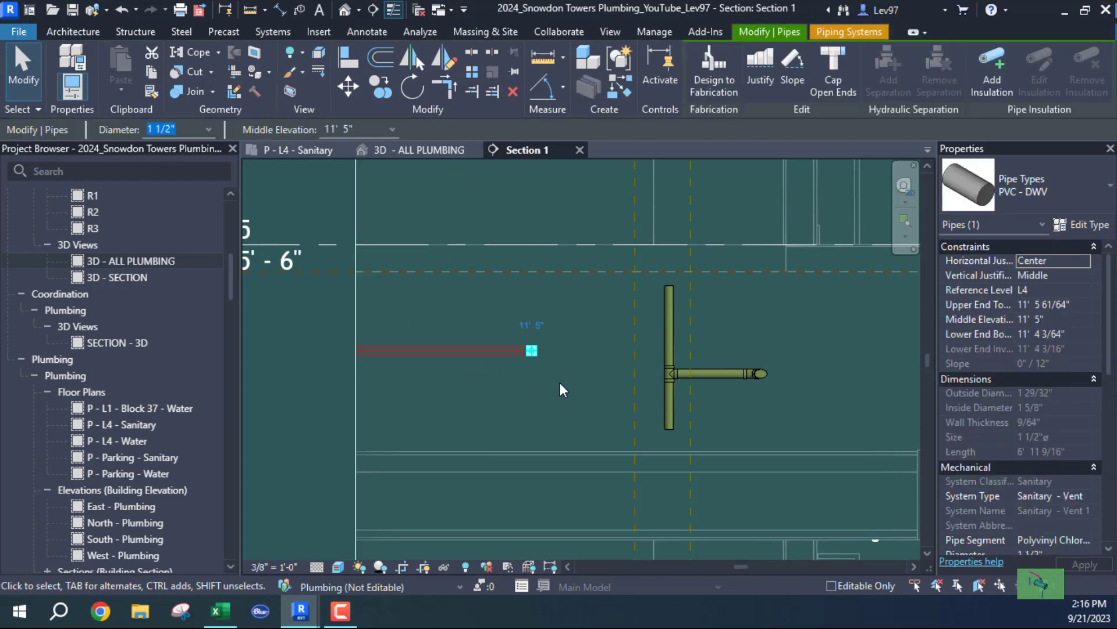
key(Up)
key(Up)
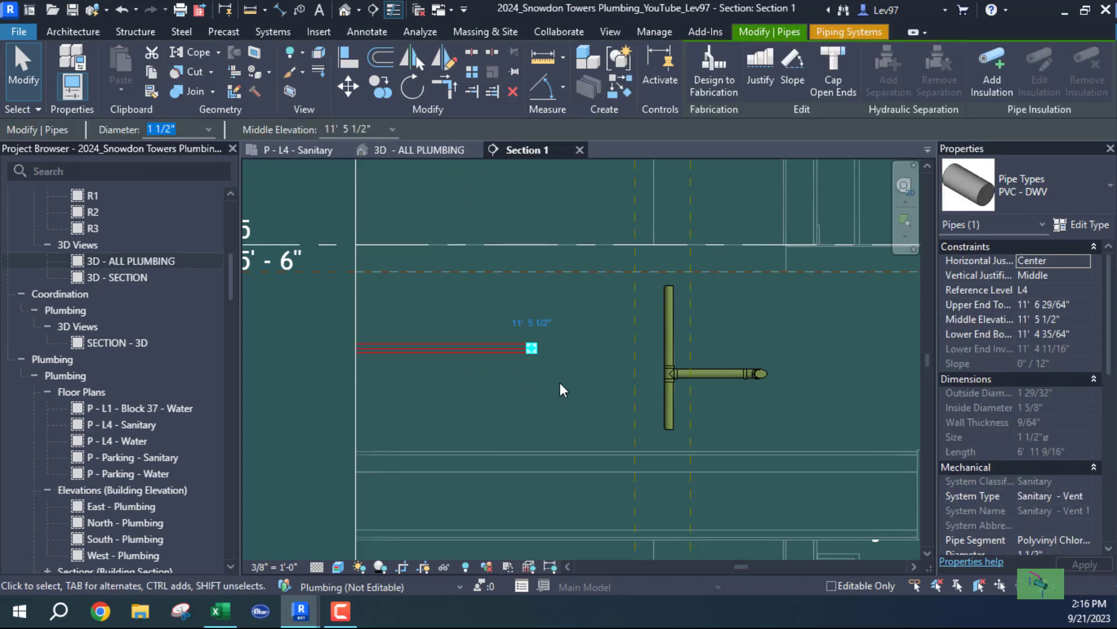
click(560, 389)
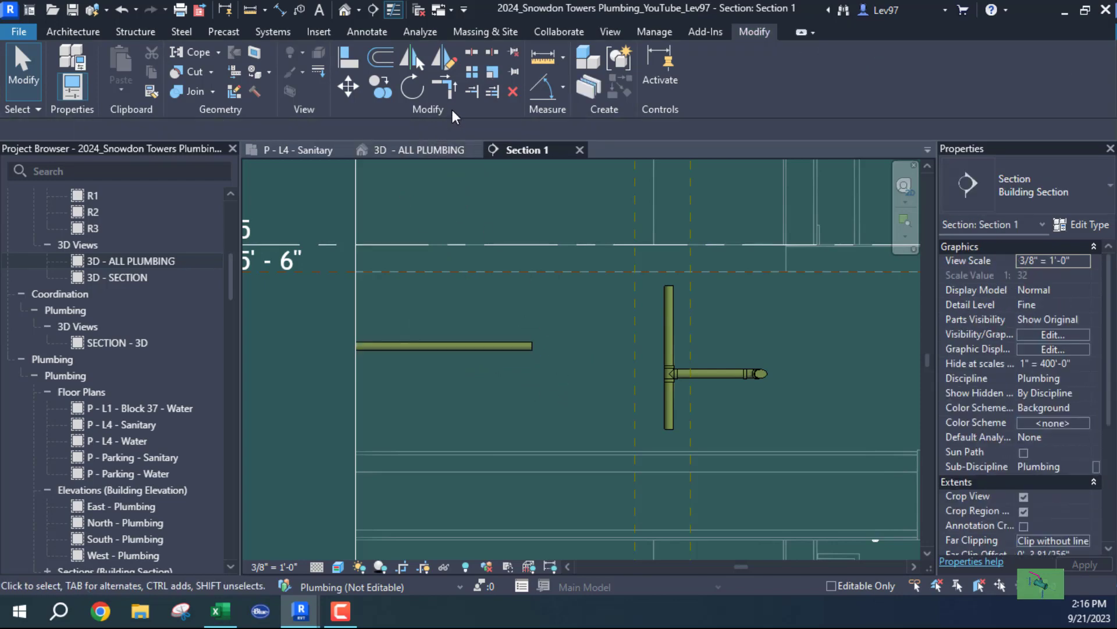
Step: Extend the kitchen sink's horizontal vent to the vertical vent, inspect the joining tee, and undo the connection
click(471, 91)
click(669, 343)
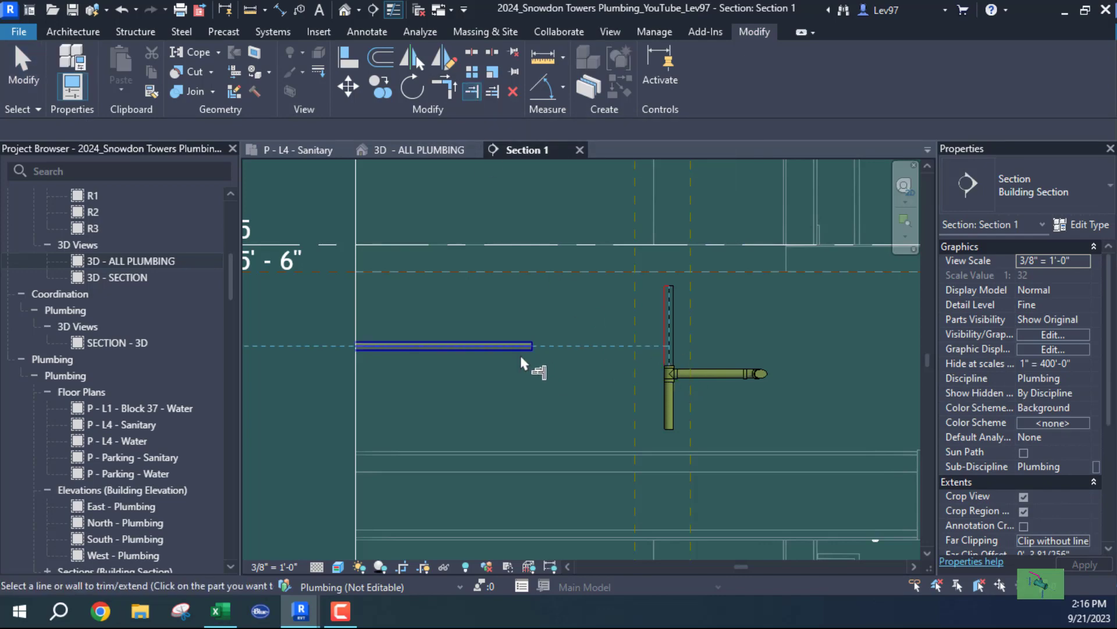
click(511, 344)
key(Escape)
key(Escape)
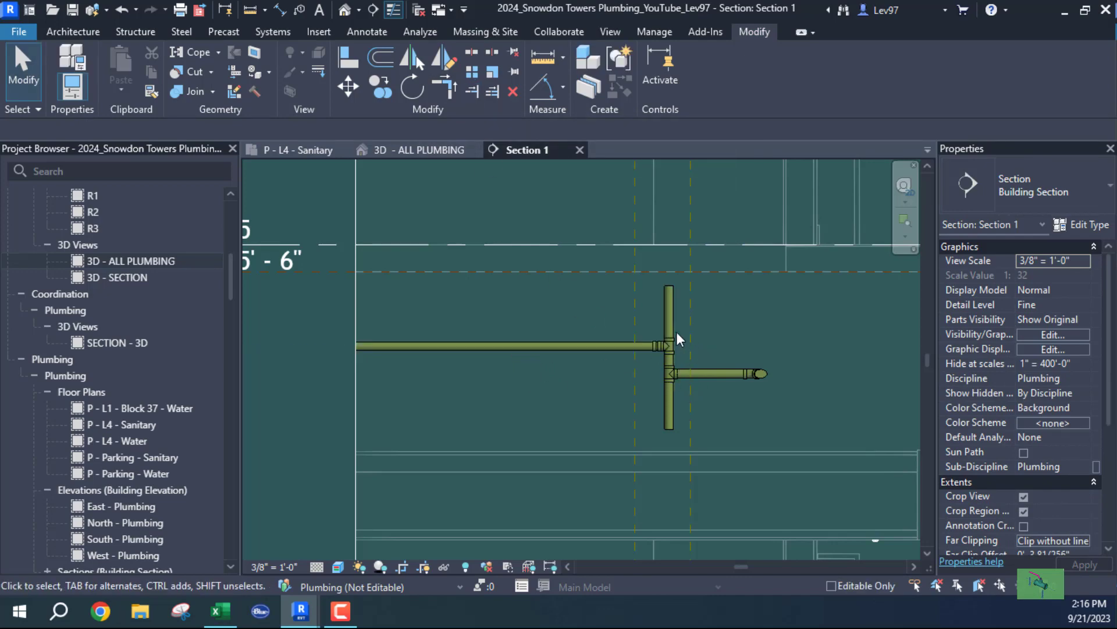
scroll(664, 355, up, 3)
scroll(639, 382, up, 2)
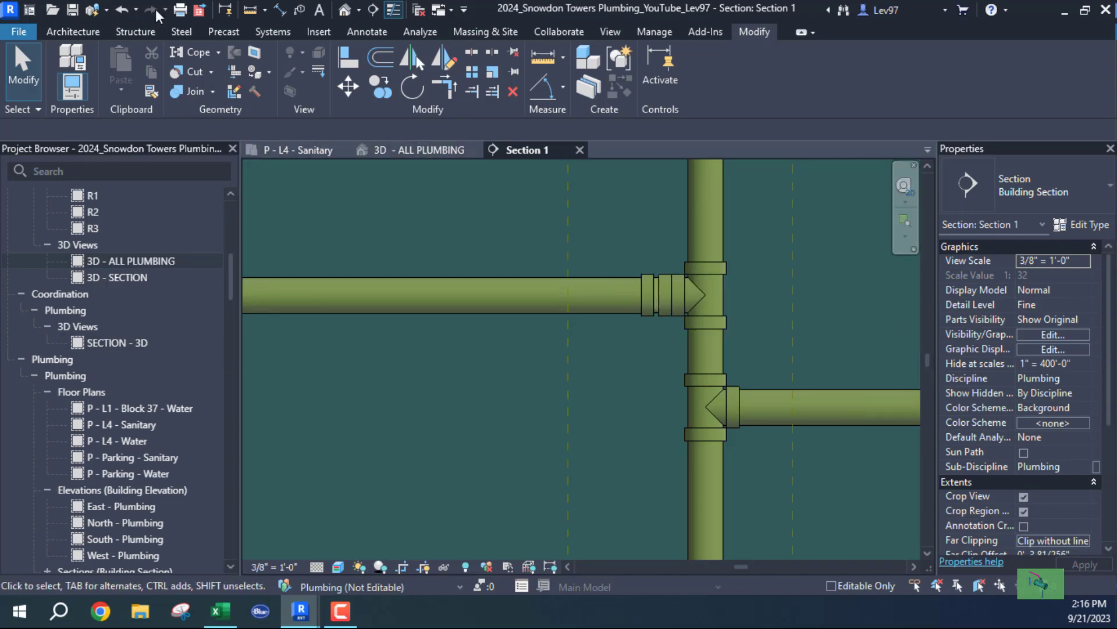
click(127, 5)
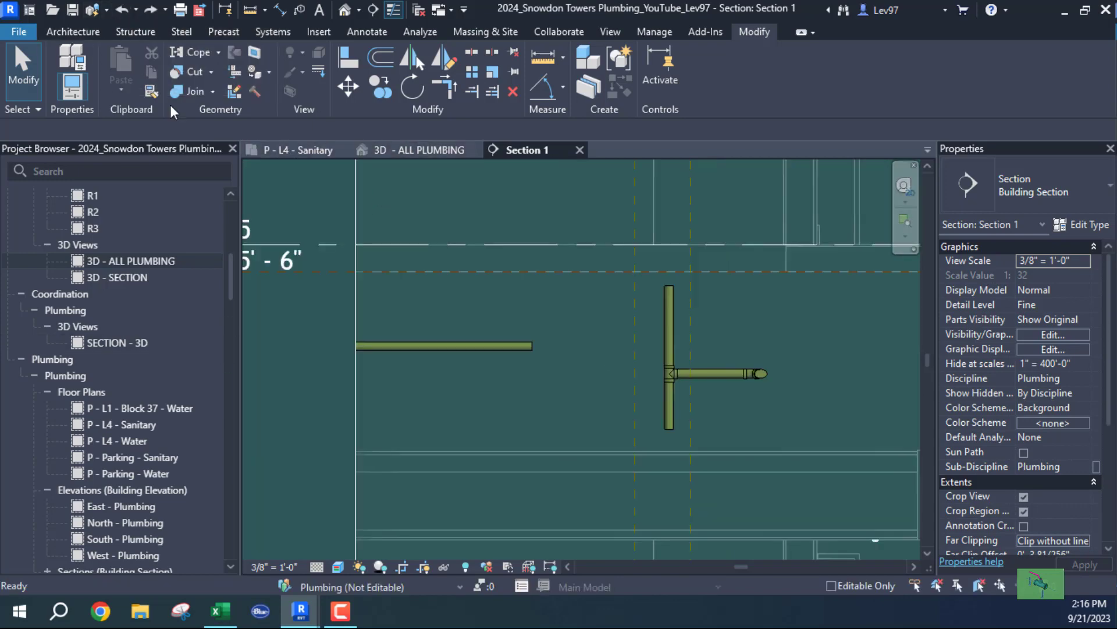
Step: Undo the last upward nudge of the kitchen sink's horizontal vent and select the pipe in Section 1
click(309, 150)
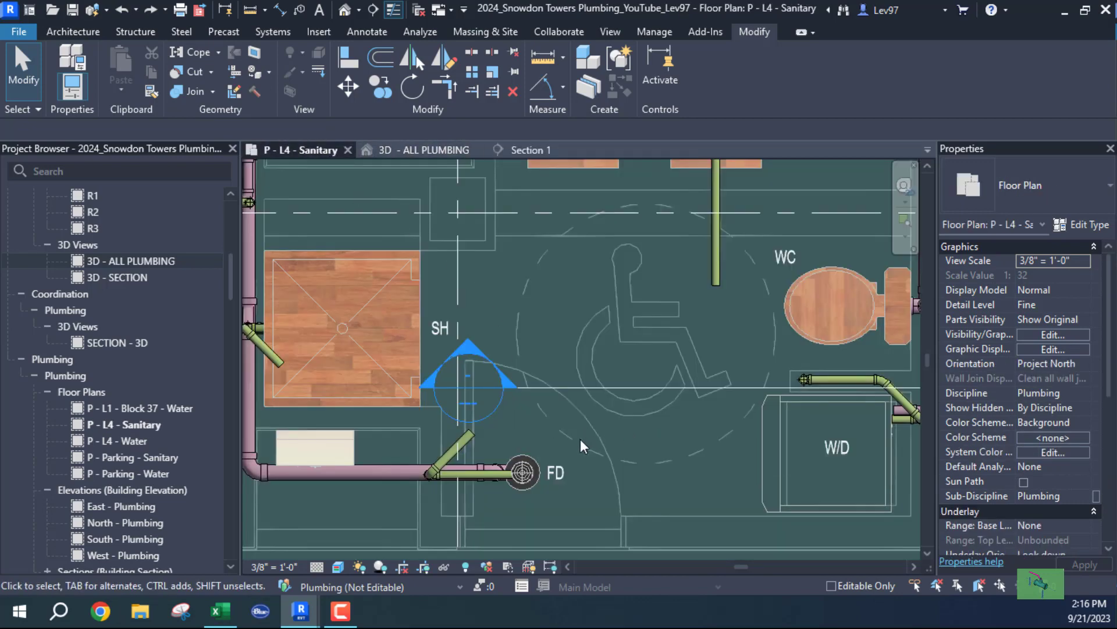
scroll(602, 445, down, 3)
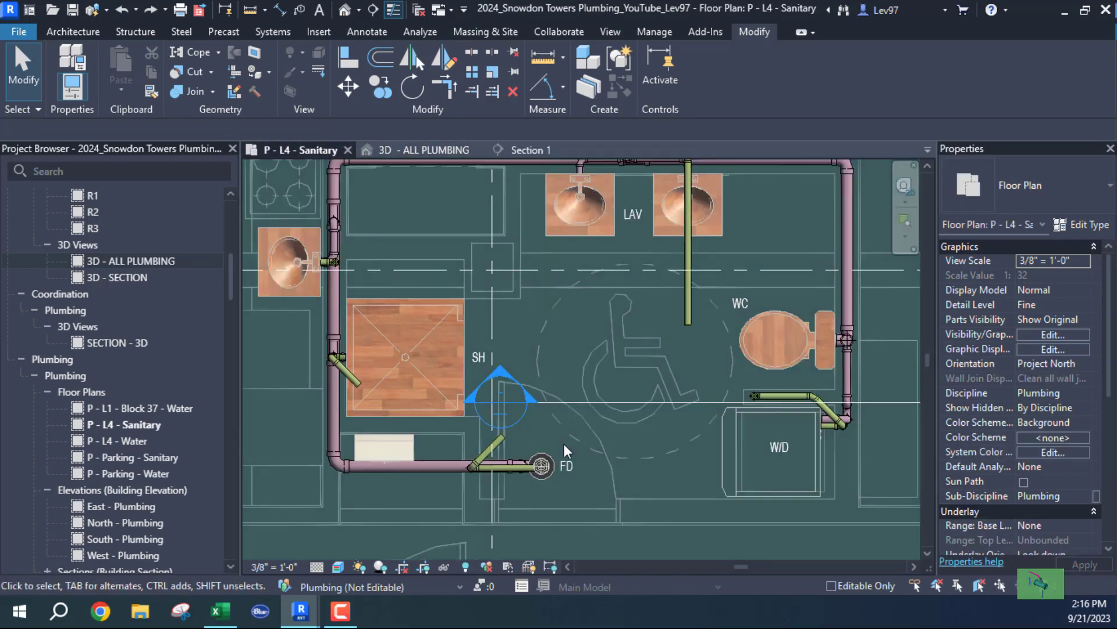
click(675, 407)
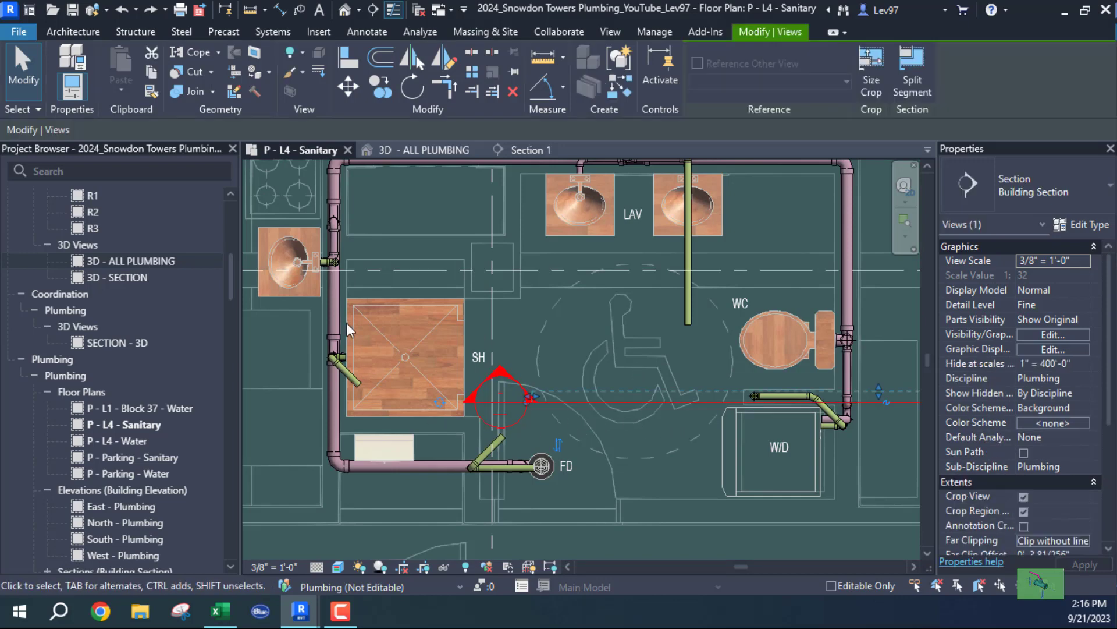
click(122, 10)
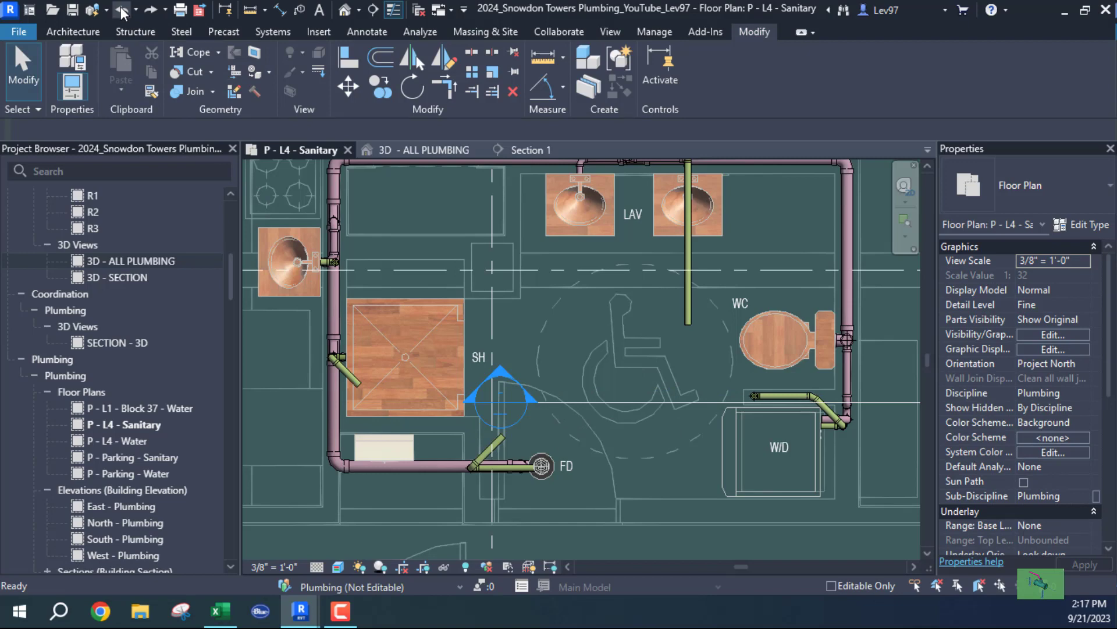
click(526, 149)
click(524, 348)
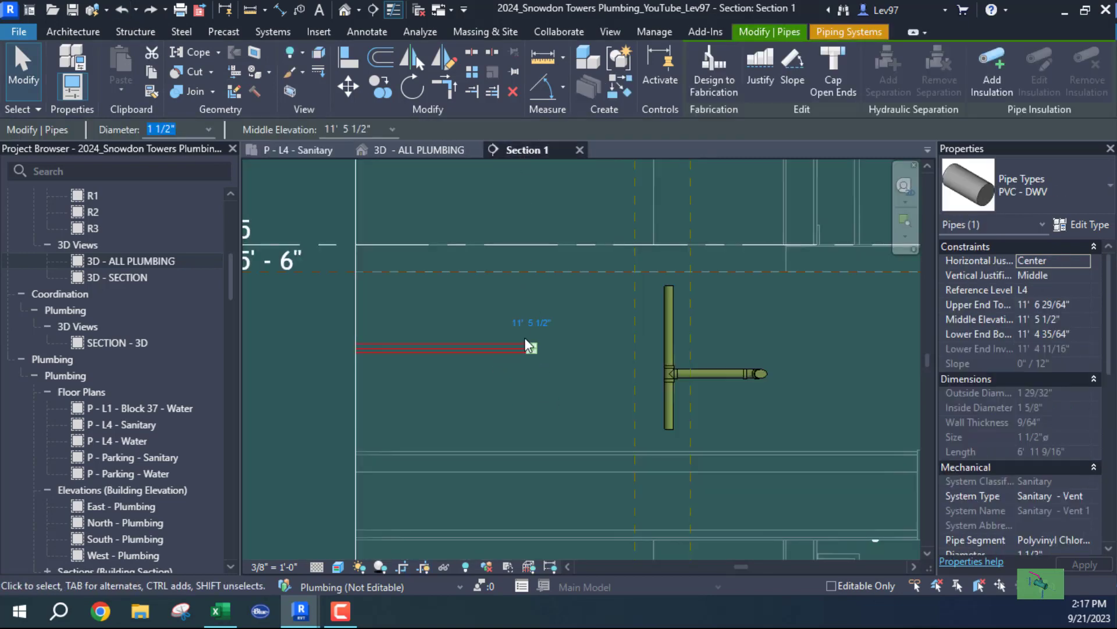
Step: Widen Section 1's crop region beyond the shower so that it covers the full length of the horizontal kitchen sink vent
click(302, 149)
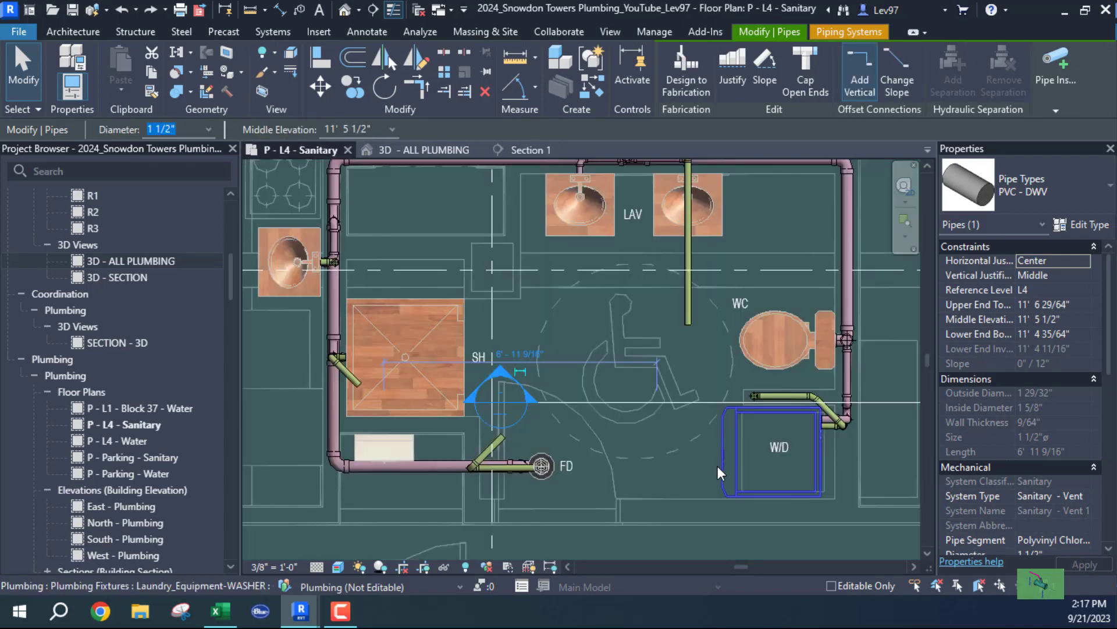
scroll(665, 456, down, 3)
click(688, 450)
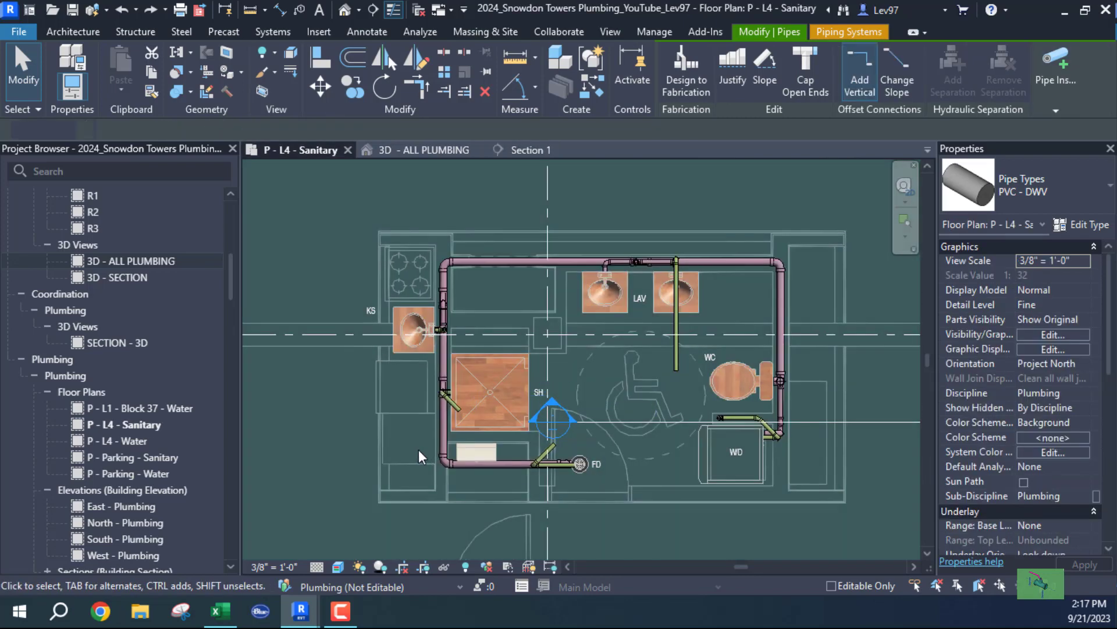
click(662, 422)
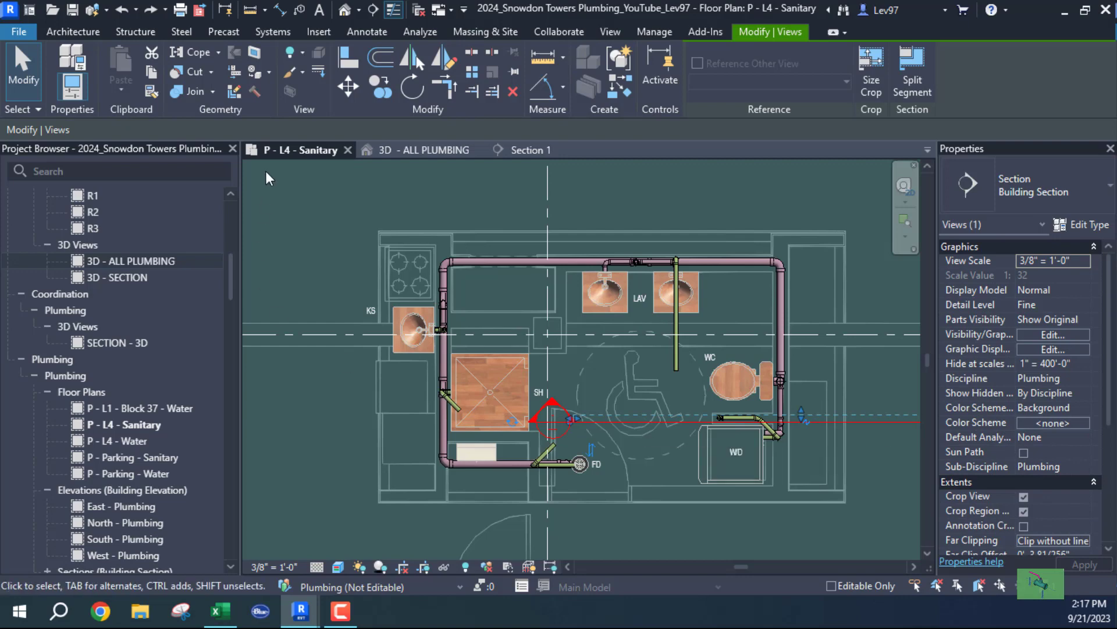
click(523, 149)
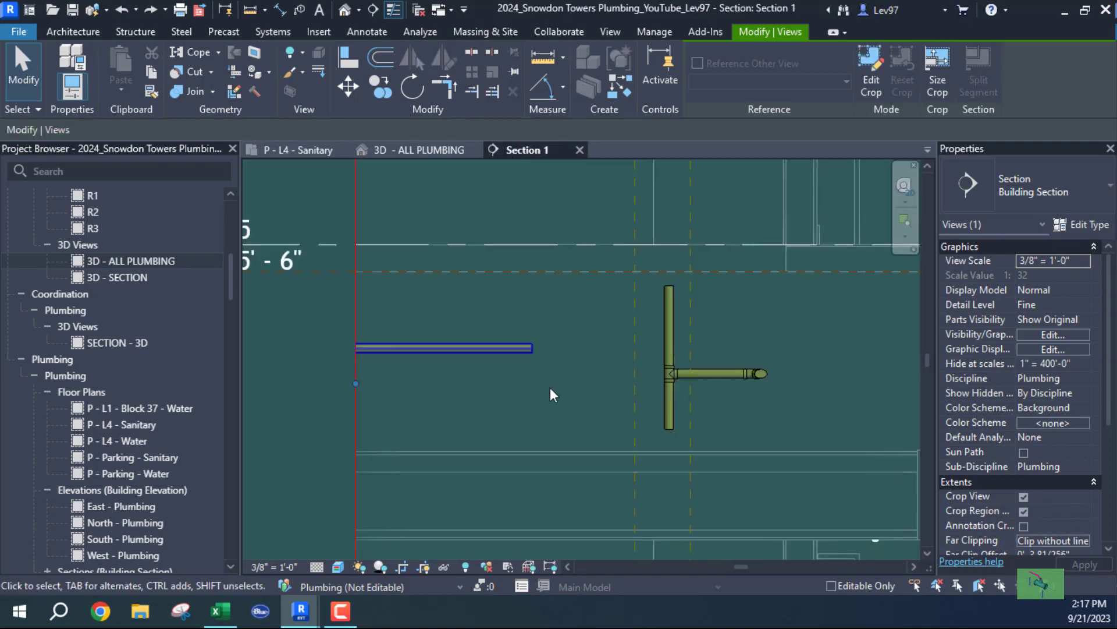
scroll(511, 409, down, 3)
scroll(718, 434, down, 1)
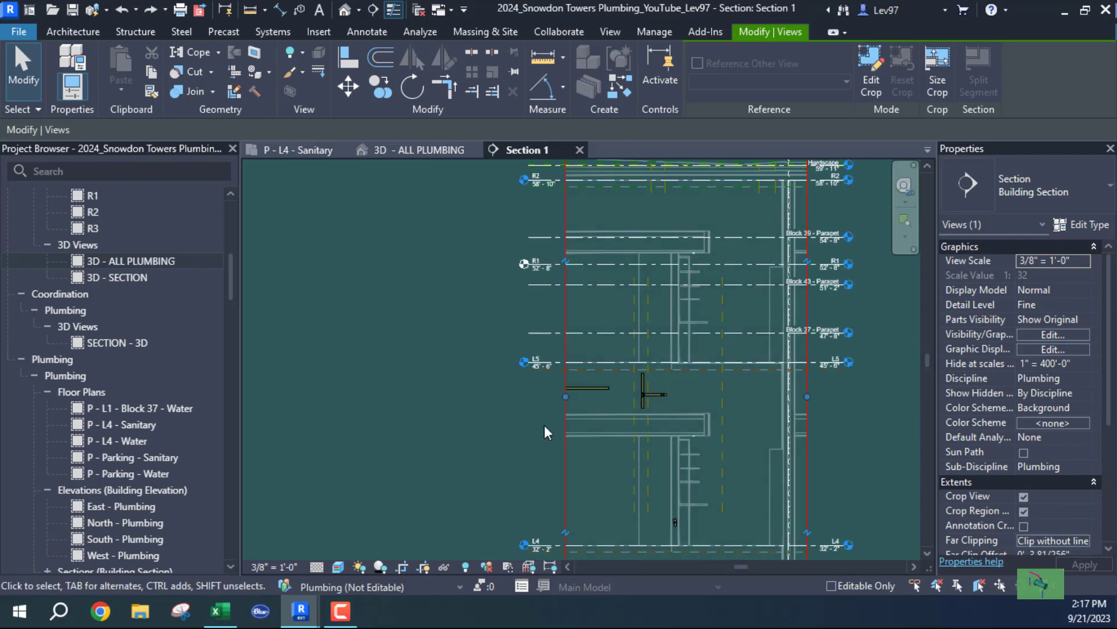
drag(567, 404, 359, 404)
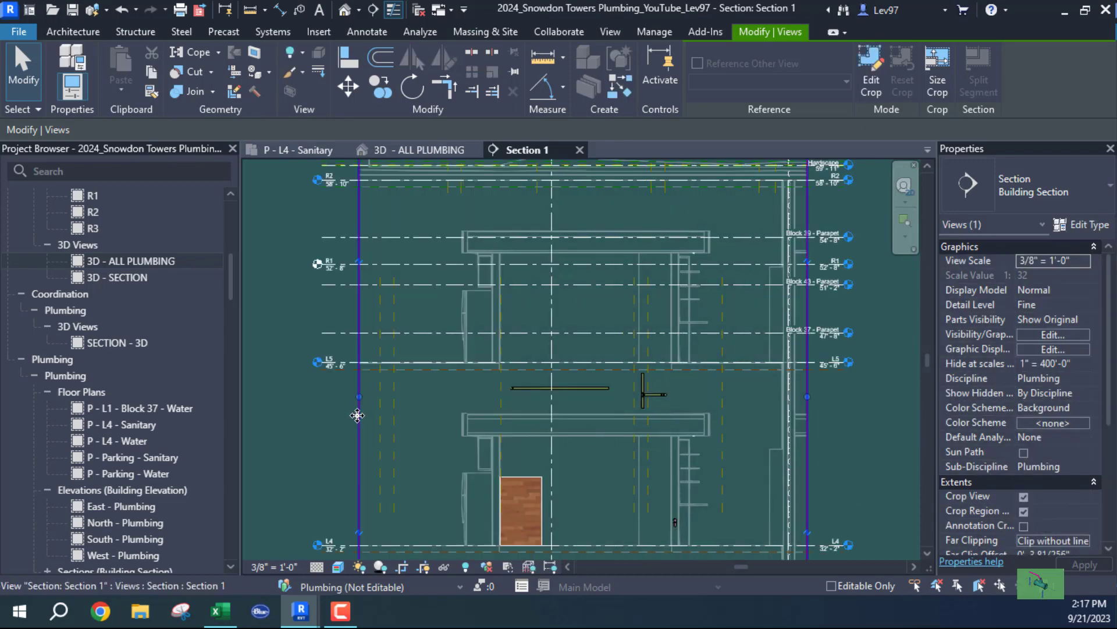
scroll(524, 396, up, 4)
click(558, 369)
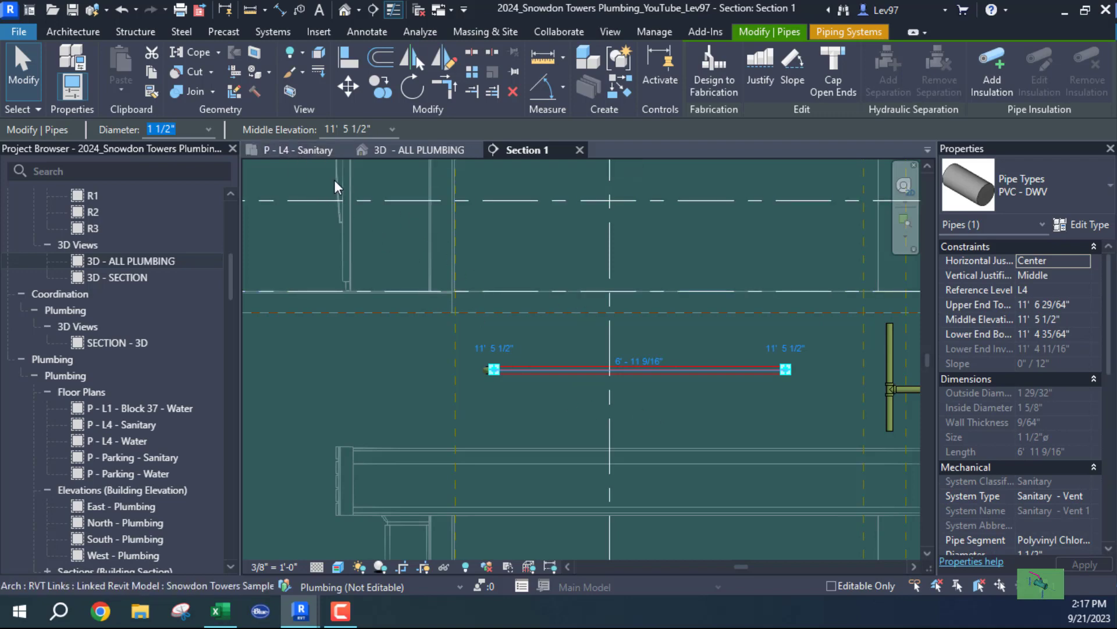
Step: In the P - L4 - Sanitary plan, slide the Section 1 line sideways so that its head sits beyond the kitchen sink
click(299, 147)
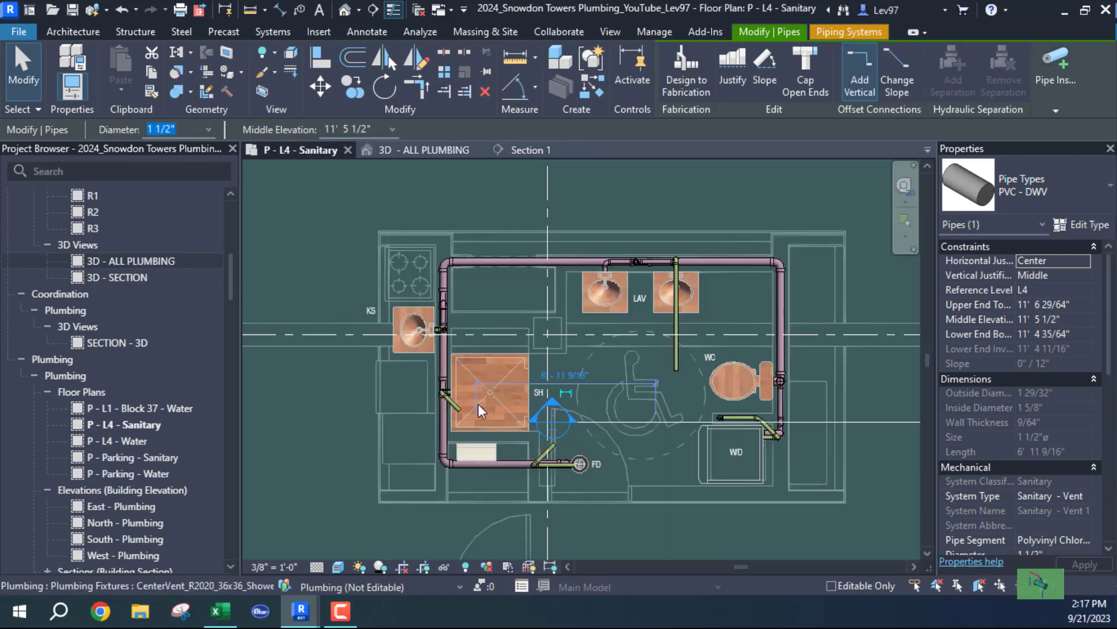
click(626, 462)
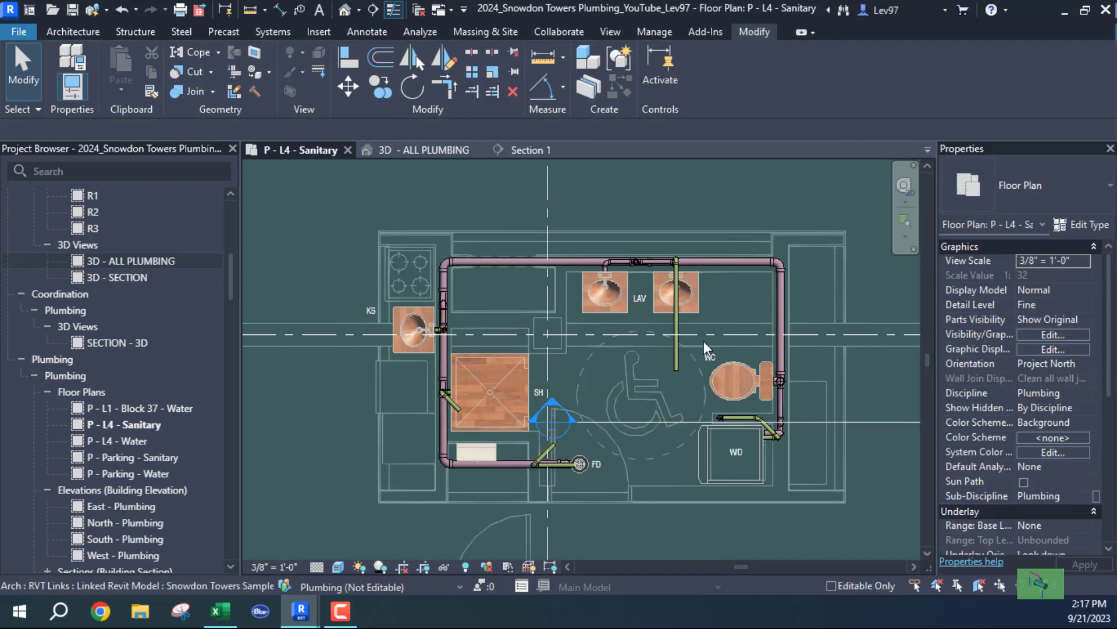
click(832, 421)
drag(501, 456, 690, 419)
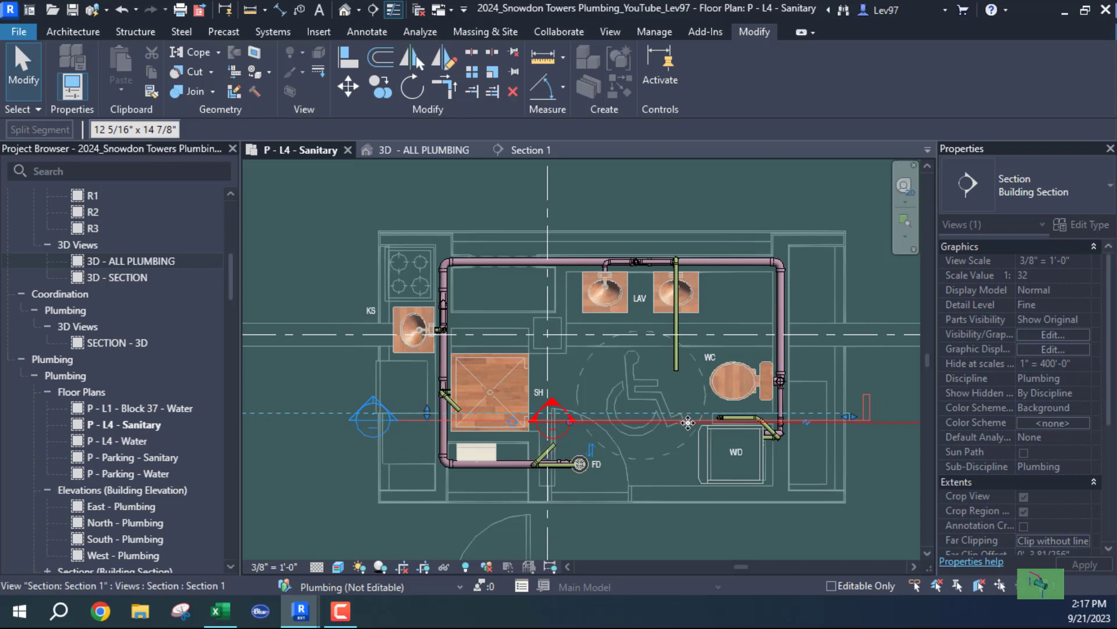
Step: Raise the Top offset of the P - L4 - Sanitary plan's view range to include the kitchen sink's horizontal vent
key(Escape)
scroll(457, 376, up, 3)
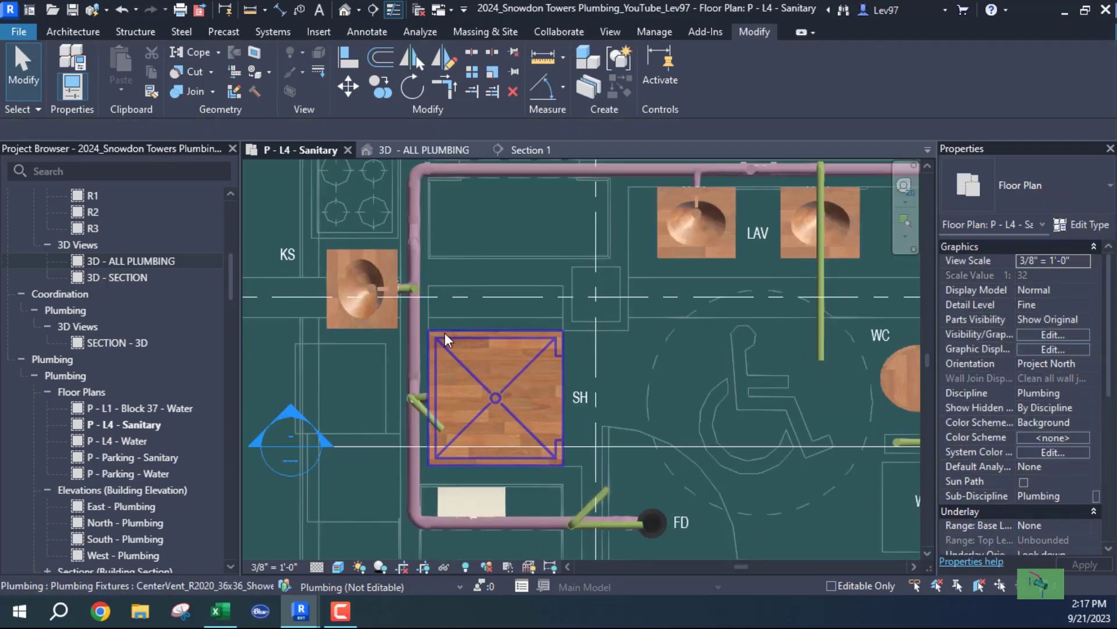
middle_drag(788, 391, 487, 364)
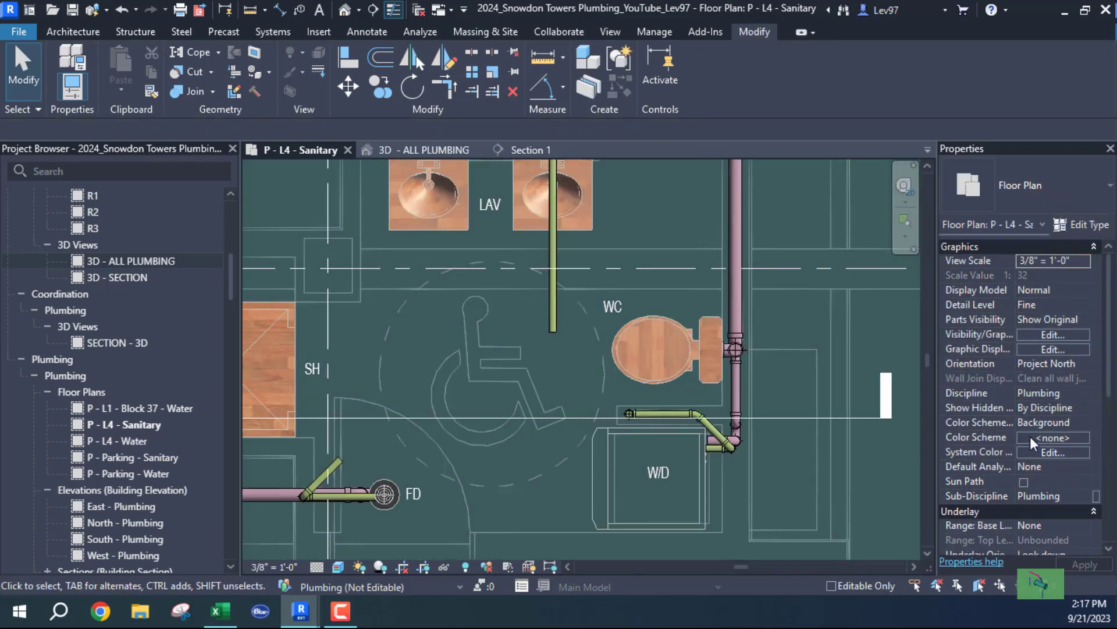
scroll(1013, 428, down, 4)
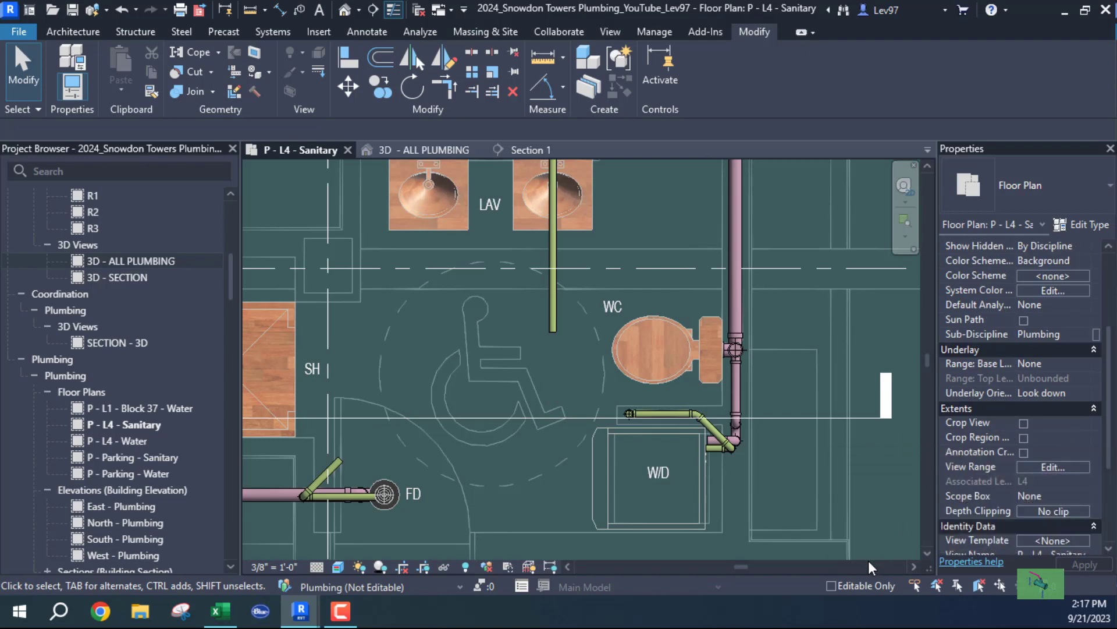
click(1059, 467)
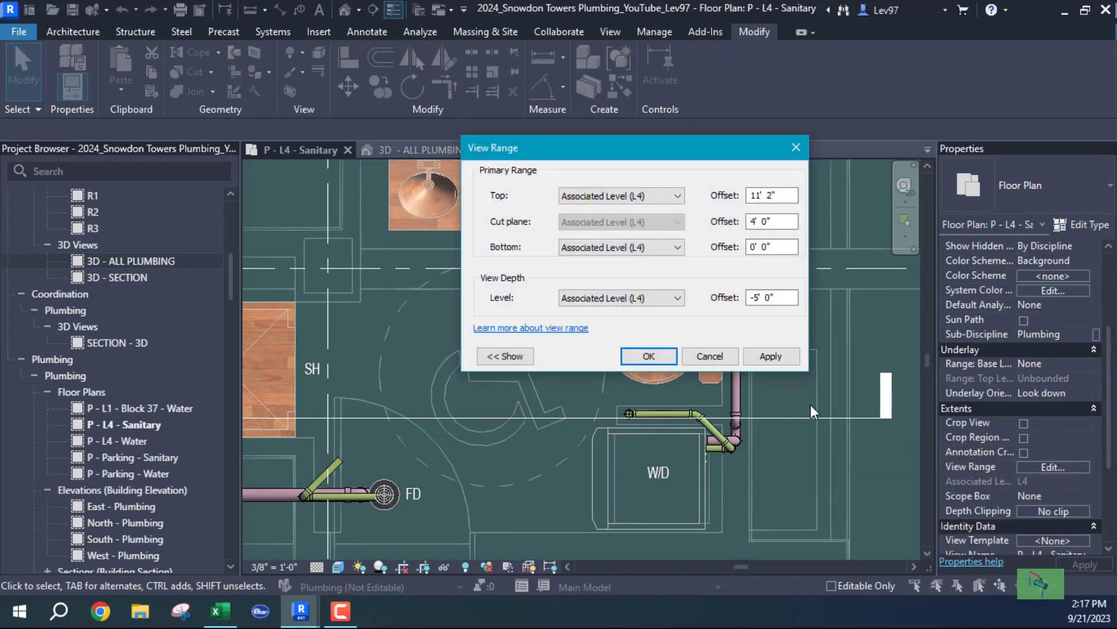
drag(783, 195, 725, 194)
text(11)
click(663, 360)
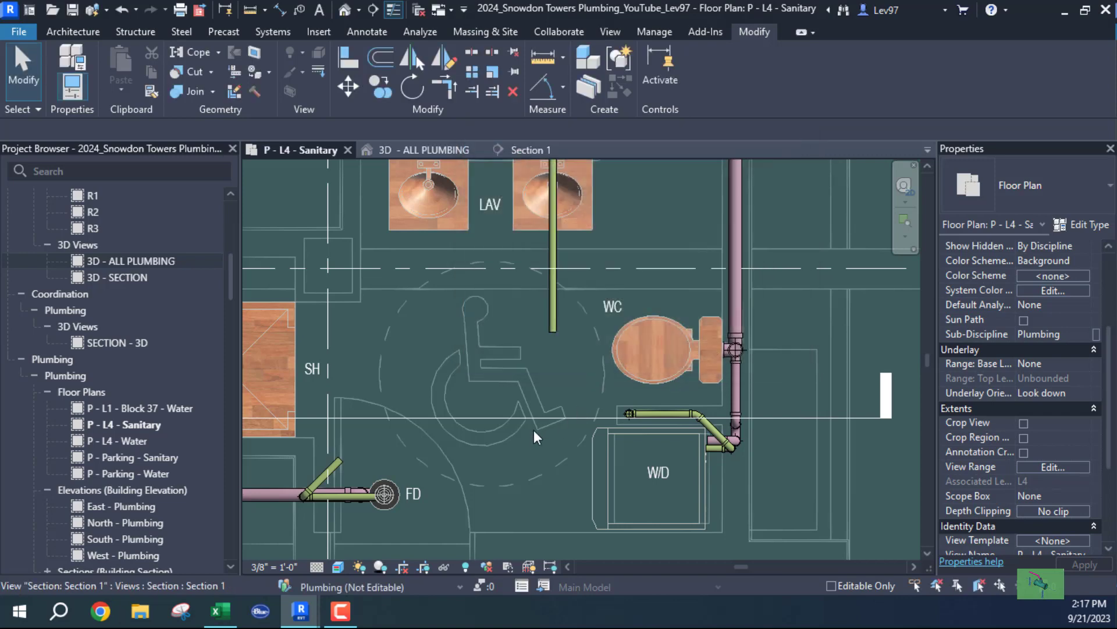
Step: Move the Section 1 line down, clear of the kitchen sink's horizontal vent, and check the Section 1 view
middle_drag(538, 420, 682, 421)
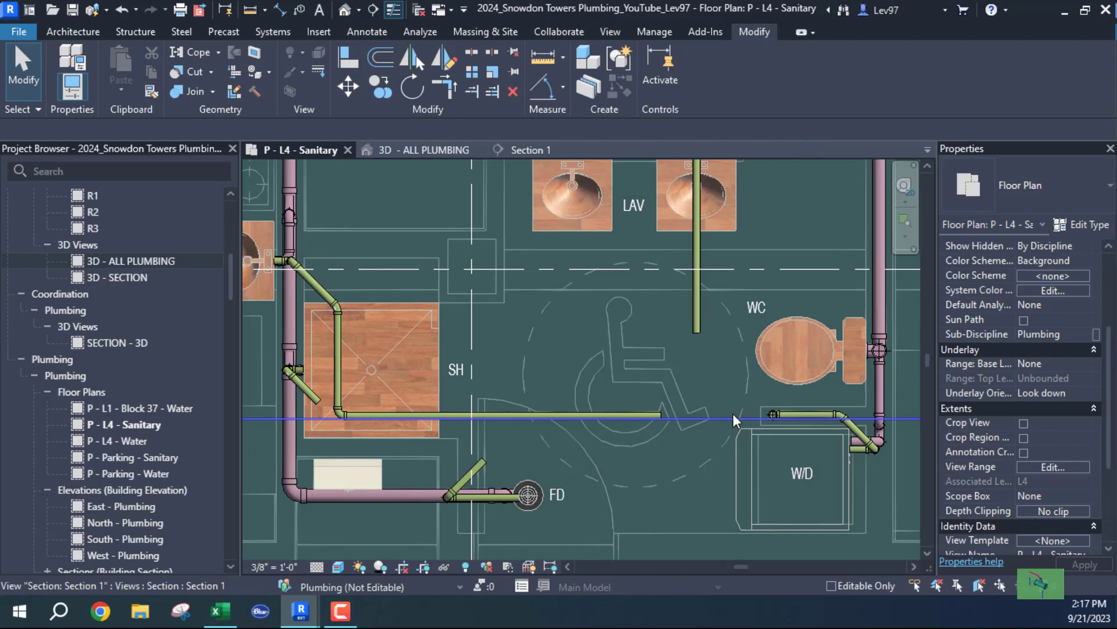
drag(728, 415, 720, 457)
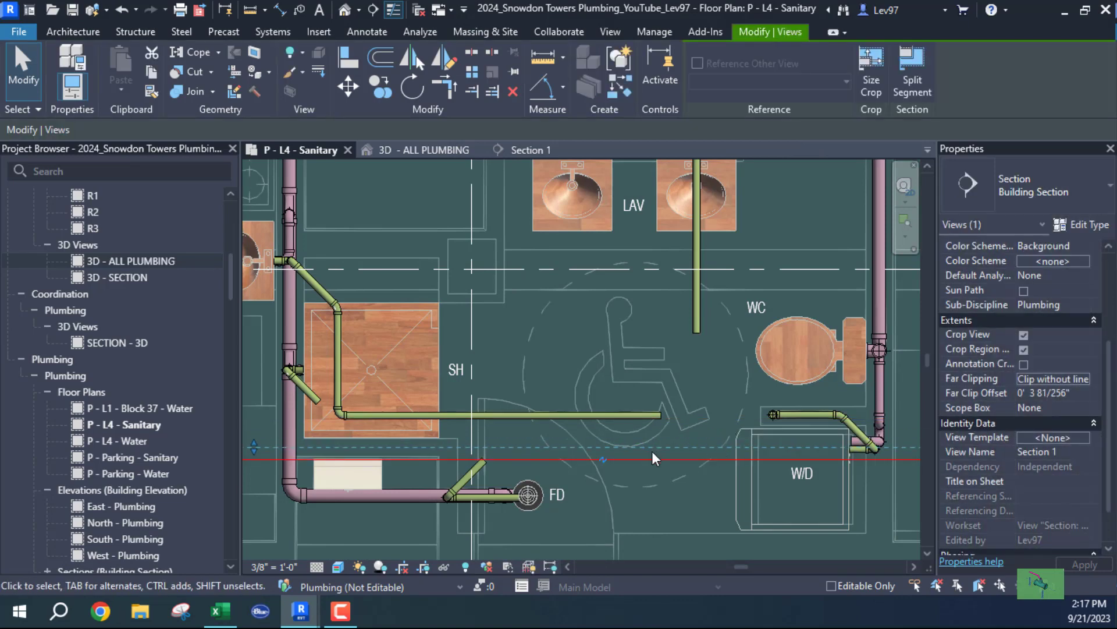
middle_drag(679, 469, 870, 469)
middle_drag(695, 360, 373, 320)
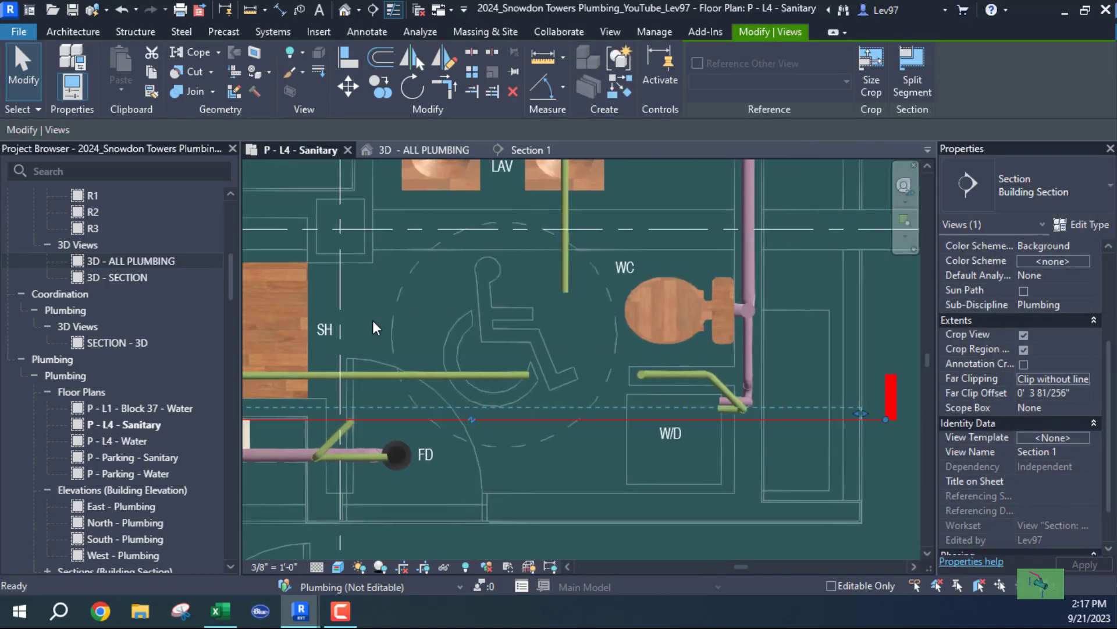
scroll(623, 378, up, 1)
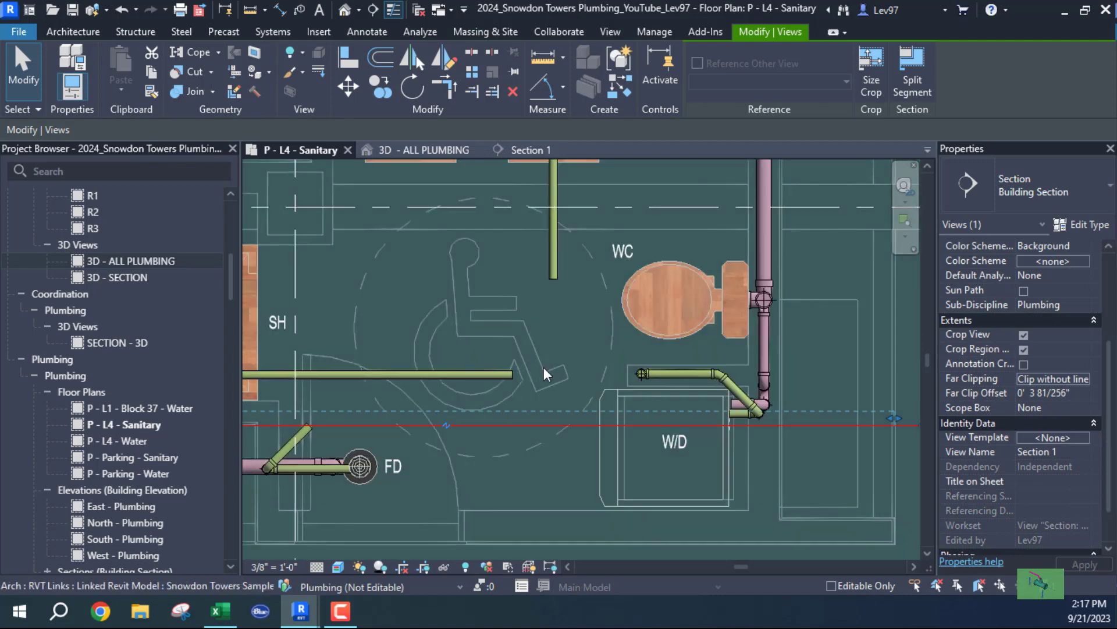
middle_drag(543, 372, 684, 362)
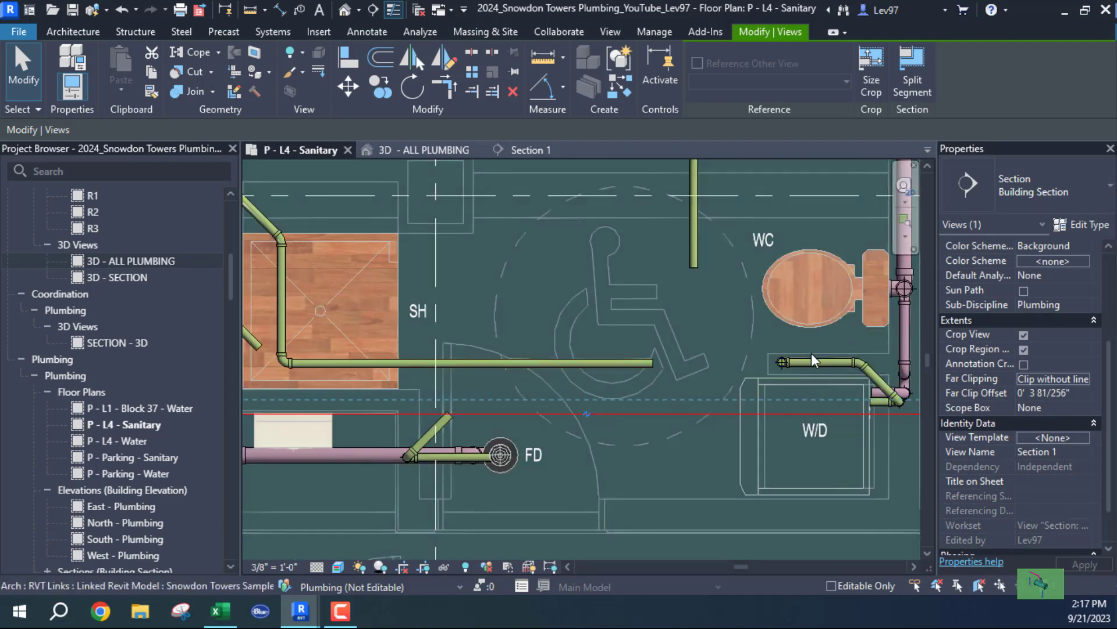
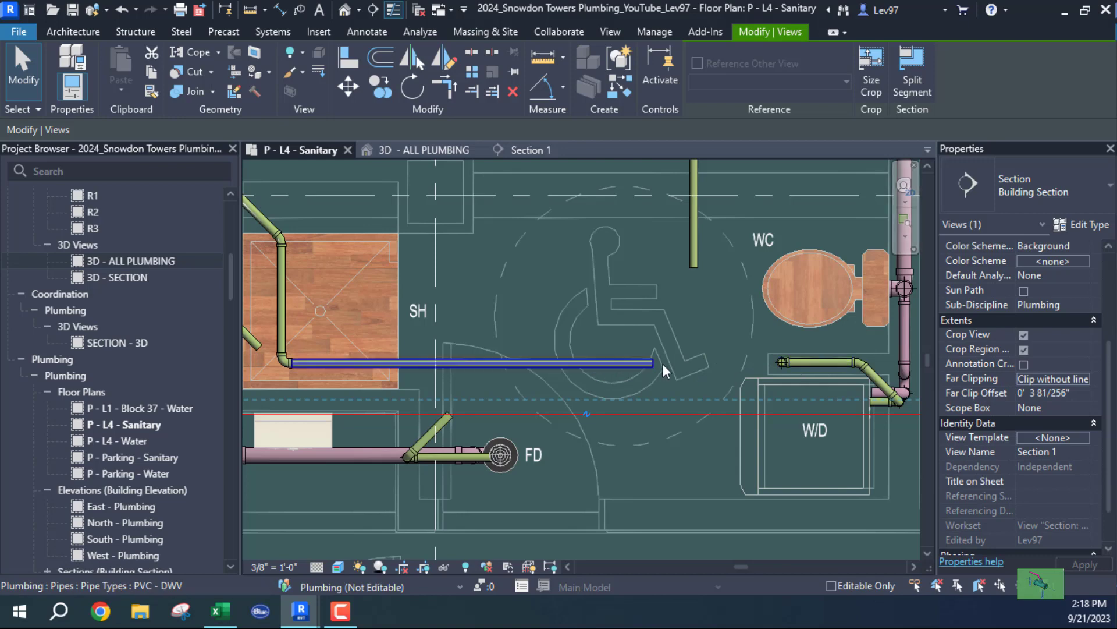
click(530, 150)
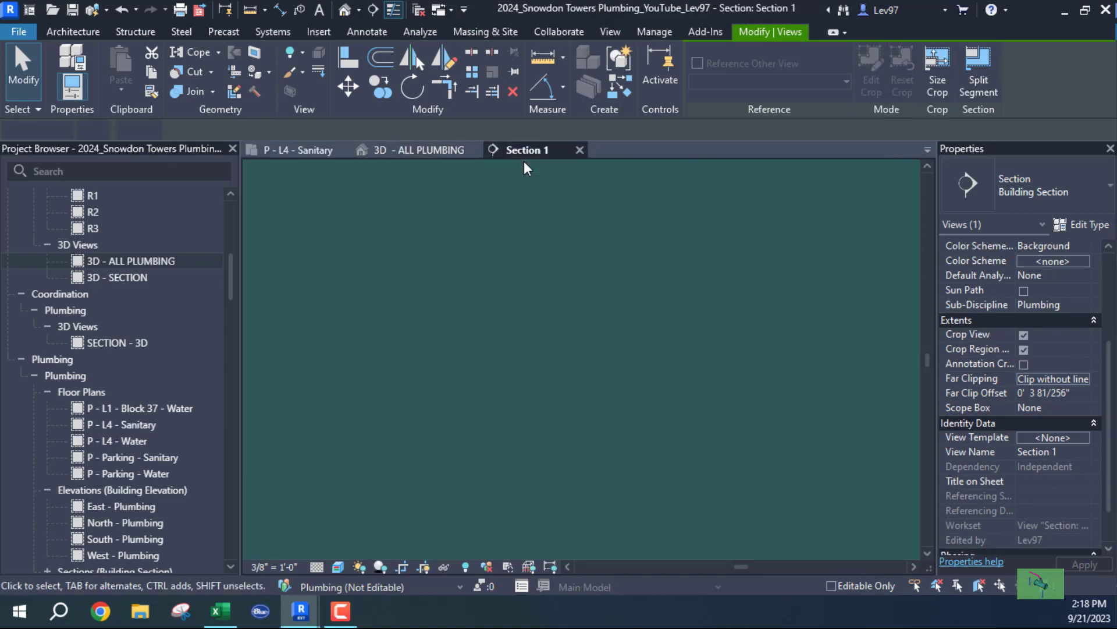
scroll(608, 390, down, 2)
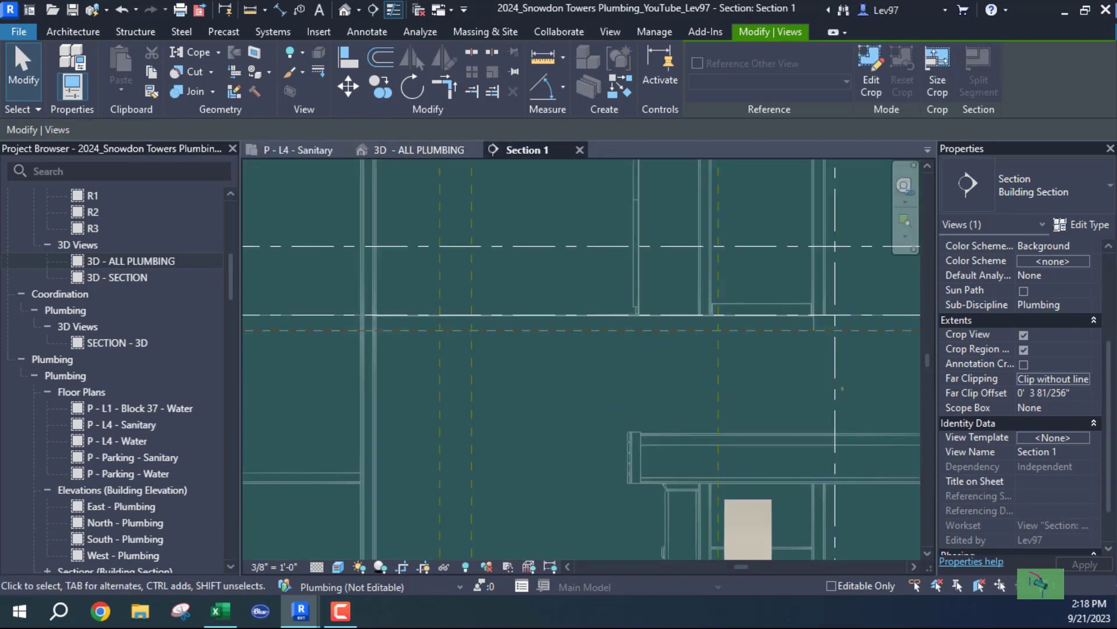
scroll(729, 371, down, 2)
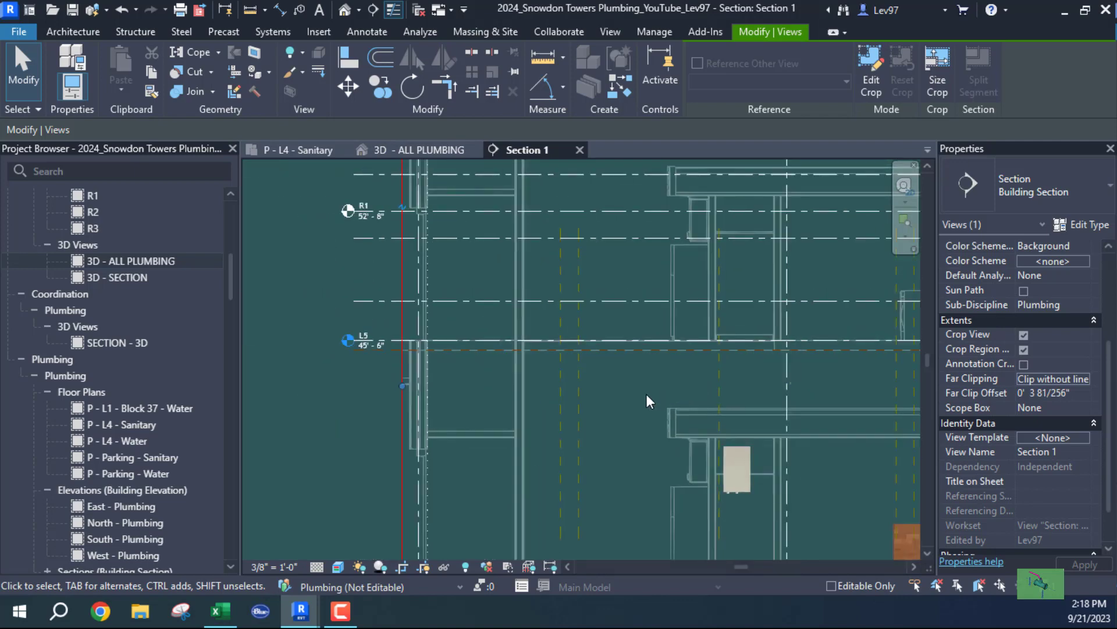
Step: Move the Section 1 line back up alongside the kitchen sink's horizontal vent and check the vents in Section 1
click(288, 145)
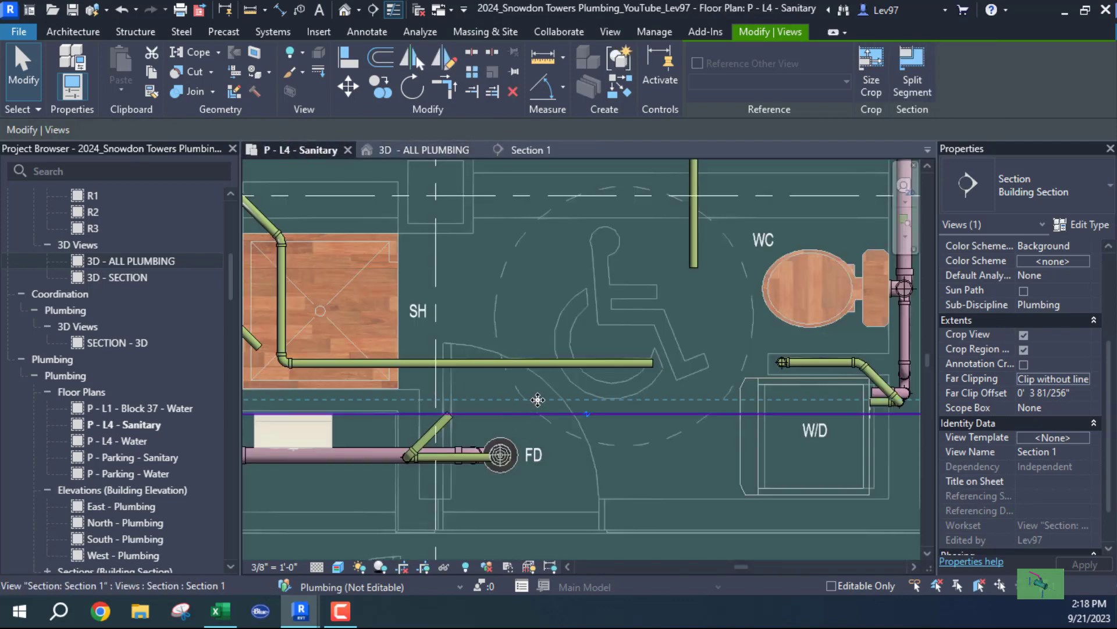
drag(515, 415, 585, 371)
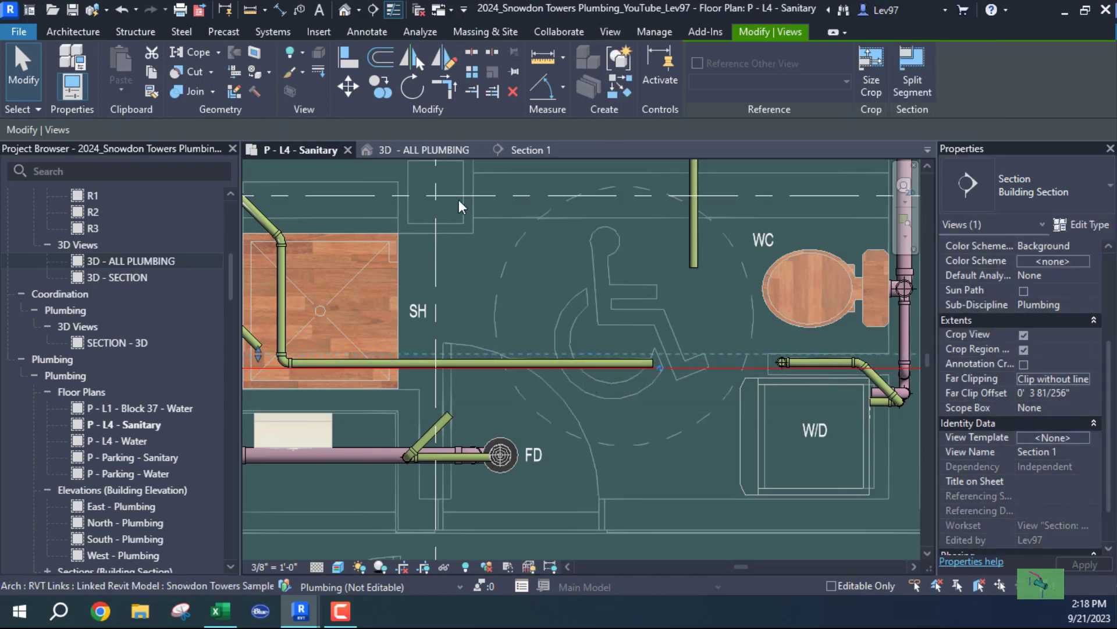
click(535, 150)
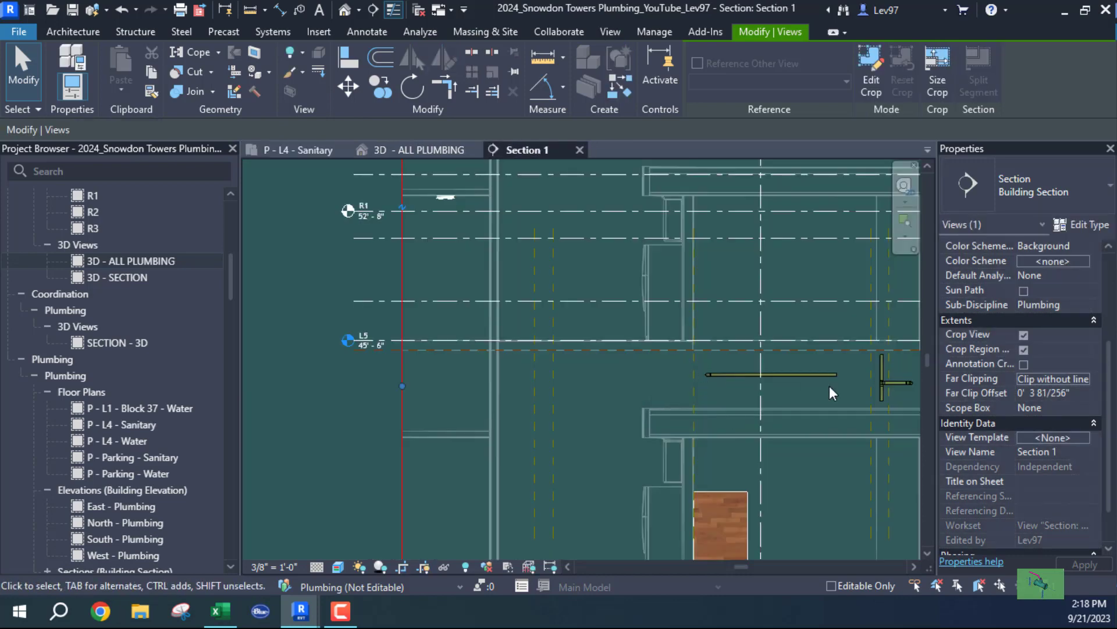
scroll(832, 385, up, 6)
scroll(603, 349, down, 3)
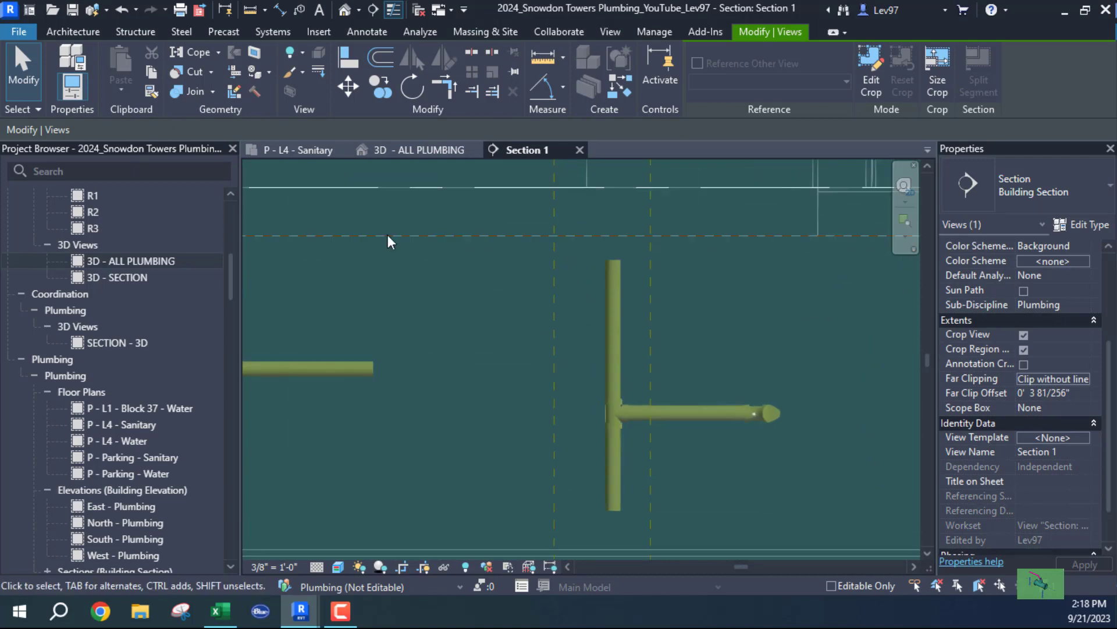
Step: In the P - L4 - Sanitary plan, align the kitchen sink's horizontal vent with the centerline of the W/D vent
click(300, 149)
key(Escape)
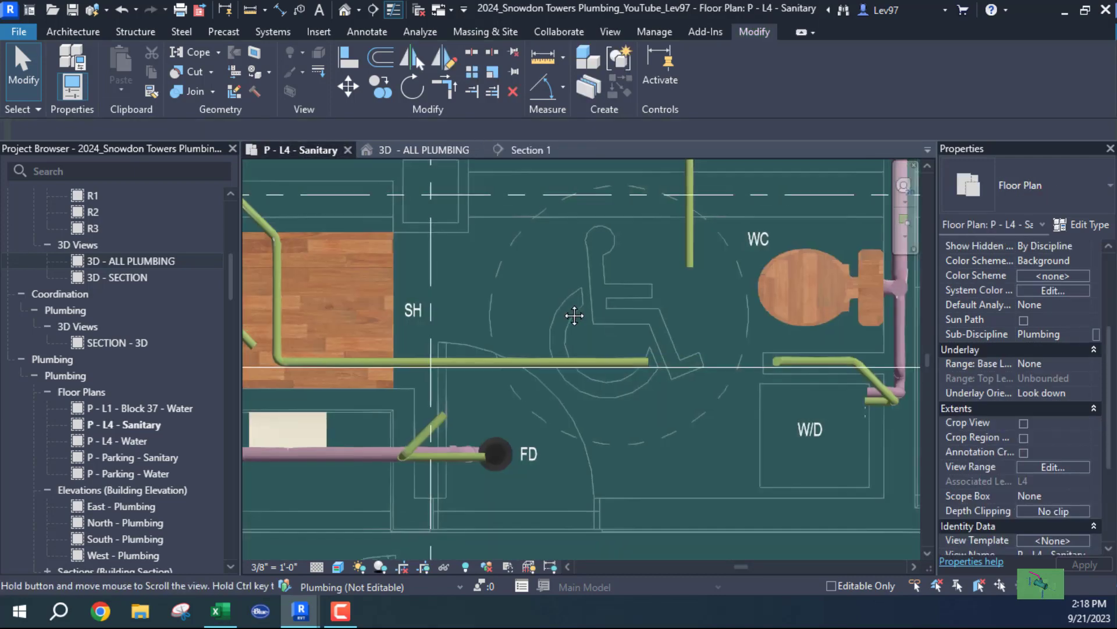
scroll(633, 370, up, 4)
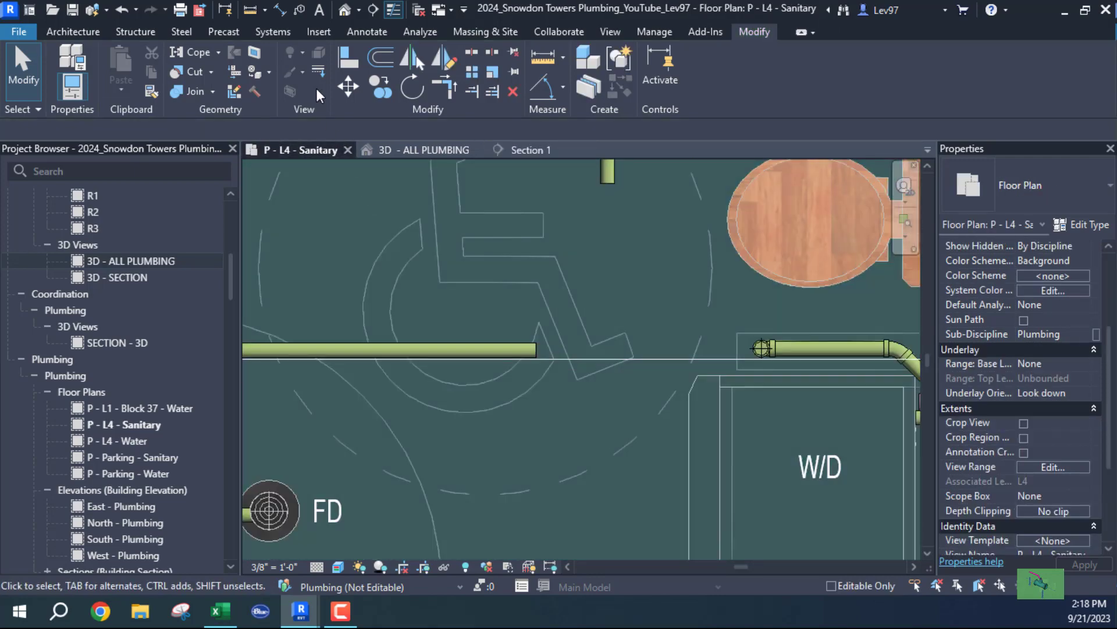
click(348, 61)
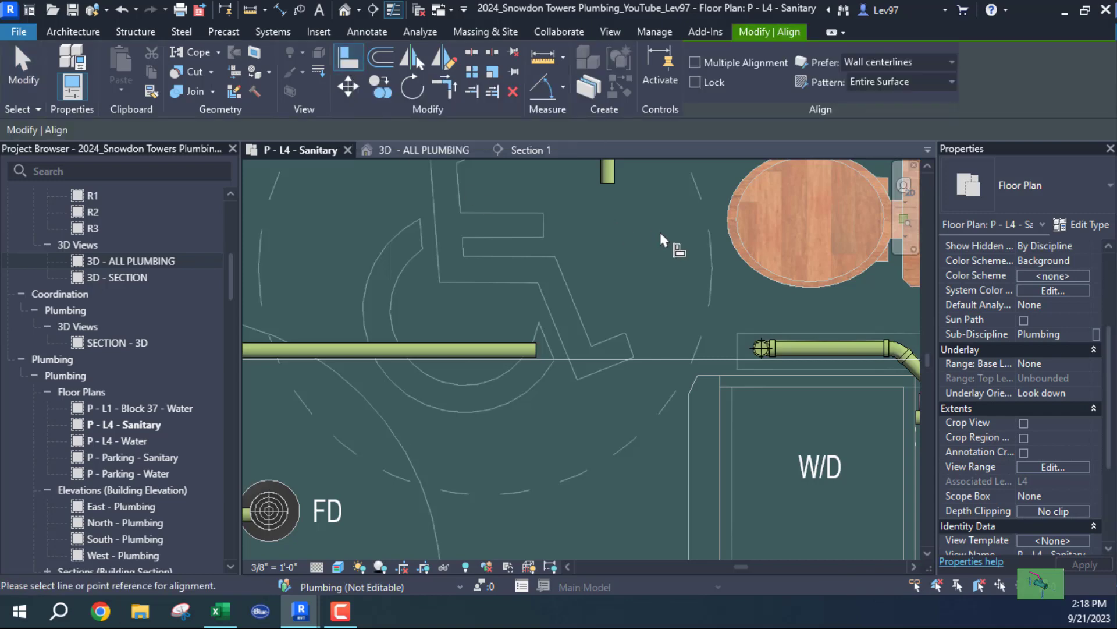
click(827, 348)
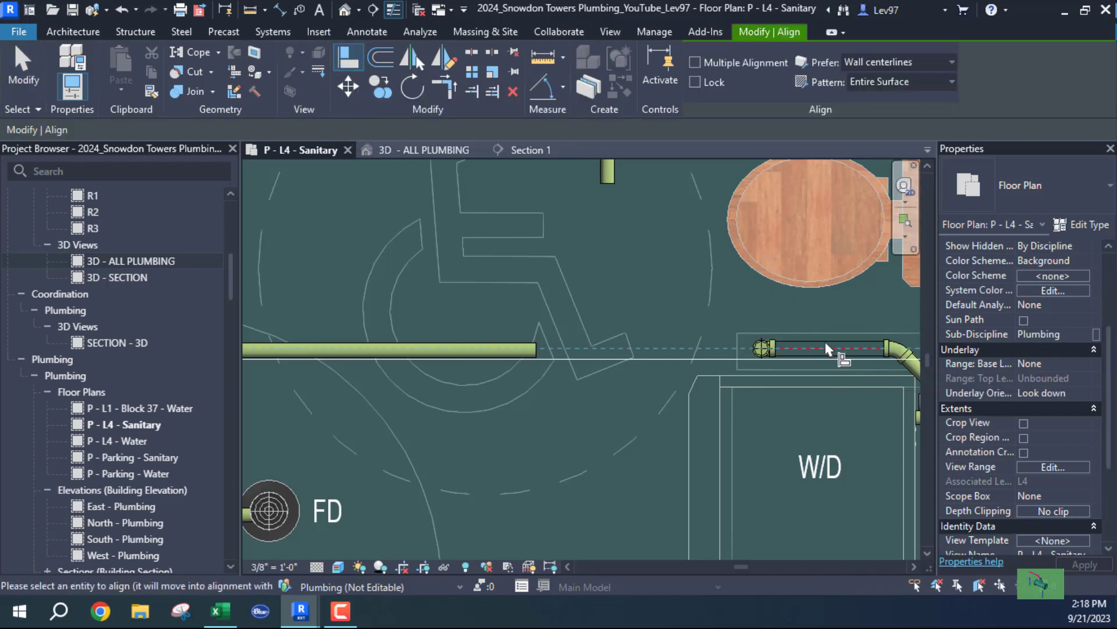
click(497, 352)
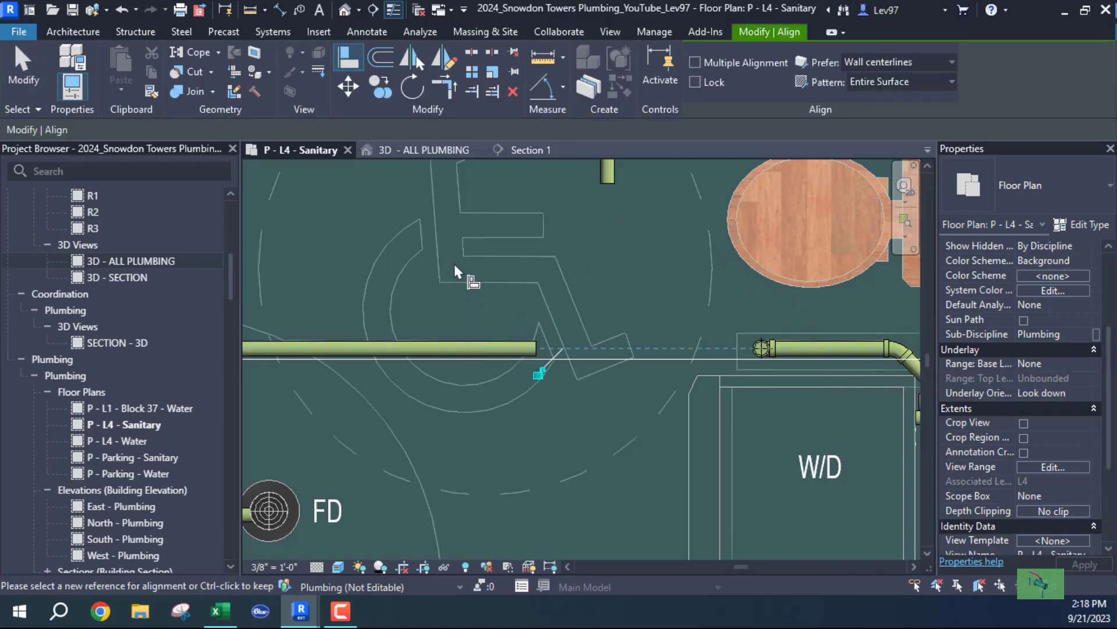
Step: In Section 1, extend the kitchen sink's horizontal vent to the vertical vent with Trim/Extend Single Element and inspect the junction
click(528, 152)
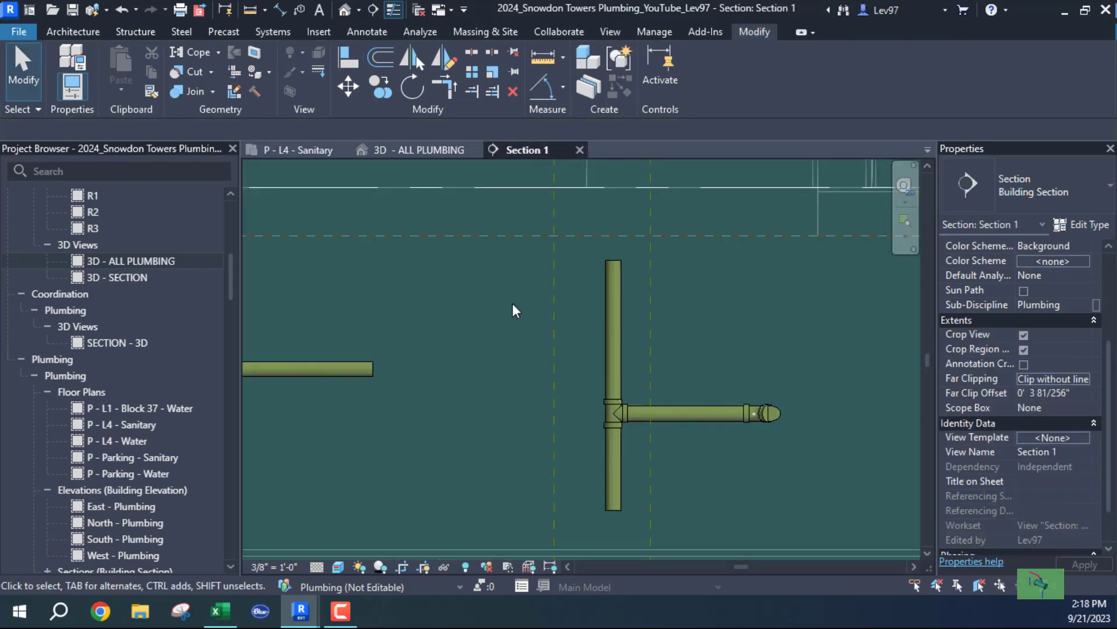
click(472, 92)
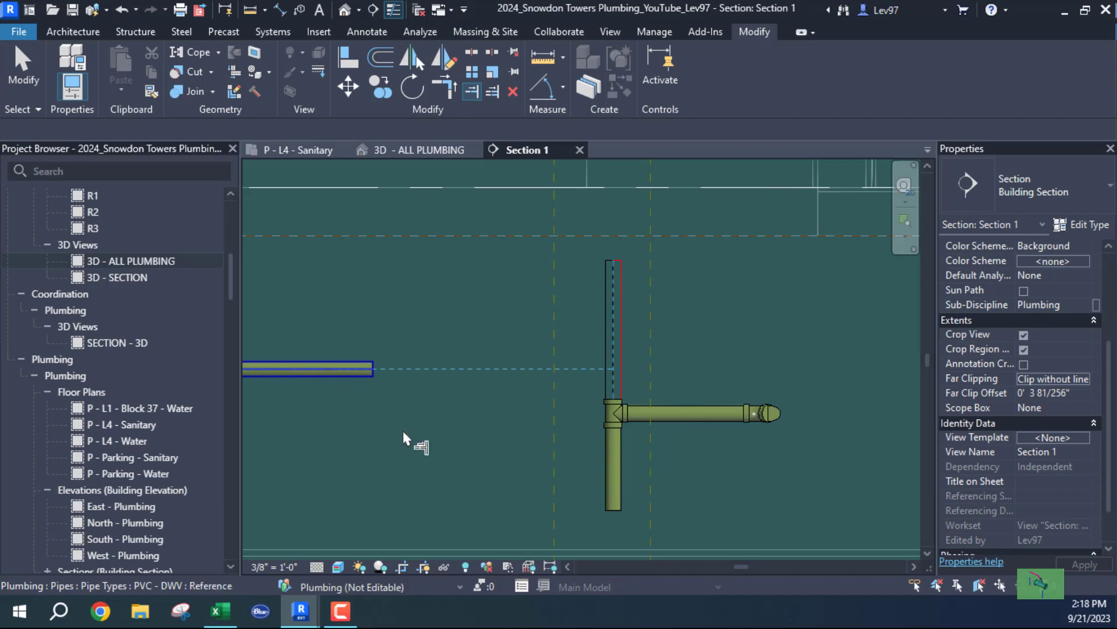
scroll(585, 385, up, 3)
scroll(421, 443, down, 1)
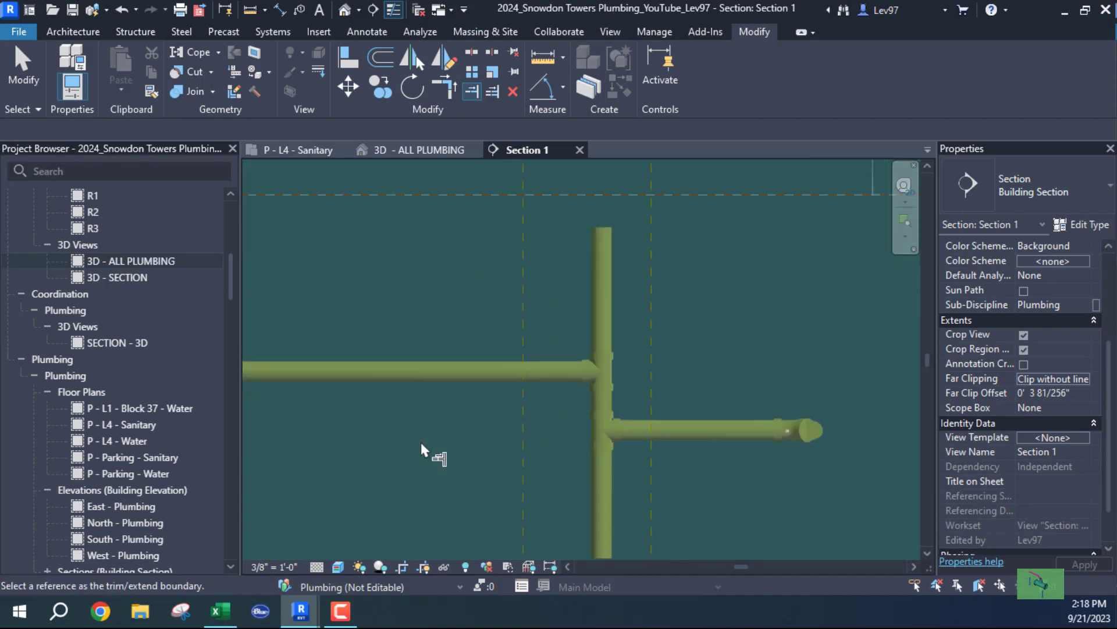
scroll(421, 443, down, 2)
middle_drag(407, 443, 584, 416)
middle_drag(508, 435, 541, 448)
scroll(527, 437, down, 2)
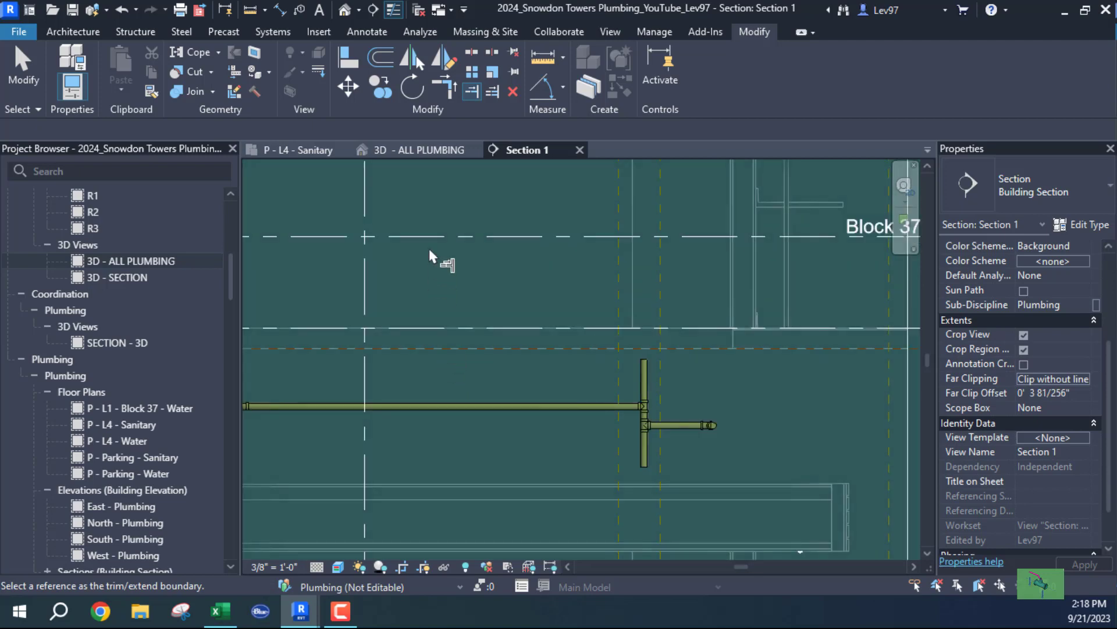
Step: Examine the joined kitchen sink vent and the remaining shower, floor drain and lavatory vent stubs in the sanitary plan
click(300, 149)
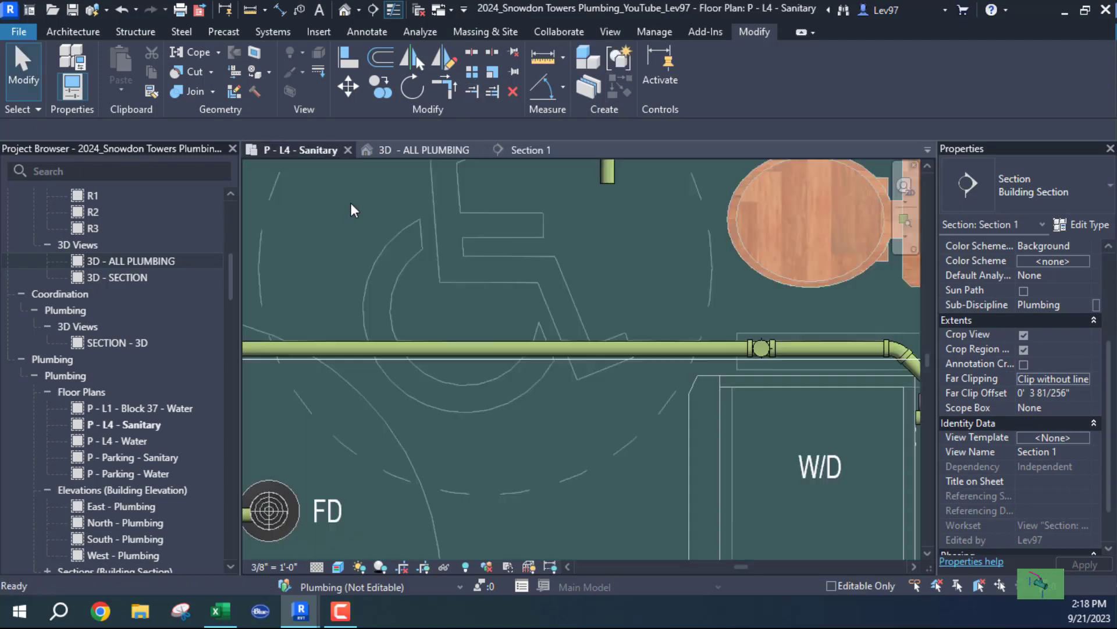
mouse_move(485, 431)
middle_down()
mouse_move(602, 442)
mouse_move(710, 501)
middle_up()
scroll(711, 501, down, 2)
middle_drag(573, 509, 789, 481)
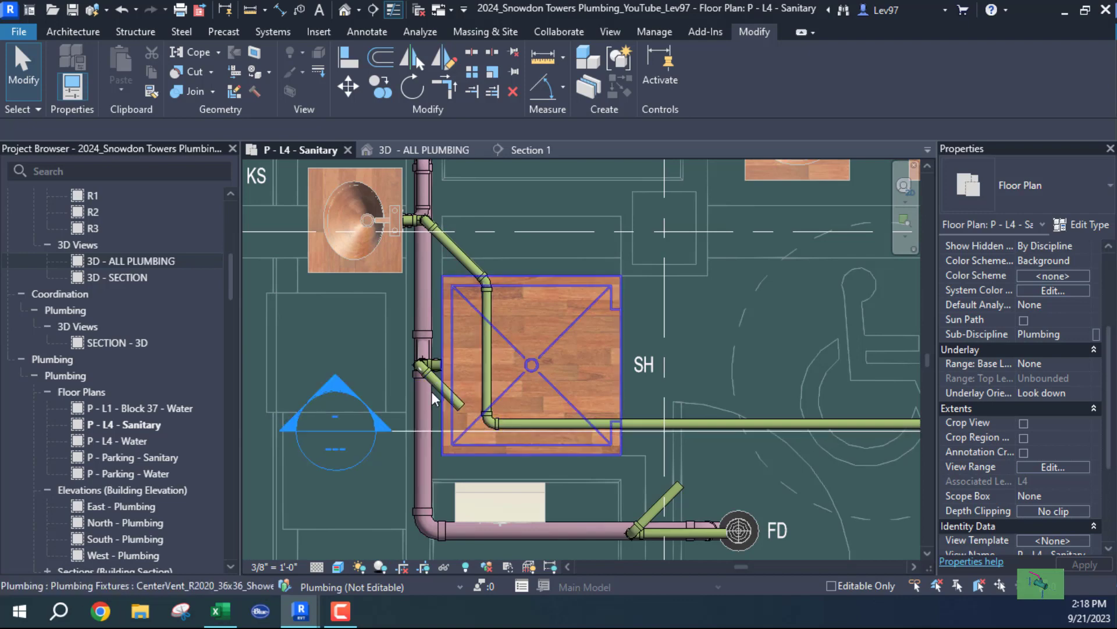
scroll(422, 381, down, 2)
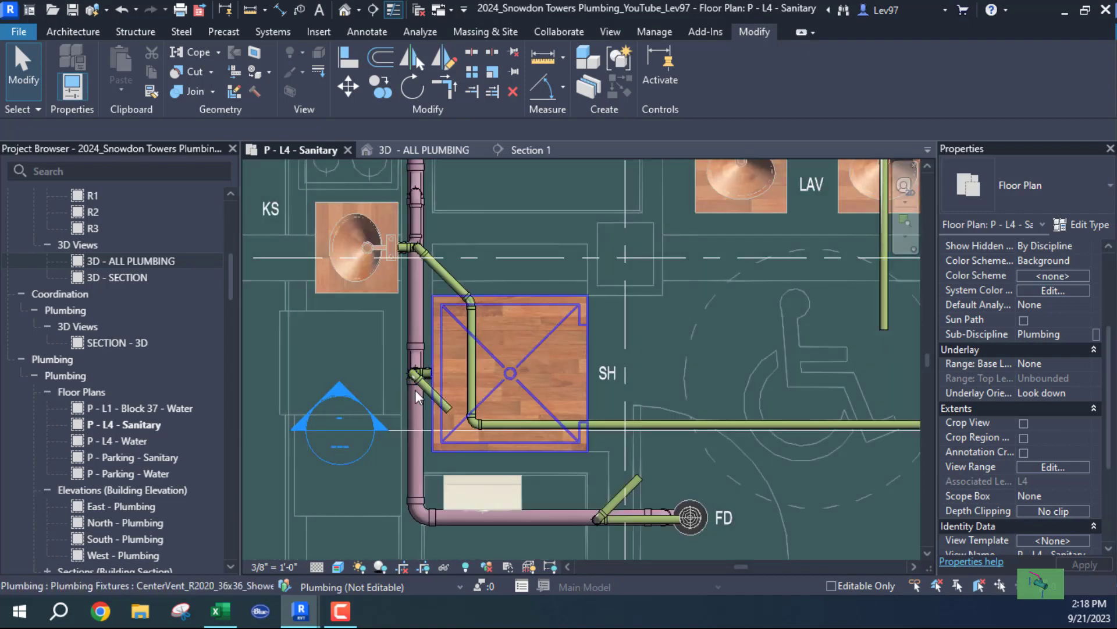
scroll(617, 342, down, 2)
middle_drag(840, 196, 699, 278)
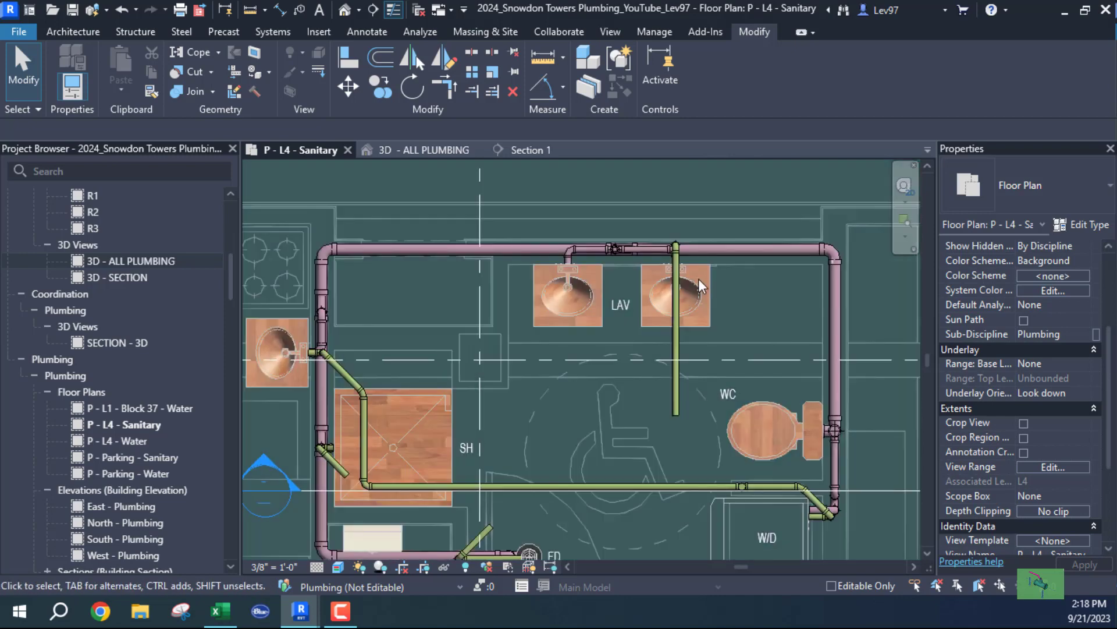
middle_drag(566, 384, 802, 288)
scroll(524, 325, up, 6)
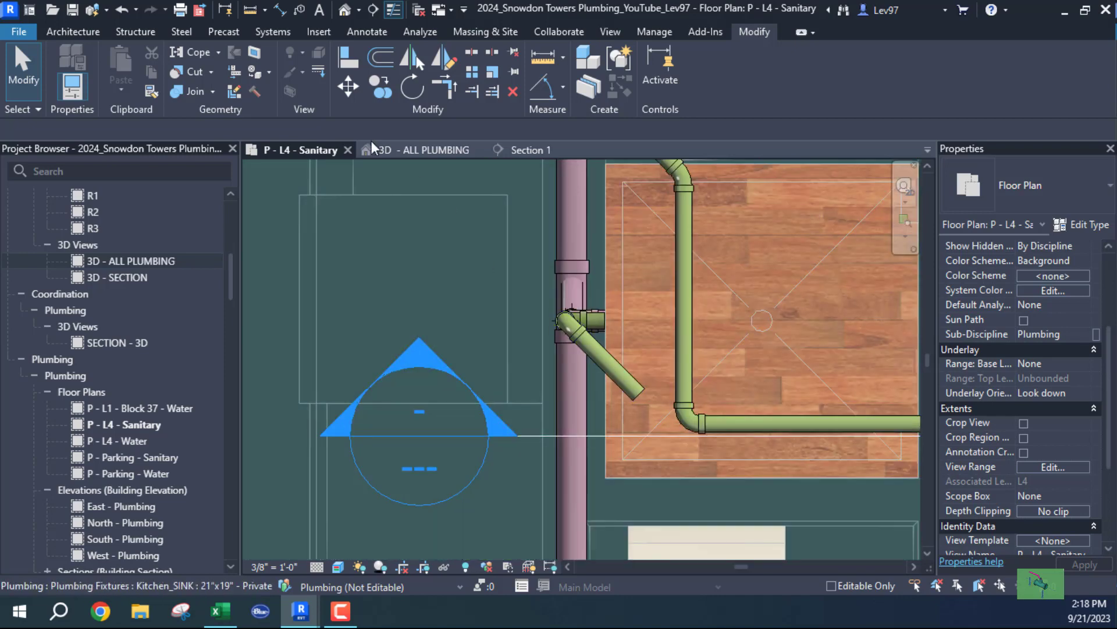
Step: In the 3D - ALL PLUMBING view, delete the shower vent's short angled stub together with its top elbow
click(422, 152)
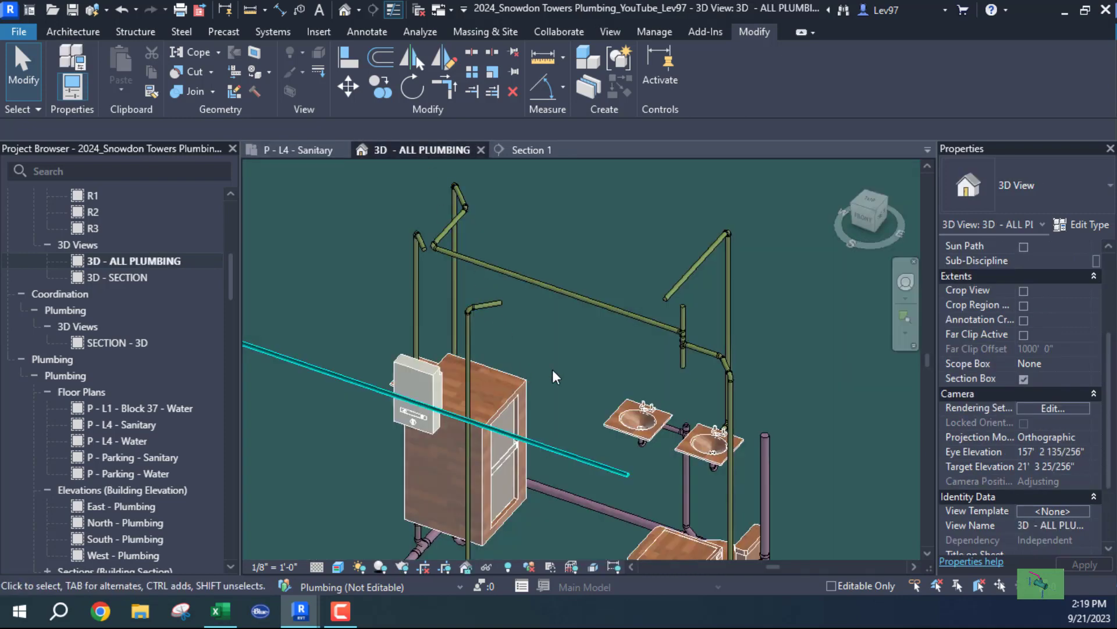
shift+middle_drag(558, 372, 511, 331)
scroll(372, 270, up, 5)
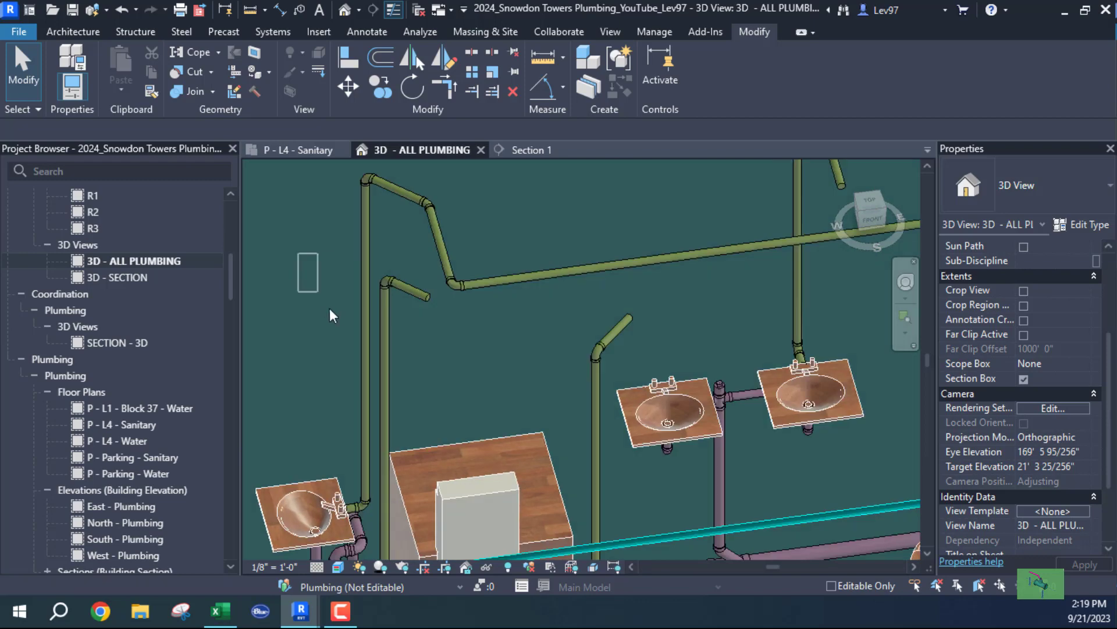
drag(425, 357, 431, 358)
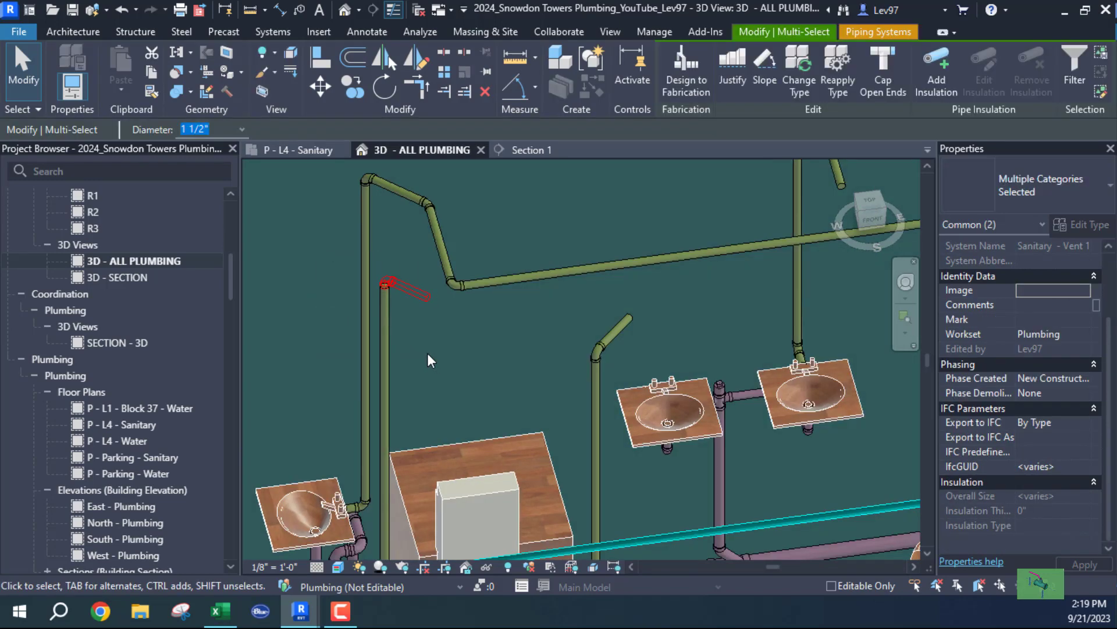
key(Delete)
Step: Delete the shower vent's vertical pipe and the bend at its lower end, keeping the short horizontal stub
middle_drag(413, 361, 446, 184)
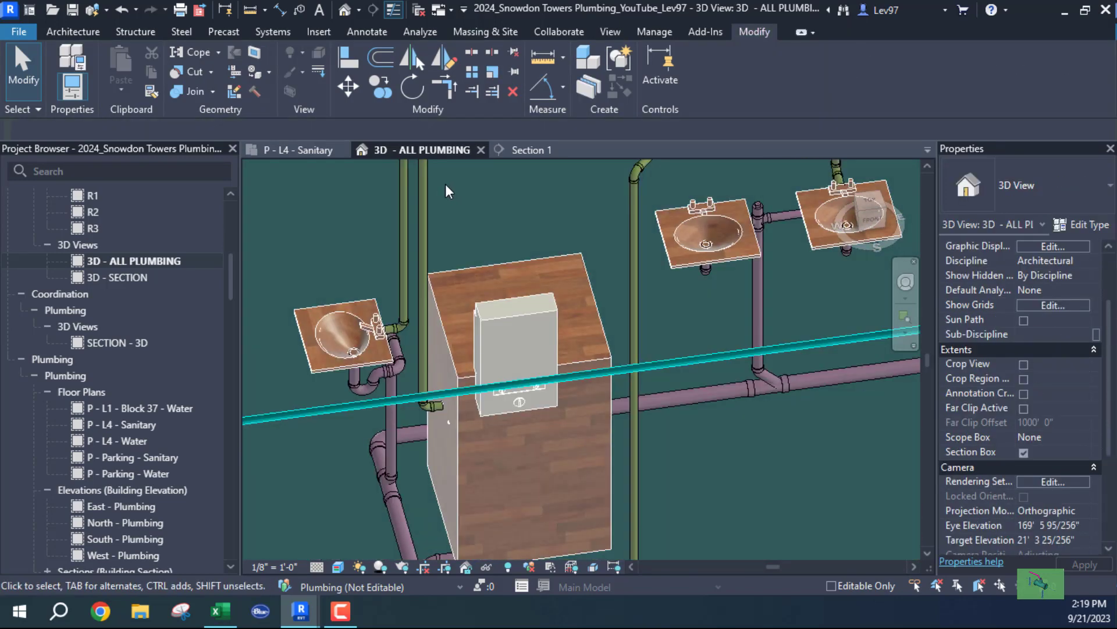
click(431, 192)
scroll(408, 413, up, 4)
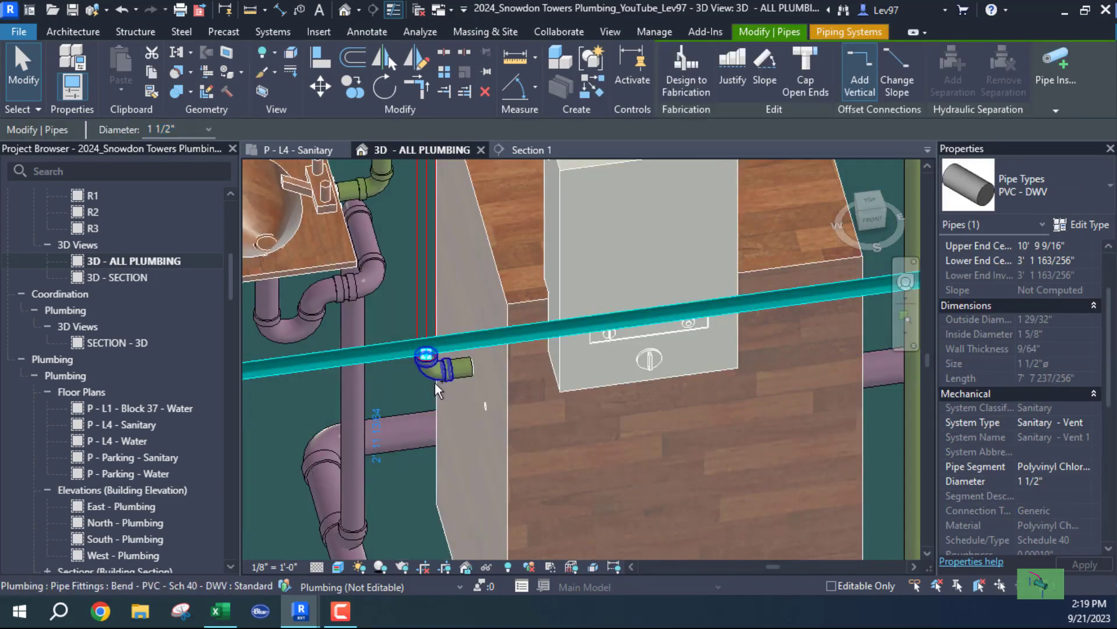
ctrl+click(435, 383)
click(403, 393)
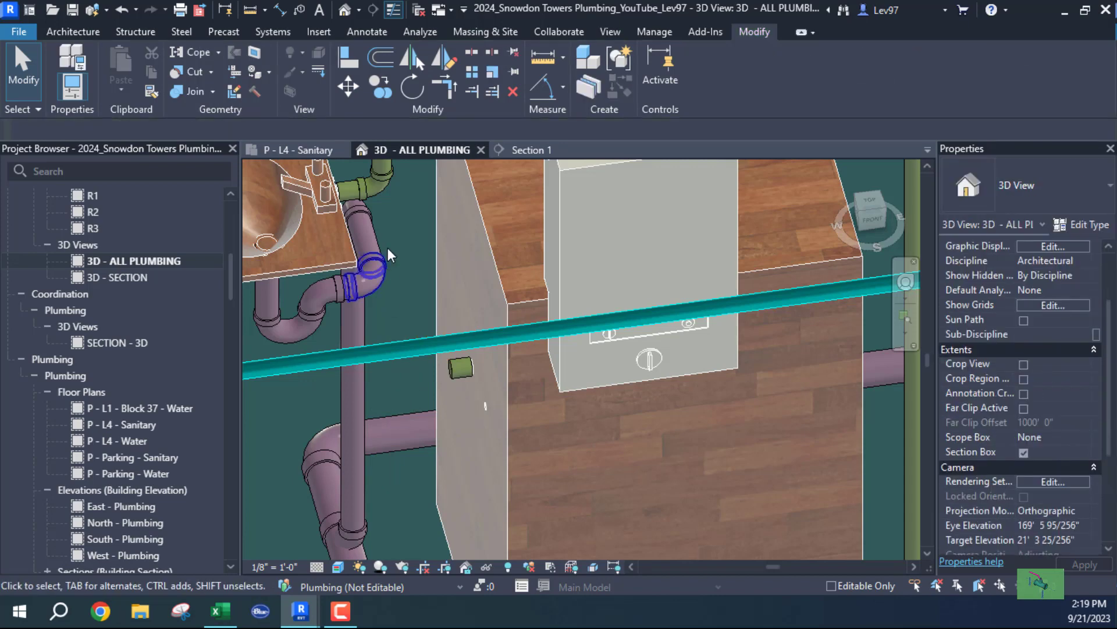
Step: In the P - L4 - Sanitary plan, draw a 1 1/2" pipe from the shower vent stub back to the centerline of the drain's wye
click(289, 149)
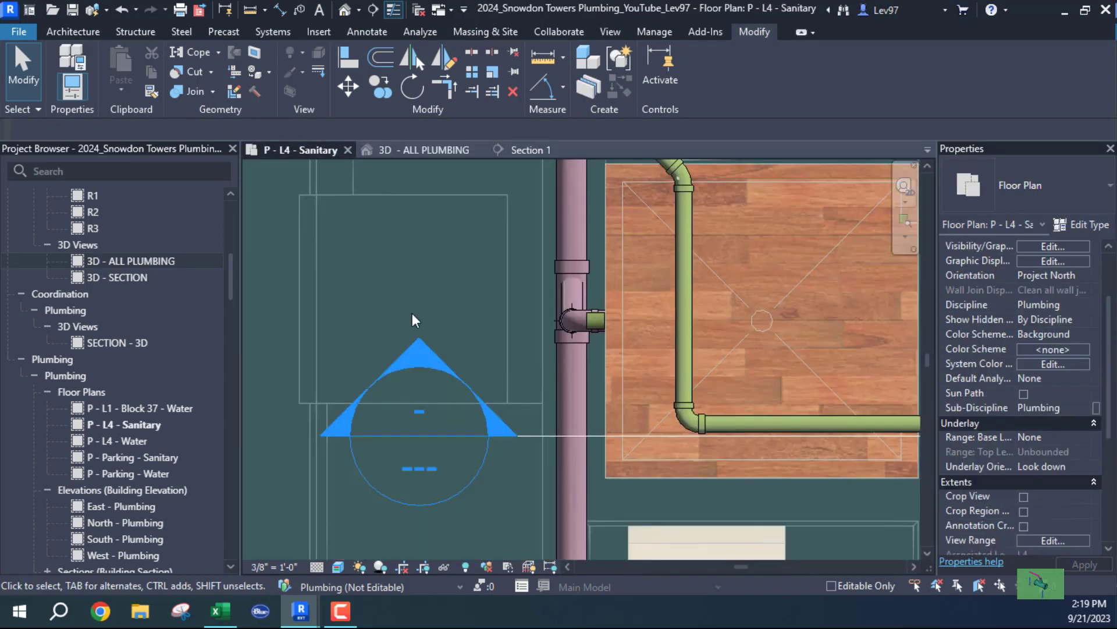
click(594, 321)
scroll(587, 319, up, 4)
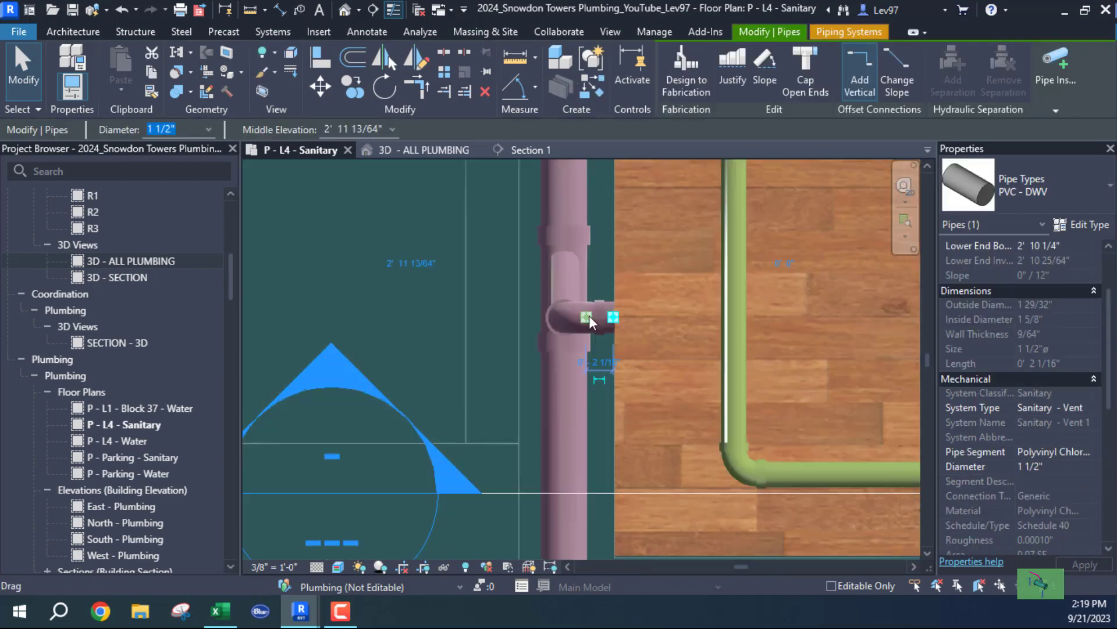
right_click(586, 323)
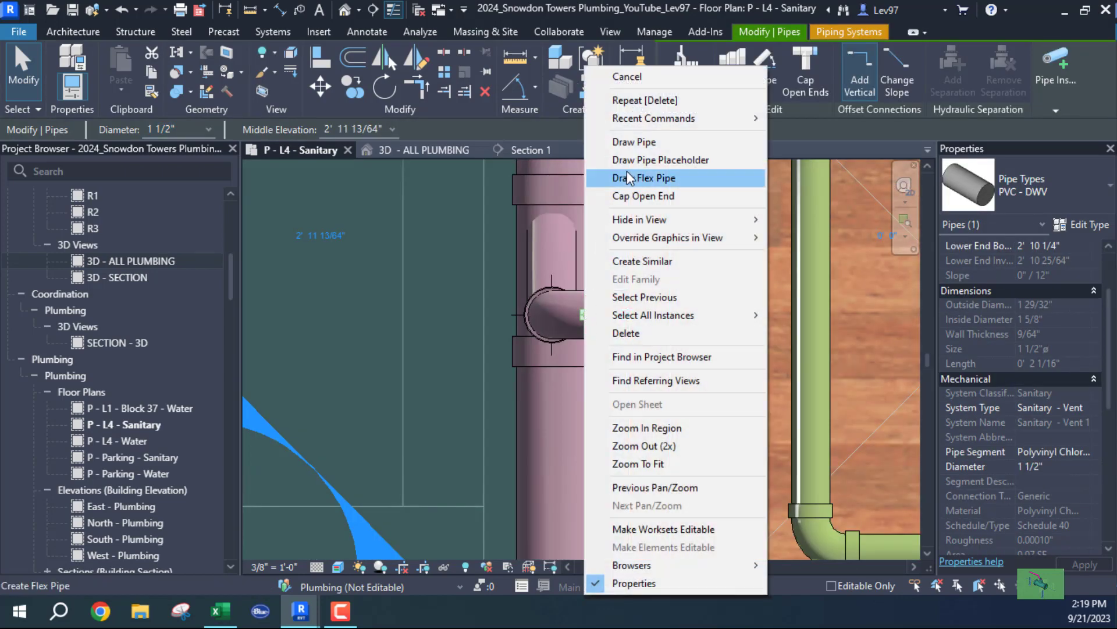
click(642, 143)
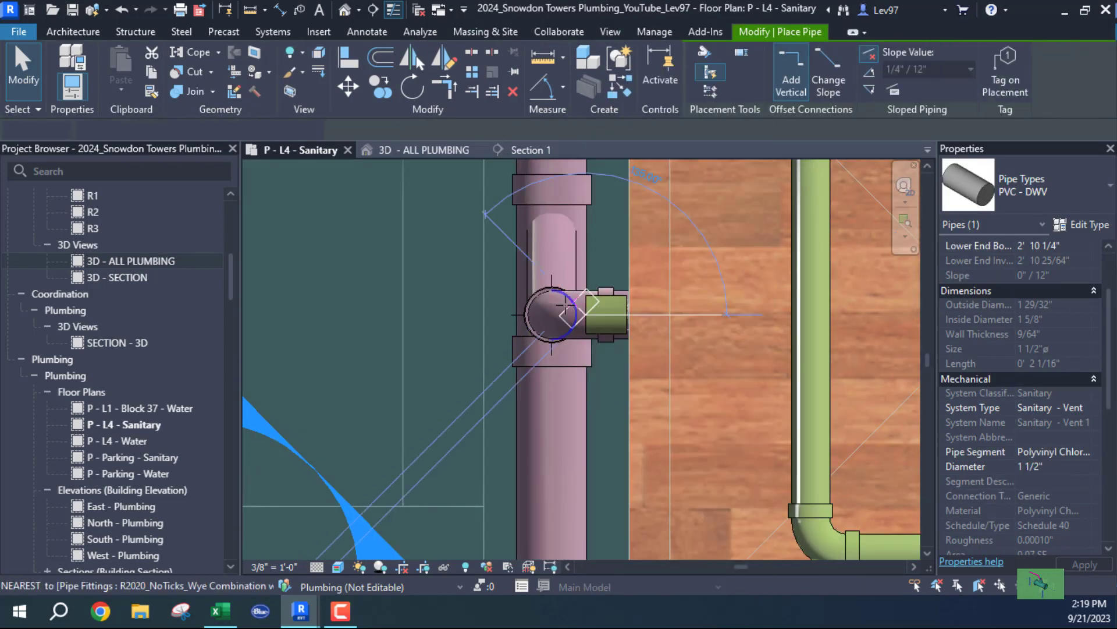
scroll(551, 315, up, 3)
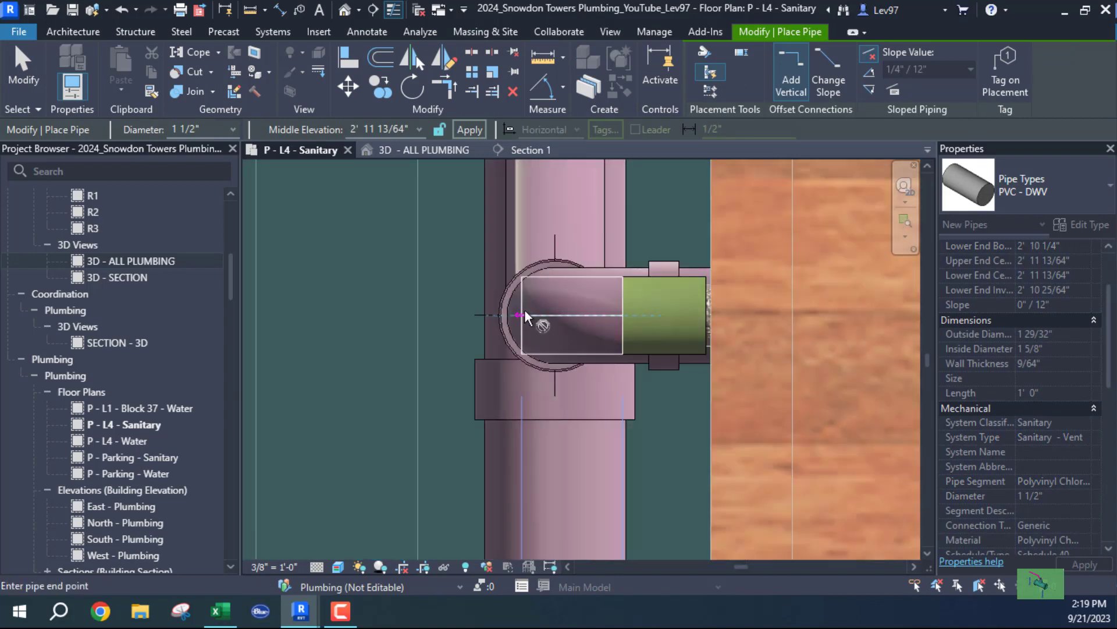
Step: Raise the shower vent to a middle elevation of 11' 0" and run it horizontally about 8 1/2" toward the kitchen sink vent
scroll(605, 384, down, 4)
middle_drag(604, 396, 524, 354)
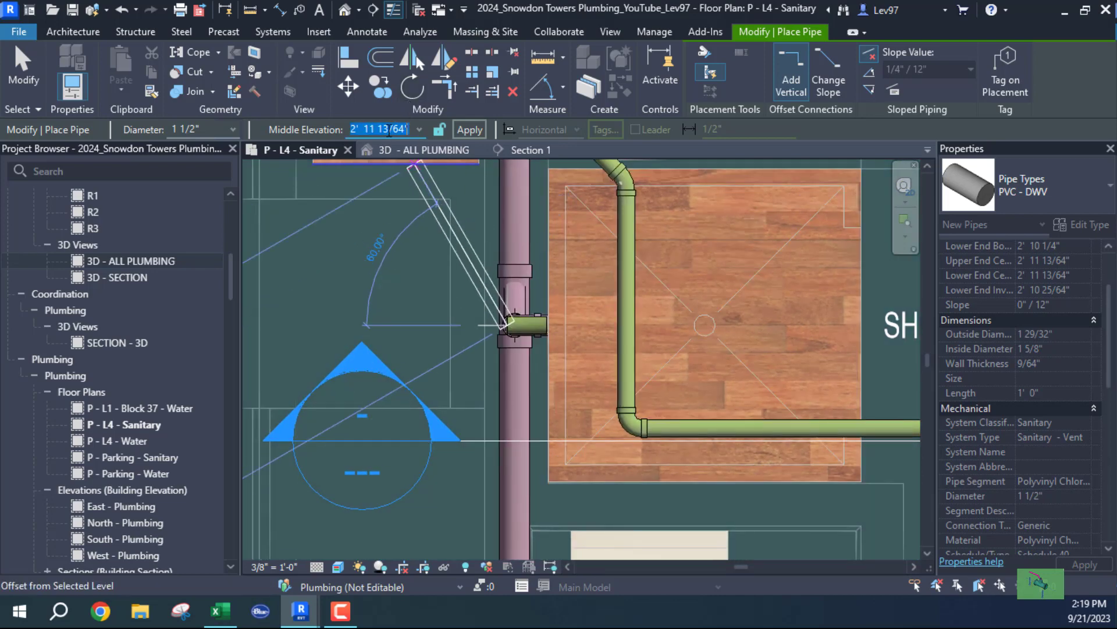
key(Return)
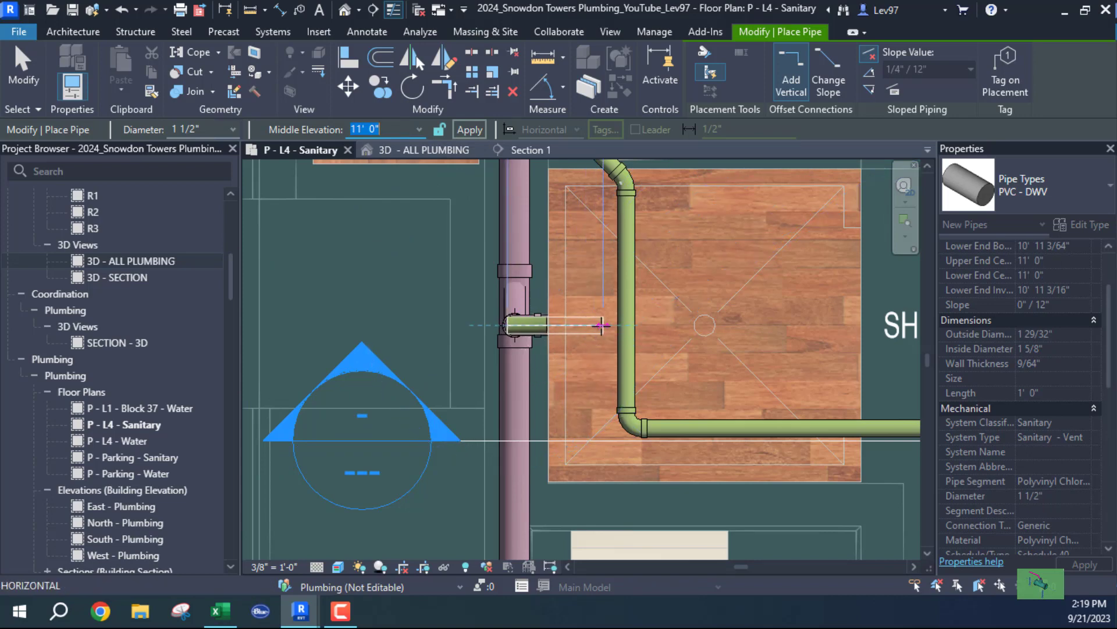
click(603, 325)
key(Escape)
key(Escape)
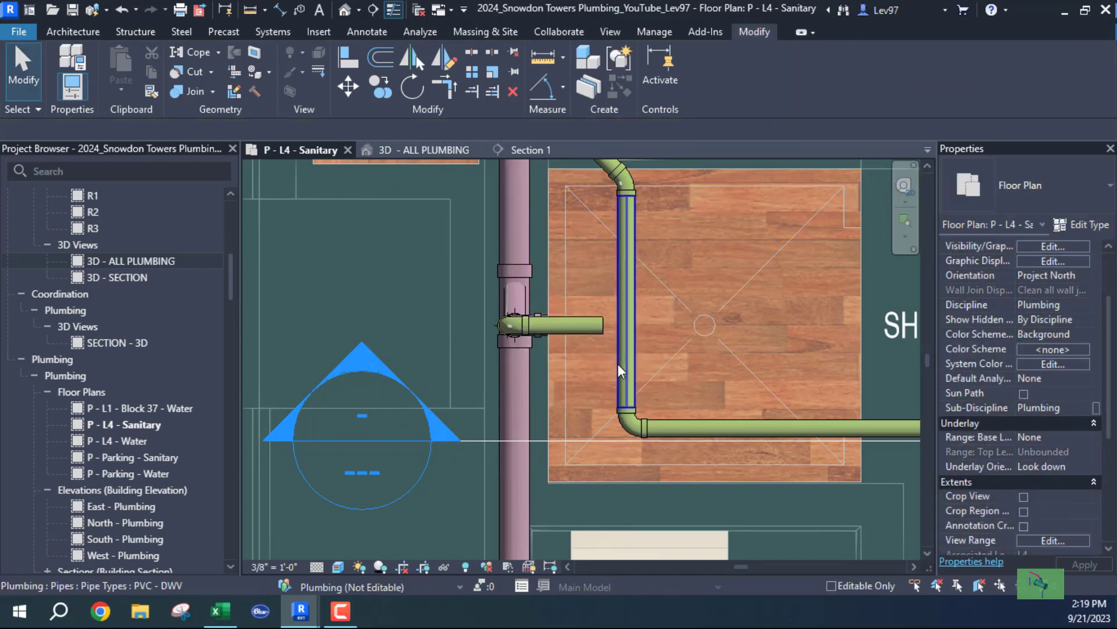
Step: Set the middle elevation of the kitchen sink's horizontal vent crossing the shower to 11' 6"
click(611, 364)
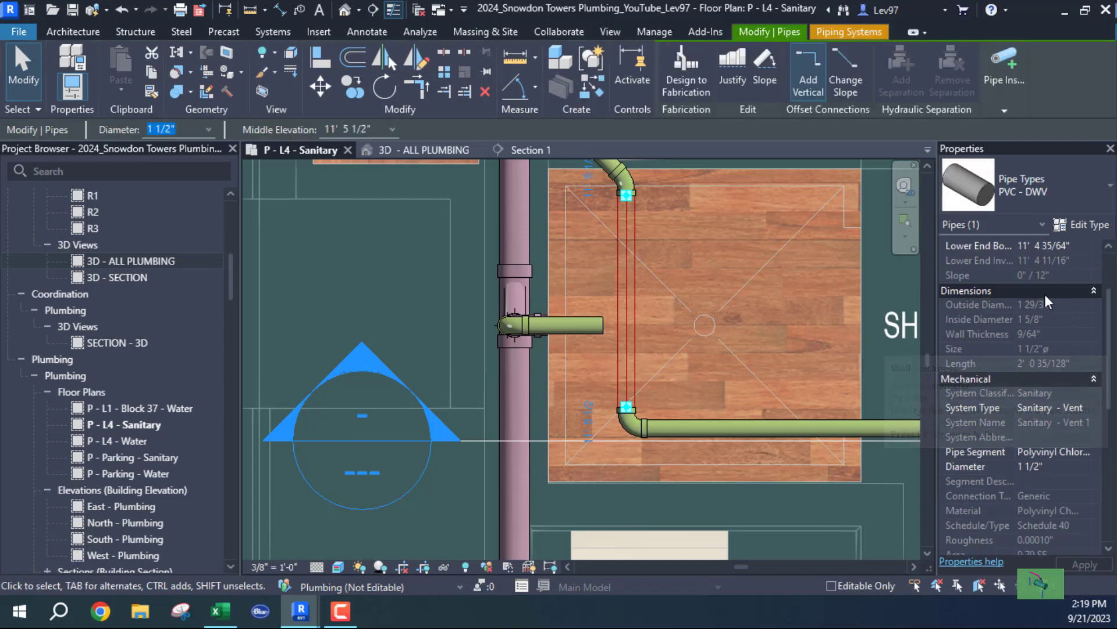
scroll(1025, 326, up, 3)
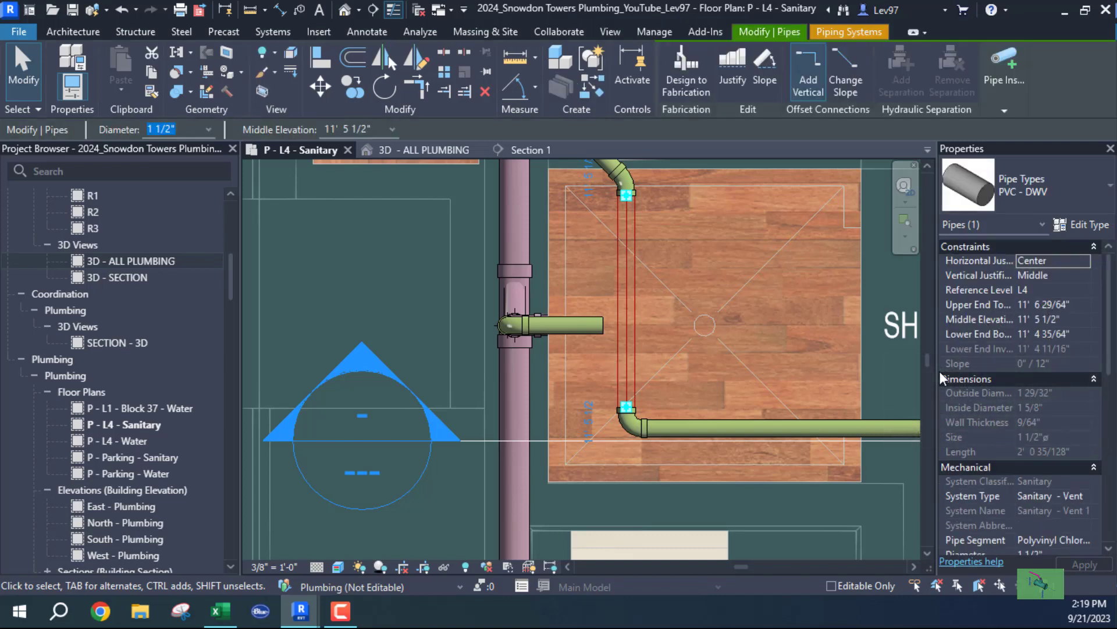
key(Escape)
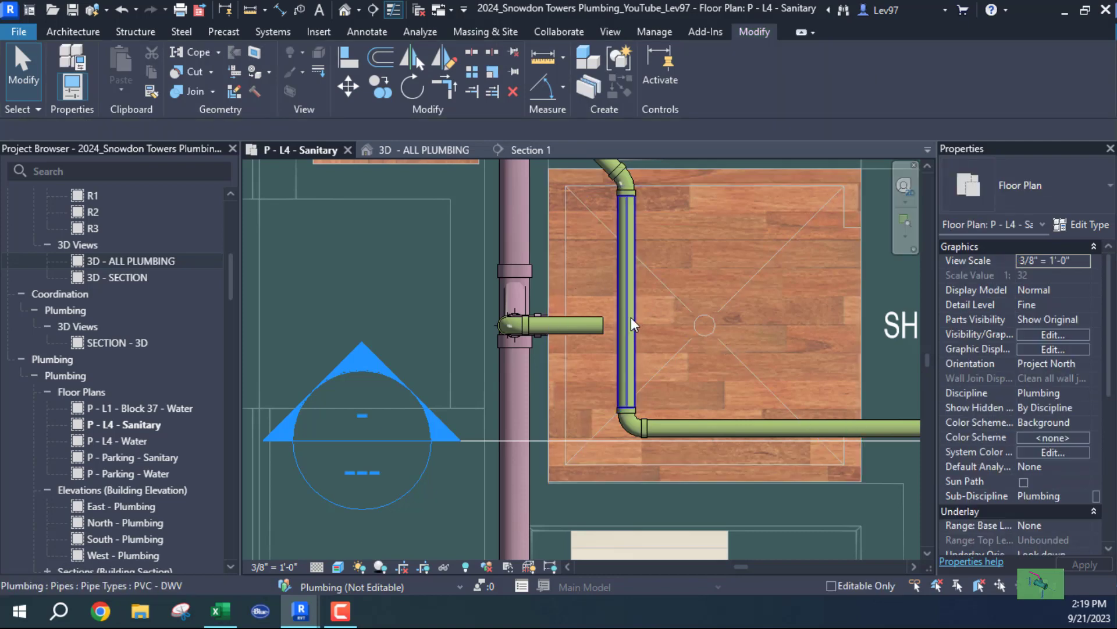
click(631, 317)
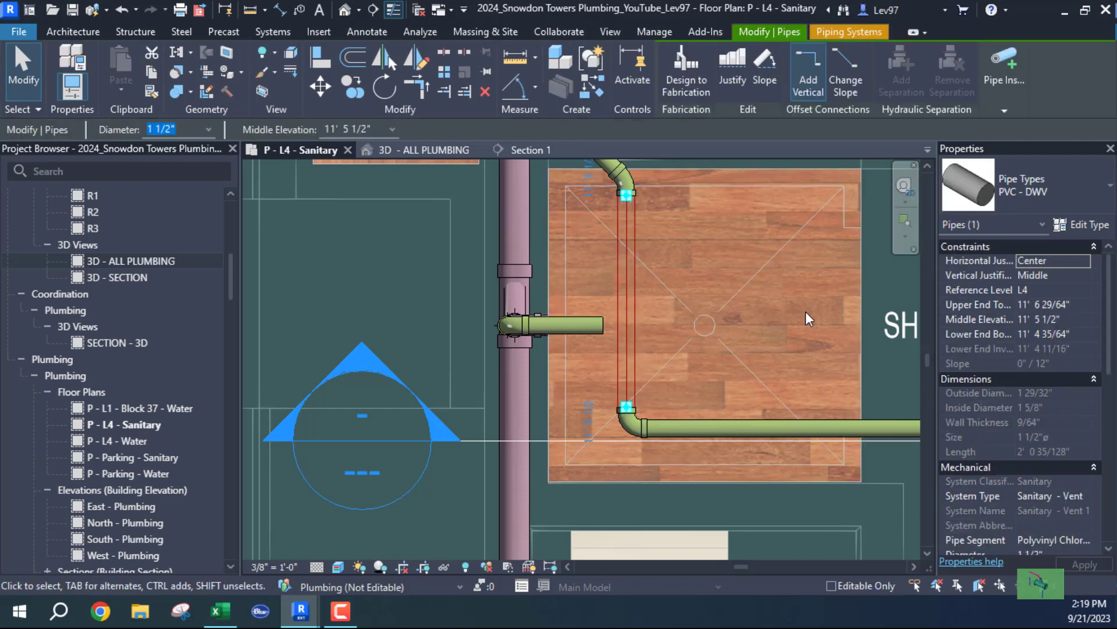
click(377, 129)
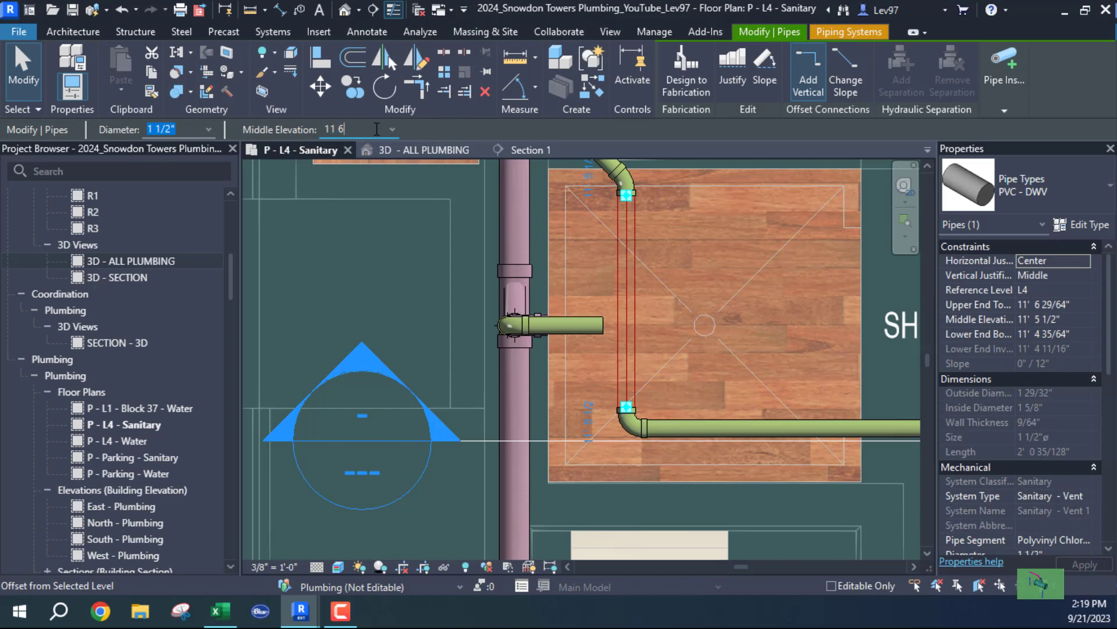
text(11 6)
key(Return)
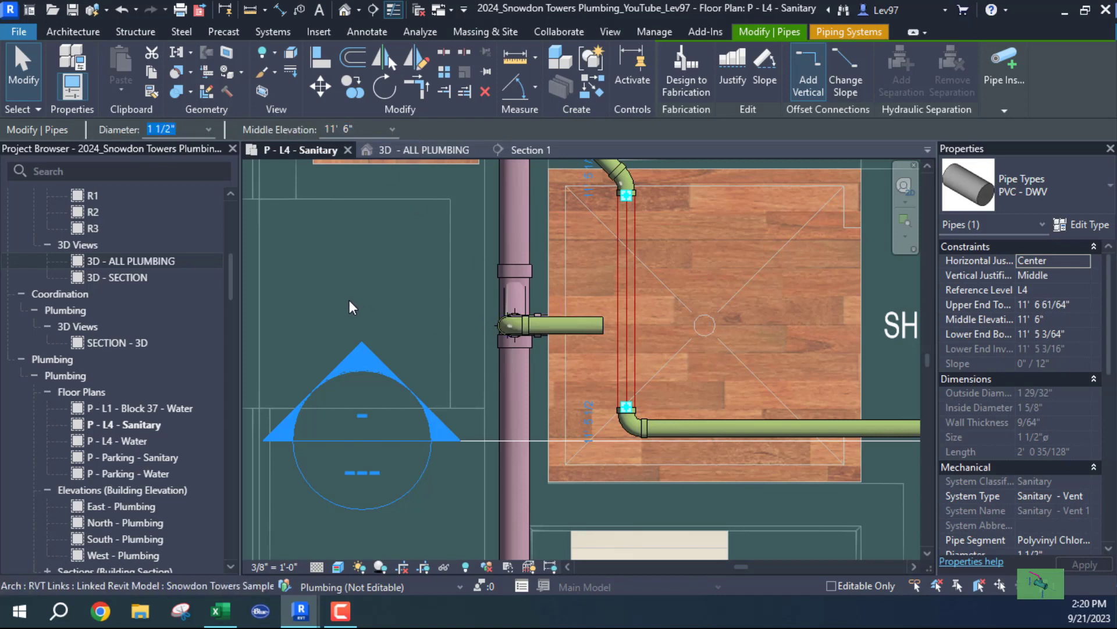
key(Escape)
Step: Set the middle elevation of the shower's horizontal vent to 11' 6"
click(577, 323)
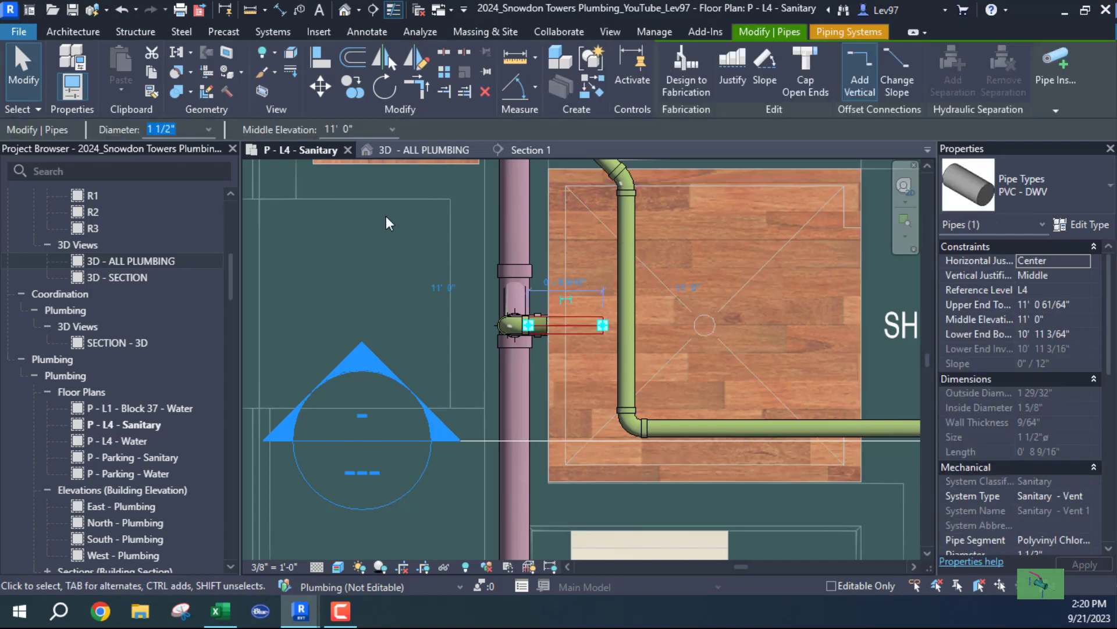
click(360, 128)
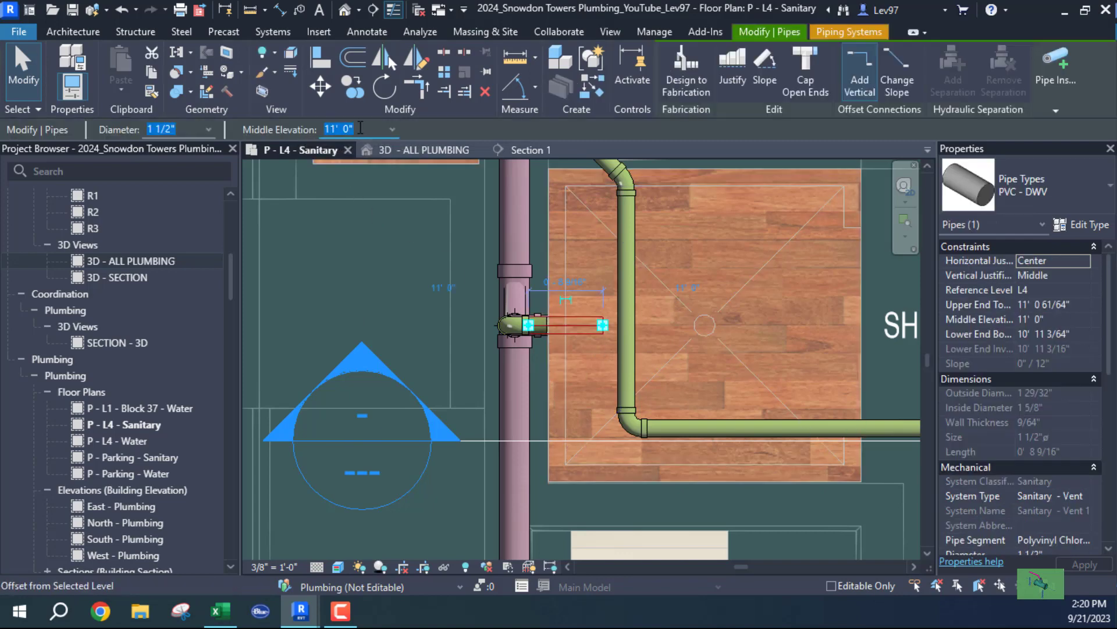
text(11 6)
key(Return)
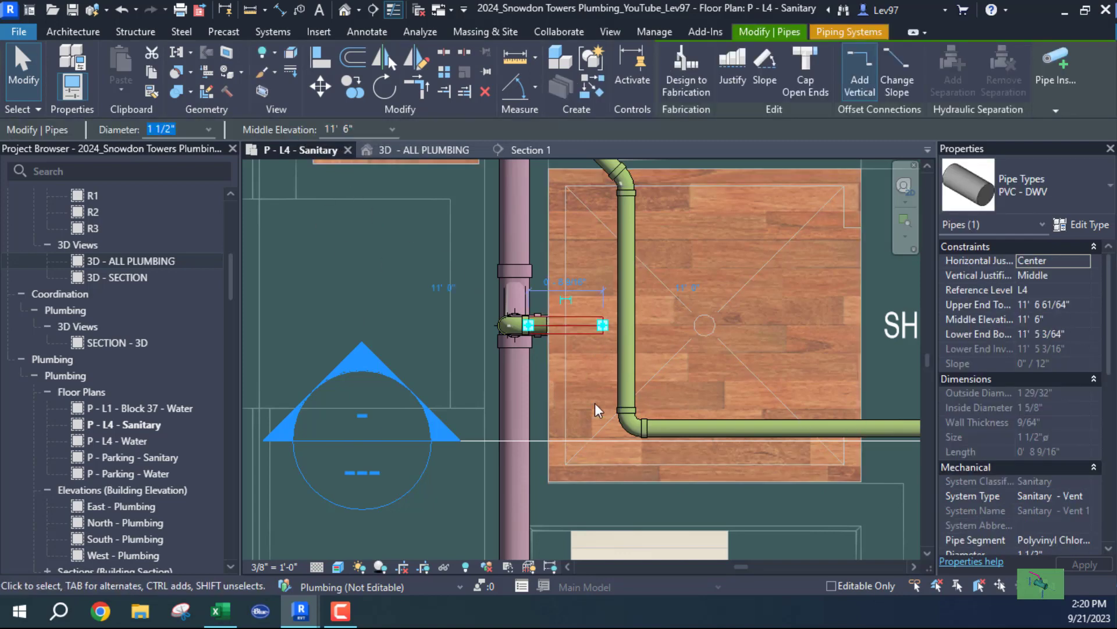
click(405, 315)
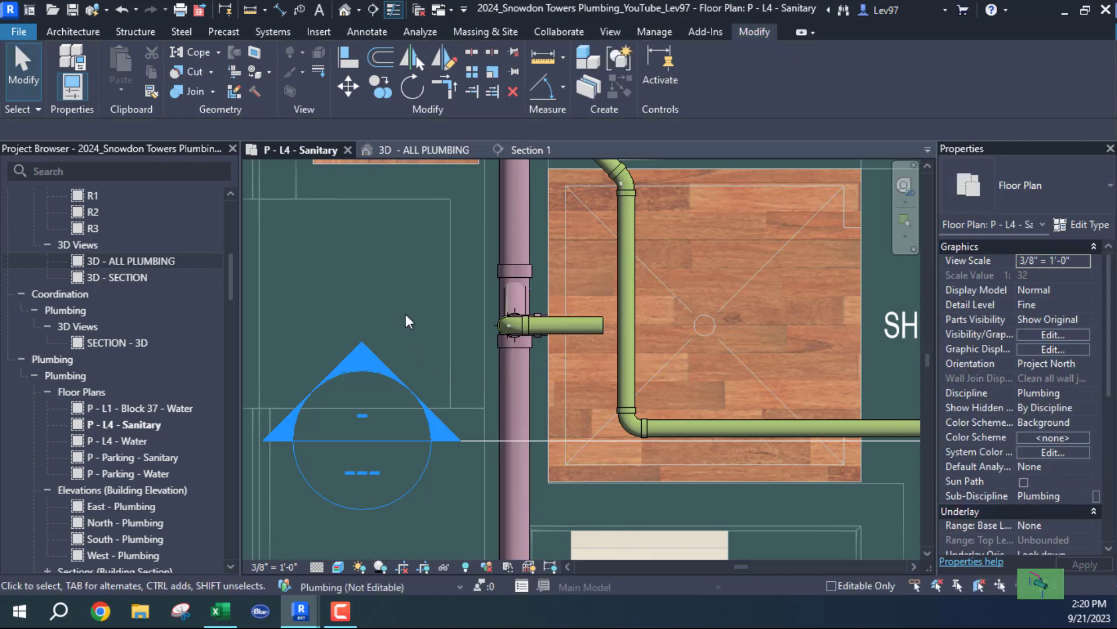
Step: Extend the shower's horizontal vent to the kitchen sink vent with Trim/Extend Single Element
click(474, 87)
click(627, 283)
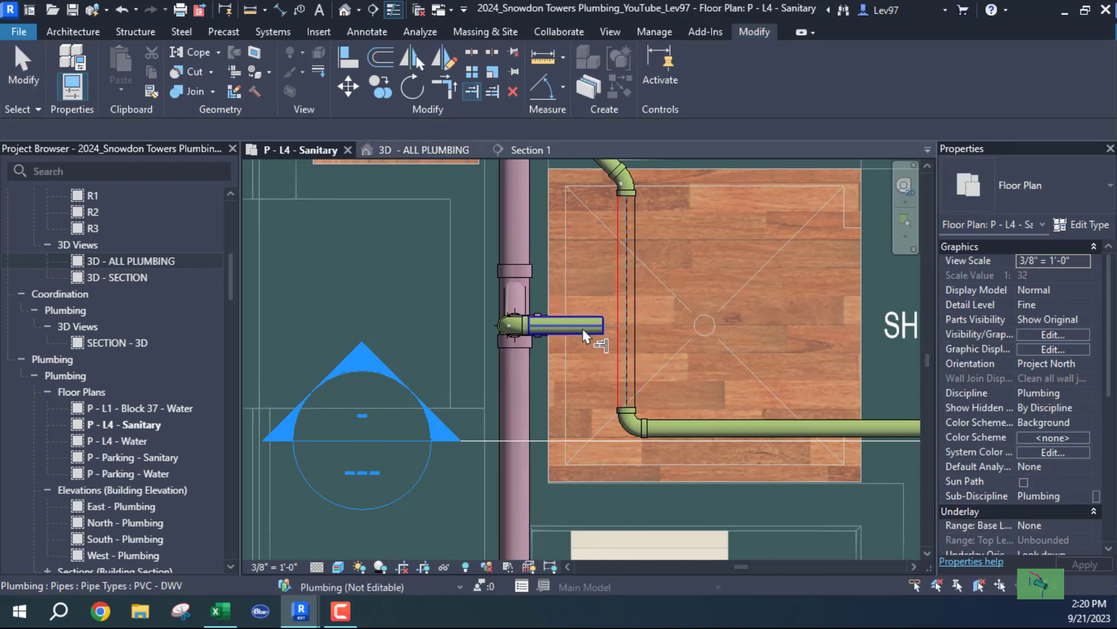
click(582, 326)
key(Escape)
scroll(487, 350, down, 3)
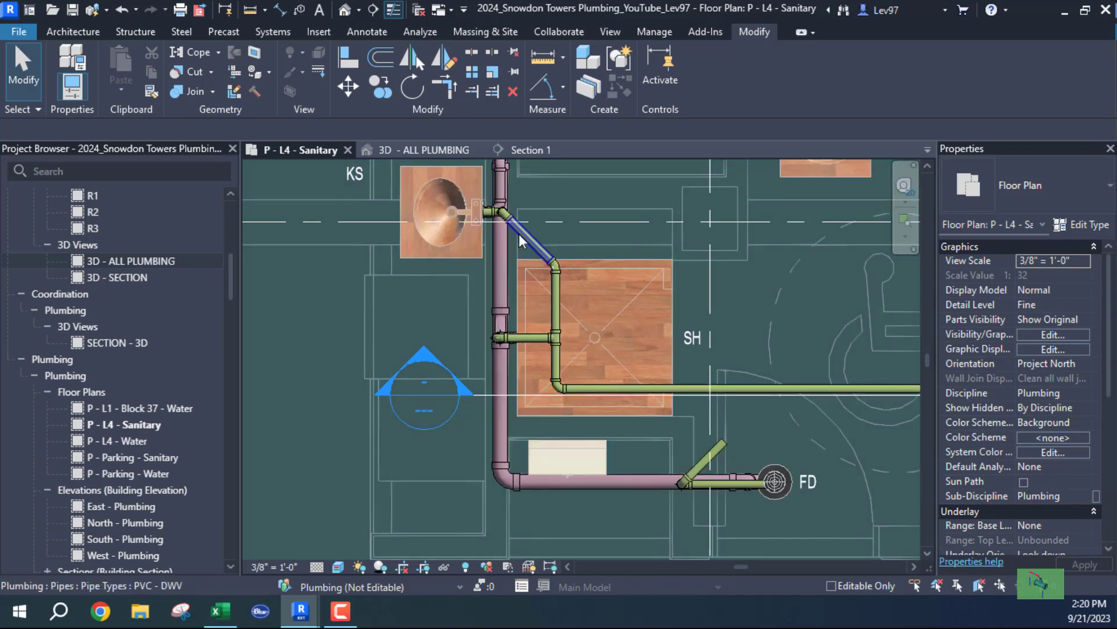
Step: Set the middle elevation of the floor drain's angled vent stub to 11' 6"
middle_drag(819, 417, 466, 393)
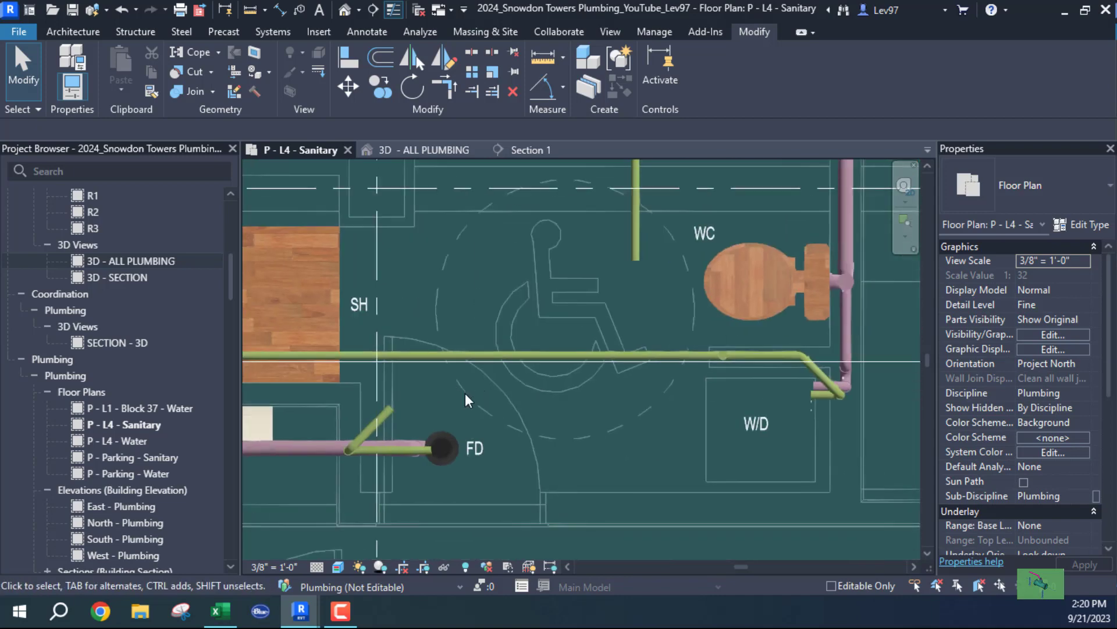
click(389, 410)
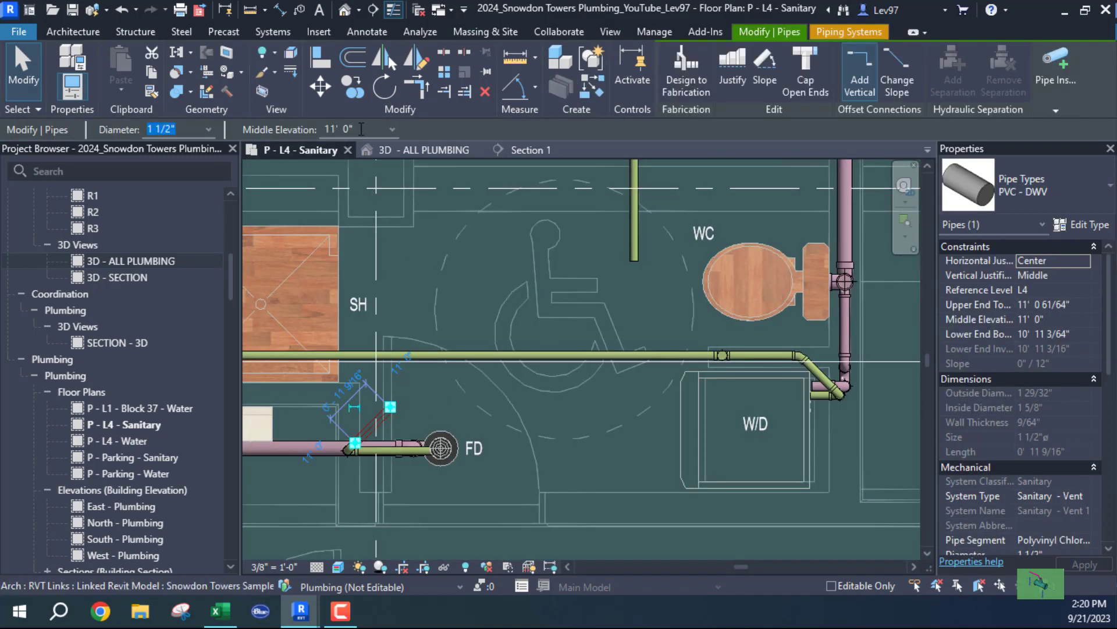
click(361, 128)
text(11' 6)
key(Return)
key(Escape)
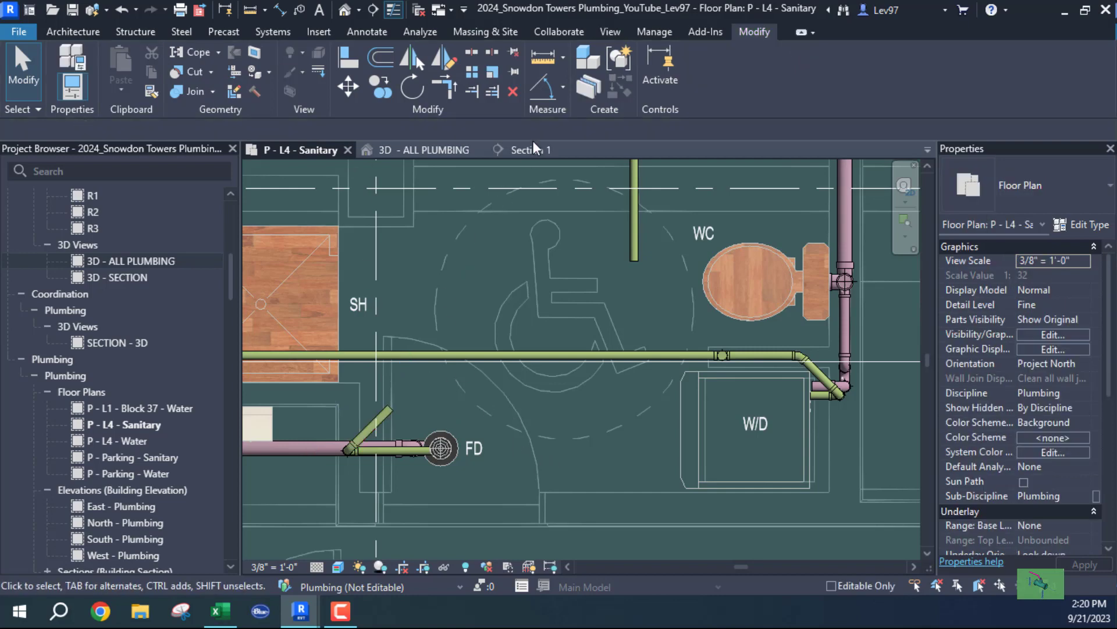
Step: Extend the floor drain's angled vent to the long horizontal vent with Trim/Extend Single Element
click(472, 90)
click(408, 355)
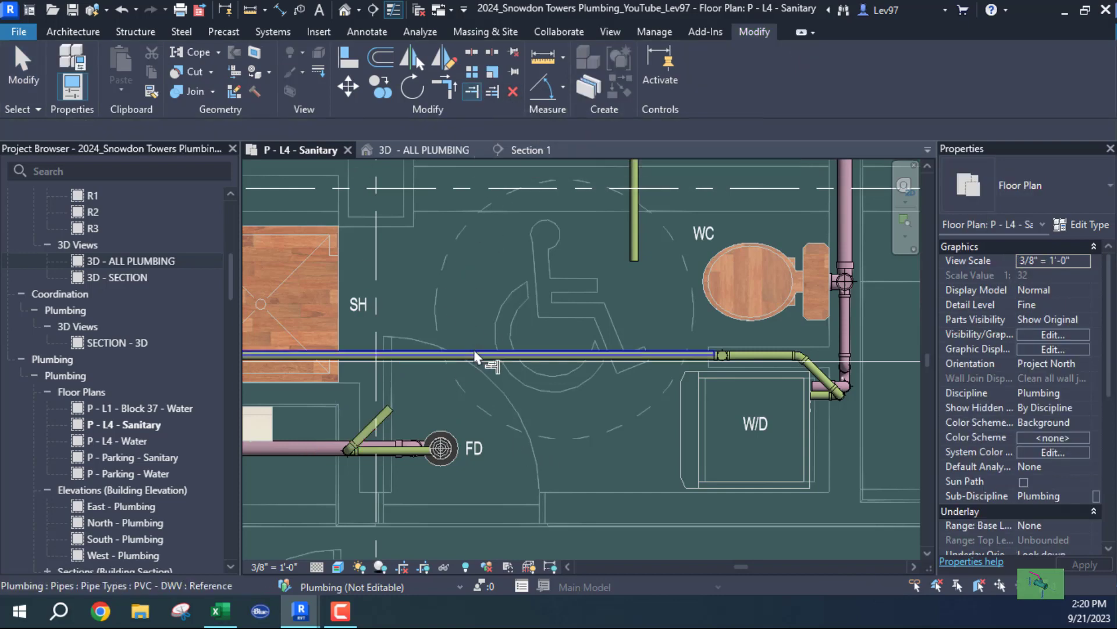
click(383, 417)
key(Escape)
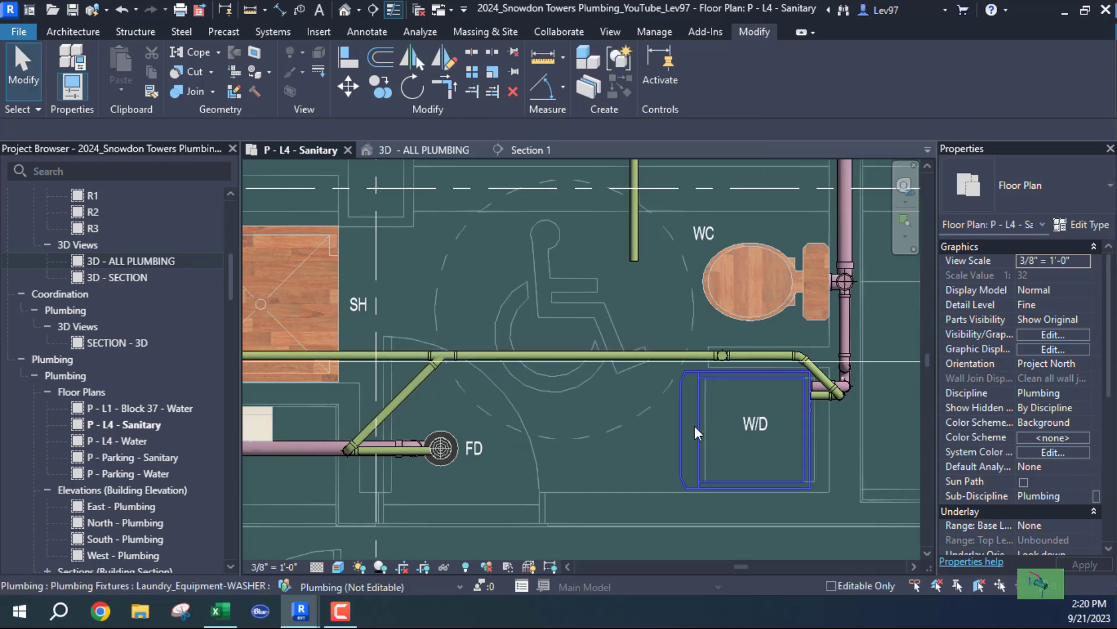
Step: Set the middle elevation of the open-ended lavatory vent beside the water closet to 11' 6"
click(638, 242)
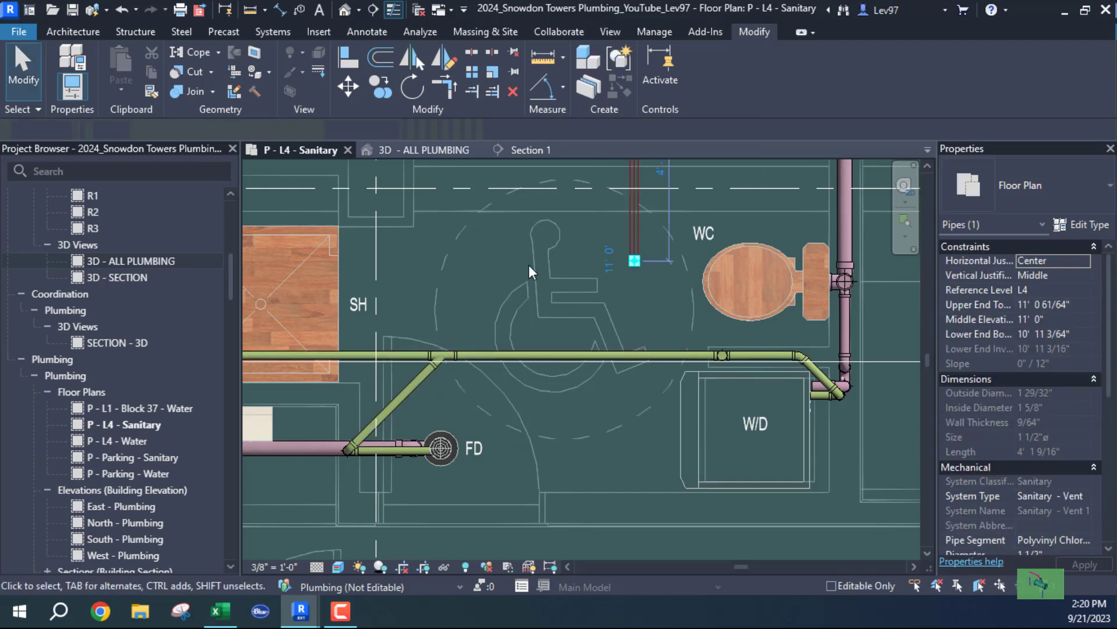
key(Escape)
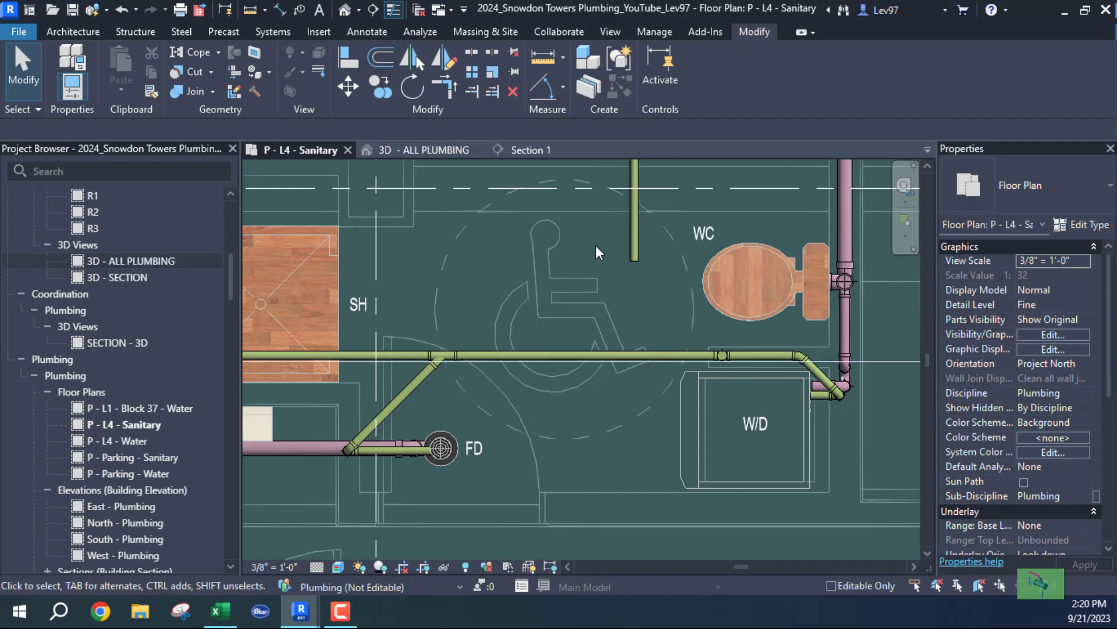
click(637, 240)
click(370, 130)
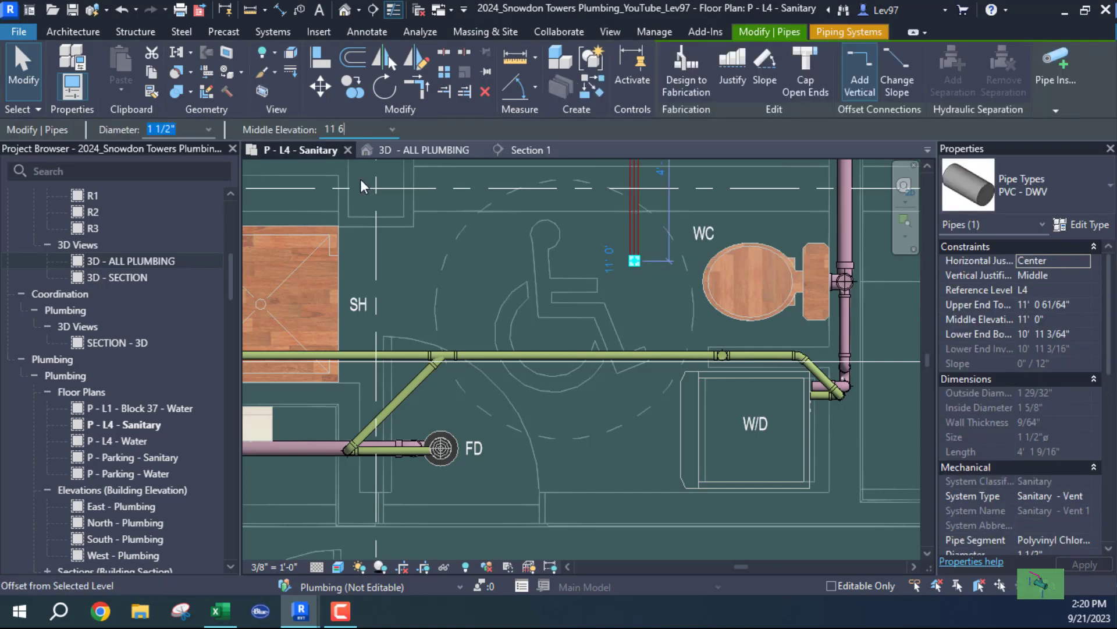
text(11 6)
key(Return)
click(603, 427)
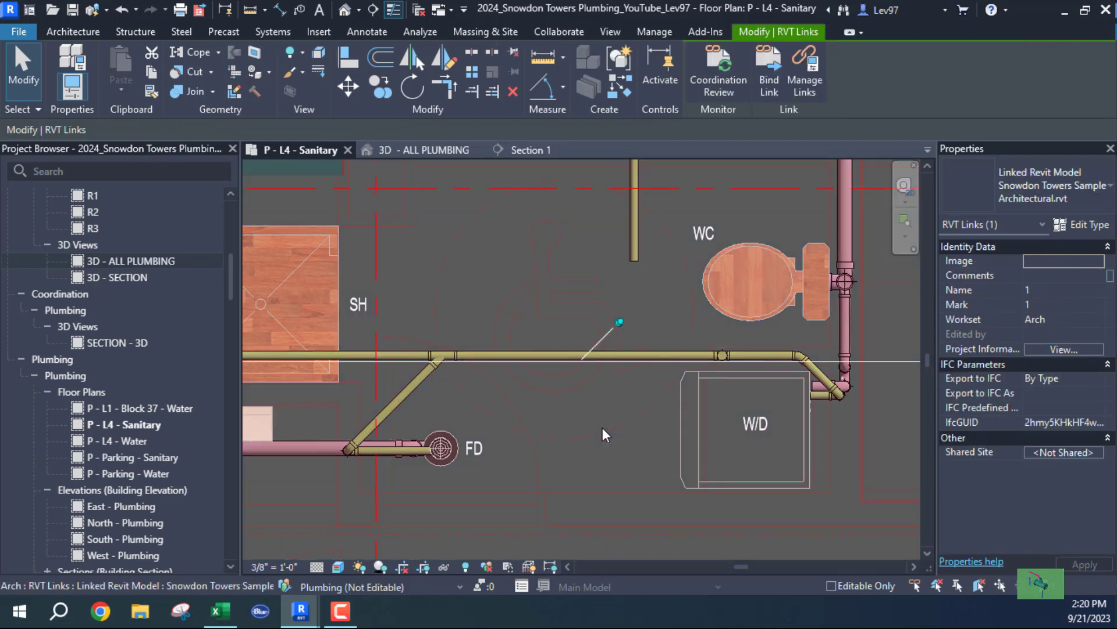
Step: Extend the lavatory vent beside the water closet to the long horizontal vent with Trim/Extend Single Element
key(Escape)
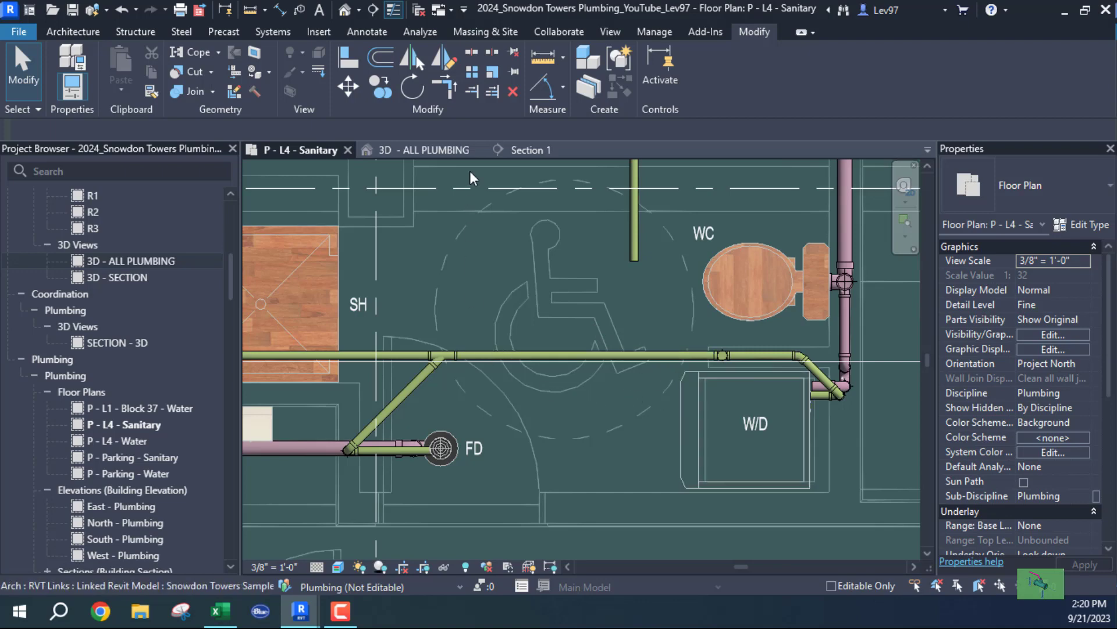
click(539, 147)
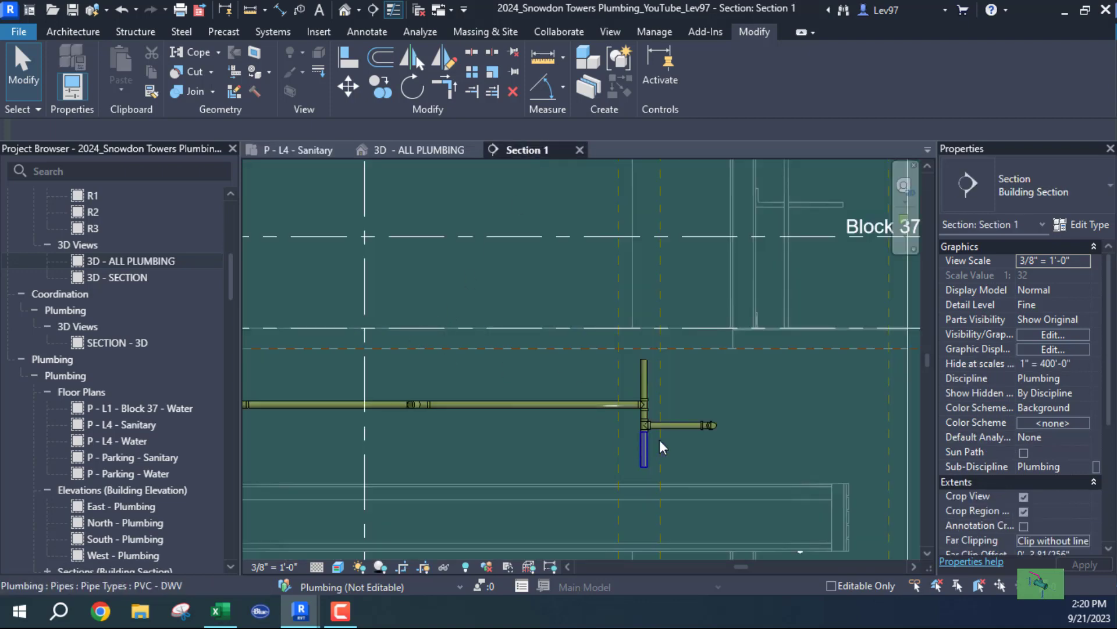
scroll(659, 446, up, 5)
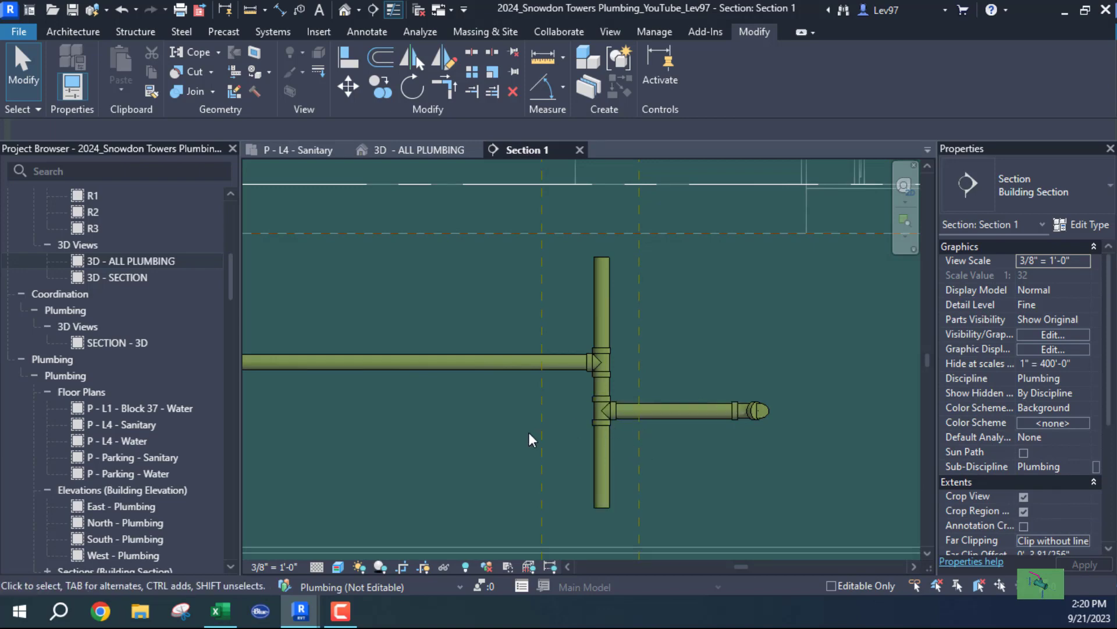
key(Tab)
click(314, 151)
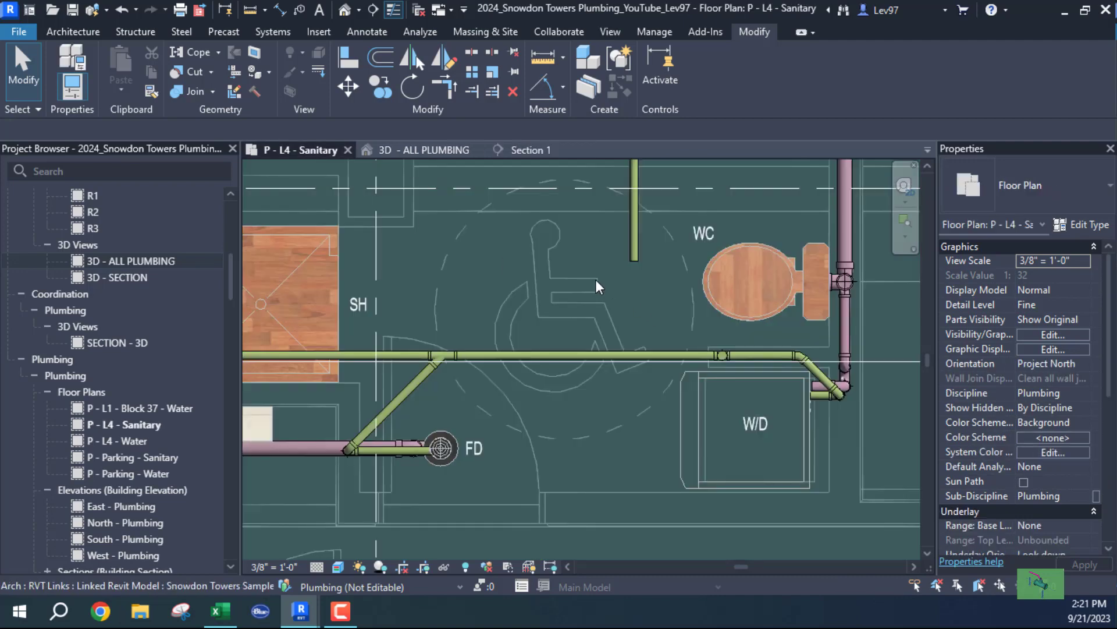
click(472, 91)
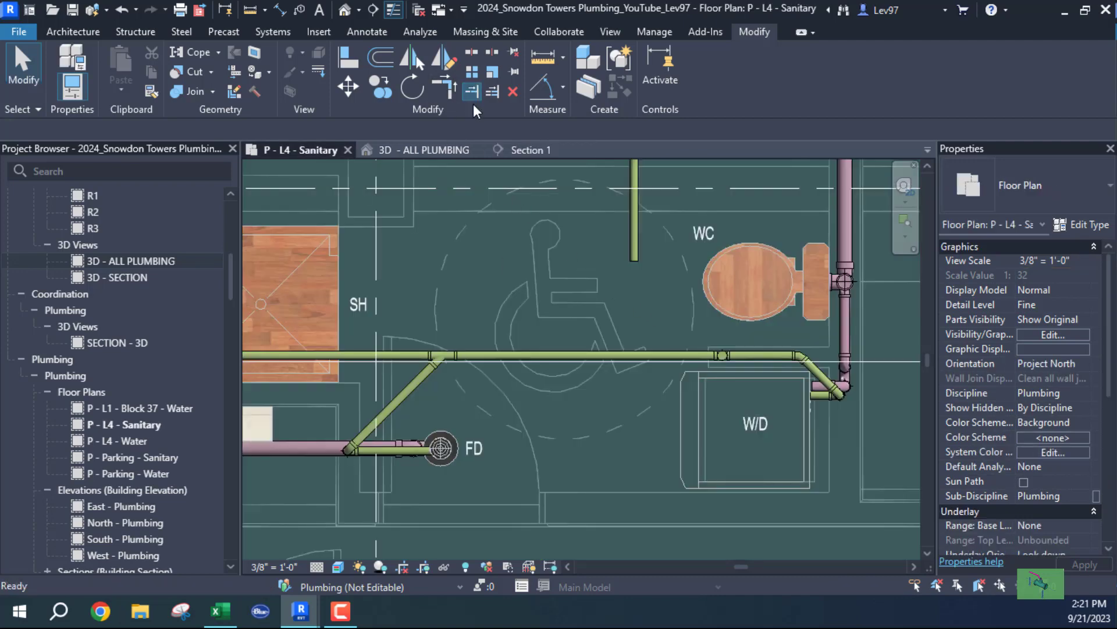
click(611, 355)
key(Escape)
key(Escape)
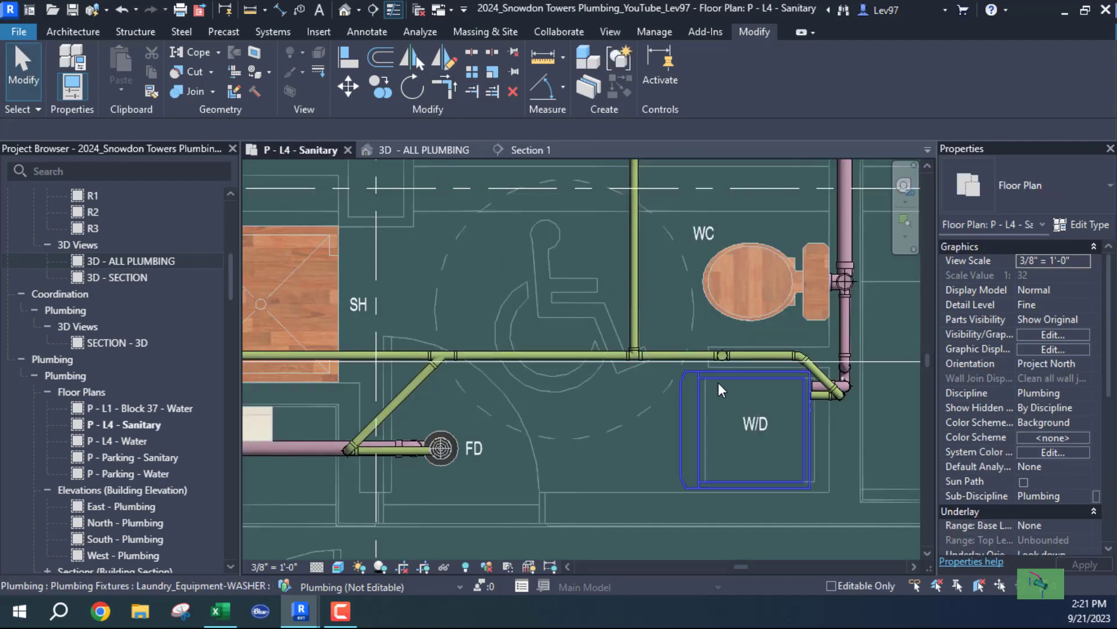
Step: Examine the joined vent piping in the Level 4 sanitary plan and the 3D plumbing view
scroll(774, 419, down, 3)
middle_drag(780, 424, 807, 489)
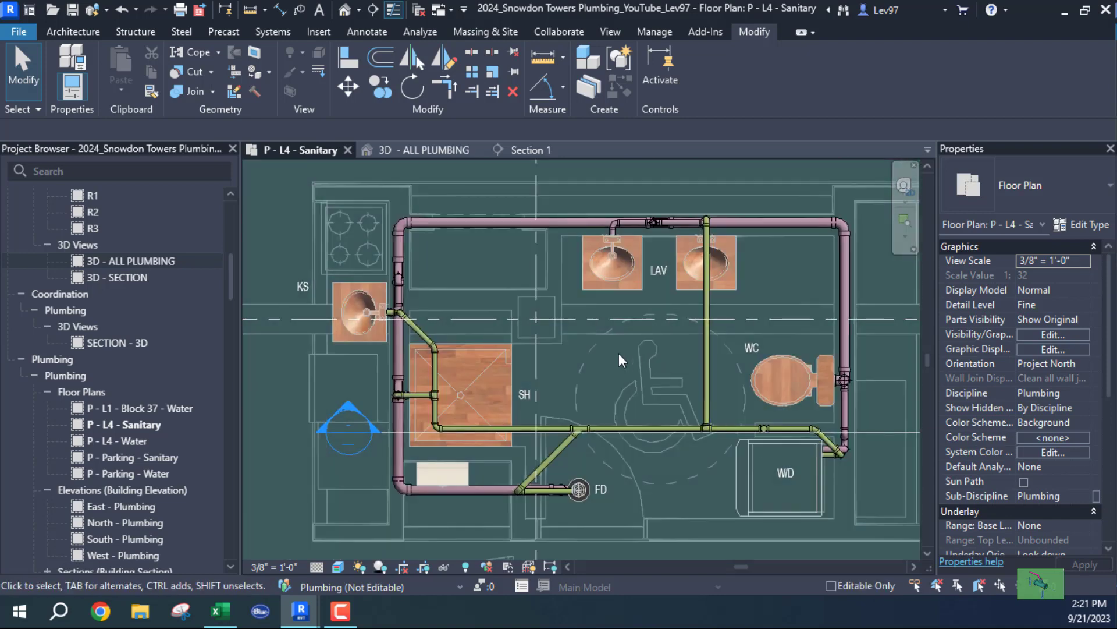
scroll(416, 349, up, 4)
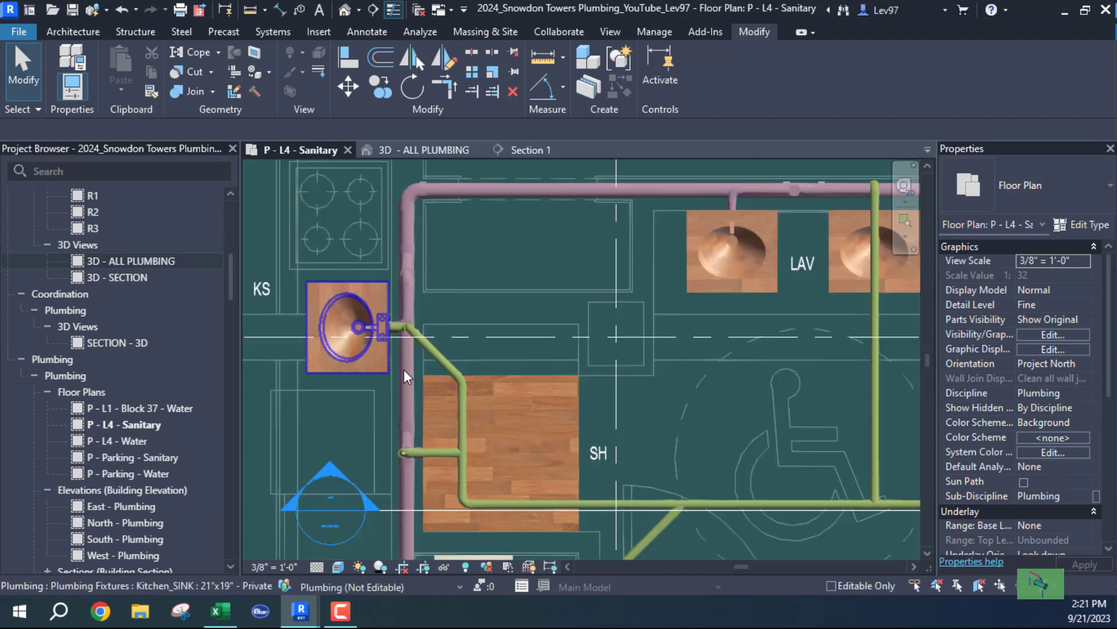
scroll(508, 313, down, 4)
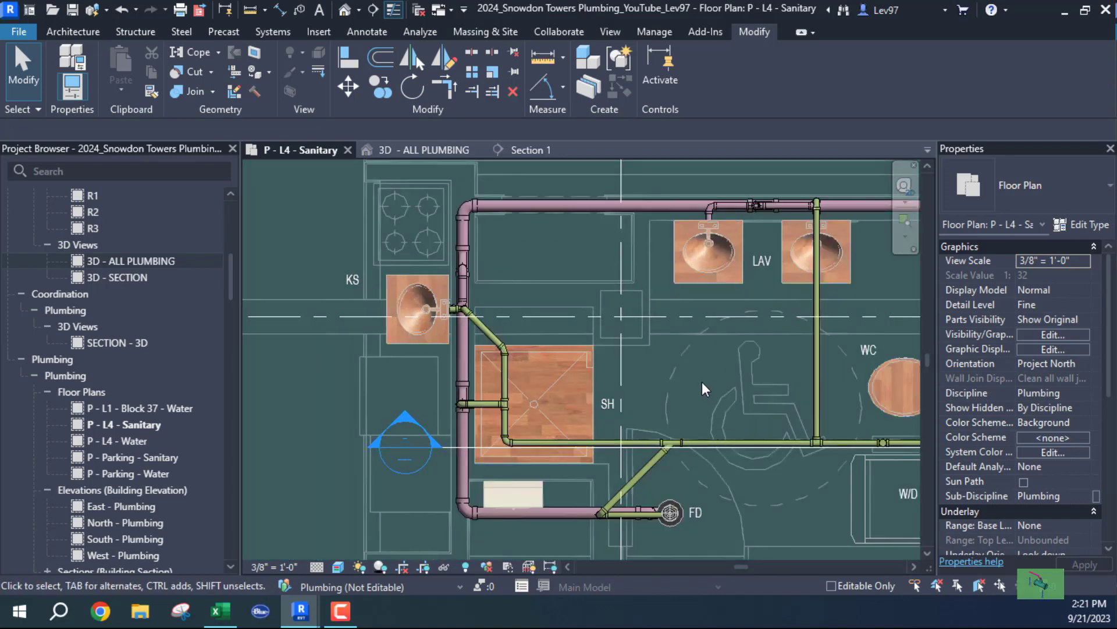
middle_drag(702, 382, 421, 299)
click(431, 149)
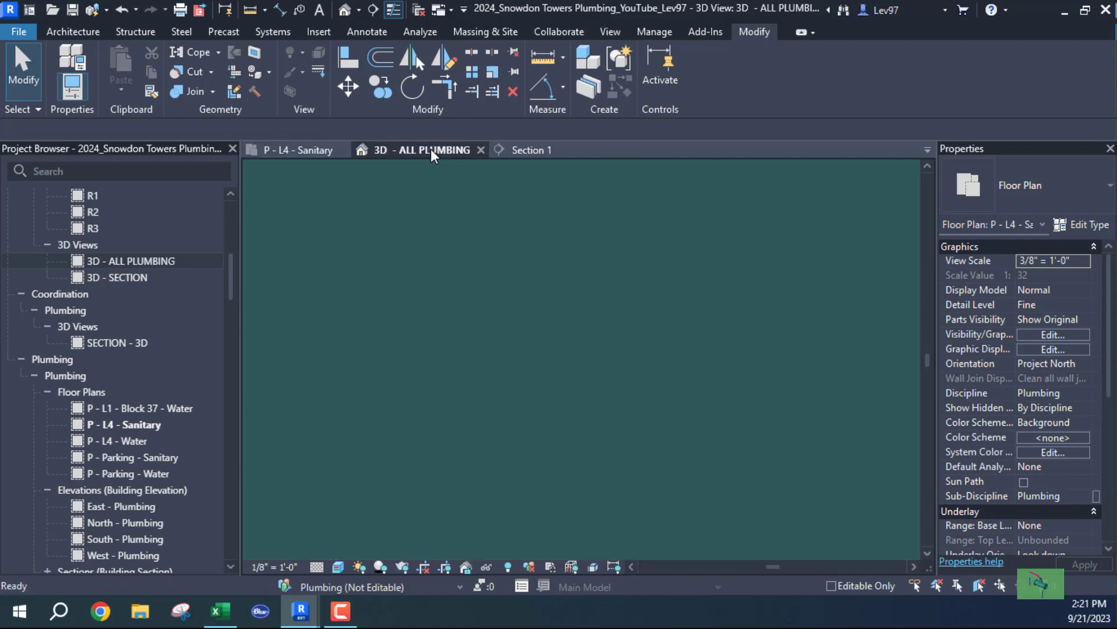
scroll(599, 414, down, 6)
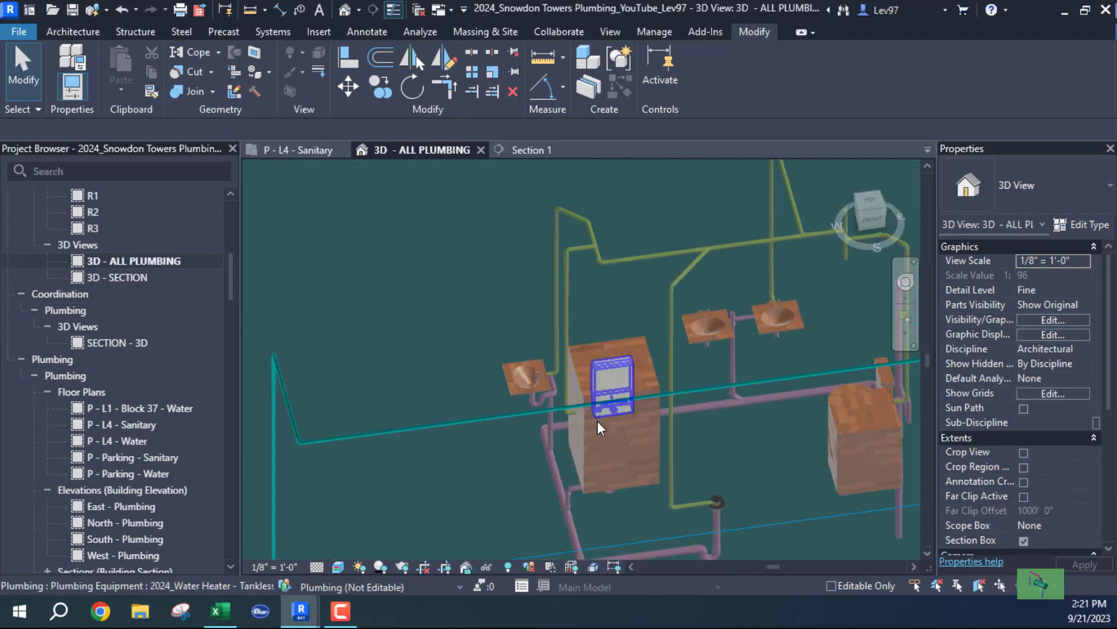
shift+middle_drag(597, 421, 604, 349)
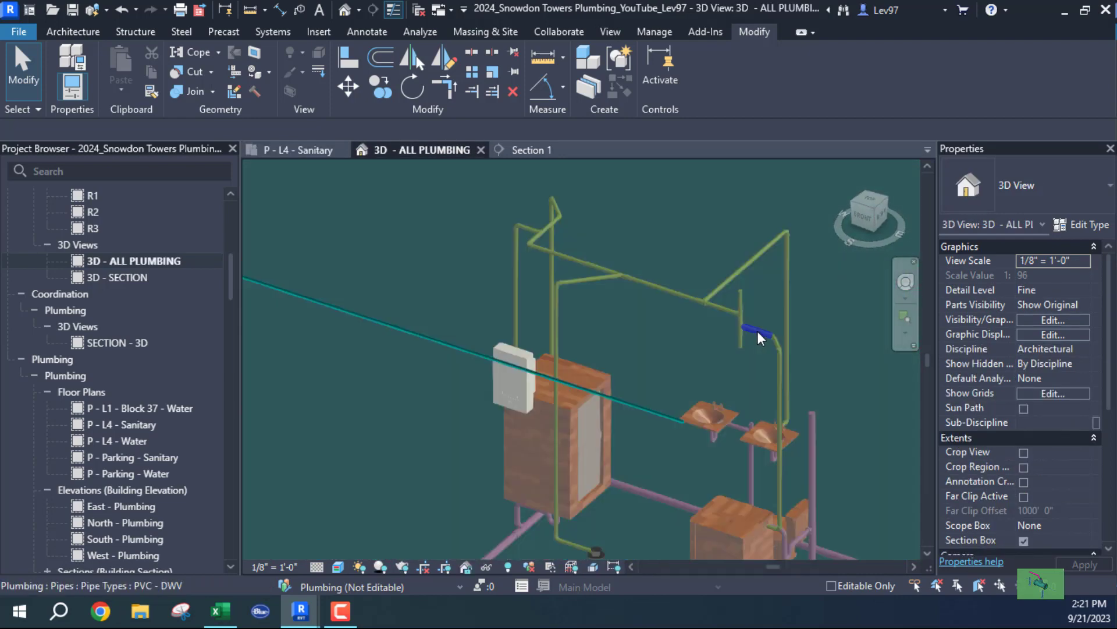
scroll(751, 340, up, 3)
Step: In Section 1, draw a 1 1/2" pipe straight down from the open lower end of the vertical vent near the washer to about 3' 11"
click(736, 348)
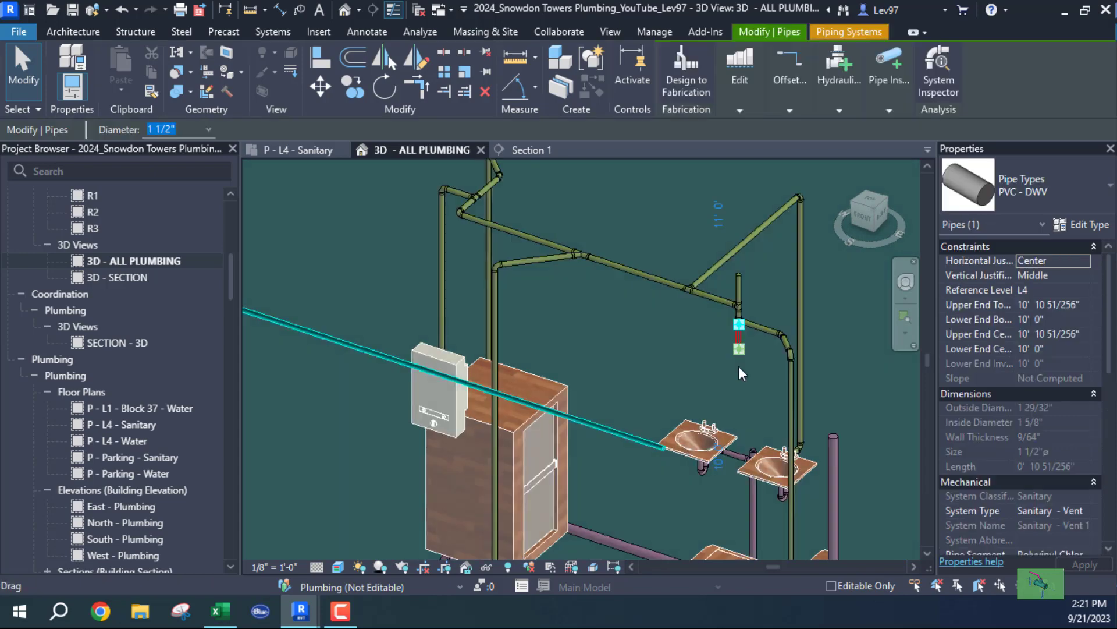
middle_drag(710, 479, 588, 315)
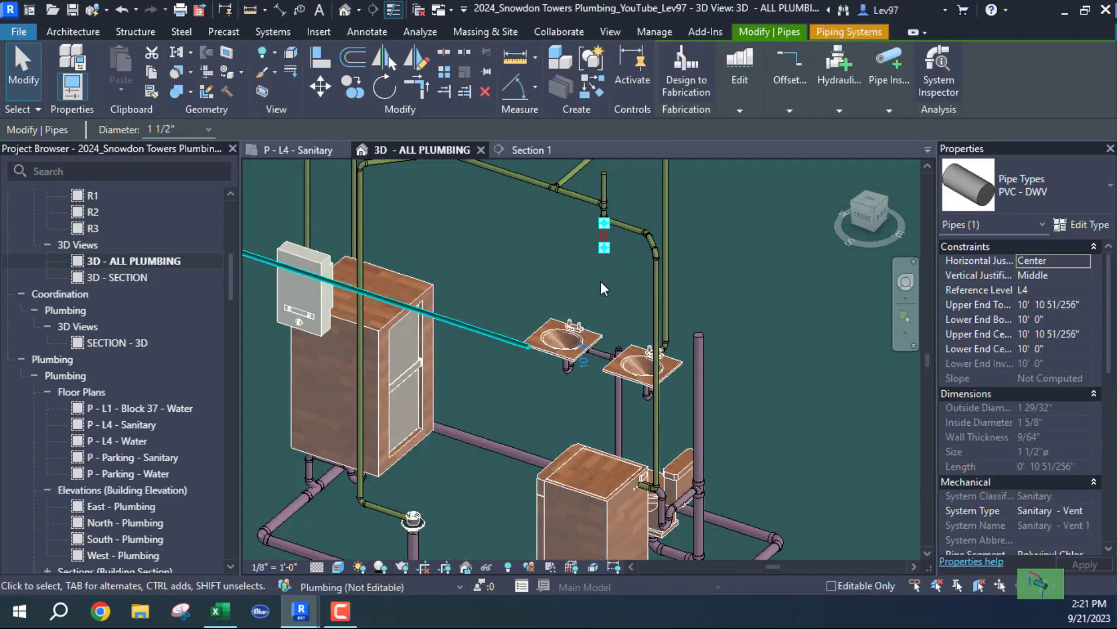
click(530, 149)
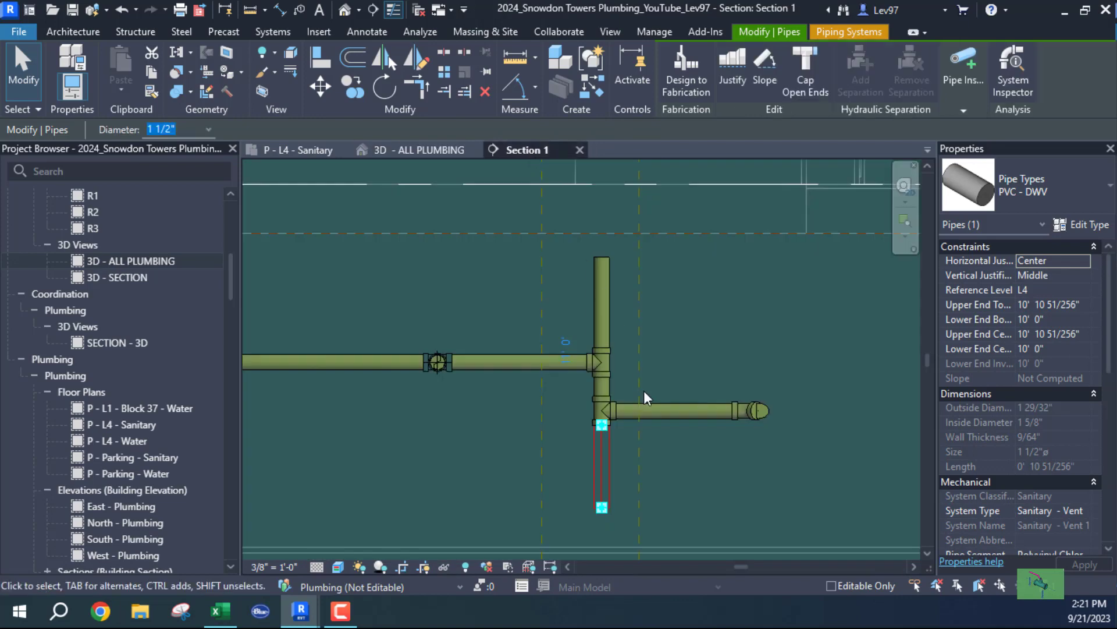
middle_drag(661, 502, 672, 295)
scroll(672, 295, down, 2)
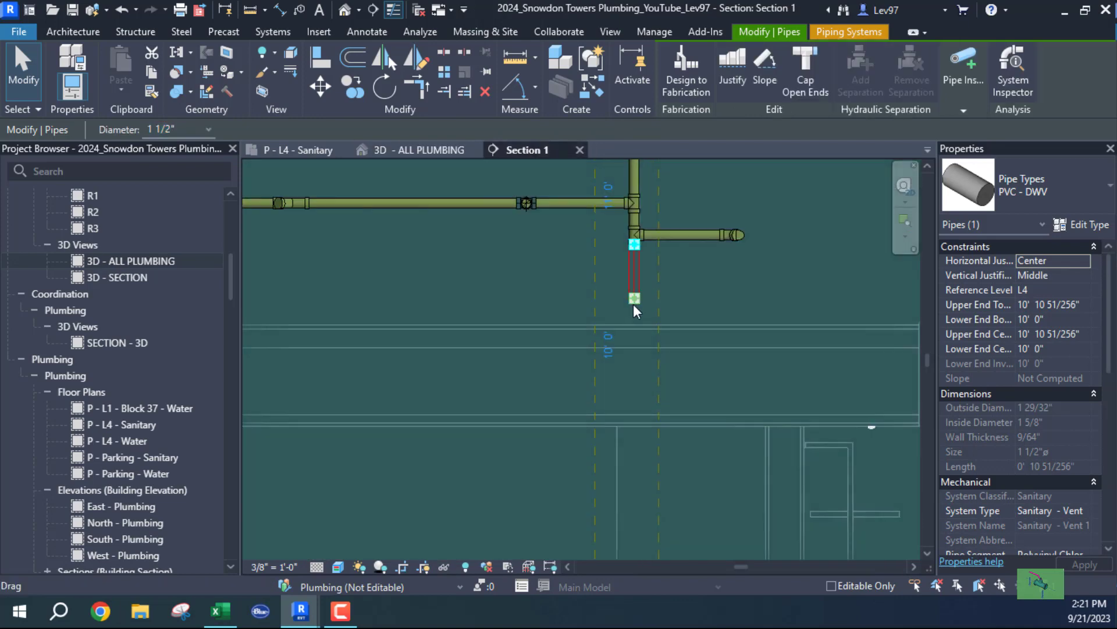
right_click(633, 302)
click(679, 140)
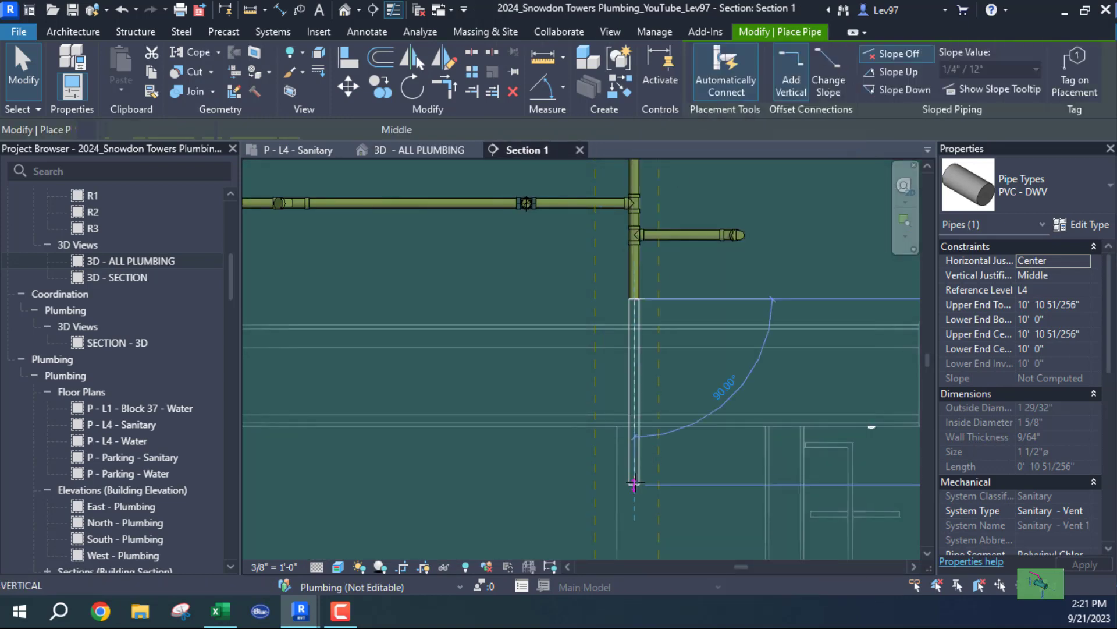
middle_drag(634, 479, 643, 282)
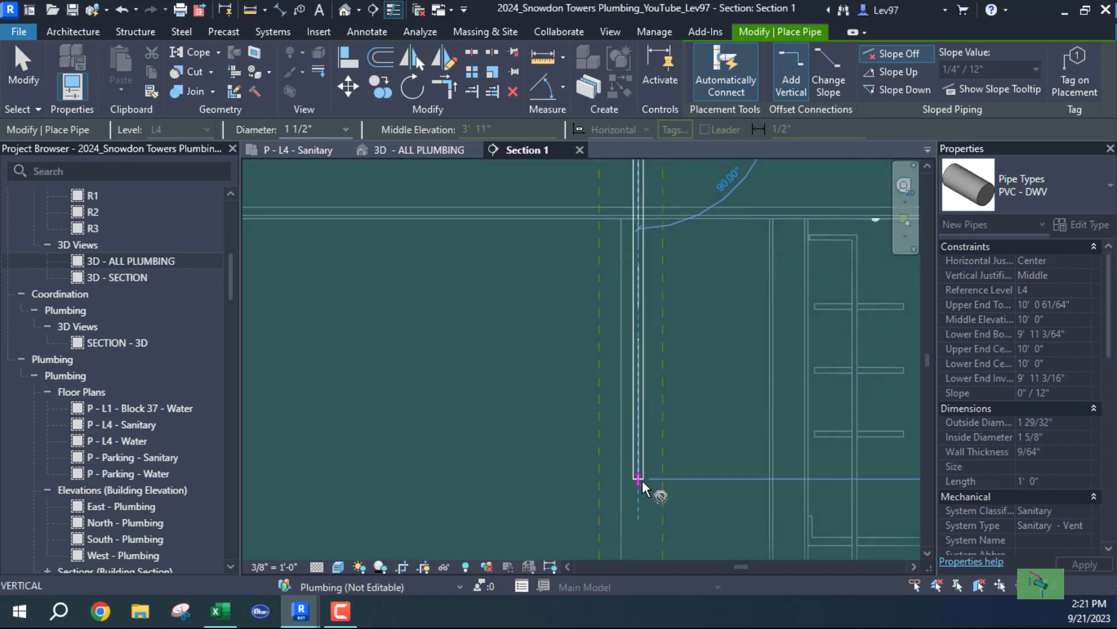
click(640, 481)
key(Escape)
key(Escape)
Step: Examine the lengthened vertical vent in Section 1 and the full vent layout around the fixtures in the Level 4 sanitary plan
scroll(576, 370, down, 2)
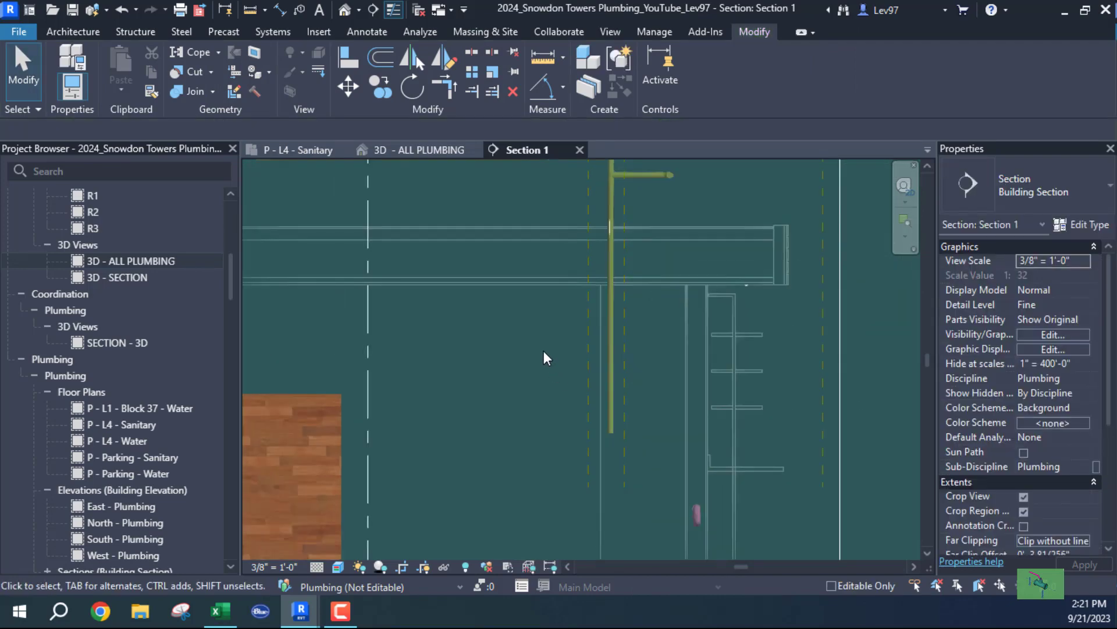
middle_drag(559, 392, 582, 608)
scroll(606, 403, up, 2)
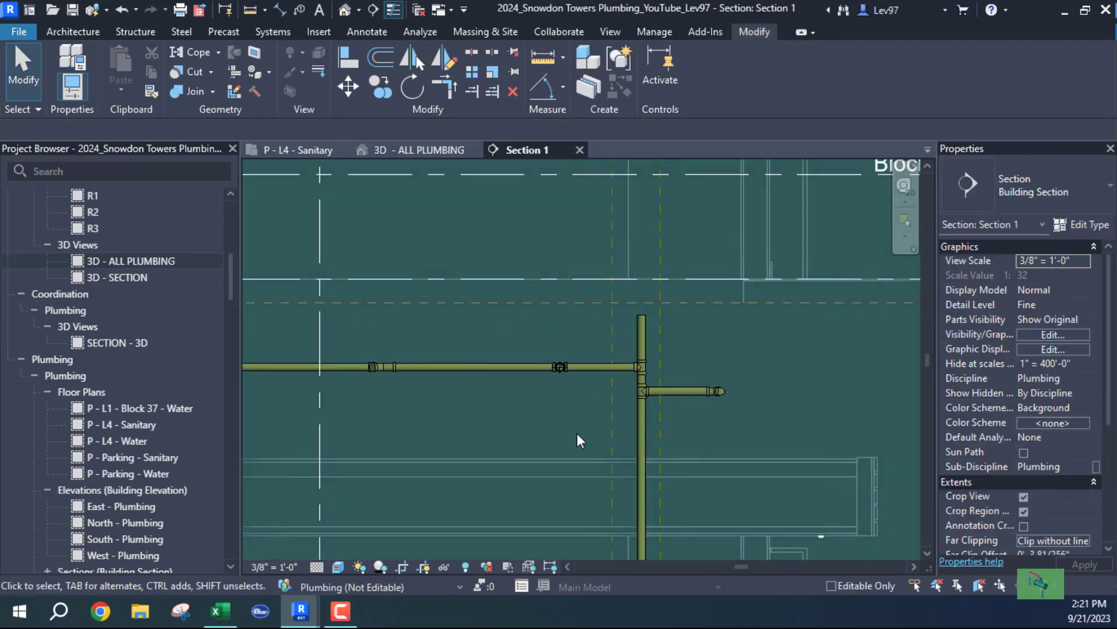
click(295, 149)
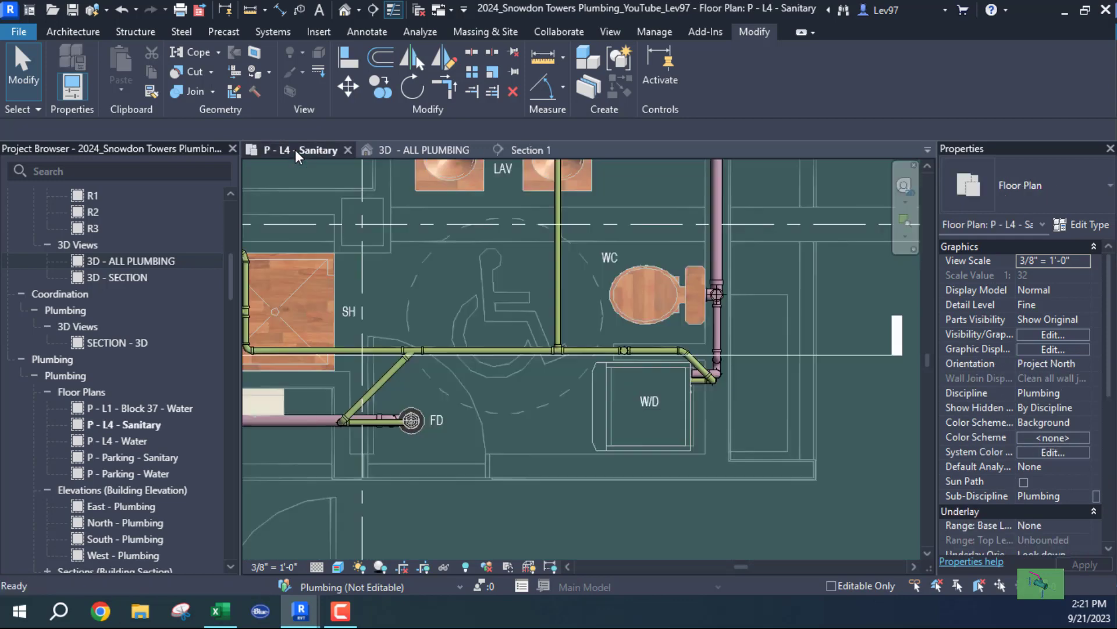
middle_drag(776, 389, 797, 492)
middle_drag(512, 409, 642, 286)
middle_drag(548, 313, 583, 463)
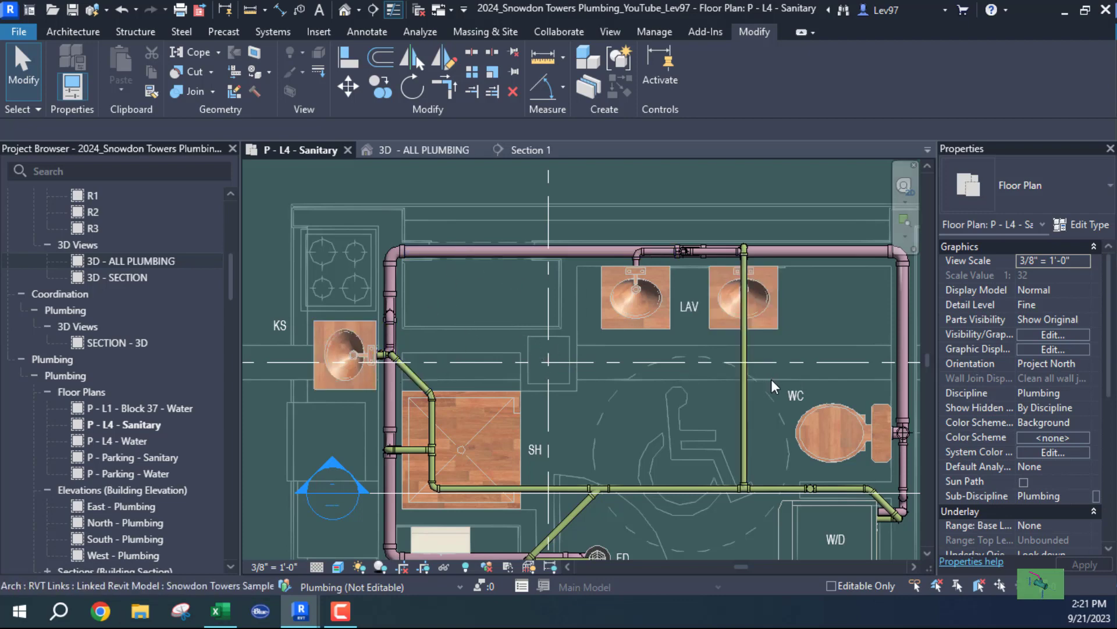
middle_drag(635, 441, 678, 314)
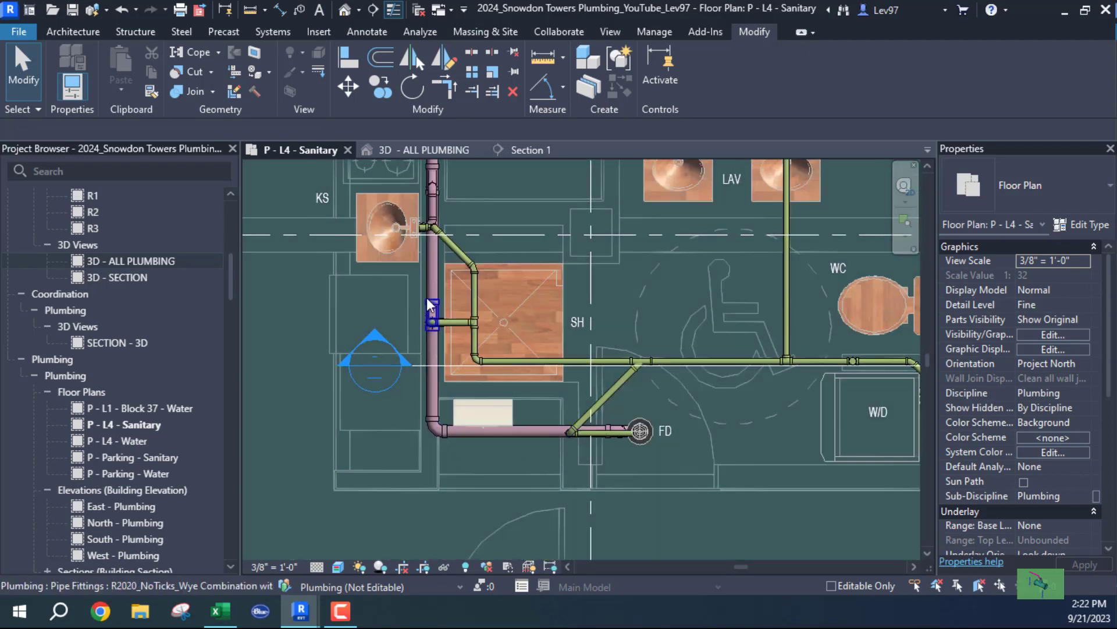
middle_drag(651, 313, 466, 396)
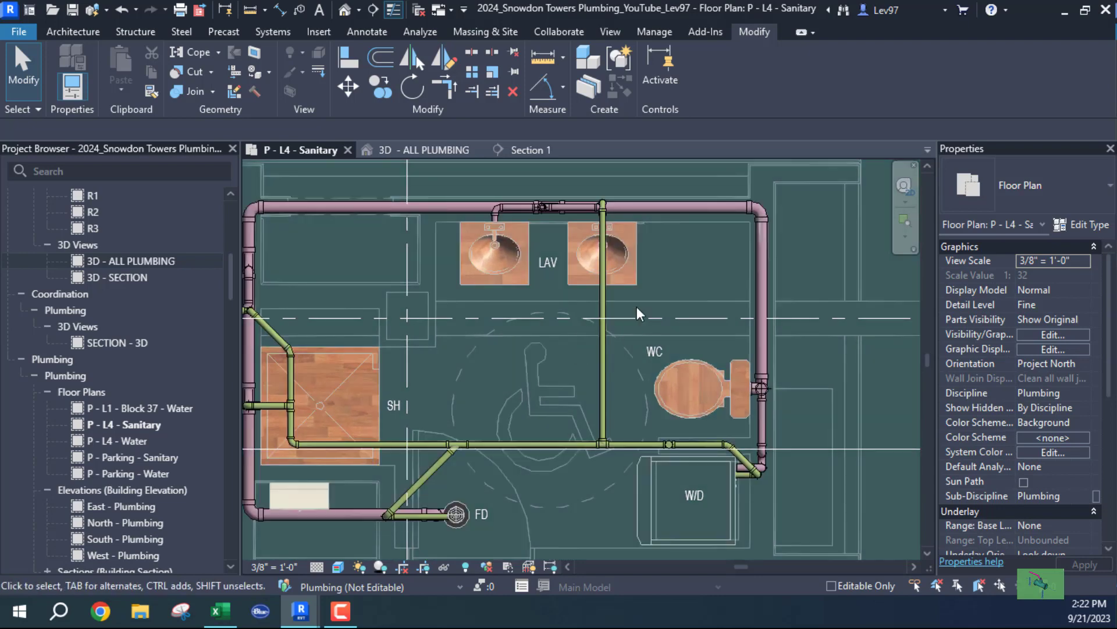
middle_drag(700, 288, 673, 359)
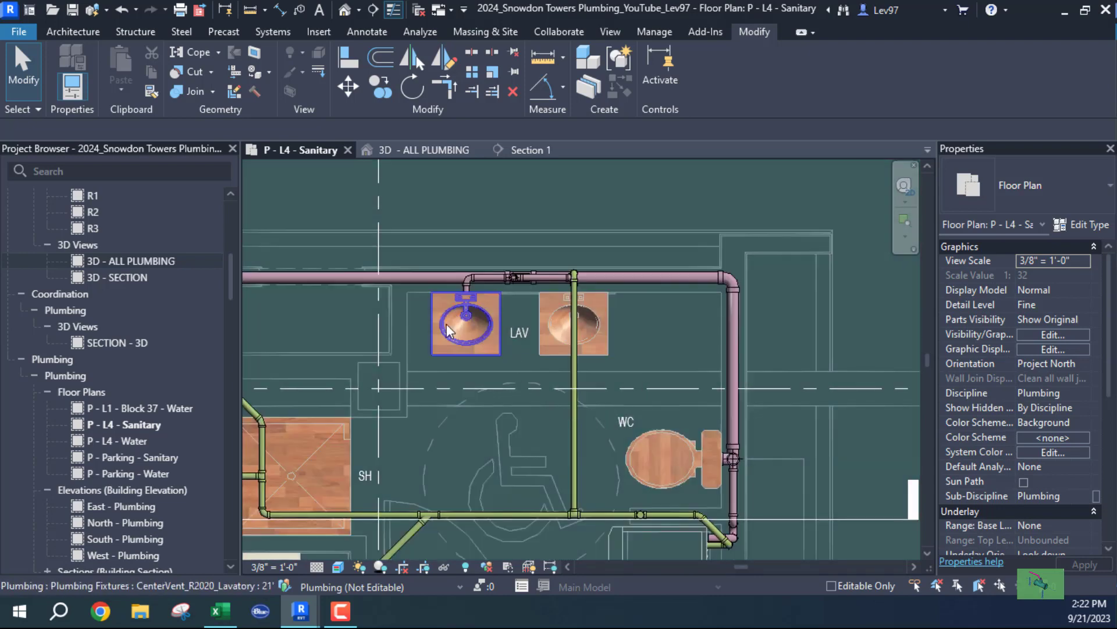
middle_drag(513, 451, 670, 293)
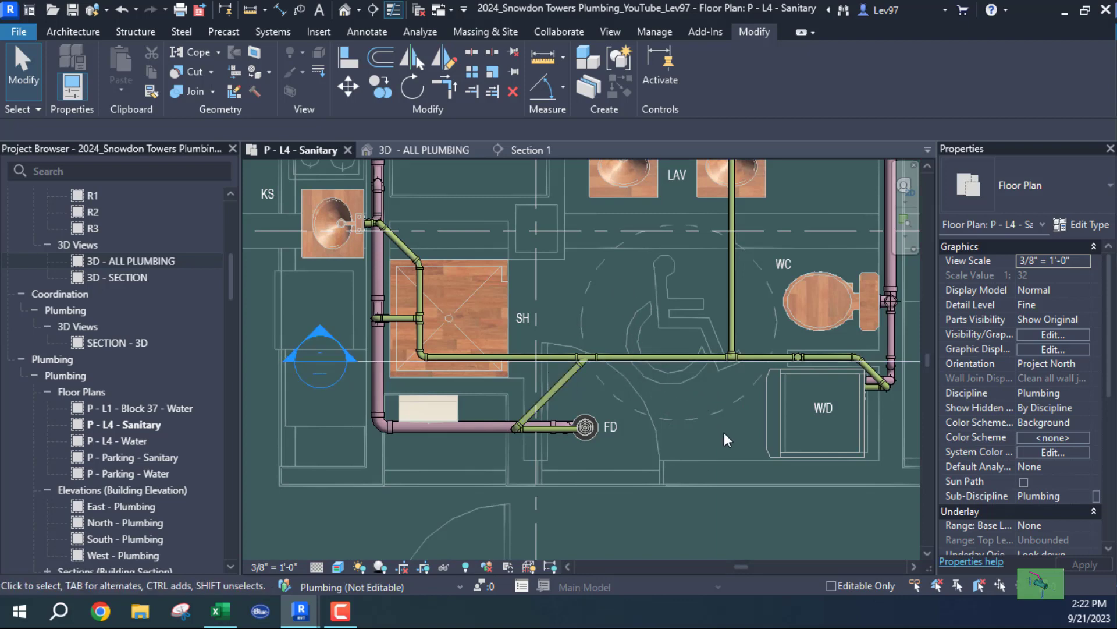
scroll(724, 431, down, 4)
middle_drag(724, 431, 371, 419)
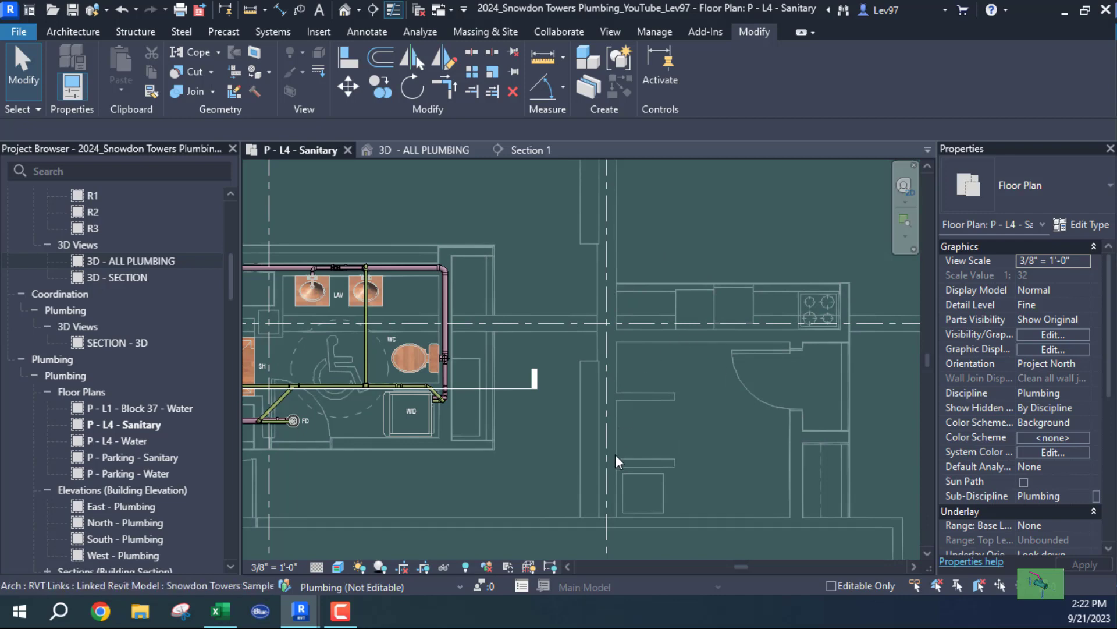
scroll(517, 362, down, 1)
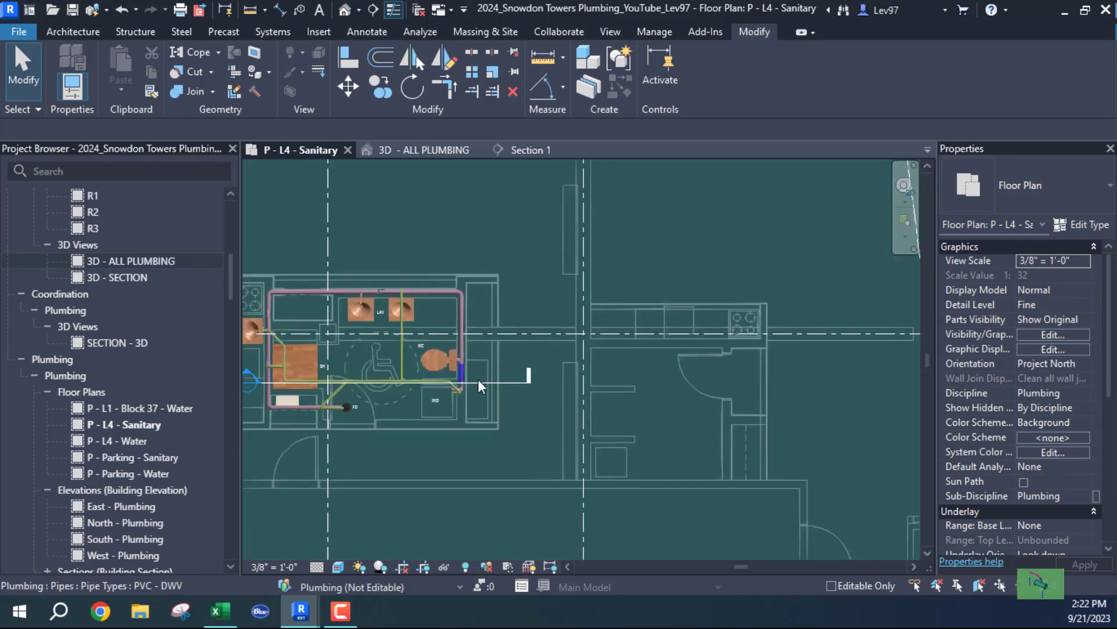
middle_drag(484, 385, 611, 367)
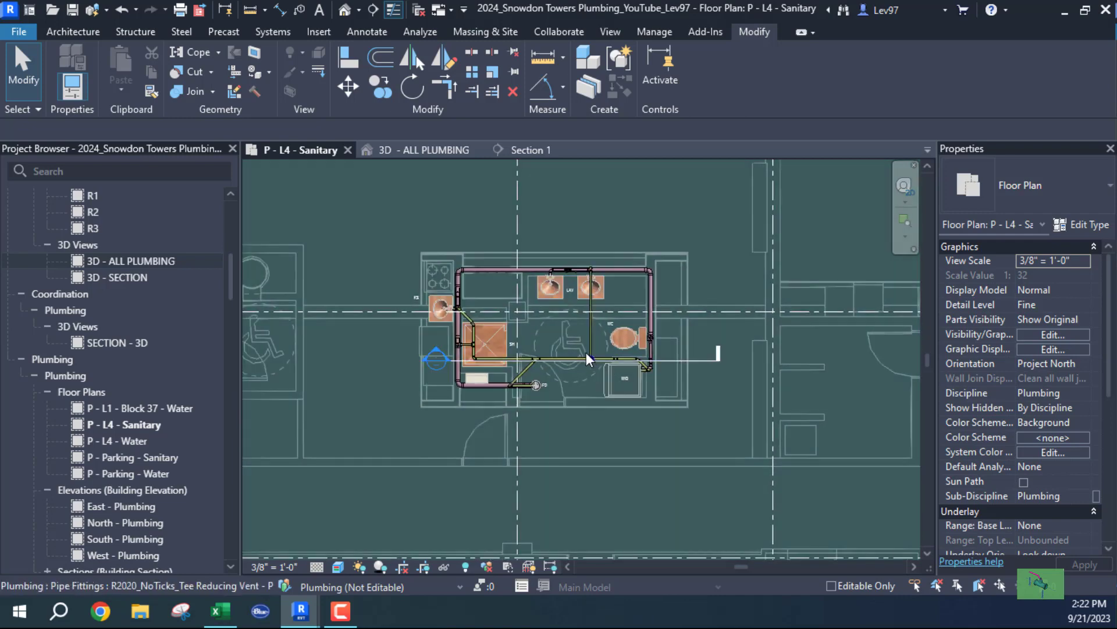
scroll(585, 352, up, 3)
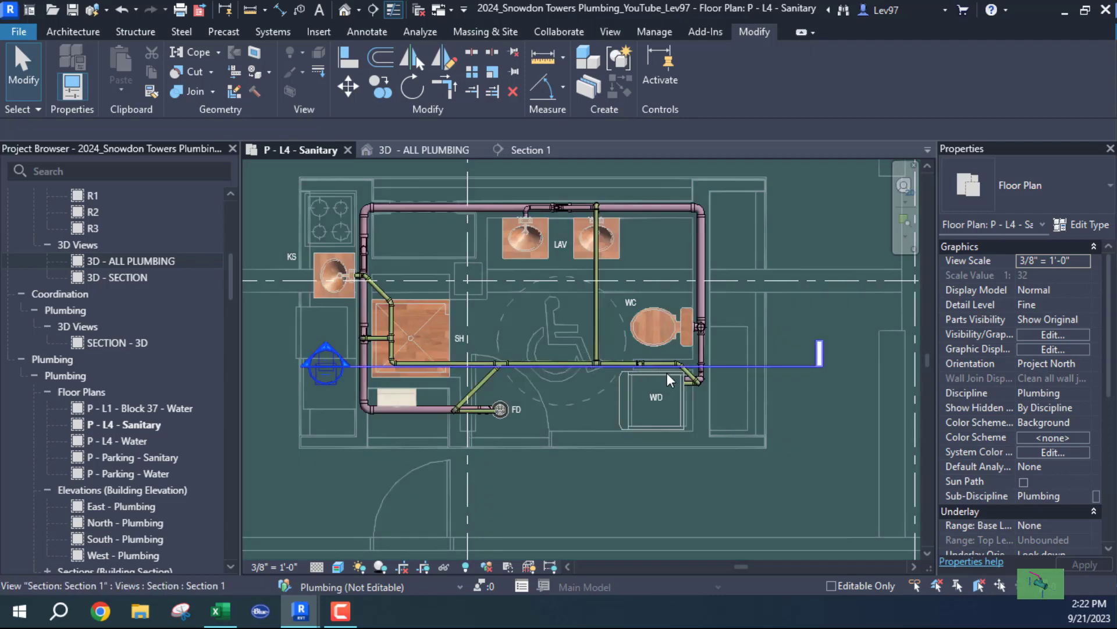